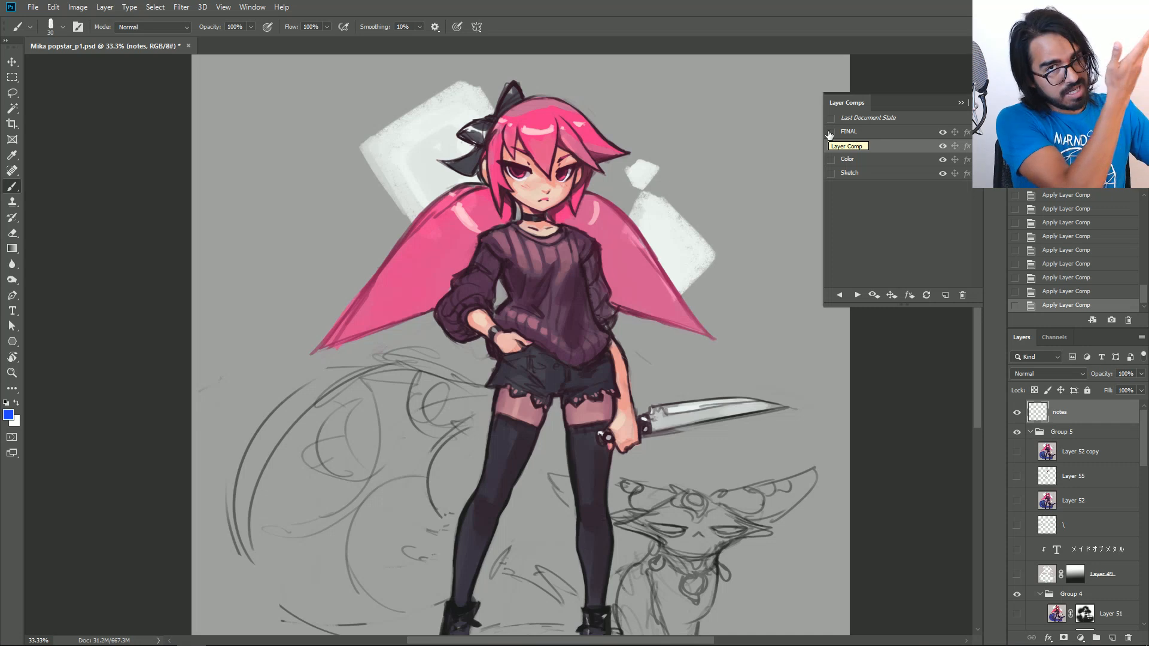
Step: Open the list of available panels and locate Layer Comps, keeping its panel displayed
text(OP)
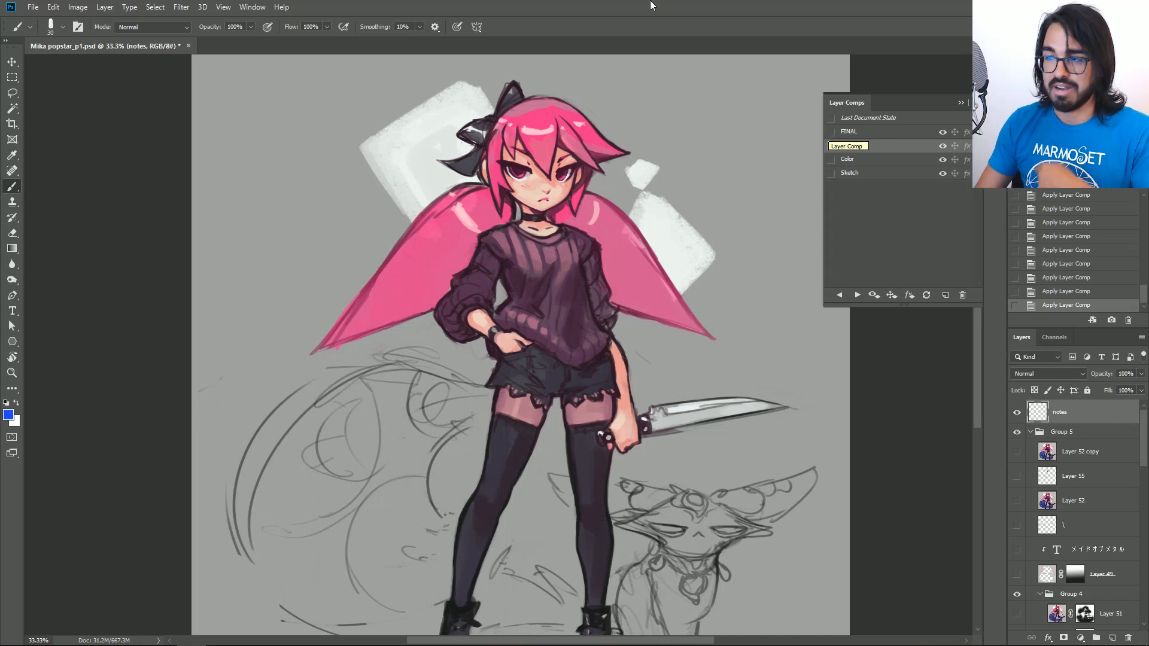
key(Return)
click(252, 7)
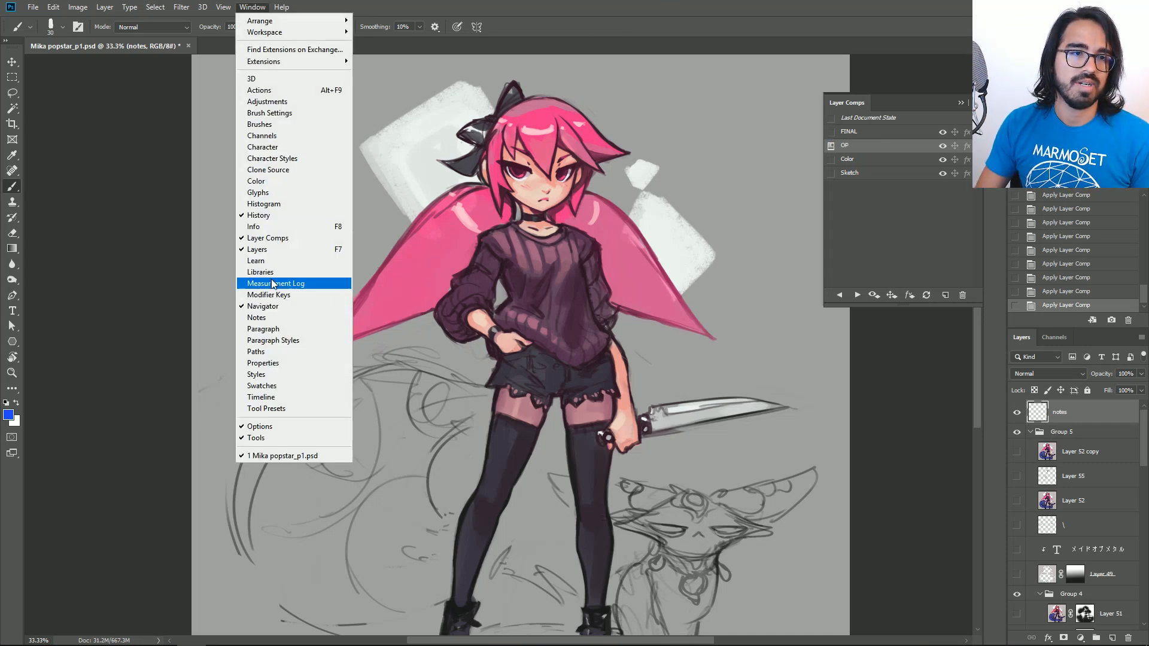
click(267, 238)
click(994, 105)
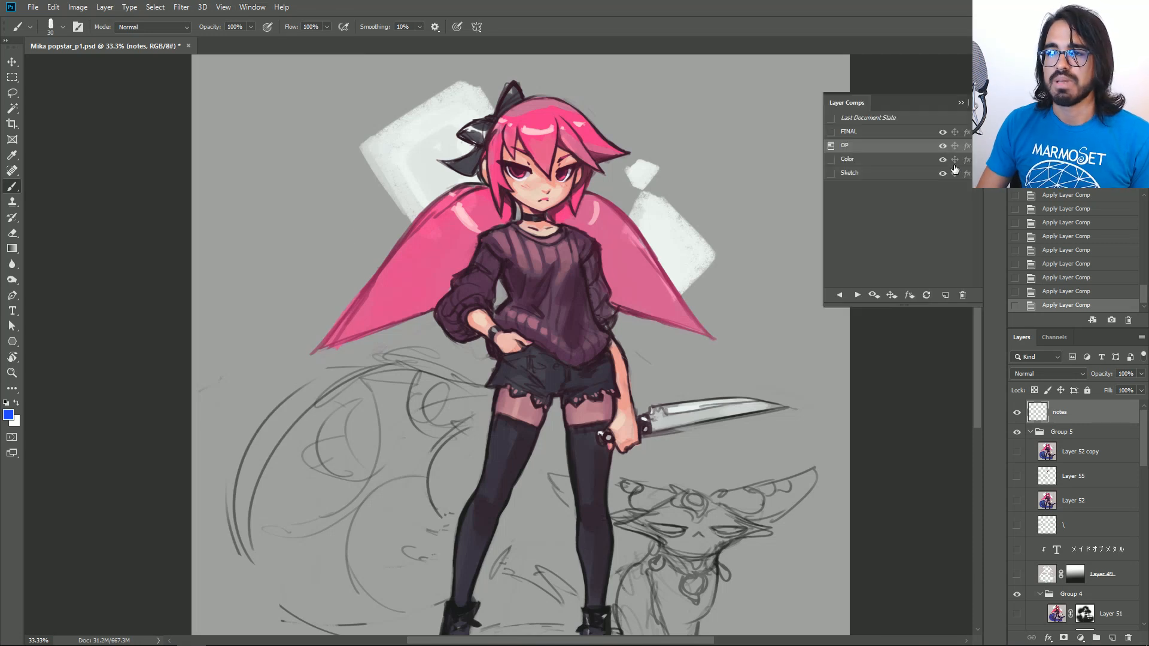
Step: Compare the artwork's stages by applying the FINAL, OP, Color and Sketch layer comps in turn, ending on FINAL
click(831, 131)
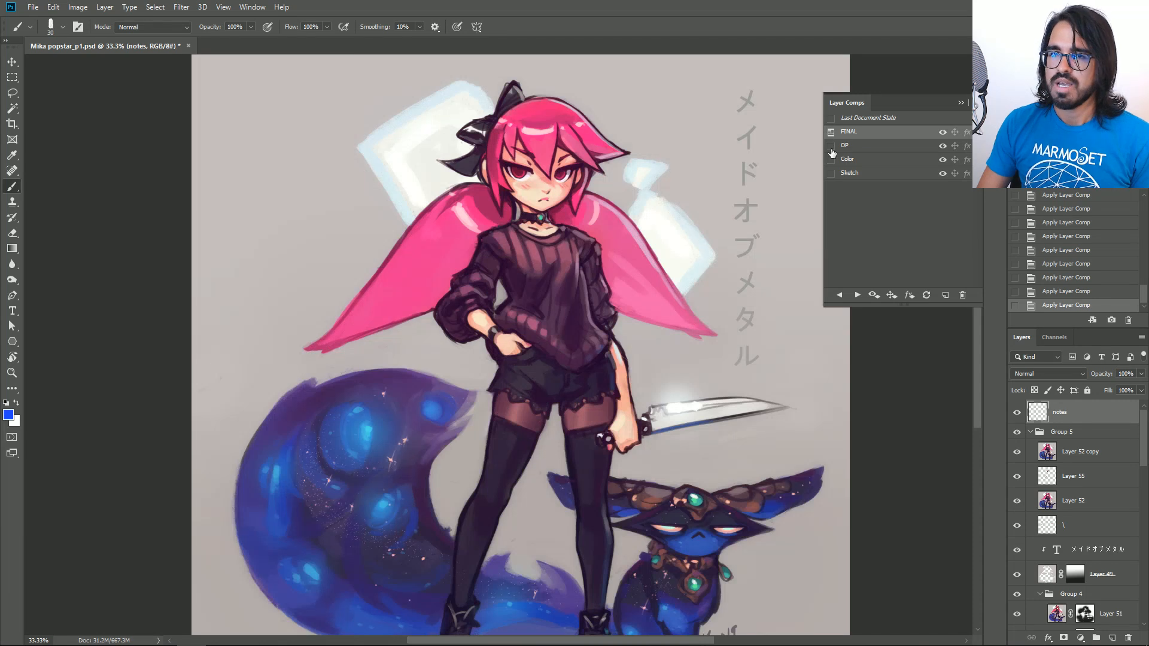
click(830, 146)
click(831, 159)
click(831, 174)
click(831, 159)
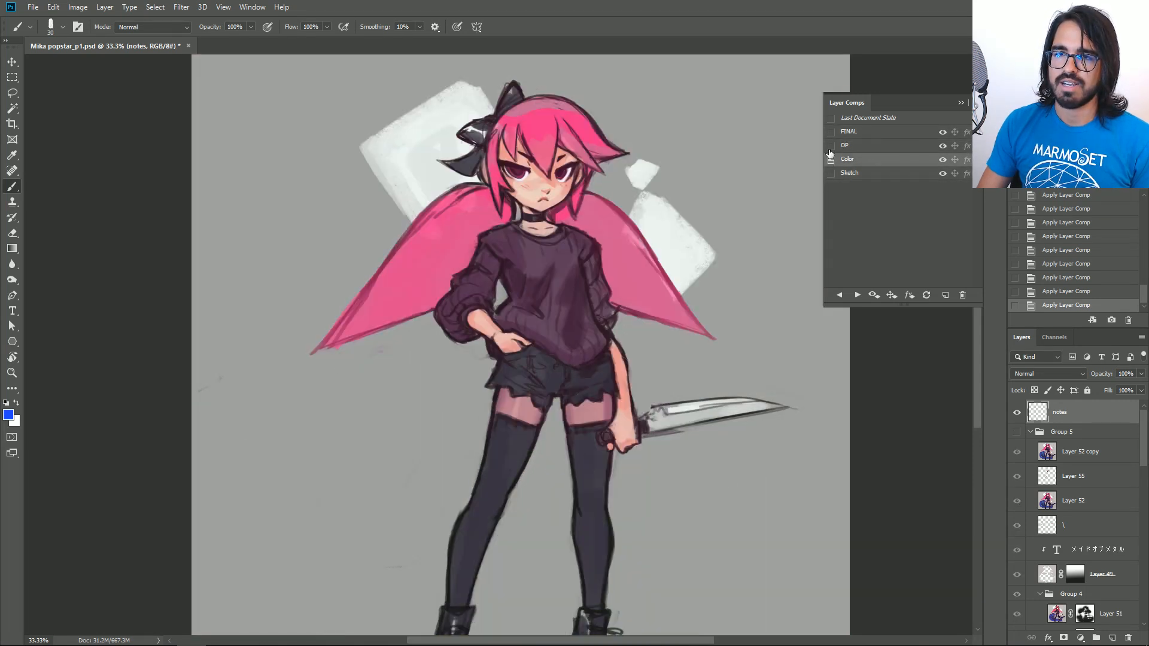
click(831, 146)
click(831, 132)
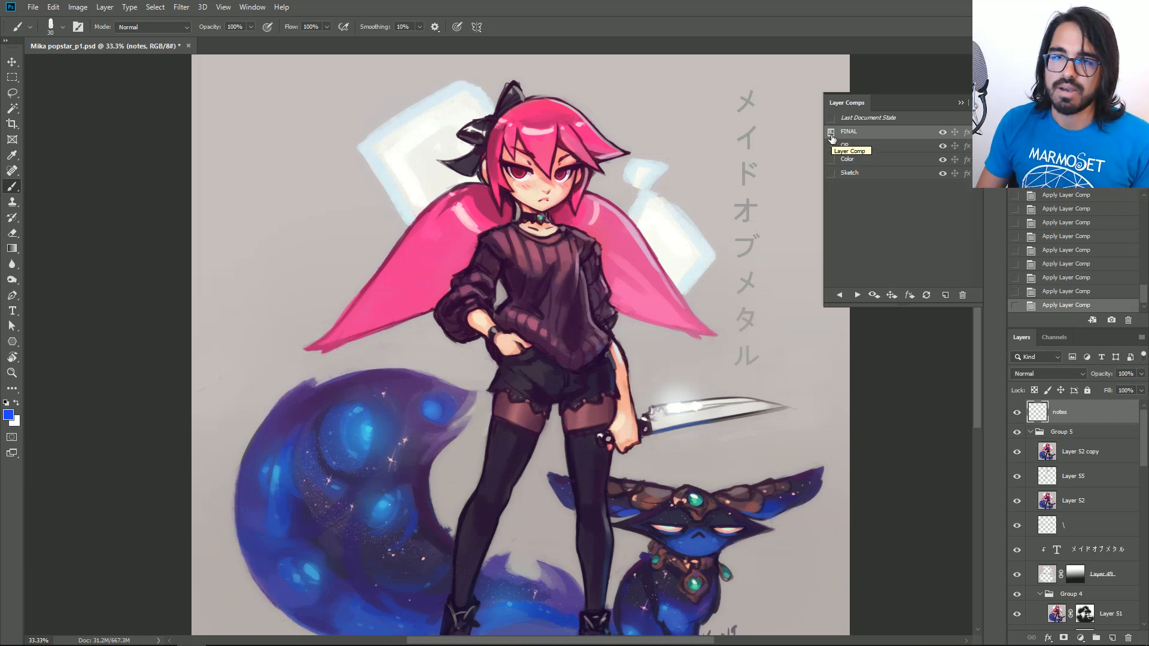
Step: Apply the Sketch layer comp and draw a blue cat with a long sweeping tail around the character's legs on the notes layer
click(831, 173)
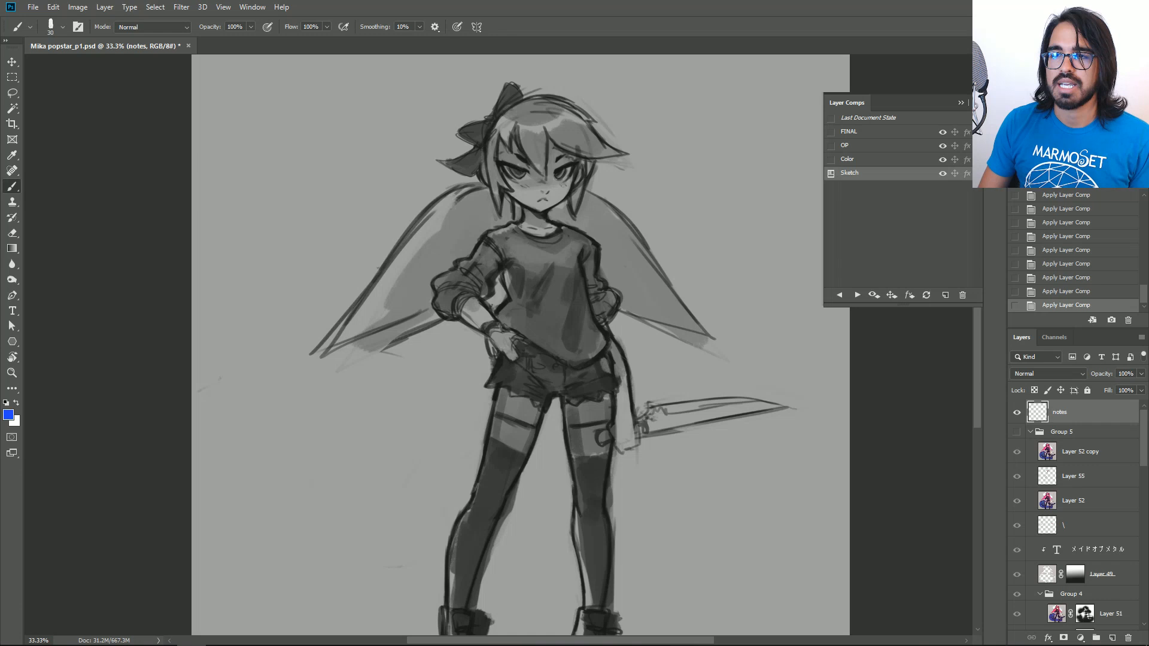
drag(538, 371, 543, 329)
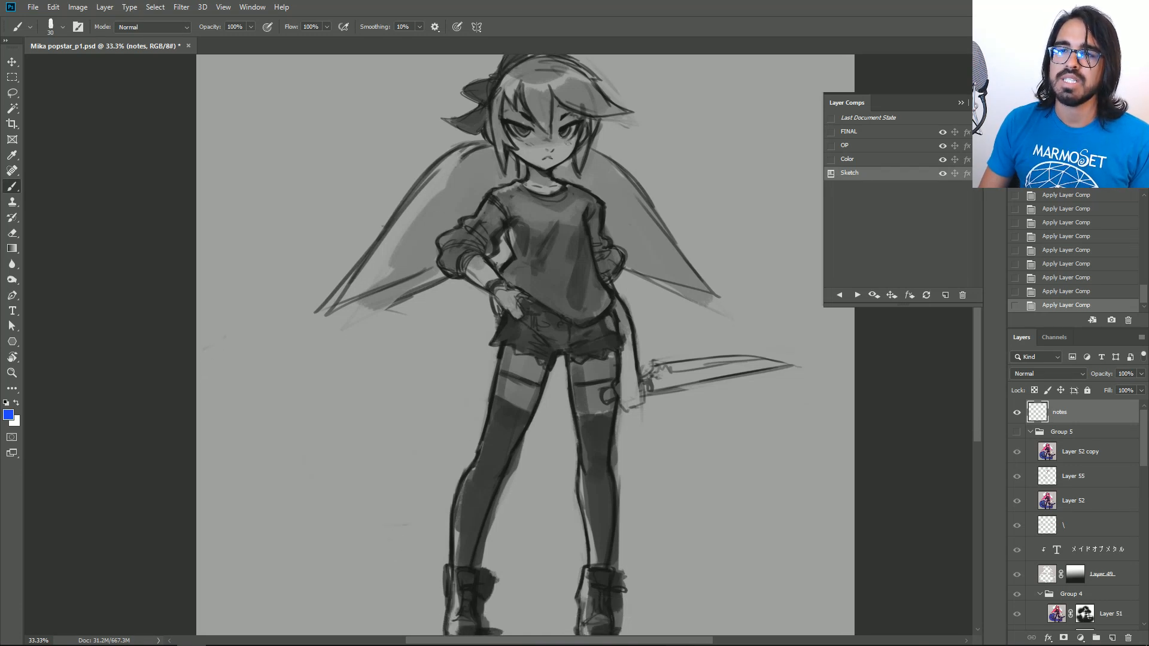
key(ctrl+minus)
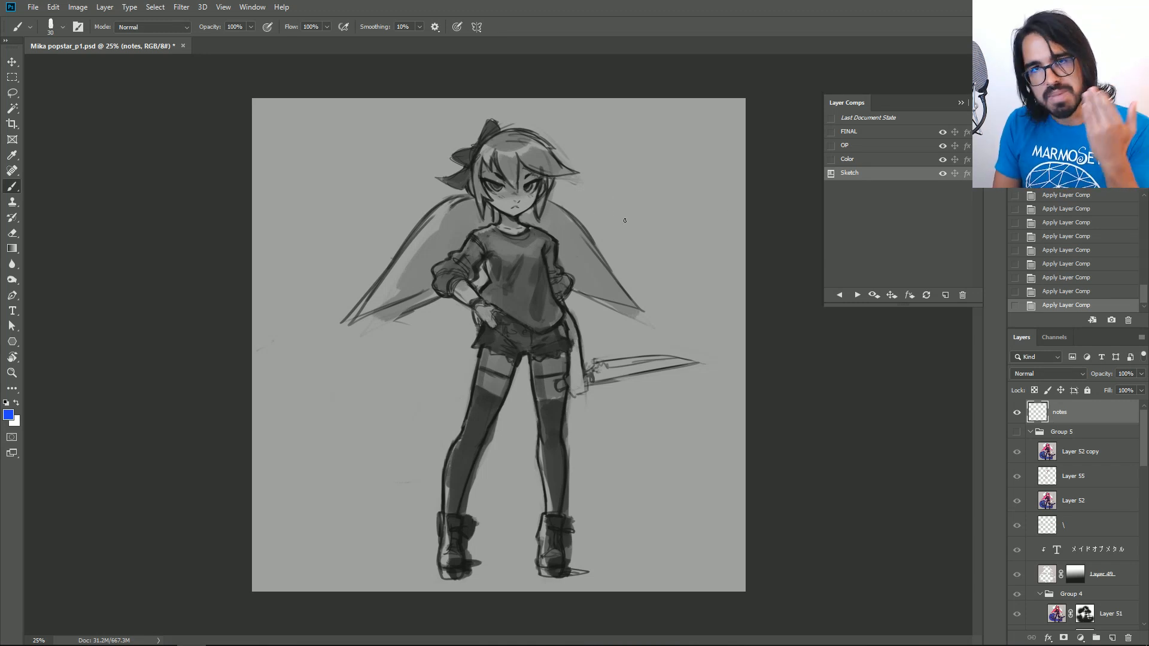
drag(599, 194, 573, 243)
key(ctrl+z)
mouse_move(589, 489)
mouse_down()
mouse_move(632, 474)
mouse_move(606, 444)
mouse_move(605, 419)
mouse_move(639, 459)
mouse_move(658, 455)
mouse_up()
mouse_move(658, 454)
mouse_down()
mouse_move(708, 405)
mouse_move(683, 462)
mouse_move(689, 491)
mouse_move(618, 477)
mouse_move(663, 486)
mouse_move(666, 537)
mouse_move(653, 563)
mouse_move(602, 545)
mouse_up()
drag(590, 491, 592, 548)
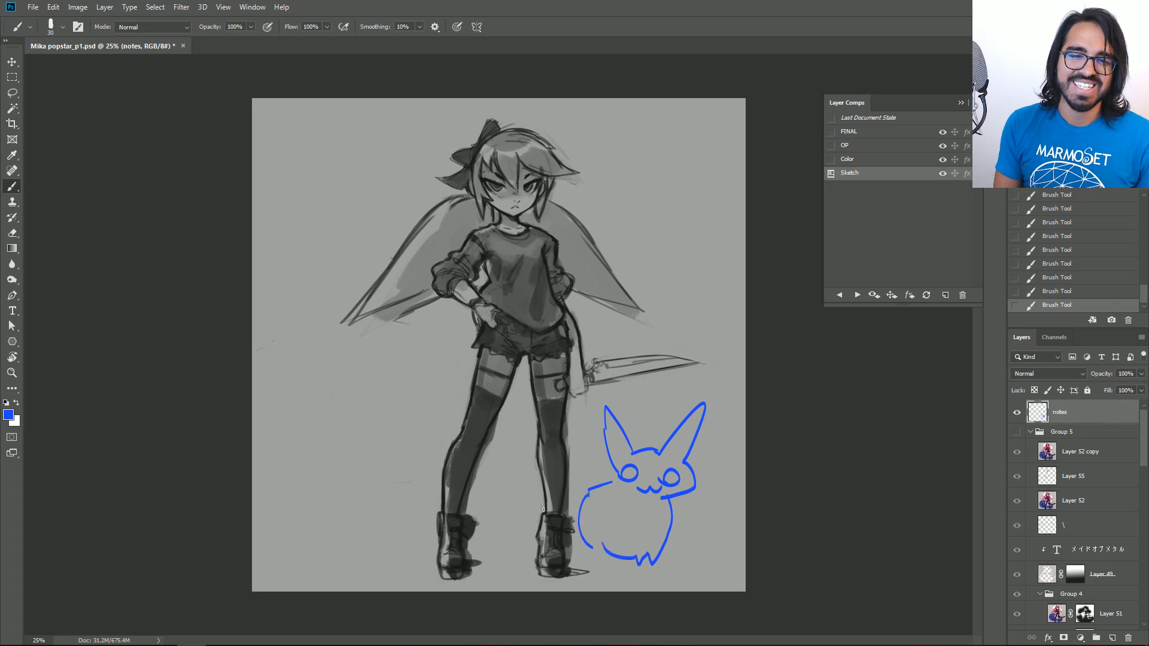
mouse_move(565, 491)
mouse_down()
mouse_move(458, 381)
mouse_move(359, 568)
mouse_move(583, 537)
mouse_up()
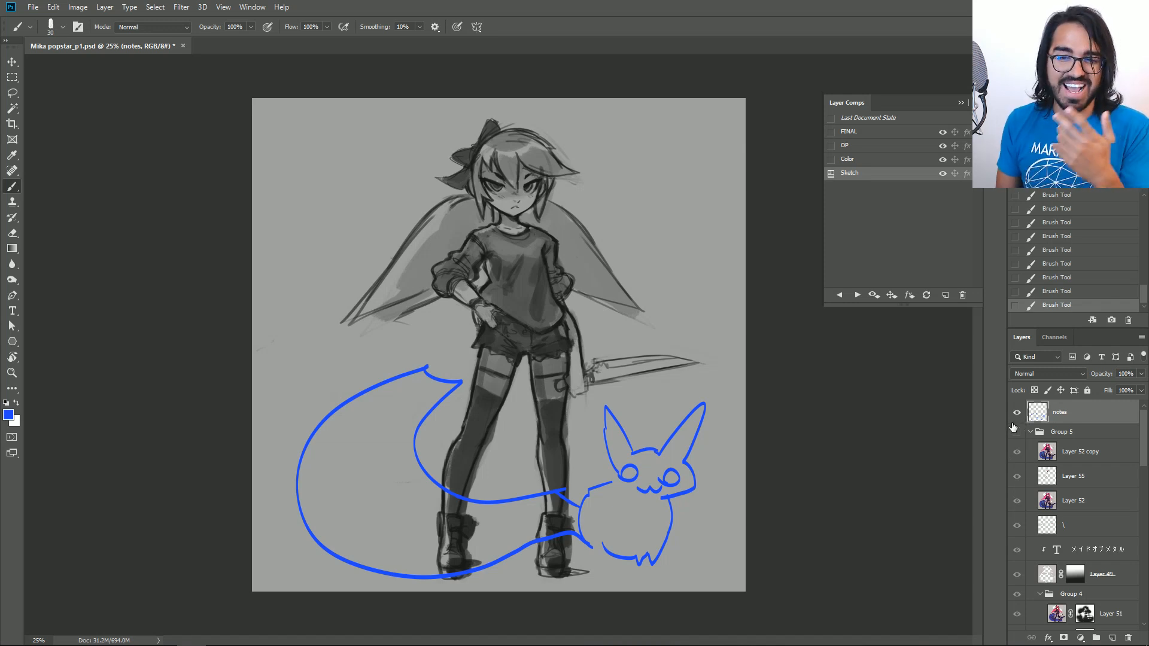
Step: Compare the Color and OP layer comps, hiding the notes layer in OP, and return to the Sketch comp
click(832, 160)
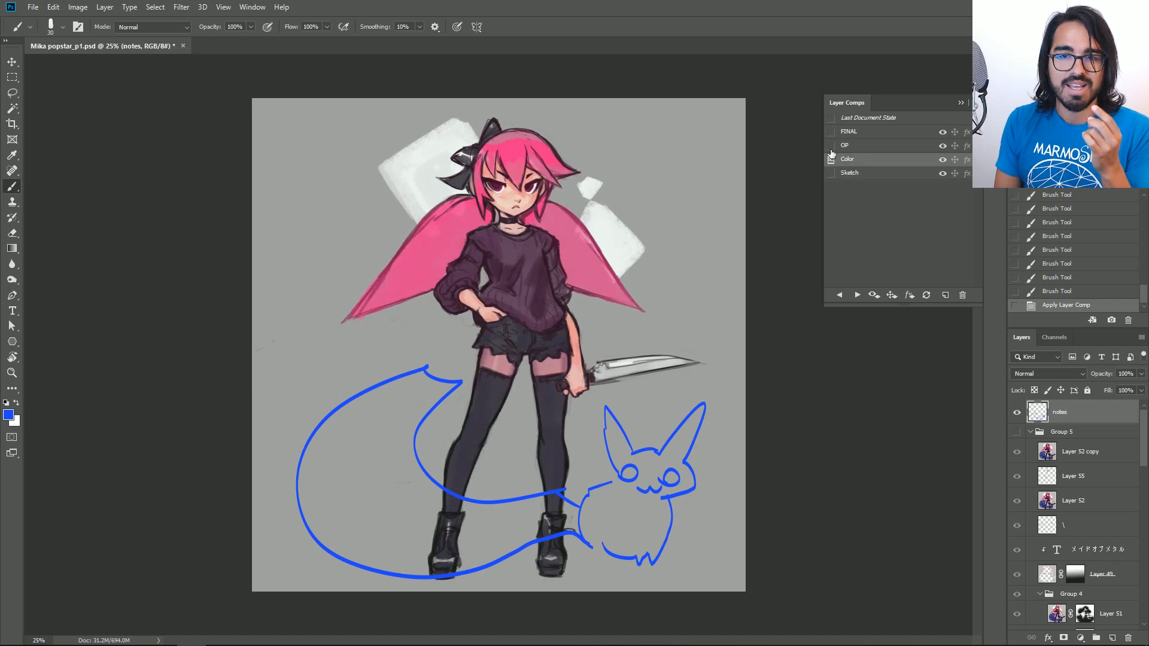
click(832, 146)
click(1017, 413)
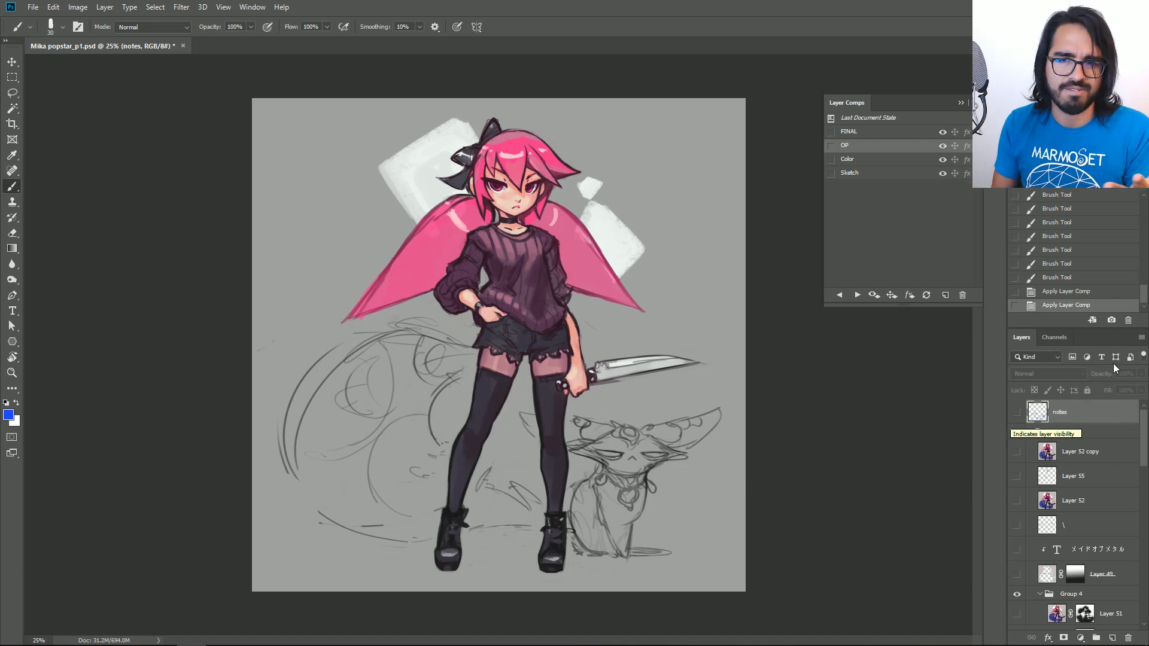
click(832, 173)
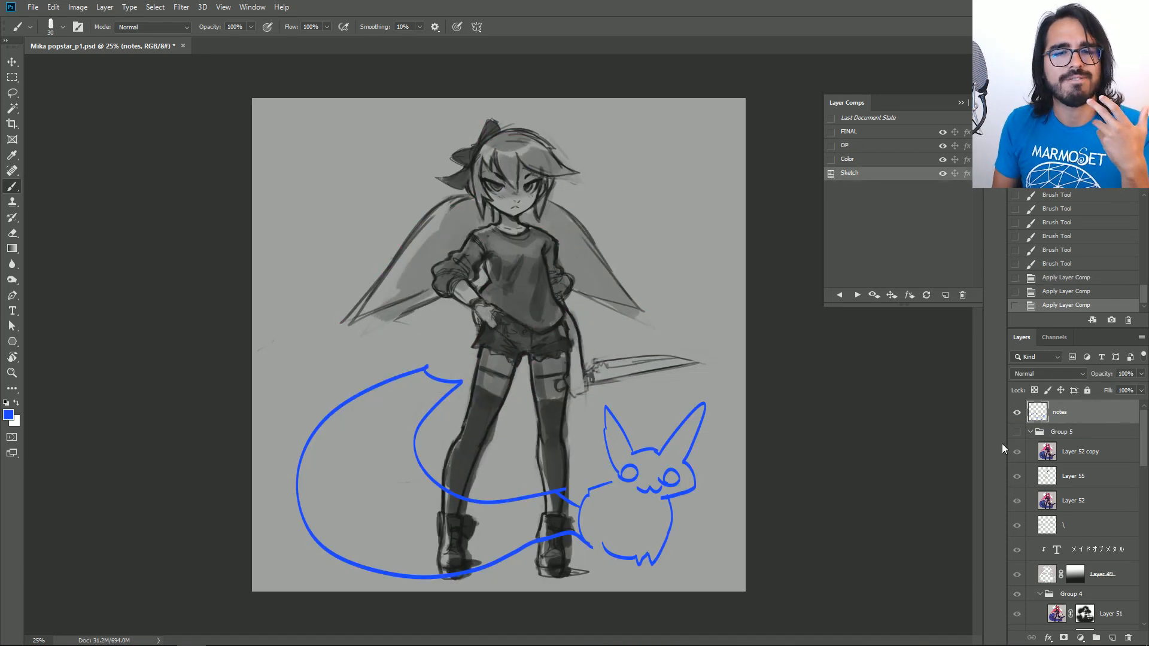
Step: Add small blue marks and a heart beside the cat, and clear every drawing from the notes layer
mouse_move(729, 398)
mouse_down()
mouse_move(706, 446)
mouse_move(716, 488)
mouse_up()
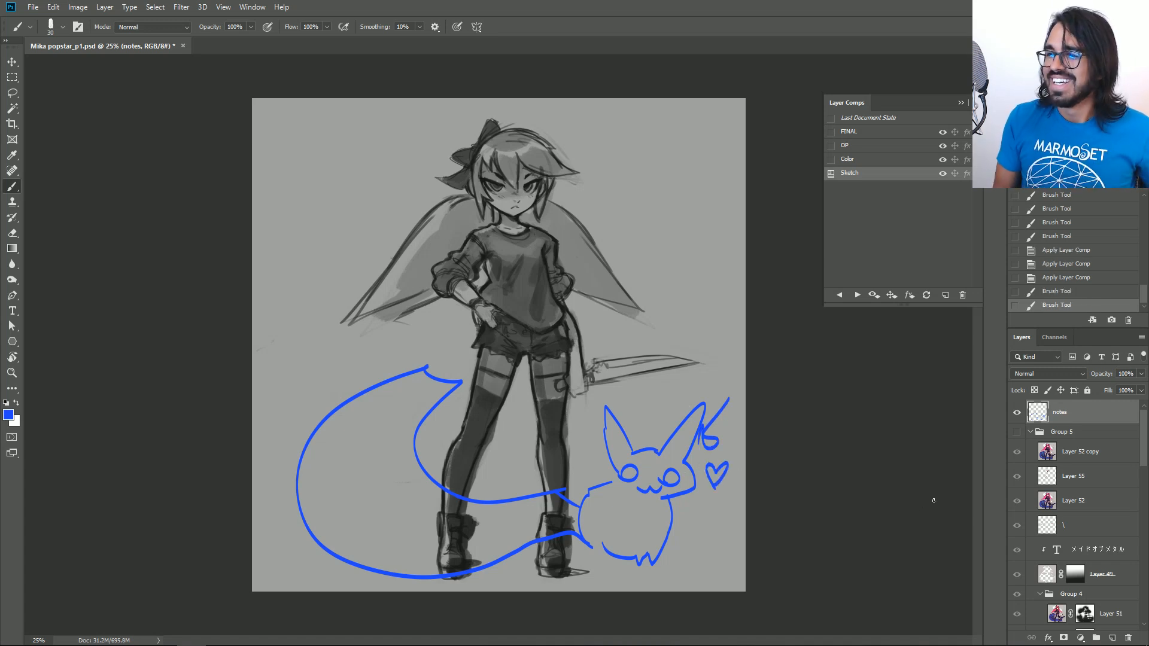
key(ctrl+a)
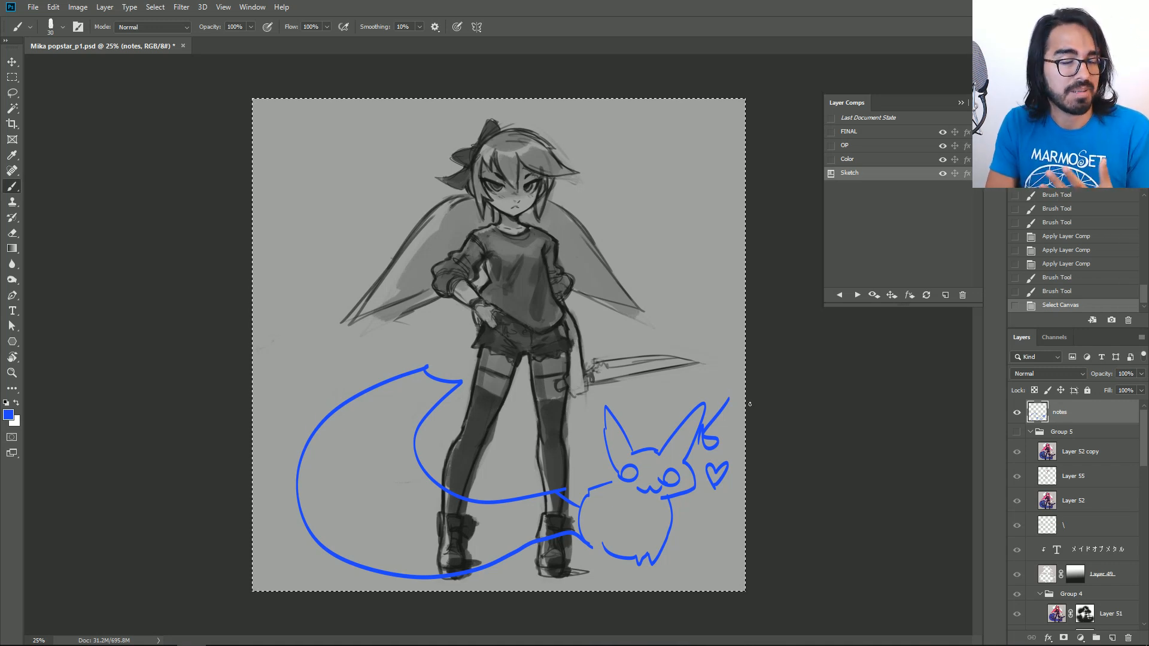
key(Delete)
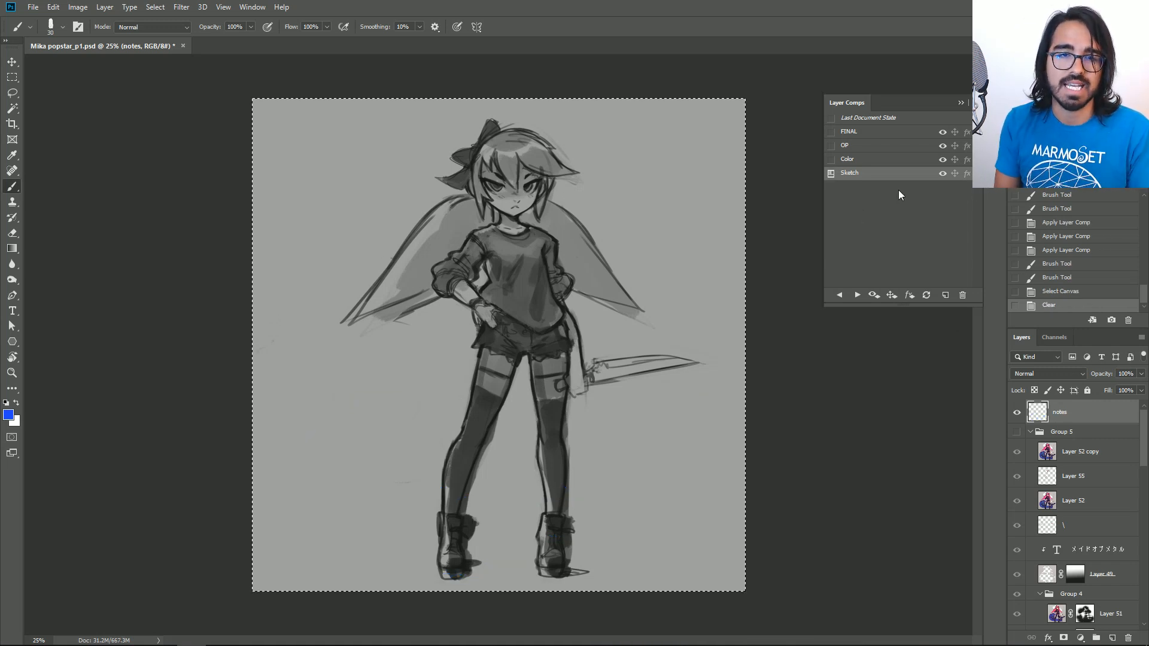
key(ctrl+d)
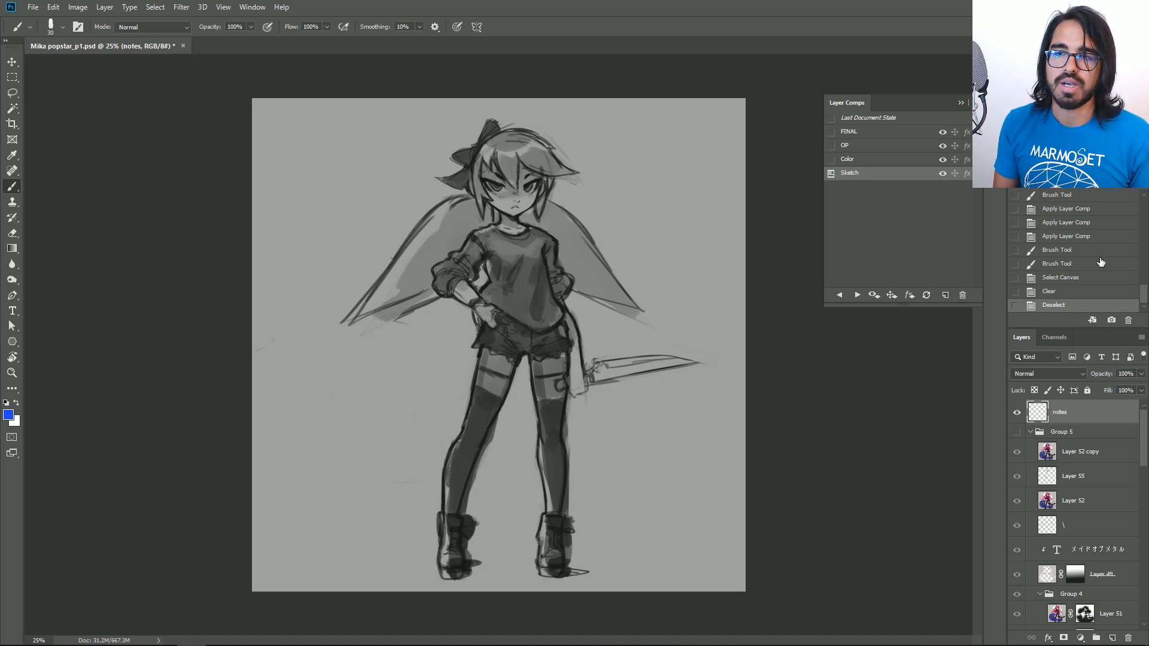
Step: Toggle Layer 27 off and on to compare the sketch's line art with and without its gray shading
drag(1147, 437, 1142, 588)
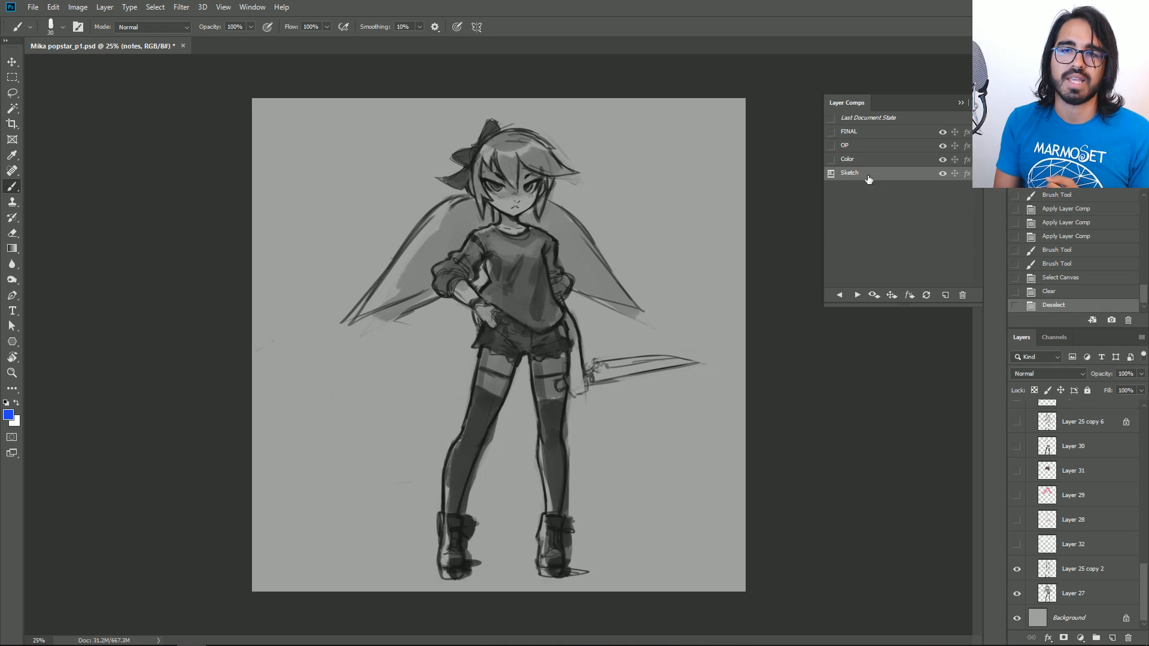
key(ctrl+plus)
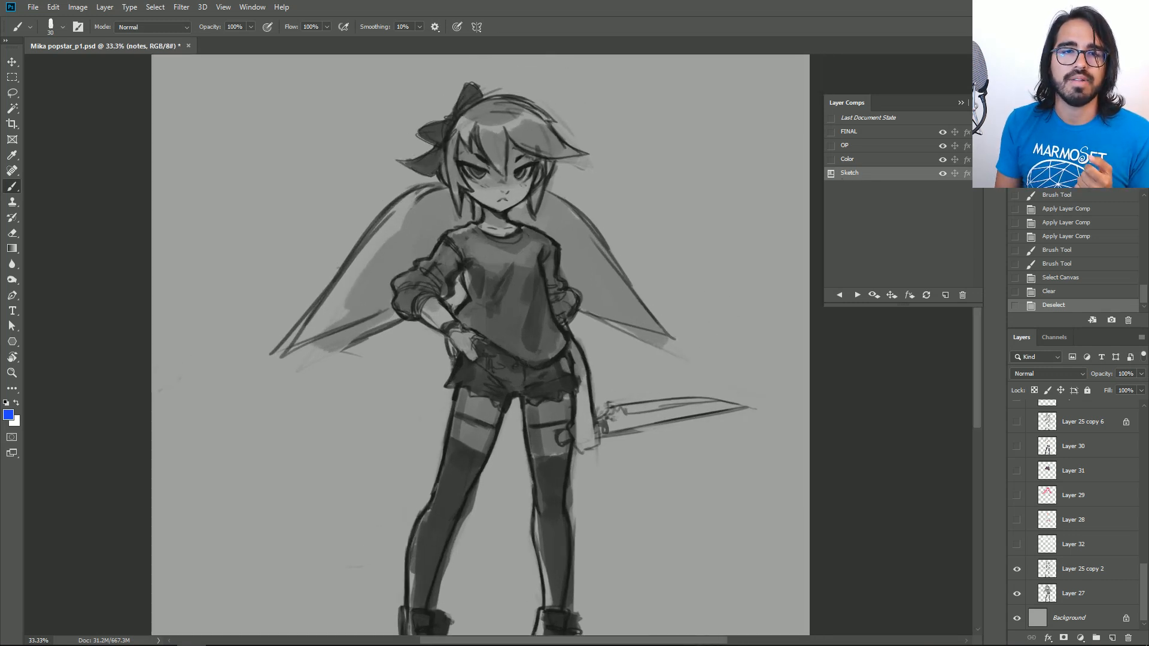
click(1017, 594)
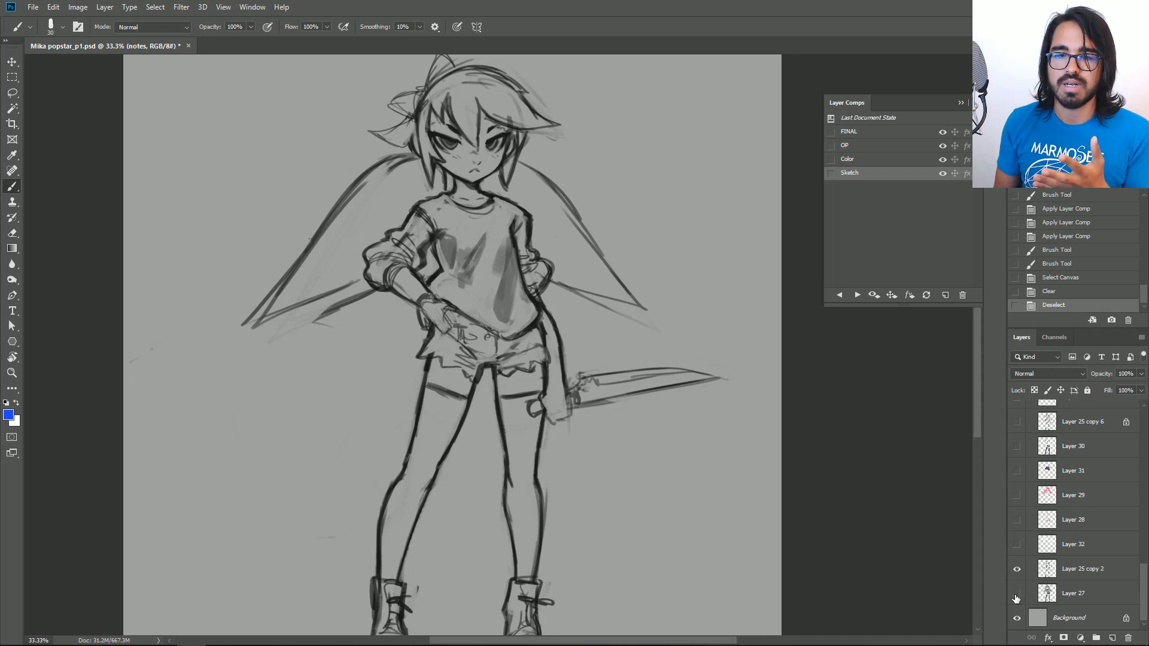
click(1018, 592)
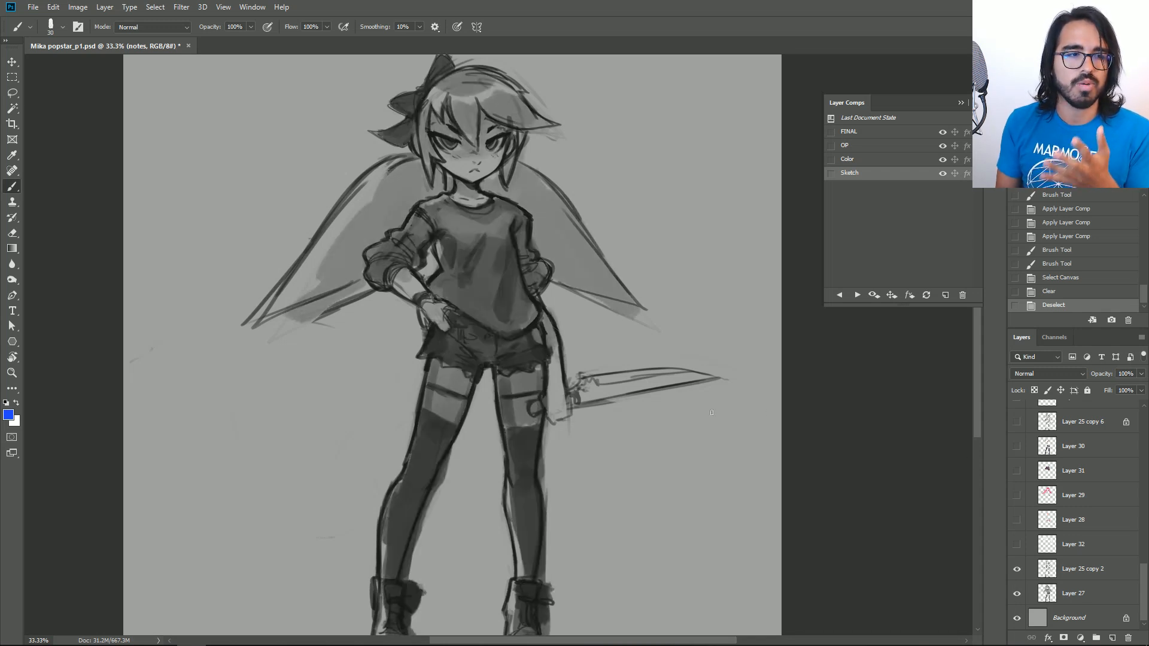
scroll(1095, 455, up, 10)
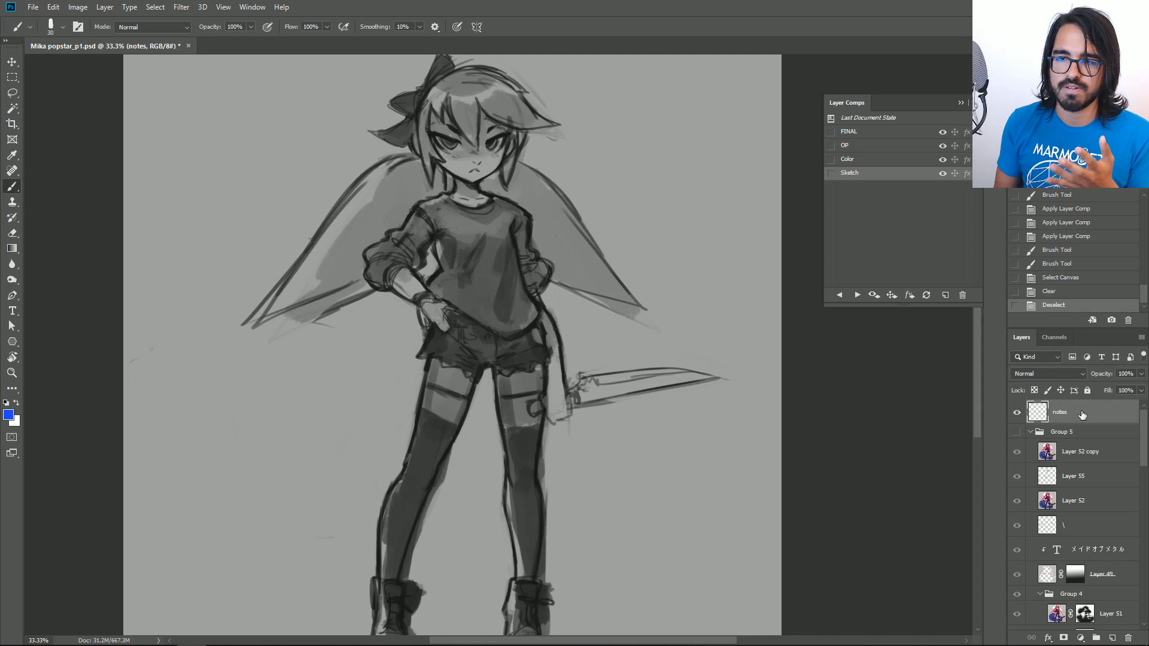
drag(469, 83, 529, 534)
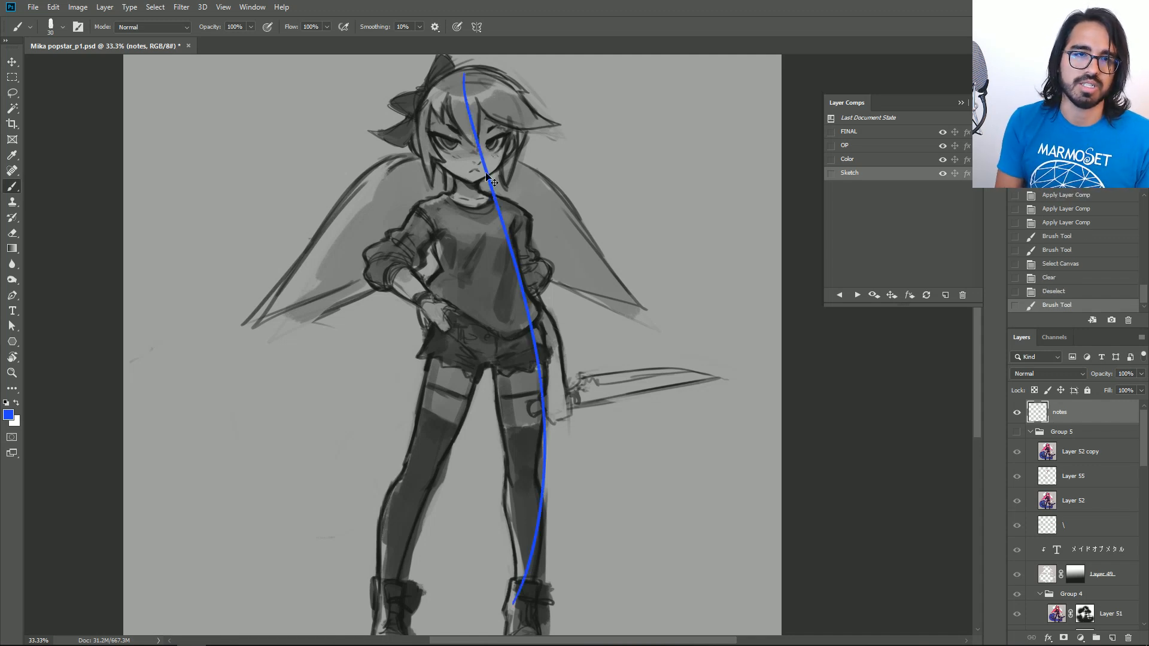
key(ctrl+z)
key(ctrl+z)
key(ctrl+z)
key(ctrl+z)
key(ctrl+z)
key(ctrl+z)
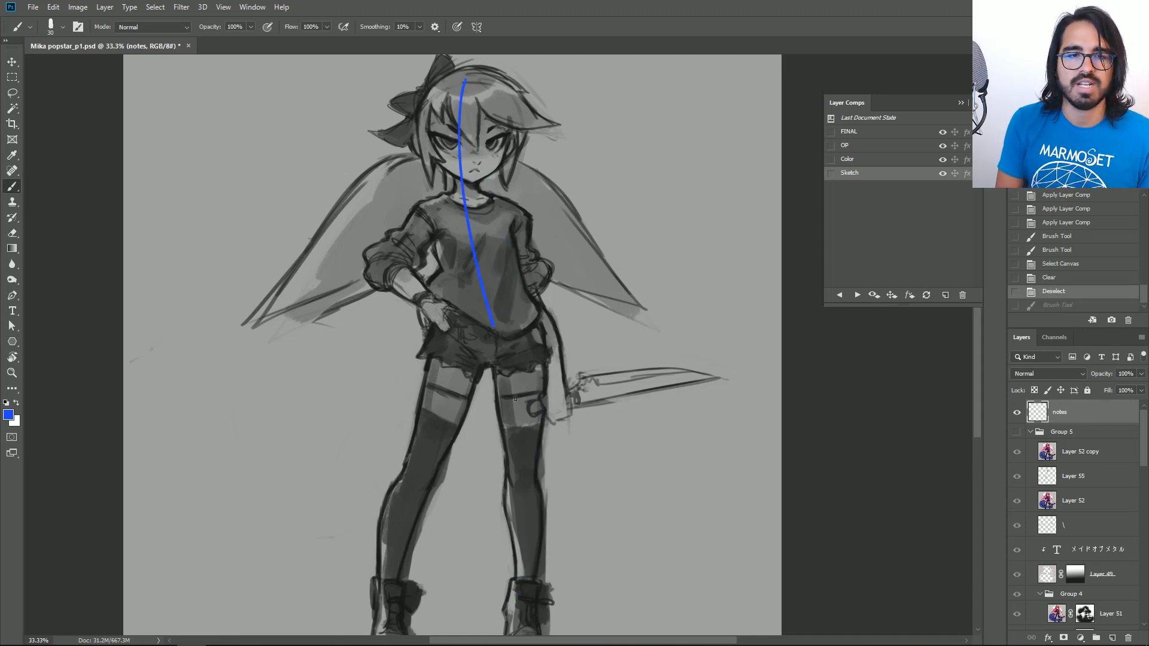
key(ctrl+z)
key(ctrl+z)
key(ctrl+z)
key(ctrl+z)
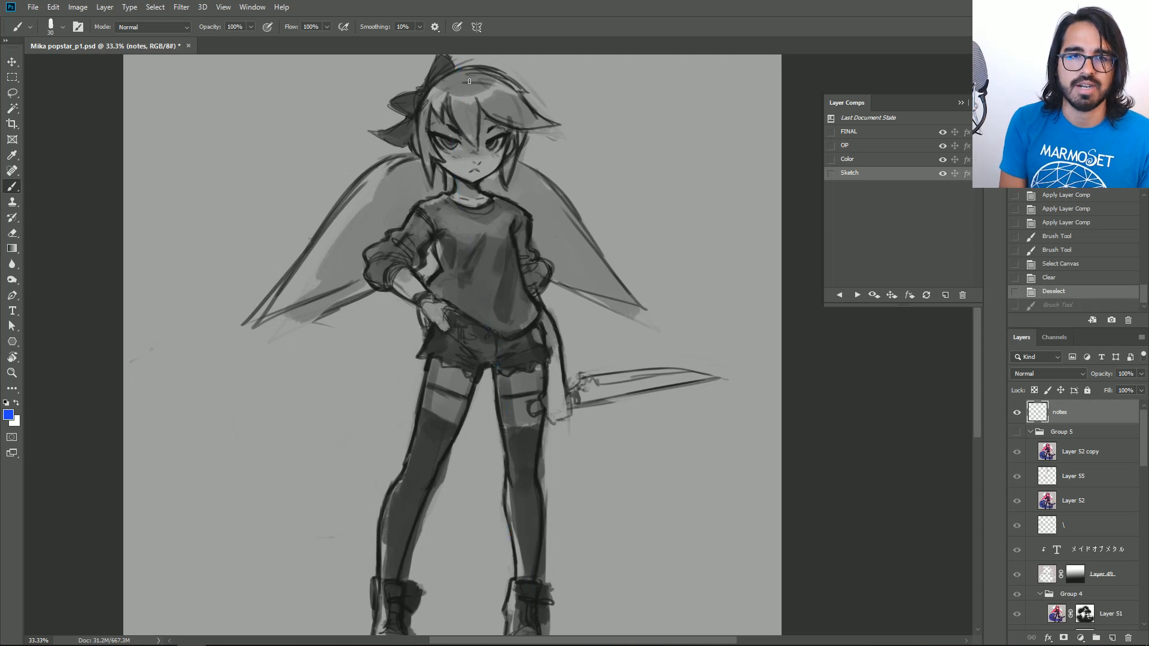
Step: Draw blue gesture lines on the notes layer from the head through the torso and supporting leg, and one along the knife
drag(471, 67, 465, 188)
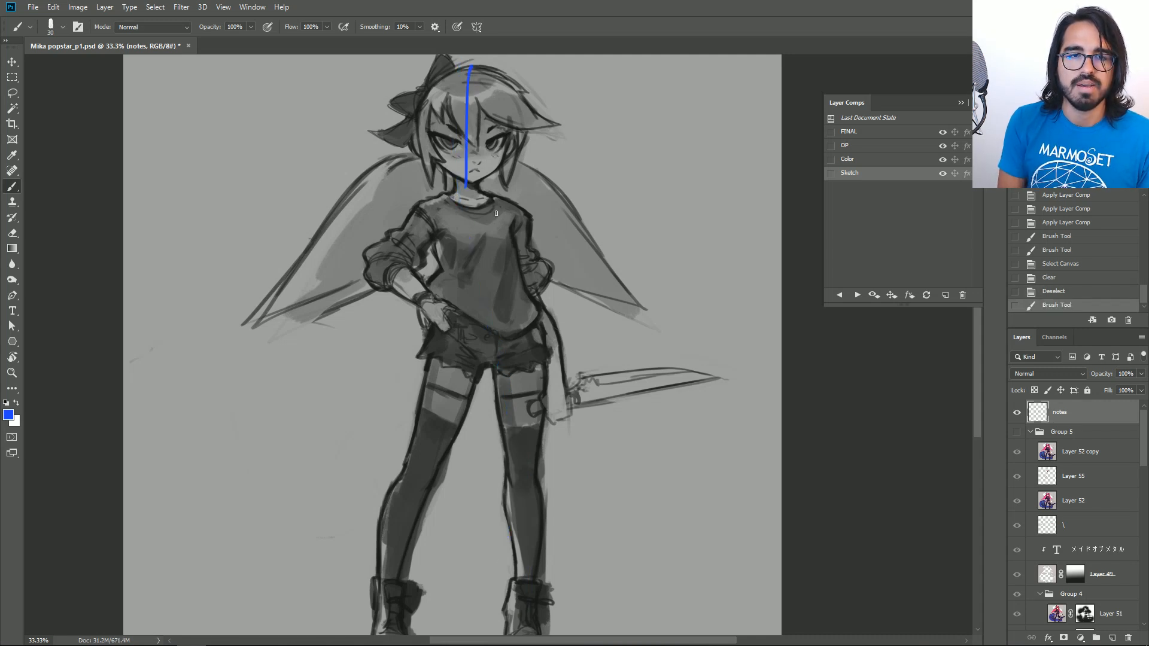
mouse_move(514, 292)
mouse_down()
mouse_move(545, 339)
mouse_move(540, 419)
mouse_up()
drag(520, 311, 521, 580)
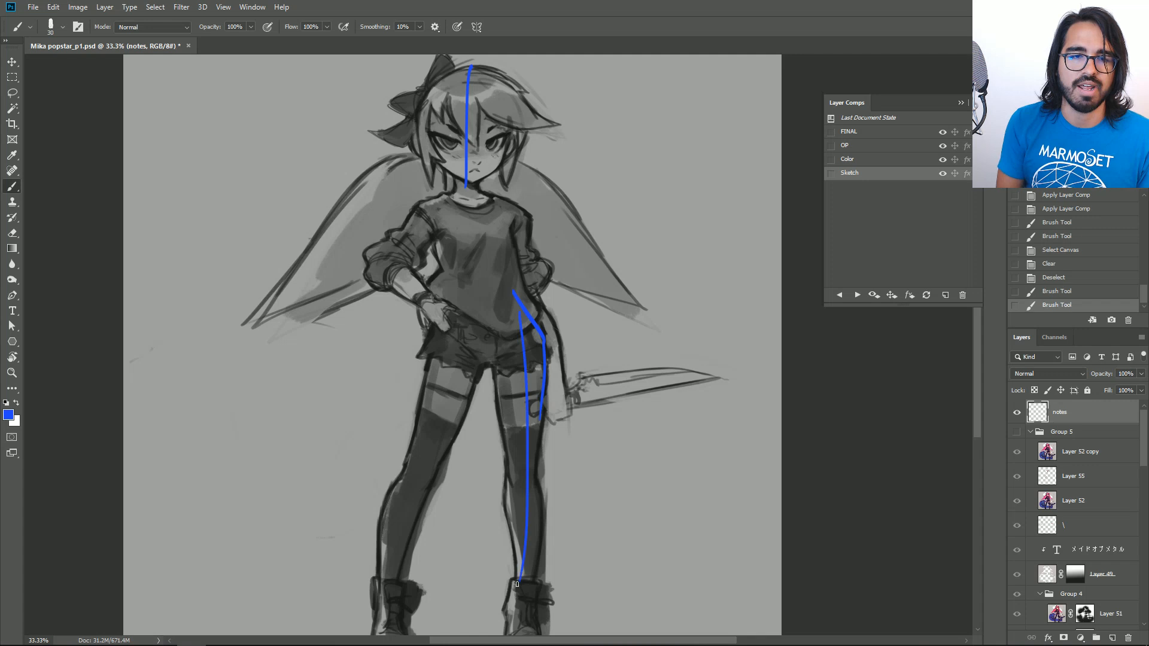
drag(467, 190, 522, 318)
key(ctrl+z)
drag(467, 89, 518, 550)
mouse_move(515, 359)
mouse_down()
mouse_move(529, 310)
mouse_move(539, 319)
mouse_move(529, 345)
mouse_up()
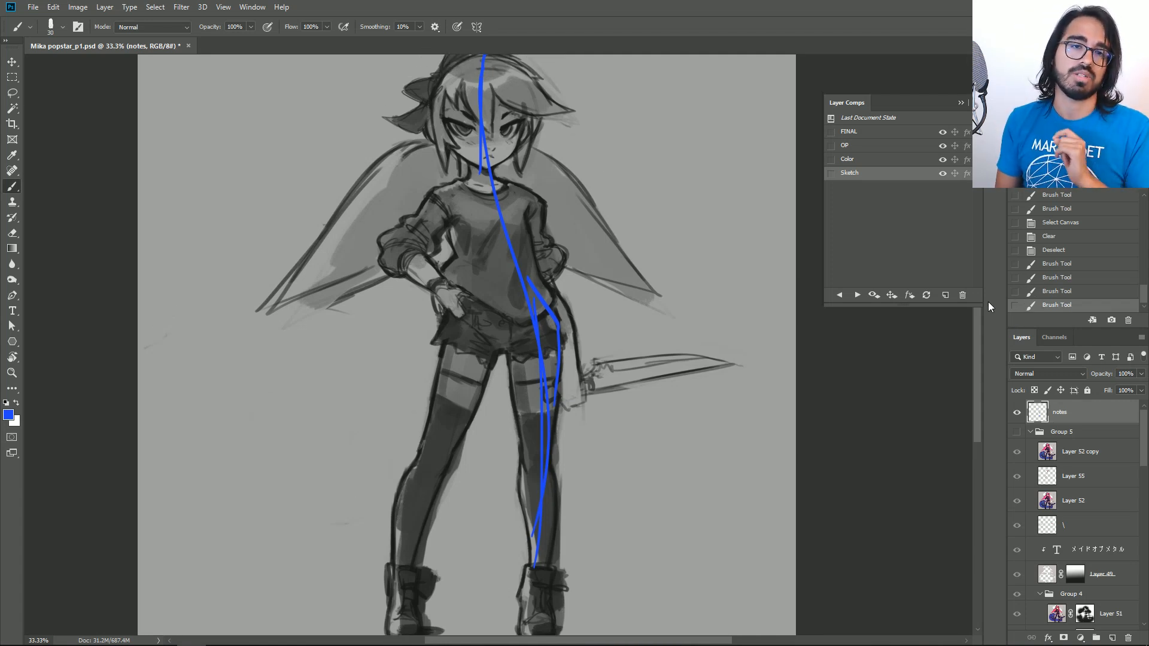
drag(458, 392, 720, 344)
drag(486, 89, 532, 580)
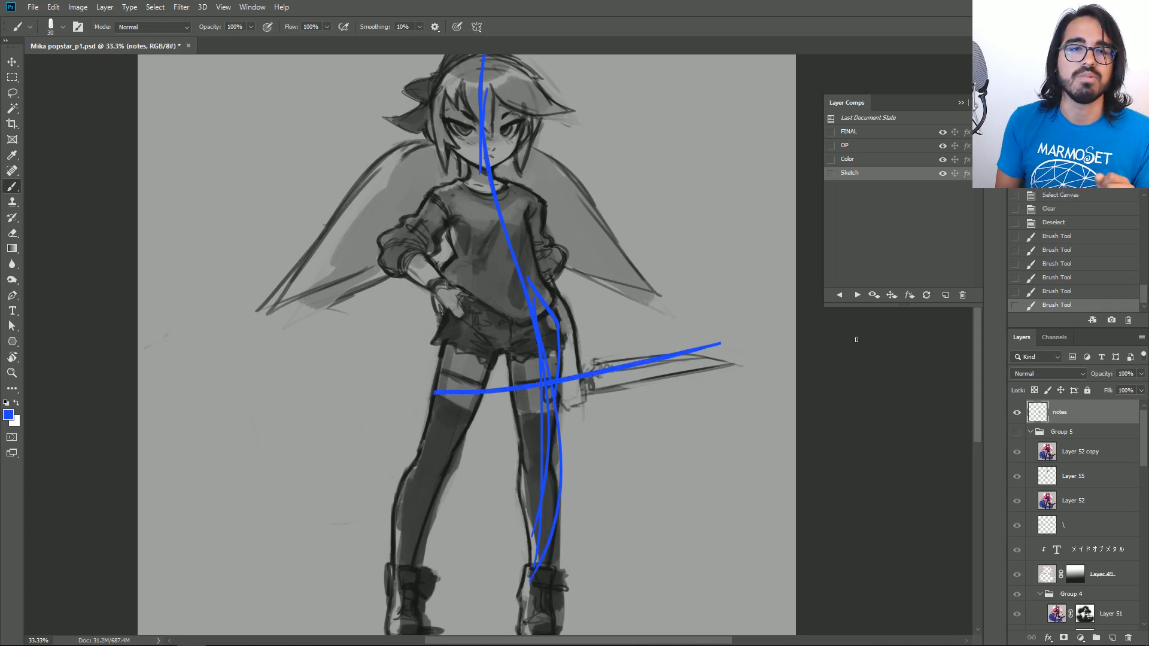
Step: Clear all the blue gesture lines from the notes layer and remove the selection
key(ctrl+a)
key(Delete)
key(ctrl+d)
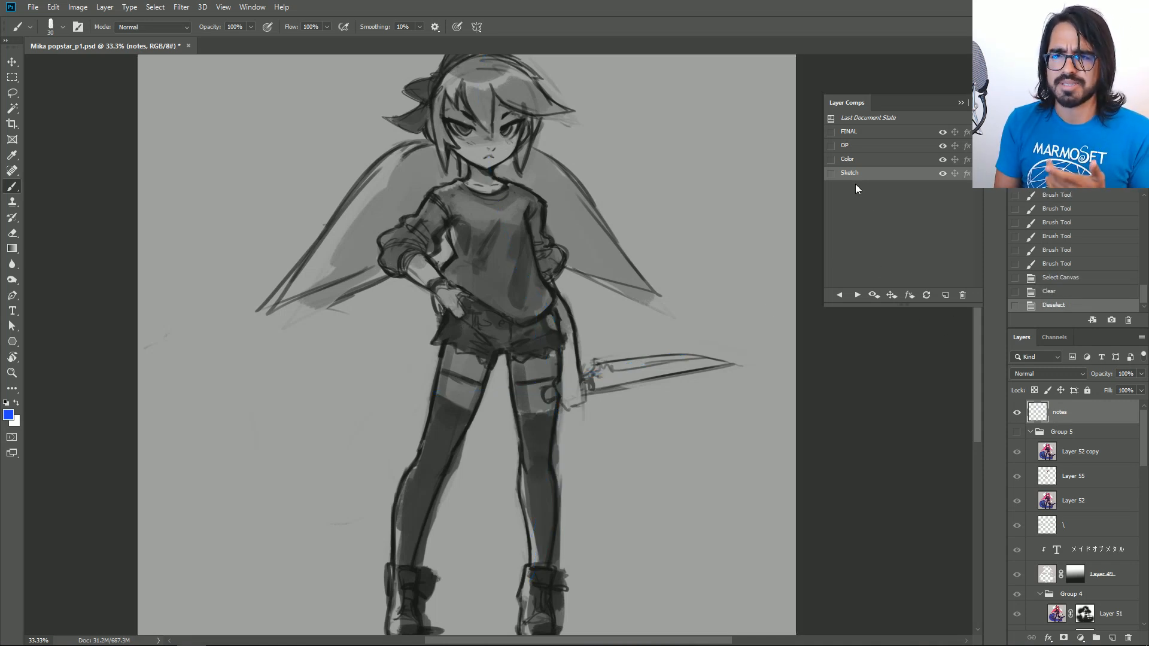
Step: Apply the Color layer comp and make Layer 33 in Group 3 visible
click(831, 159)
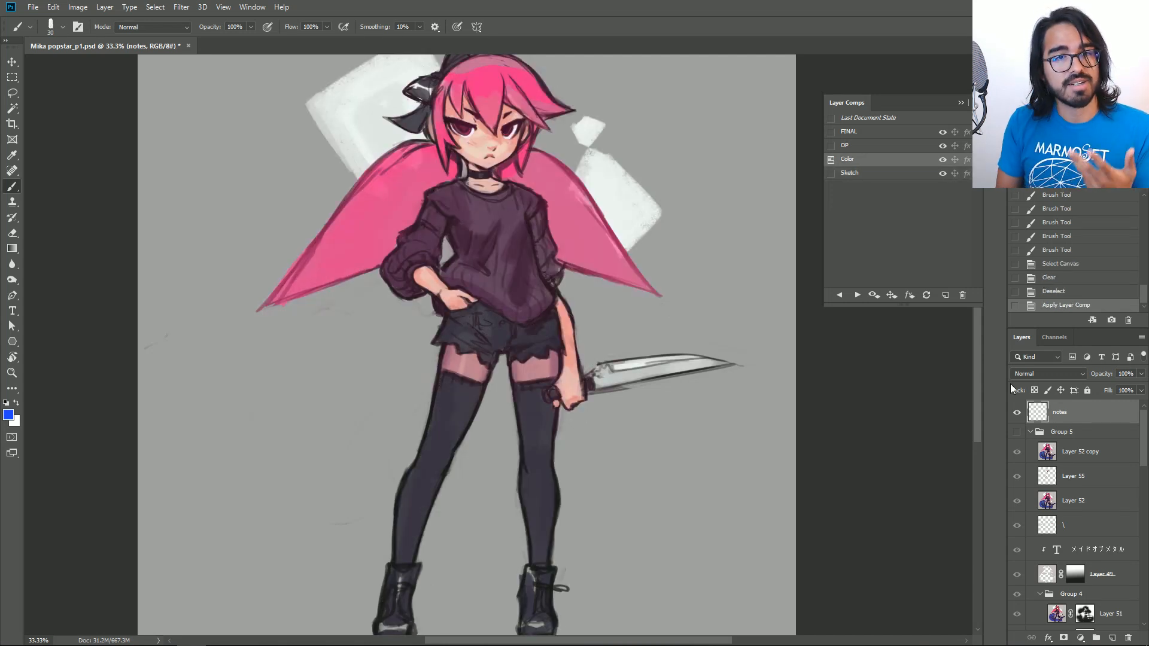
drag(1144, 449, 1142, 595)
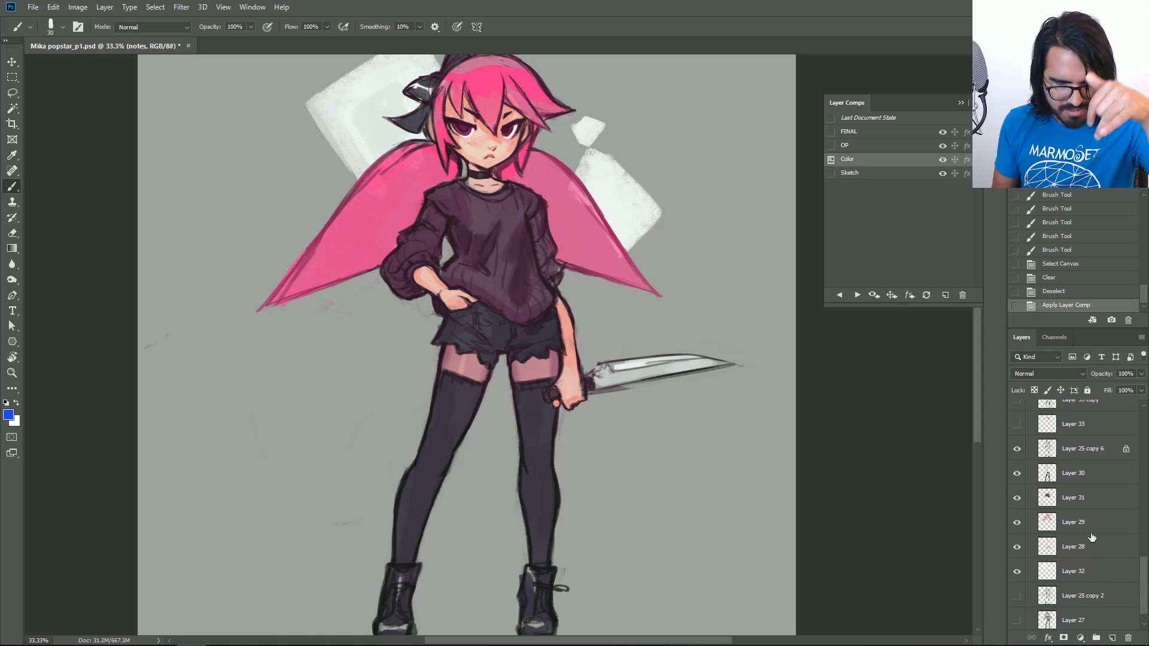
drag(1145, 580, 1142, 556)
click(1016, 497)
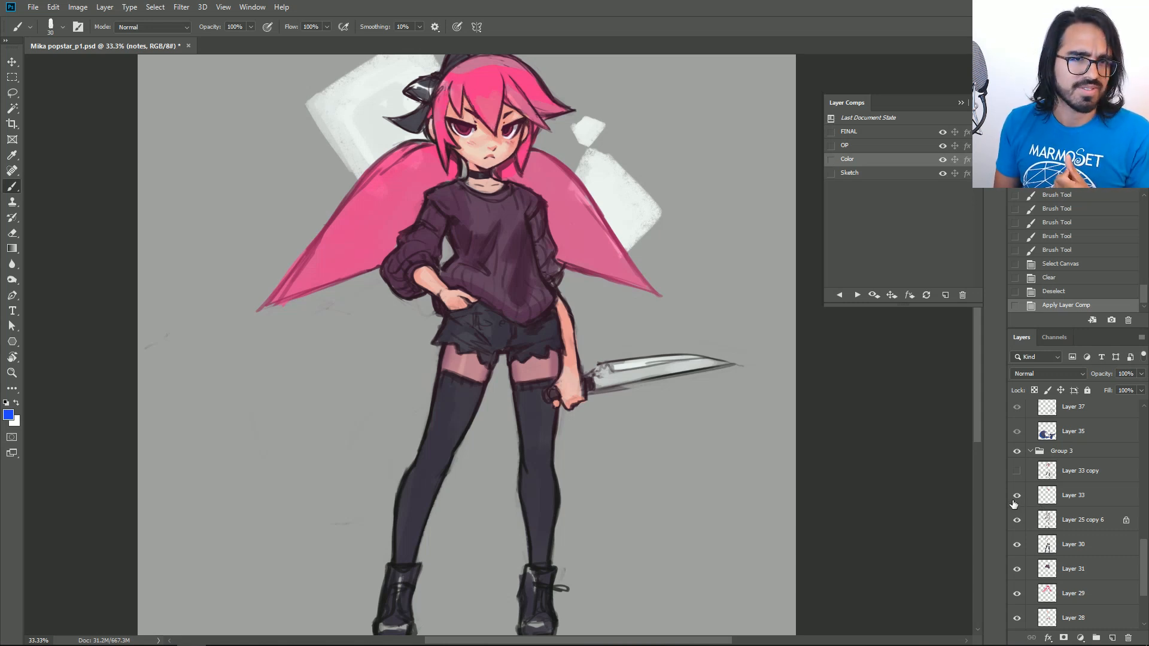
drag(1144, 569, 1130, 562)
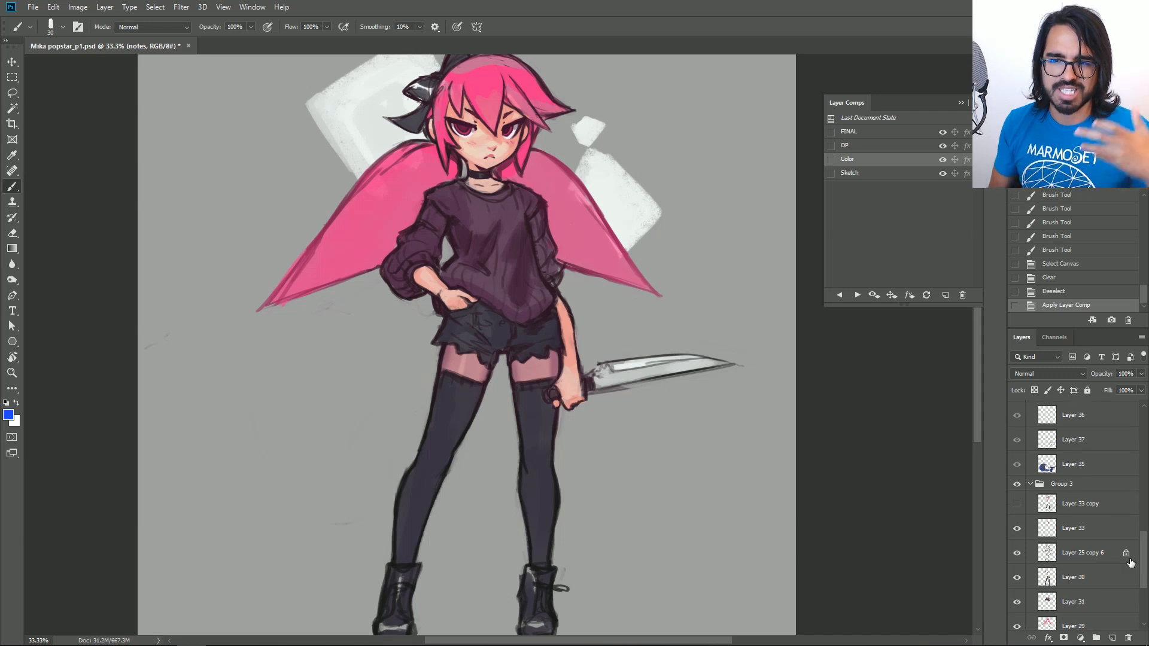
Step: Show Layer 33 copy, hide every layer in Group 3 except Layer 25 copy 6, and select that line art layer
click(1017, 505)
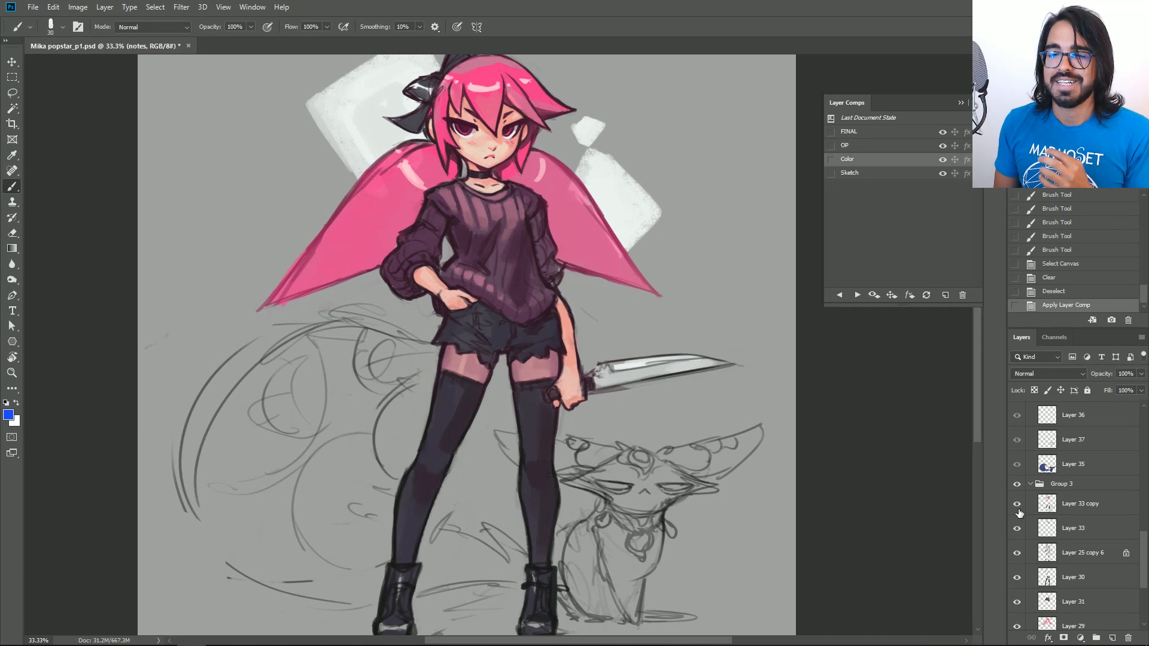
mouse_move(1017, 509)
mouse_down()
mouse_move(1017, 607)
mouse_move(1018, 587)
mouse_up()
scroll(1132, 564, down, 3)
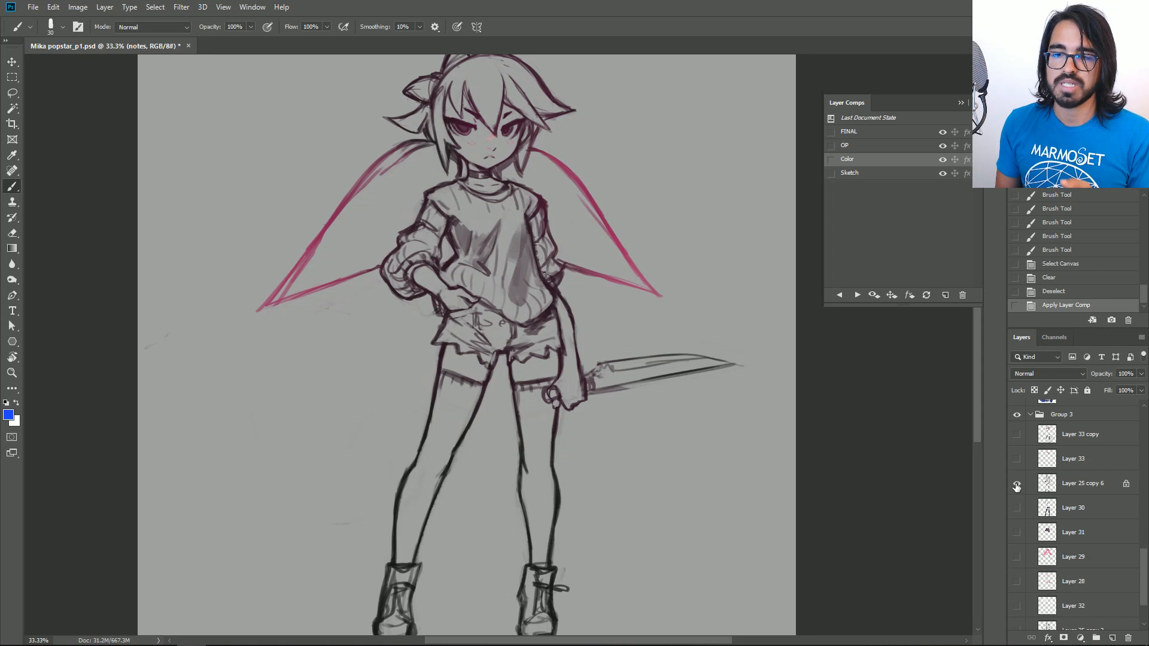
click(1059, 485)
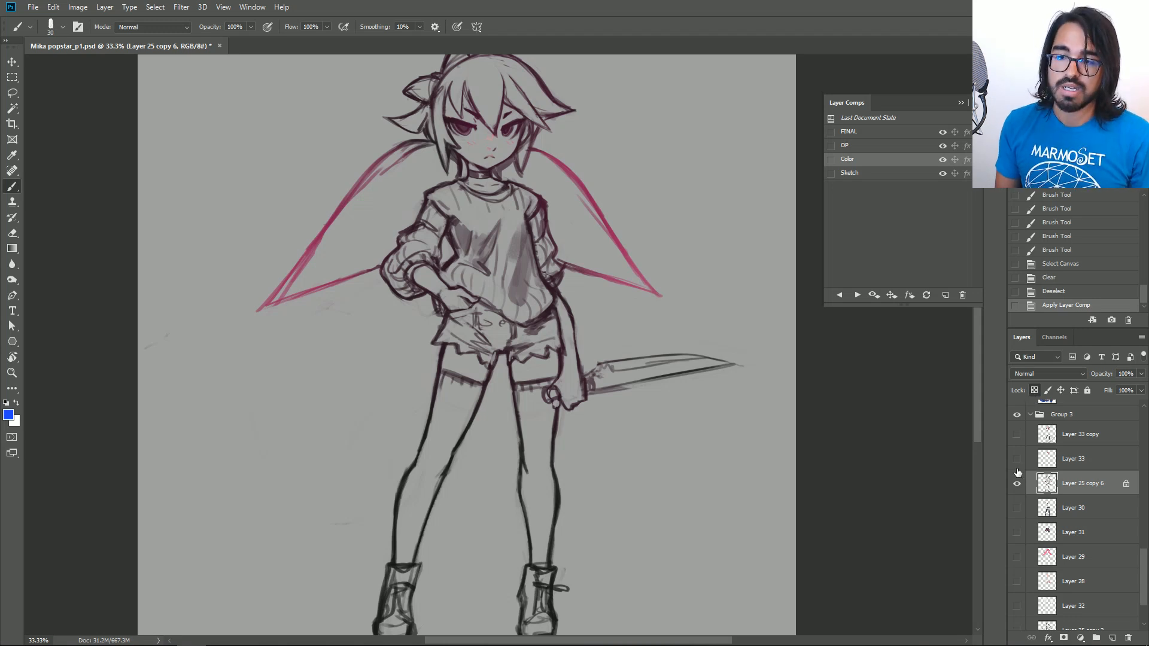
Step: Try moving the line art of Layer 25 copy 6 away from its place and undo the move
click(12, 62)
mouse_move(466, 212)
mouse_down()
mouse_move(501, 246)
mouse_move(672, 329)
mouse_up()
key(ctrl+z)
Step: Toggle the Background layer off and on to view the line art over transparency
scroll(1125, 565, down, 3)
click(1017, 618)
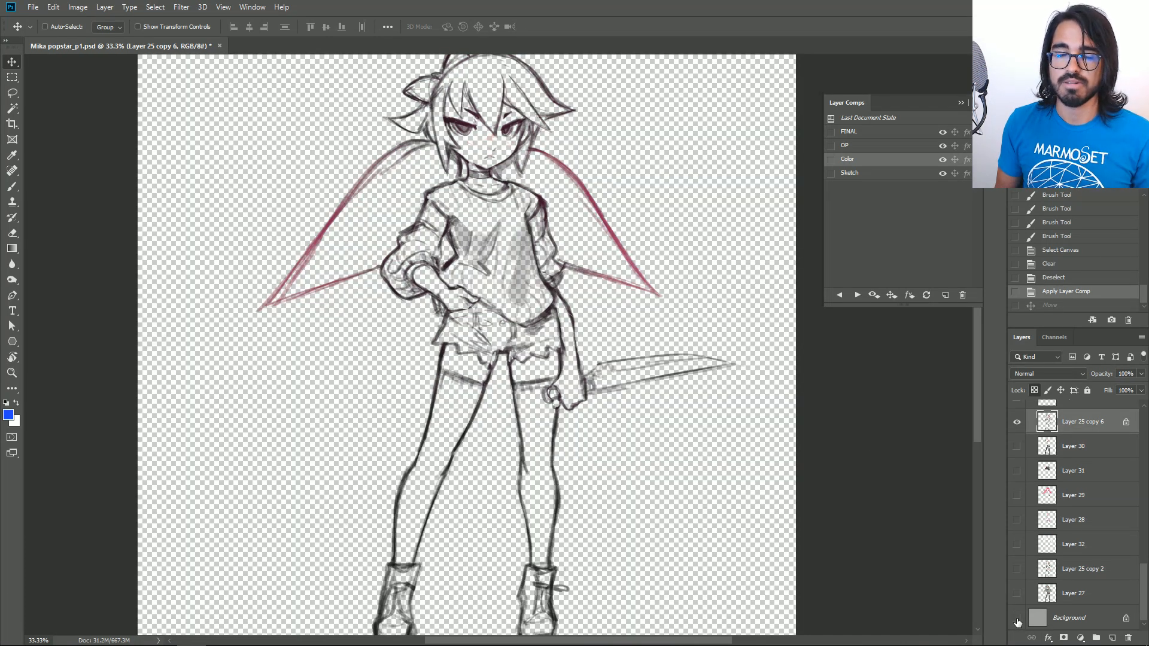
click(1017, 619)
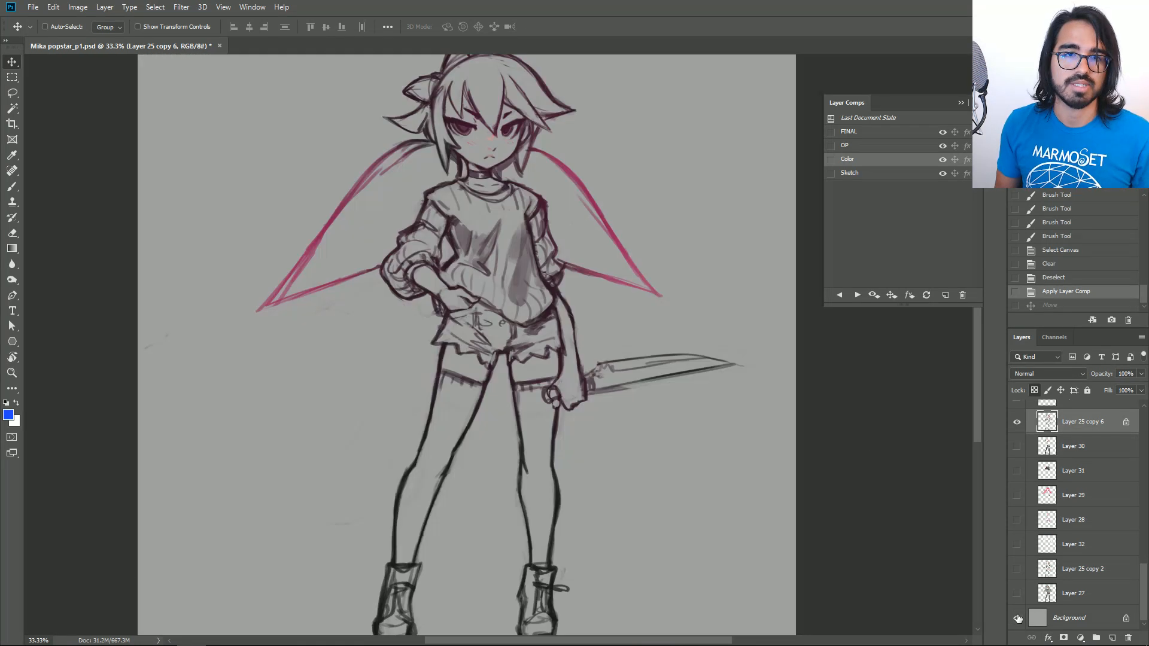
scroll(1147, 584, up, 4)
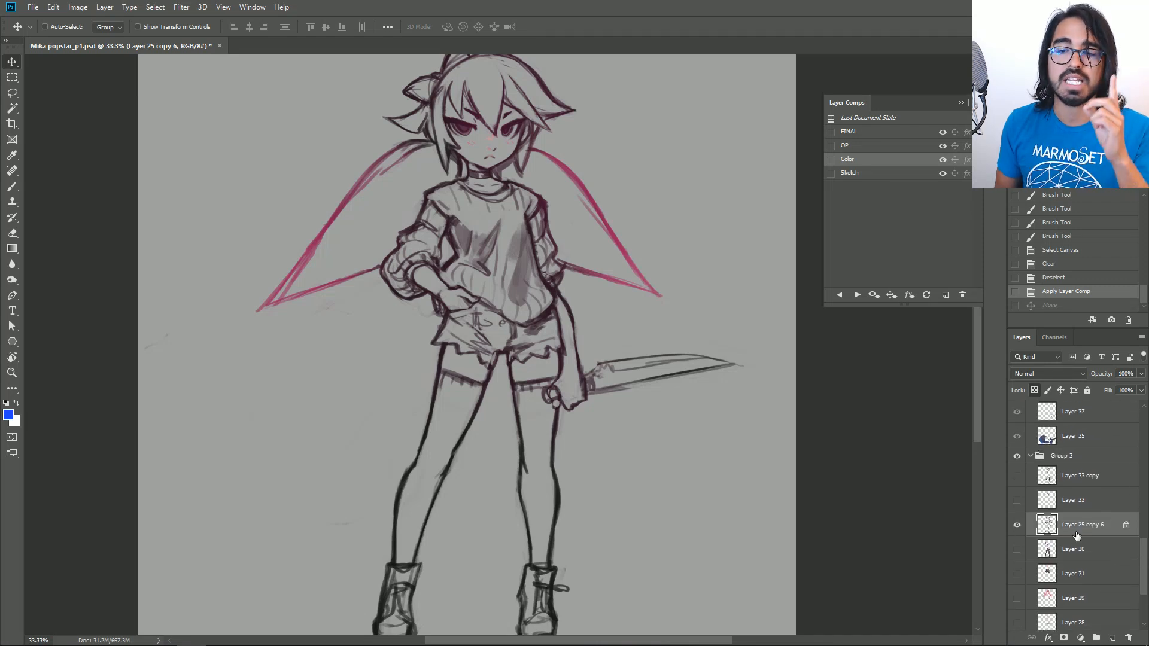
Step: Choose a soft 45 px brush, then unlock and relock the transparent pixels of Layer 25 copy 6
click(12, 186)
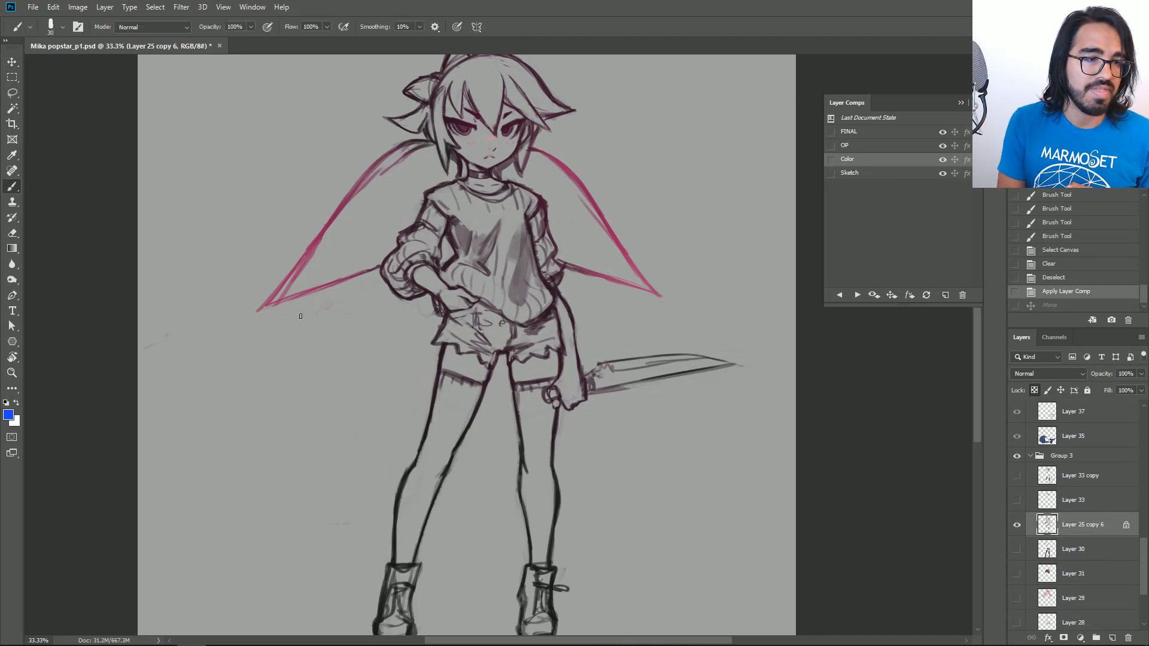
right_click(486, 273)
click(504, 389)
click(1034, 393)
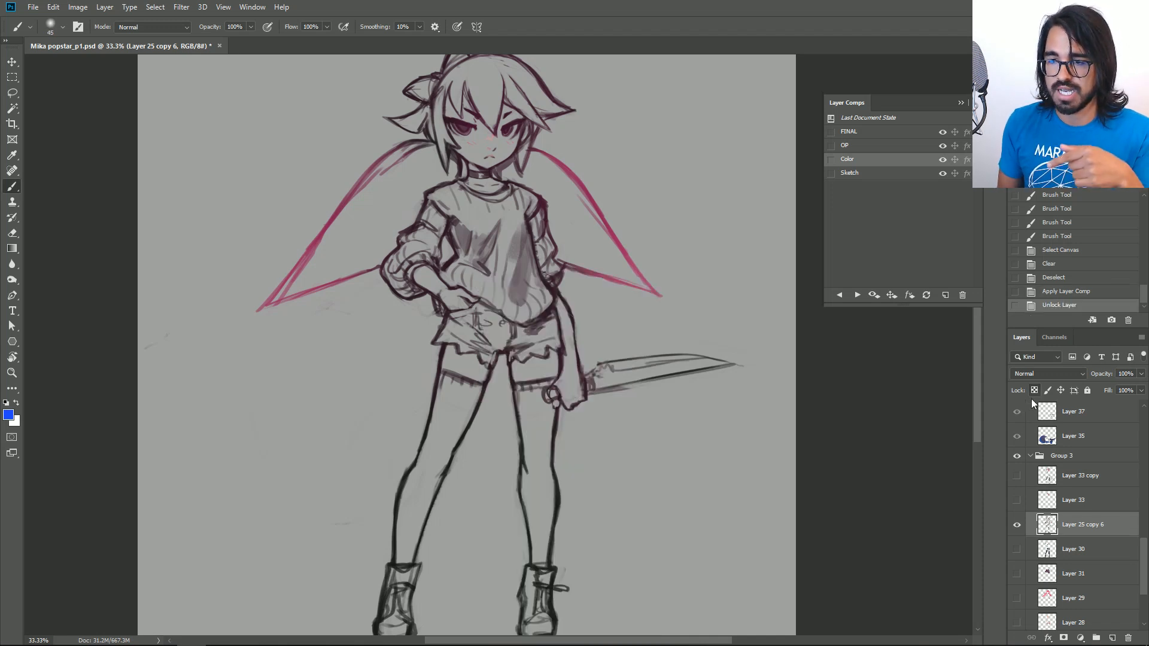
click(1034, 393)
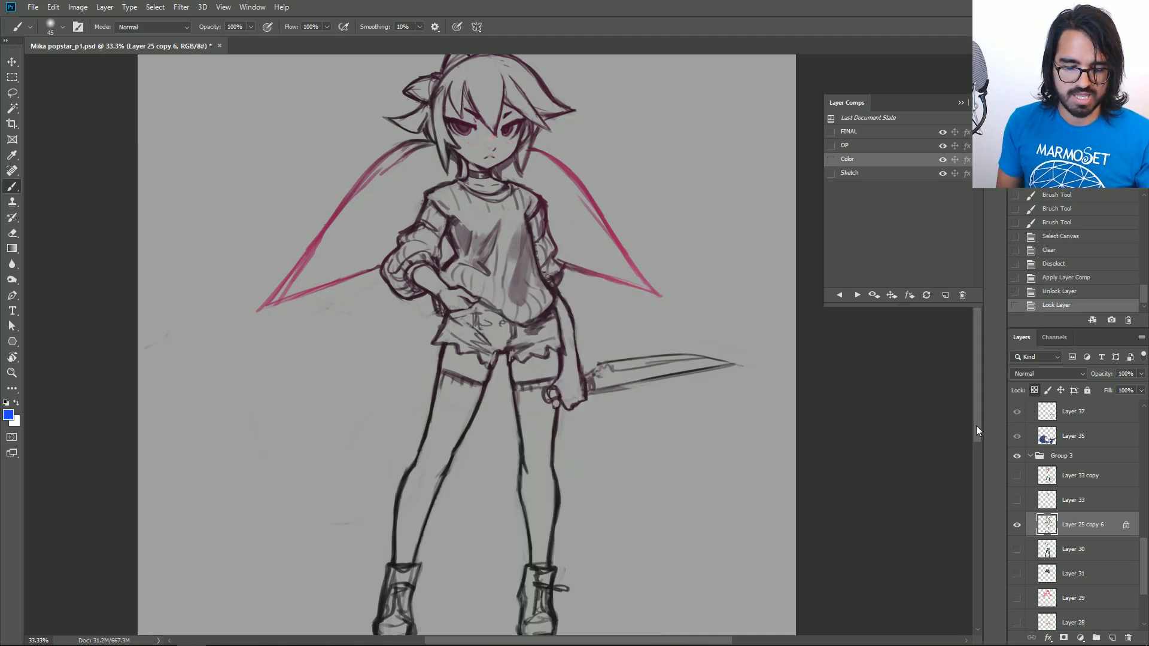
Step: Try a blue stroke with a 700 px brush over the transparency-locked line art of the head and torso, and undo it
key(bracketright)
key(bracketright)
key(bracketright)
key(bracketright)
key(bracketright)
key(bracketright)
key(bracketright)
key(bracketright)
key(bracketright)
key(bracketright)
key(bracketright)
mouse_move(476, 142)
mouse_down()
mouse_move(515, 119)
mouse_move(521, 254)
mouse_up()
key(ctrl+z)
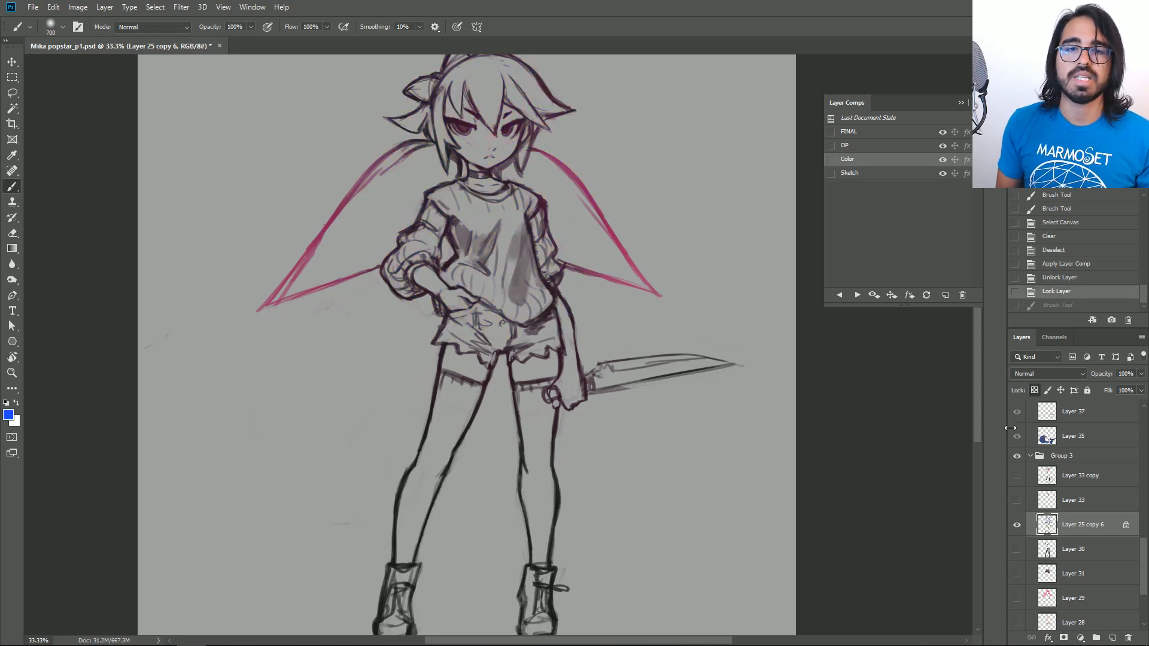
Step: Make color layers Layer 29, Layer 31, Layer 30 and Layer 28 visible beneath the line art
click(1018, 599)
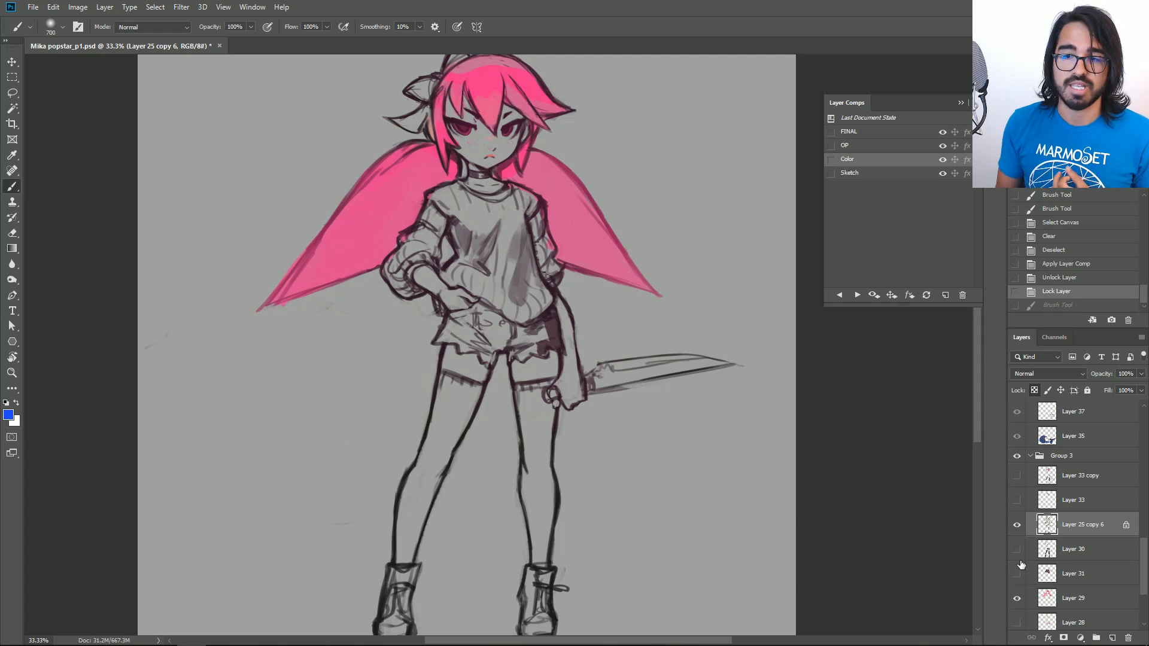
click(1017, 573)
click(1017, 549)
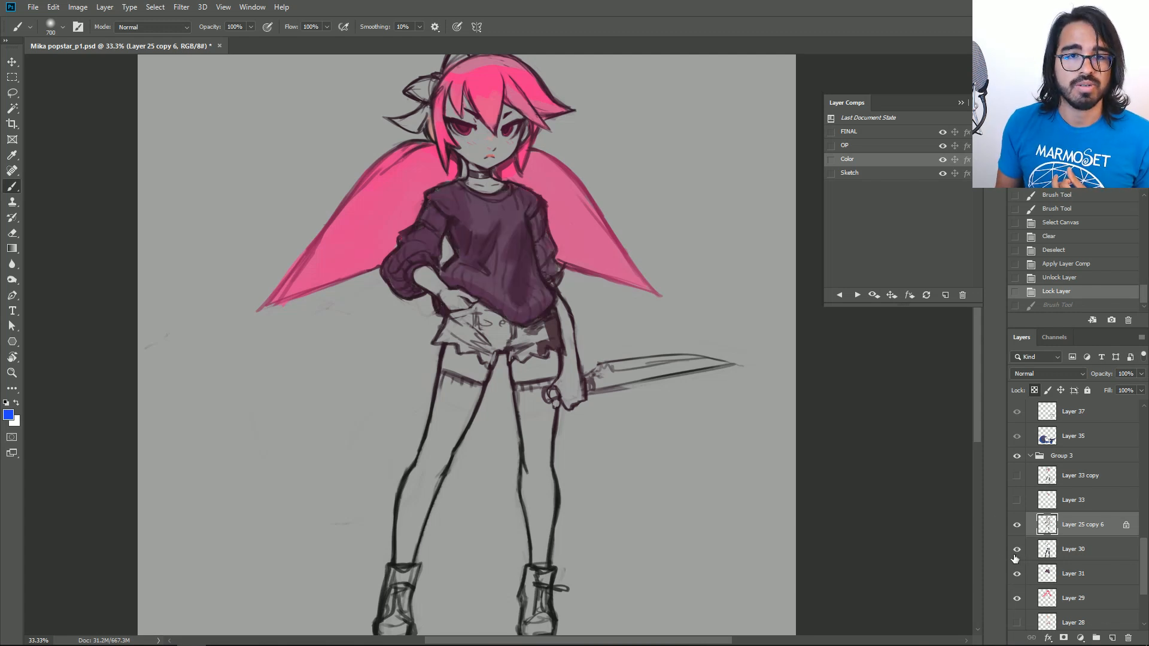
click(1017, 623)
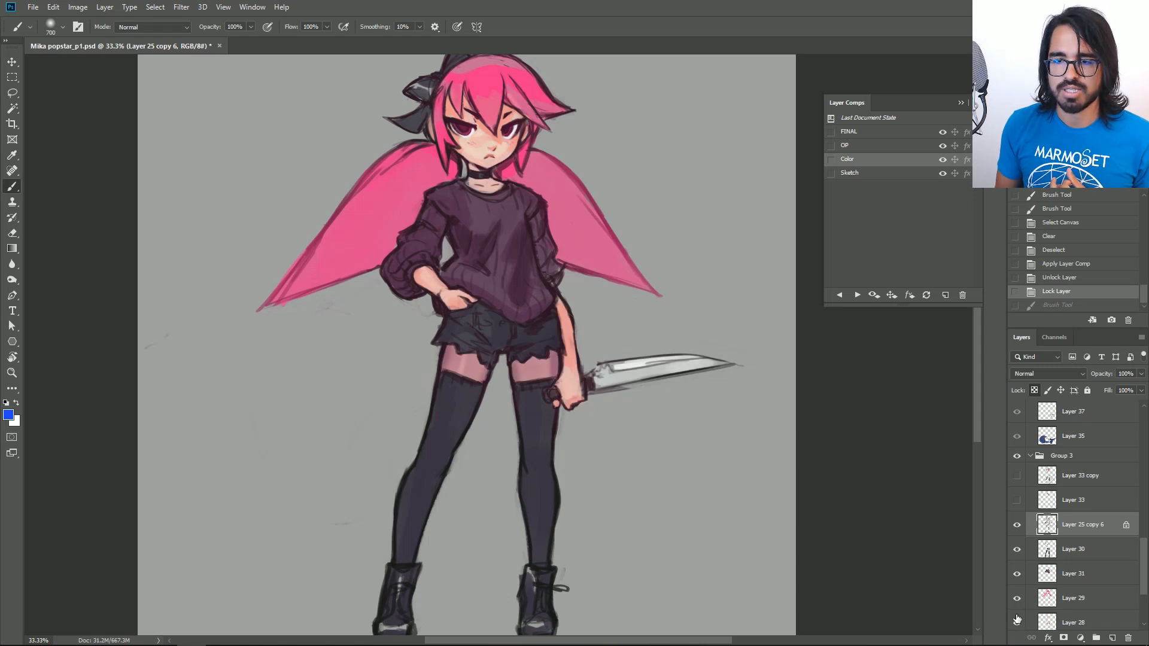
Step: Toggle Layer 28 off and on to compare the character with and without the skin and knife colors
drag(1017, 623, 1017, 598)
click(1017, 599)
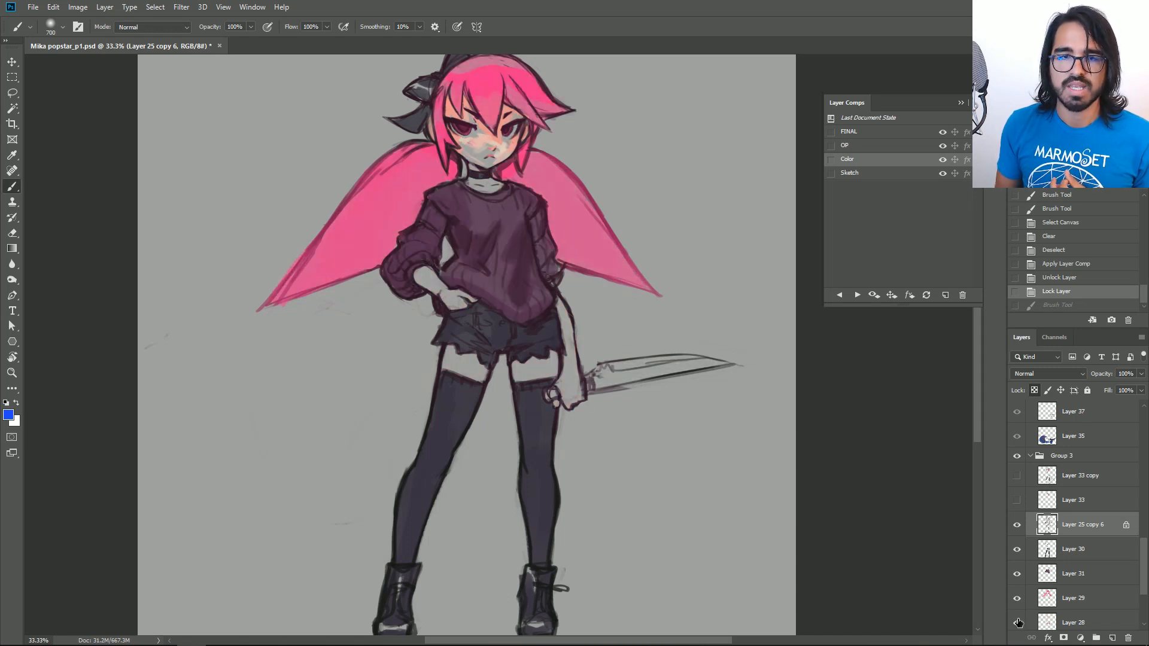
click(1018, 622)
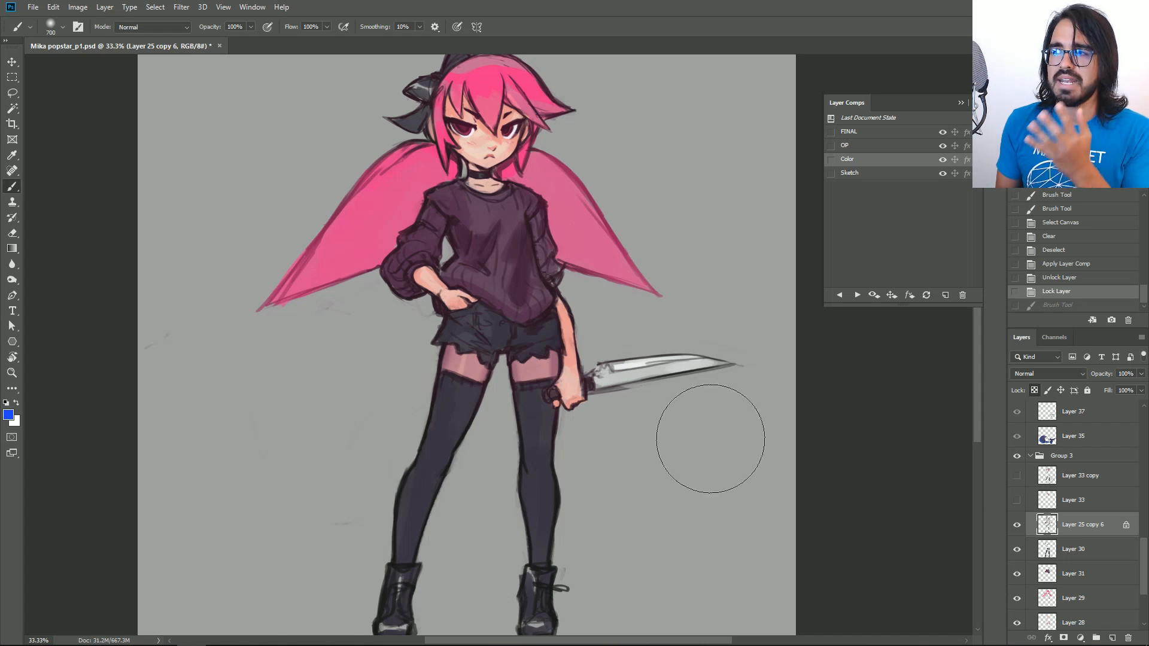
Step: Sample the character's arm, face and sweater colors in the Color Picker to examine them, and cancel without changing the foreground color
click(9, 421)
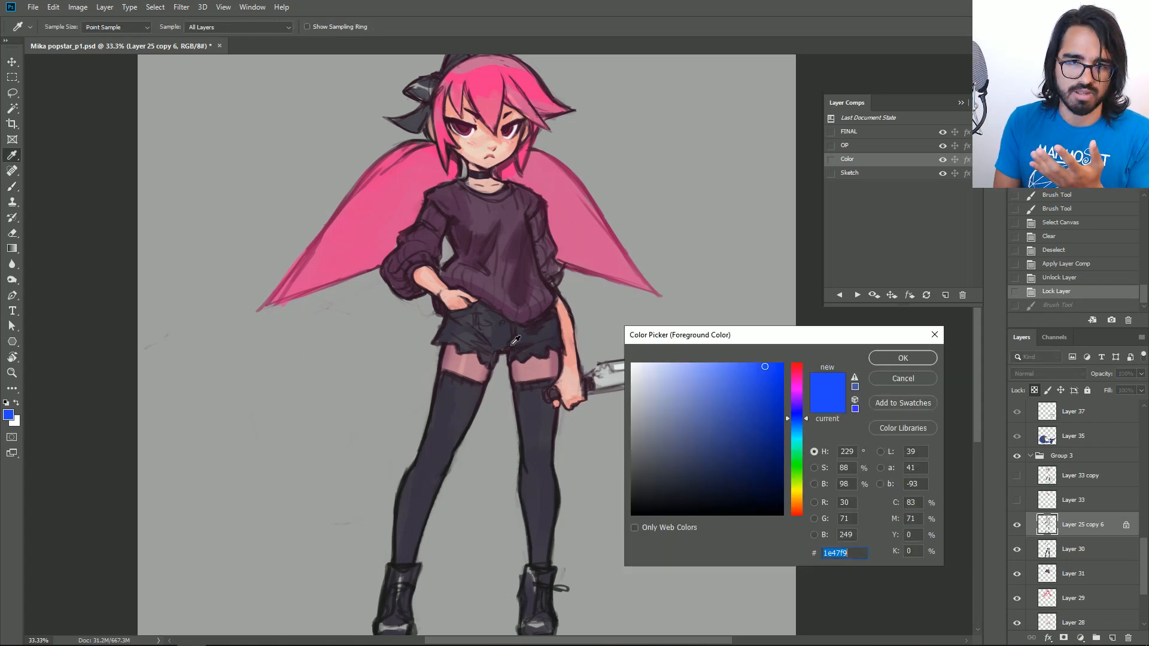
click(566, 326)
drag(694, 376, 686, 339)
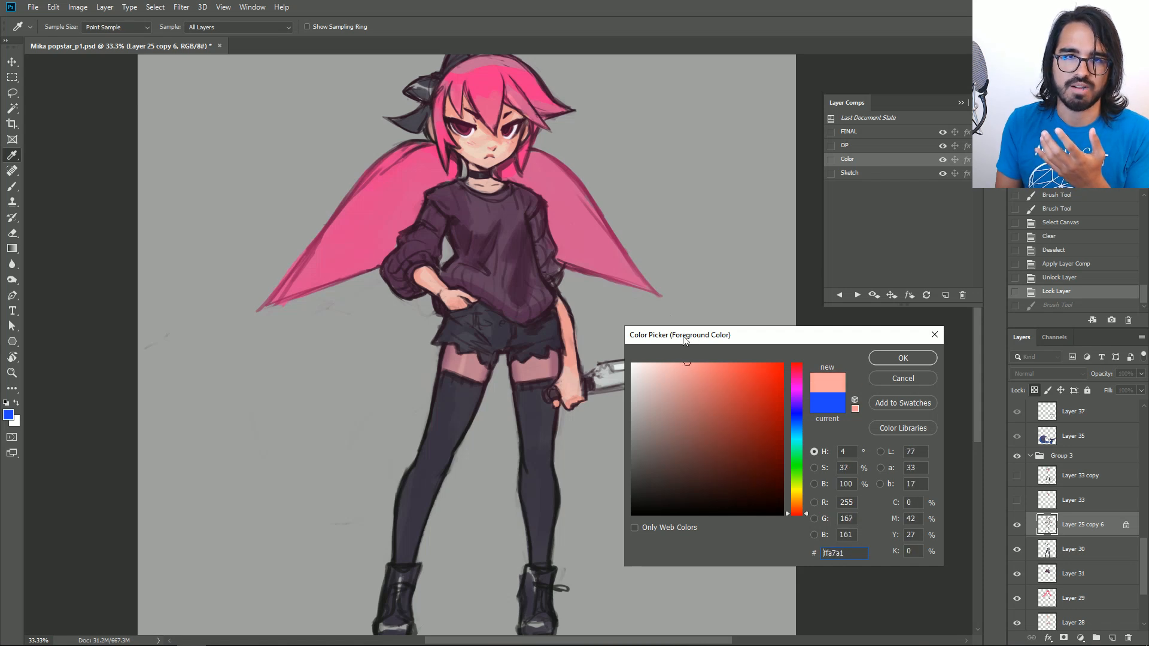
click(487, 147)
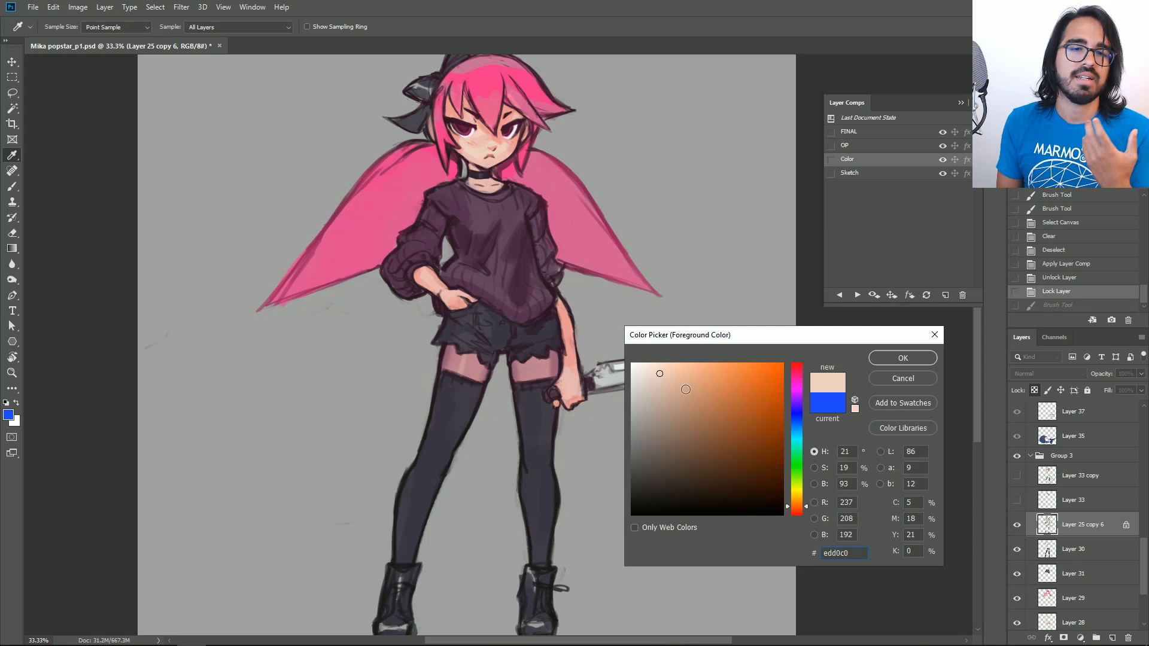
click(477, 222)
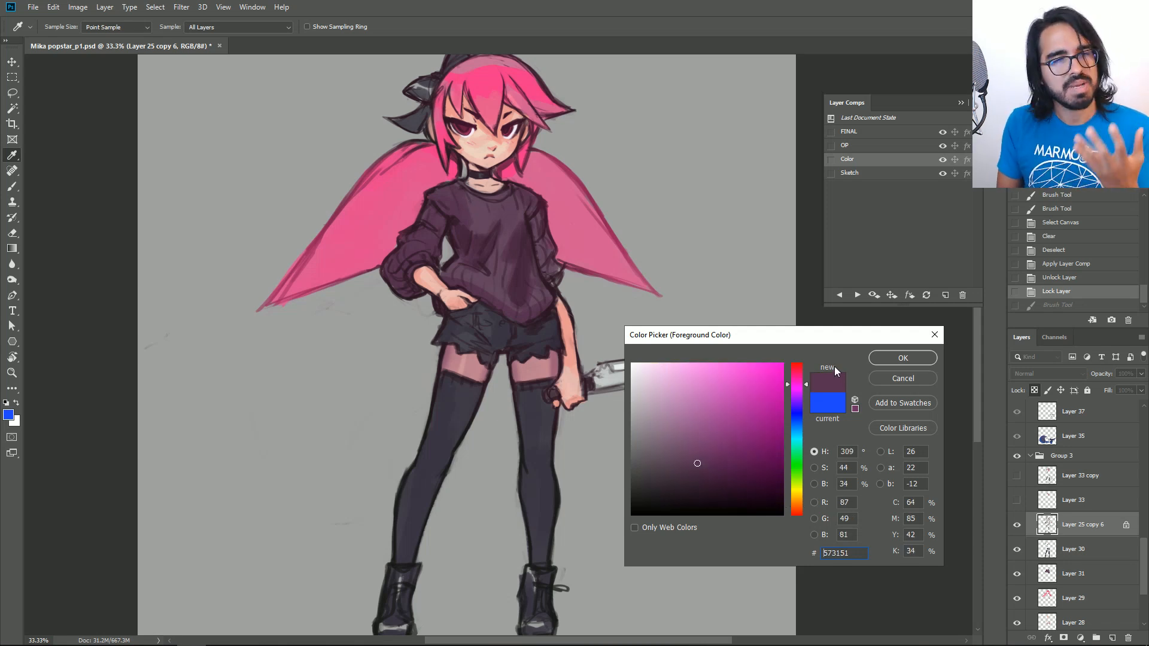
click(903, 378)
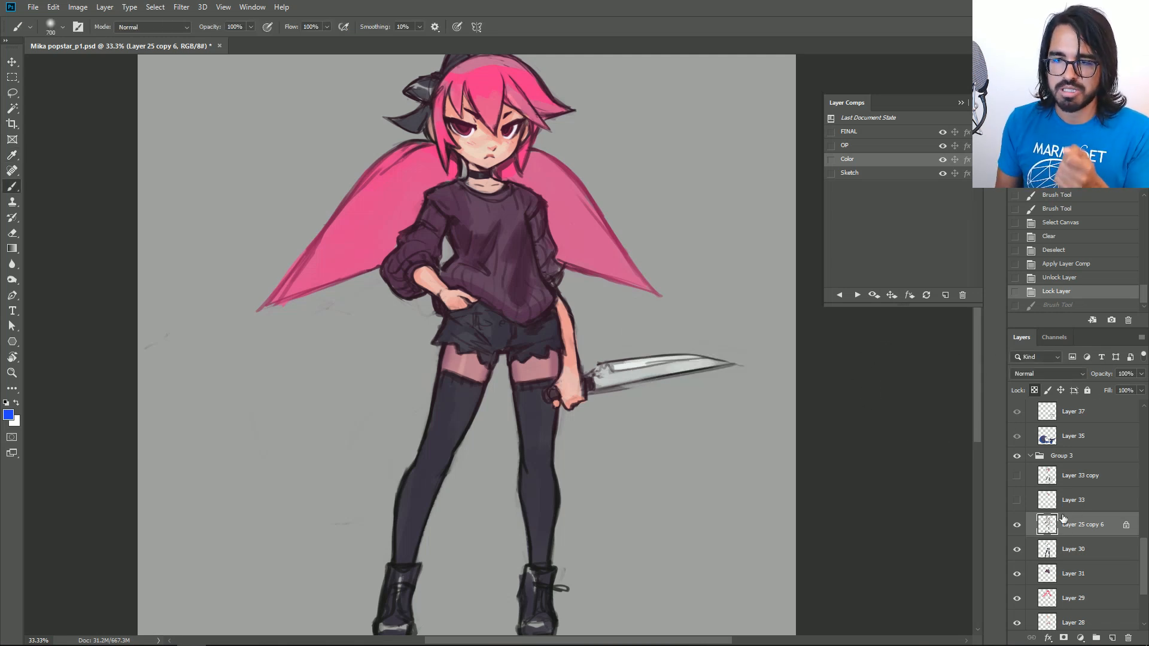
Step: Set the foreground color to black (000000) and fill the transparency-locked line art of Layer 25 copy 6 with it
click(16, 403)
click(8, 414)
click(733, 497)
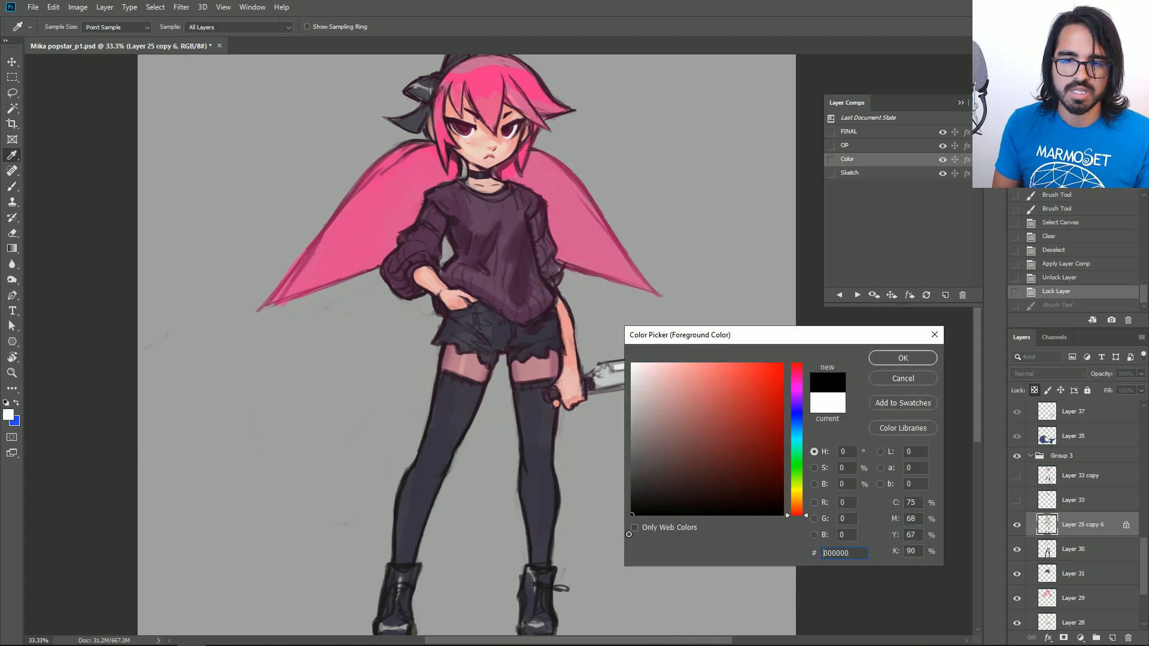
click(901, 359)
key(shift+F5)
key(Return)
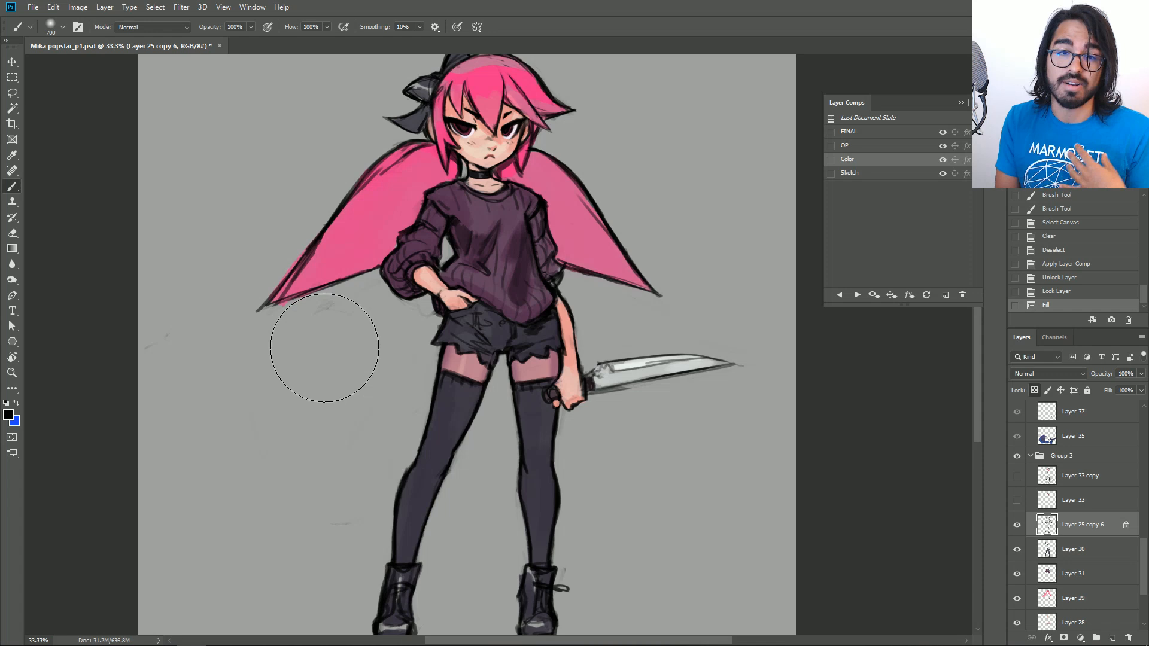
Step: Choose a deep magenta foreground color and recolor the black outlines of both wings, reducing the brush to 300 px
click(9, 414)
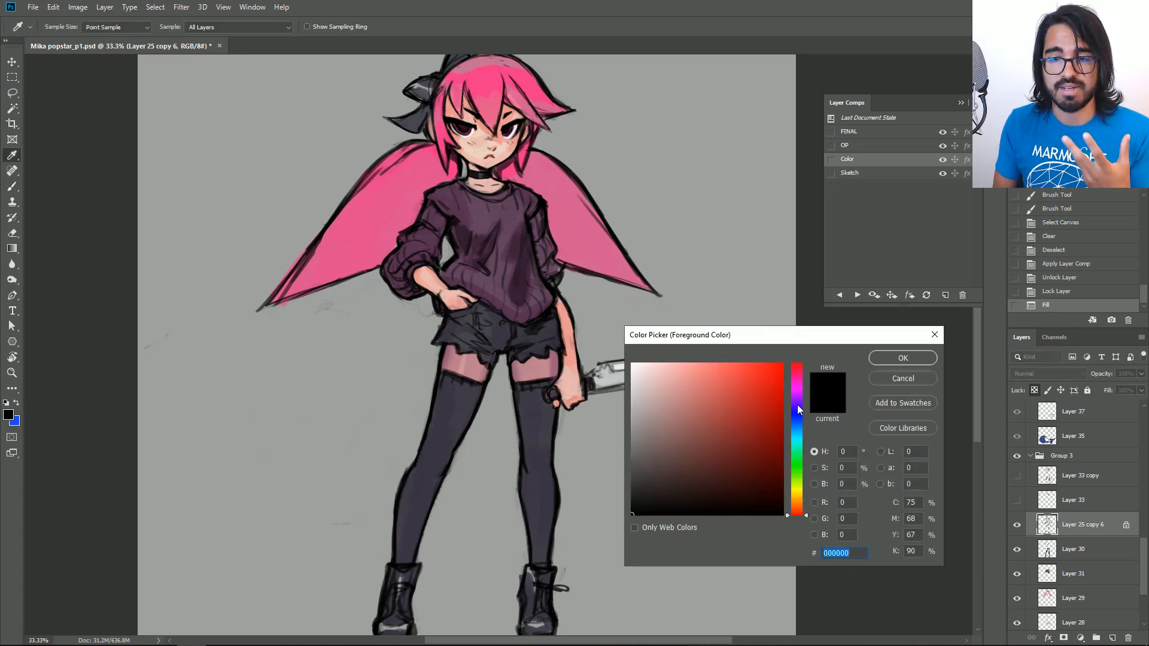
click(797, 377)
click(772, 375)
click(769, 413)
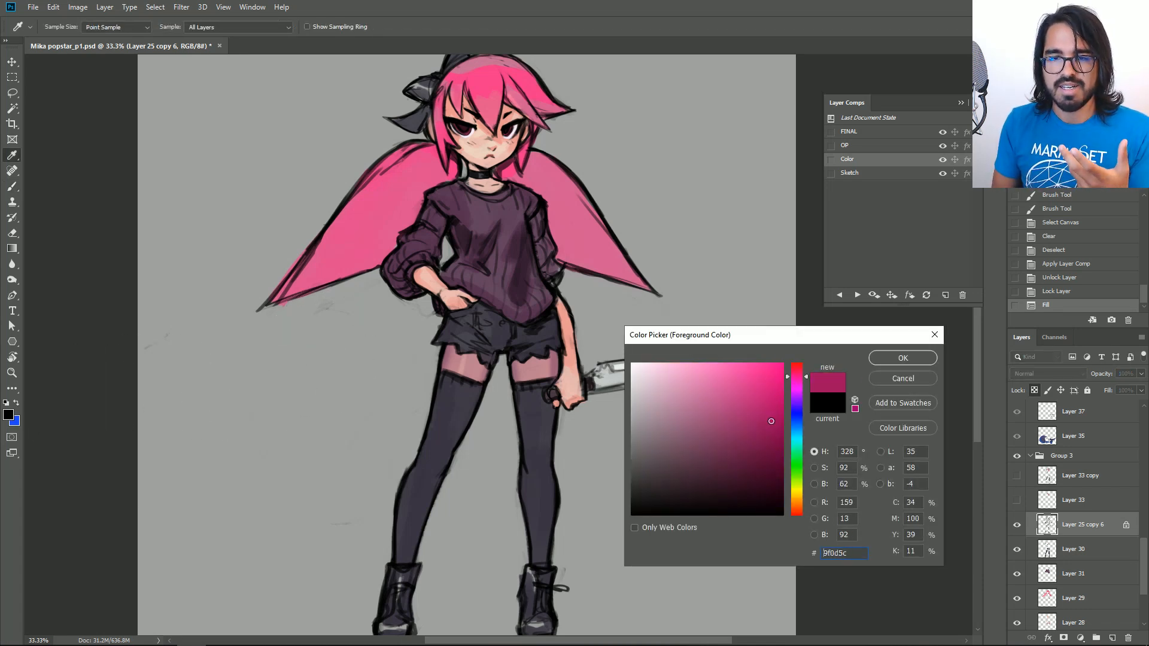
click(893, 358)
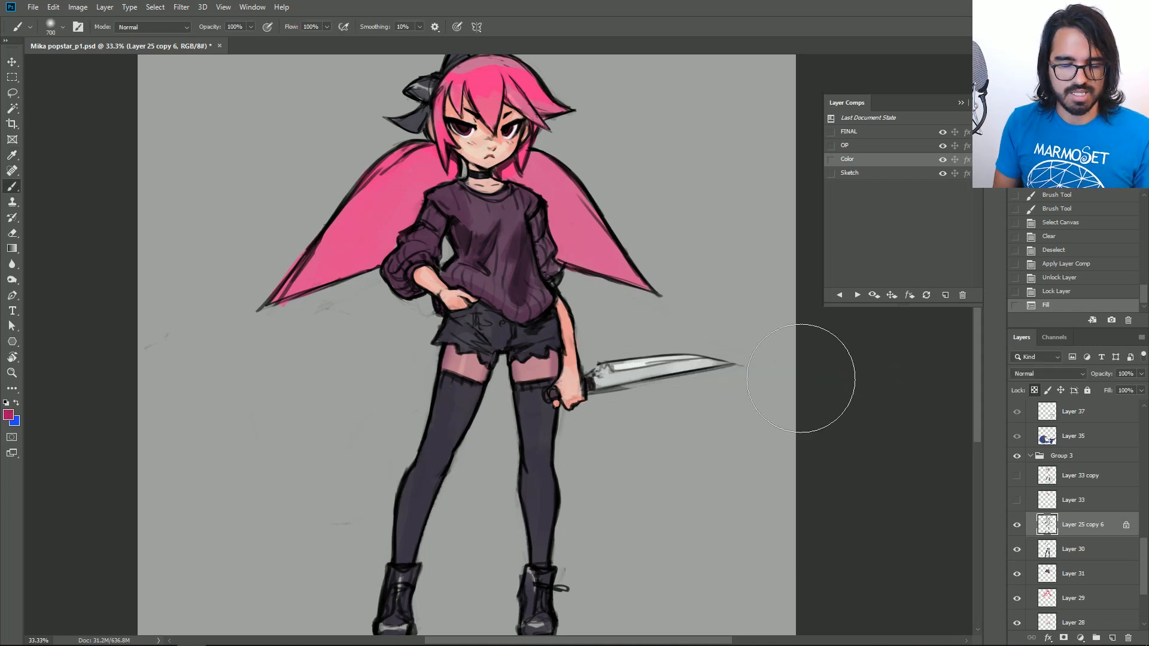
mouse_move(322, 246)
mouse_down()
mouse_move(368, 186)
mouse_move(395, 164)
mouse_up()
key(bracketleft)
key(bracketleft)
key(bracketleft)
mouse_move(547, 165)
mouse_down()
mouse_move(586, 207)
mouse_move(590, 249)
mouse_move(625, 280)
mouse_move(613, 213)
mouse_up()
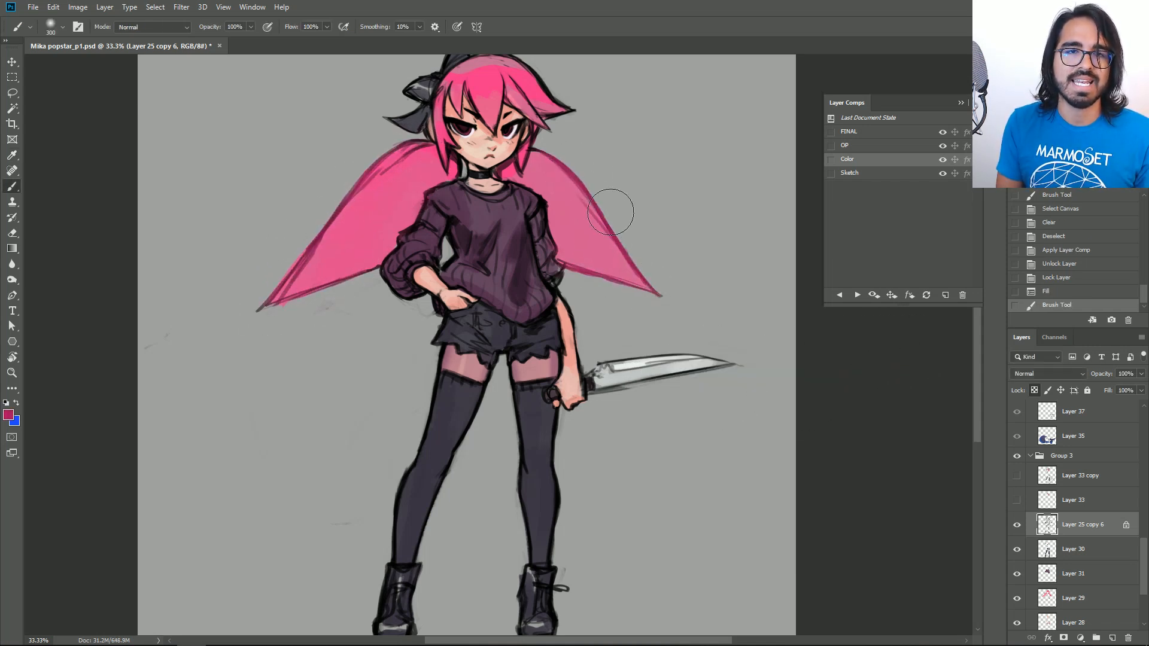
drag(569, 172, 580, 189)
Step: Paint the hair outlines magenta with a brush down to 200 px, and go over both wing outlines again with up to 500 px
mouse_move(495, 118)
mouse_down()
mouse_move(542, 119)
mouse_move(543, 103)
mouse_move(574, 137)
mouse_move(576, 107)
mouse_move(525, 84)
mouse_up()
key(bracketleft)
mouse_move(449, 183)
mouse_down()
mouse_move(462, 185)
mouse_move(456, 107)
mouse_up()
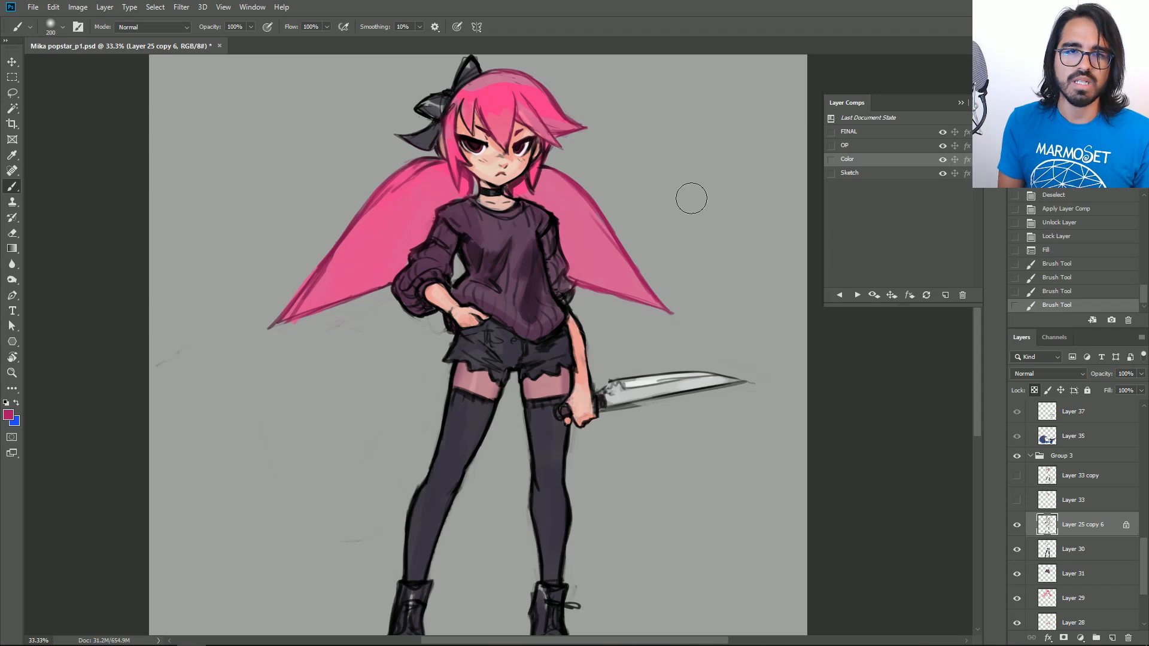
key(bracketright)
key(bracketright)
drag(343, 247, 332, 302)
key(bracketright)
mouse_move(662, 286)
mouse_down()
mouse_move(598, 239)
mouse_move(590, 201)
mouse_up()
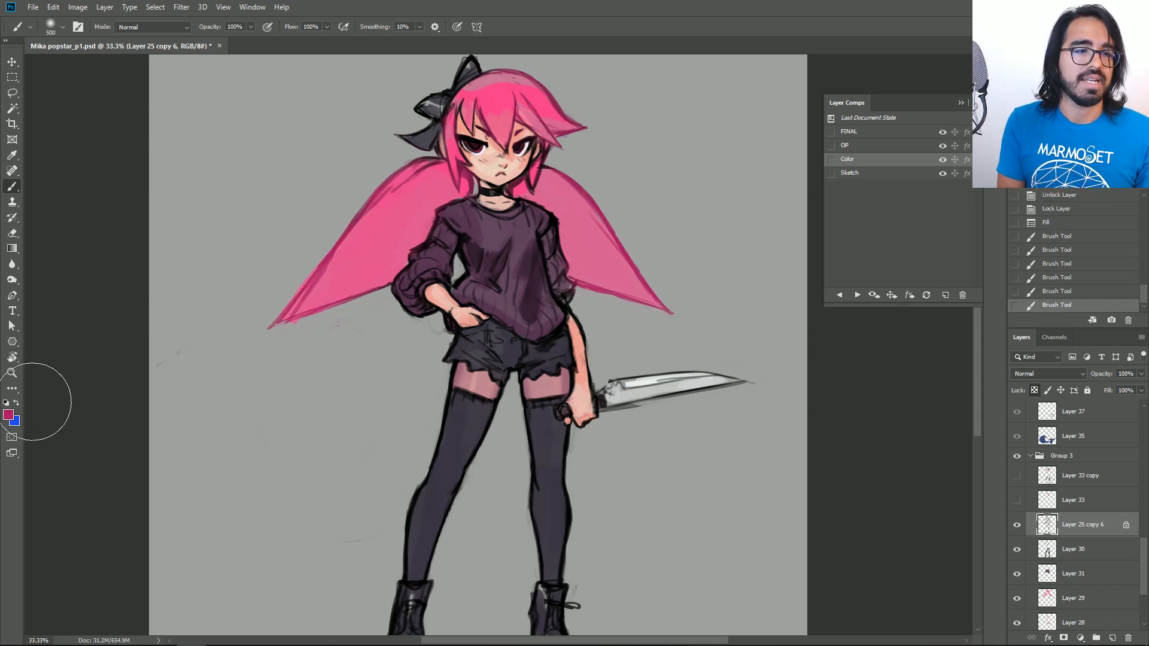
Step: Choose a dark red foreground color and recolor the line art around the neck, knife arm and bent arm with a 250 px brush
click(8, 414)
click(763, 433)
drag(796, 382, 796, 368)
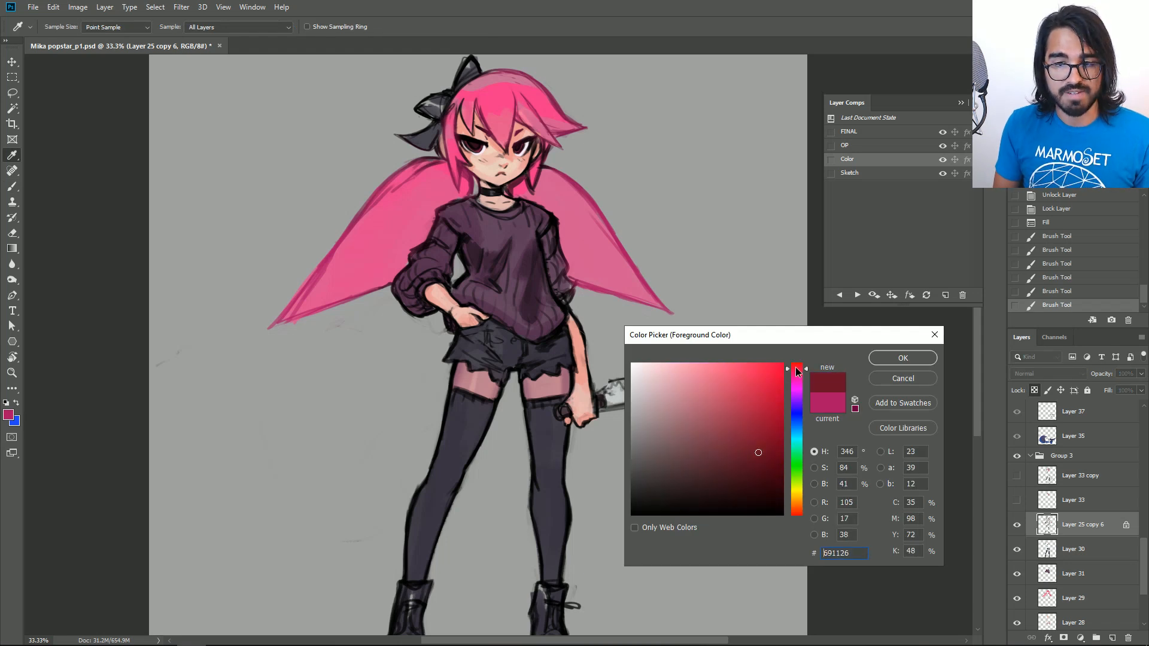
click(888, 357)
key(bracketleft)
key(bracketleft)
key(bracketleft)
mouse_move(502, 185)
mouse_down()
mouse_move(478, 154)
mouse_move(512, 154)
mouse_move(493, 195)
mouse_move(504, 196)
mouse_up()
drag(572, 363, 590, 412)
mouse_move(444, 304)
mouse_down()
mouse_move(470, 320)
mouse_move(450, 296)
mouse_up()
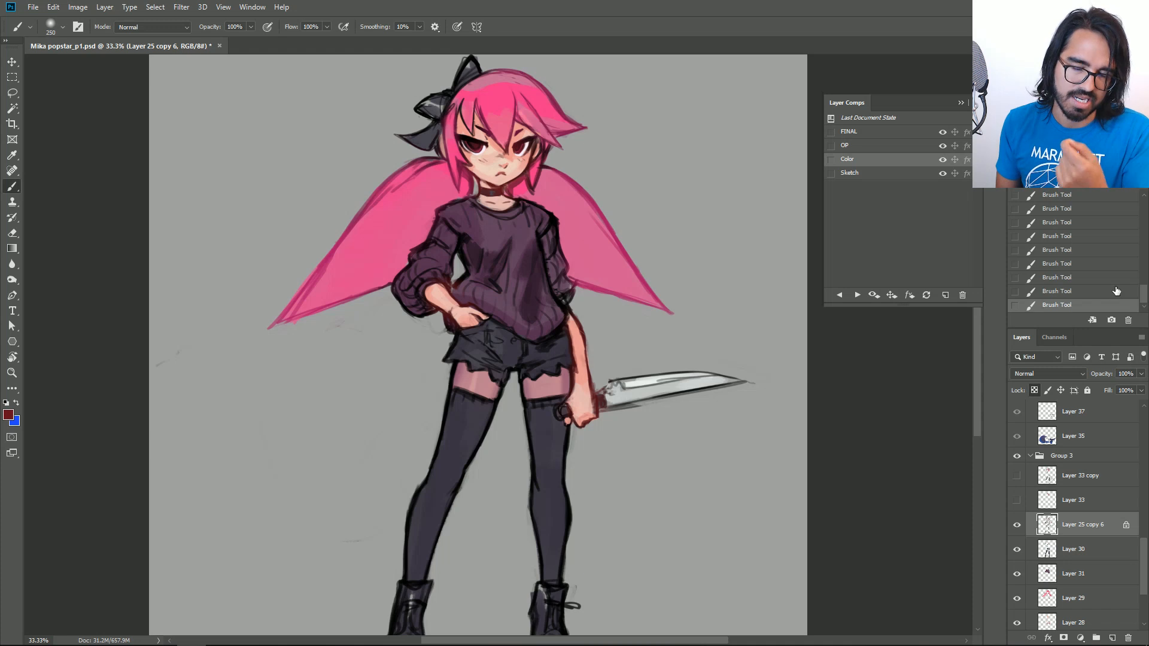
Step: Revert the document history to the Lock Layer state, undoing the black fill and all recoloring strokes on the line art
scroll(1143, 299, up, 3)
click(1057, 251)
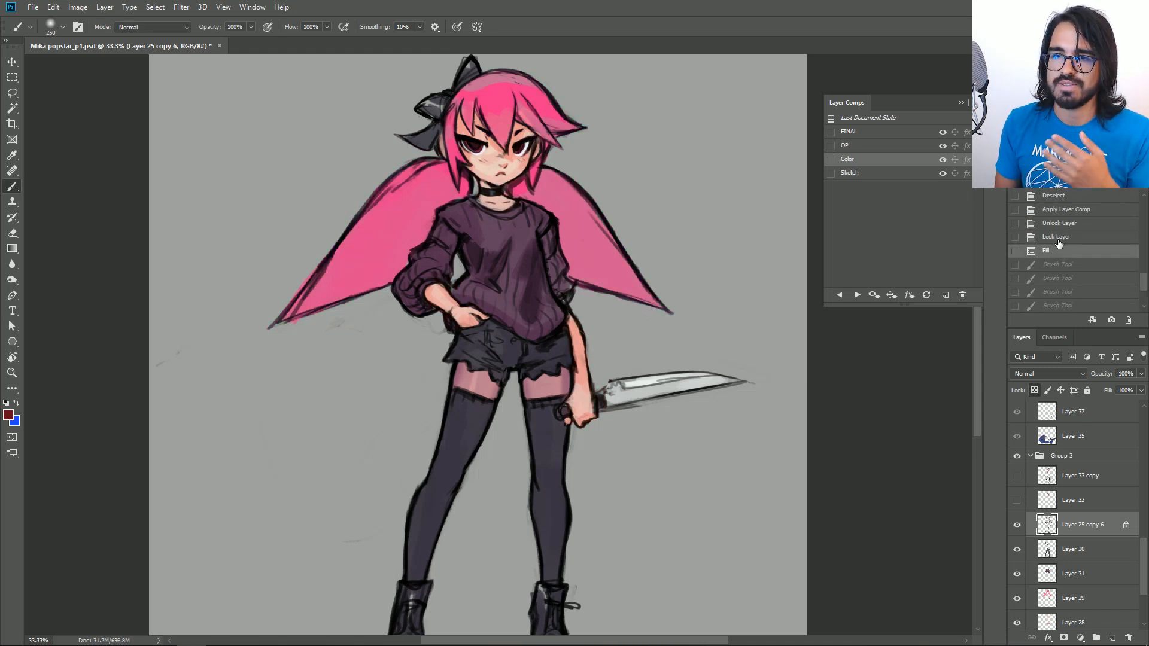
click(1057, 237)
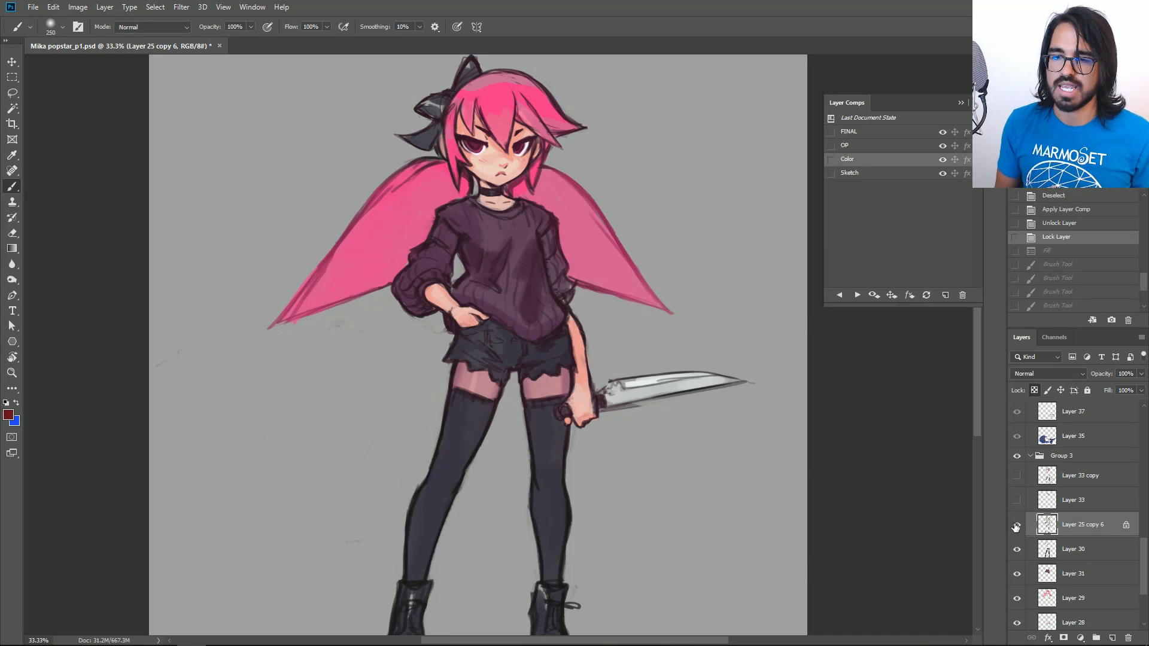
Step: Make Layer 33 and Layer 33 copy in Group 3 visible
click(1017, 501)
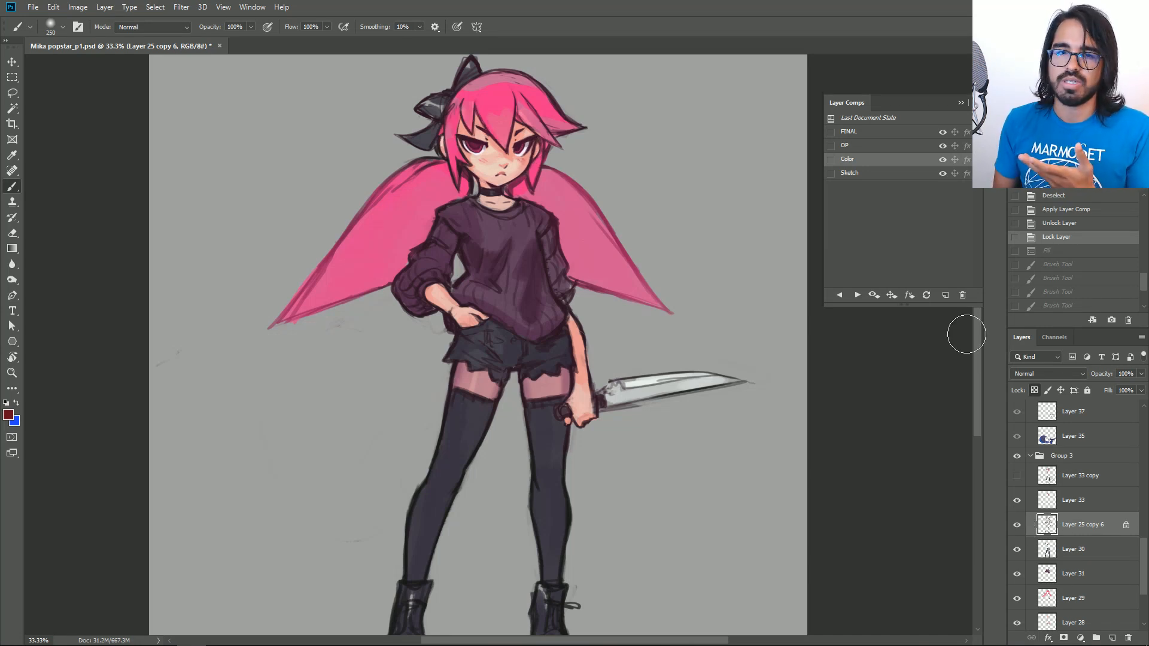
drag(706, 335, 739, 349)
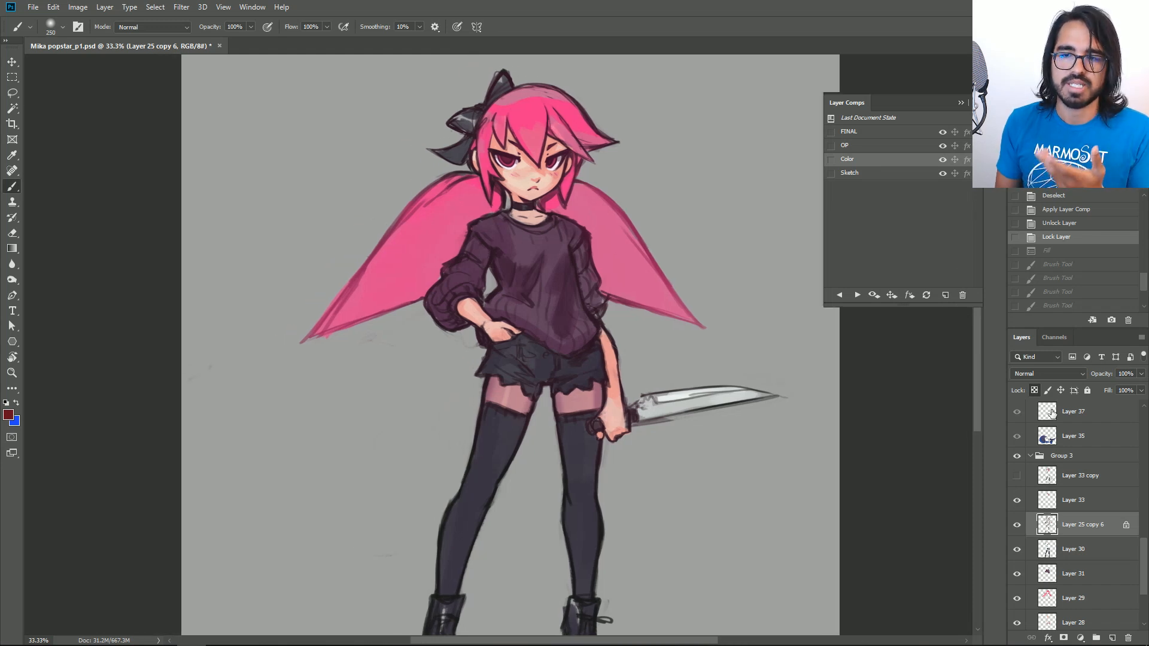
click(1017, 476)
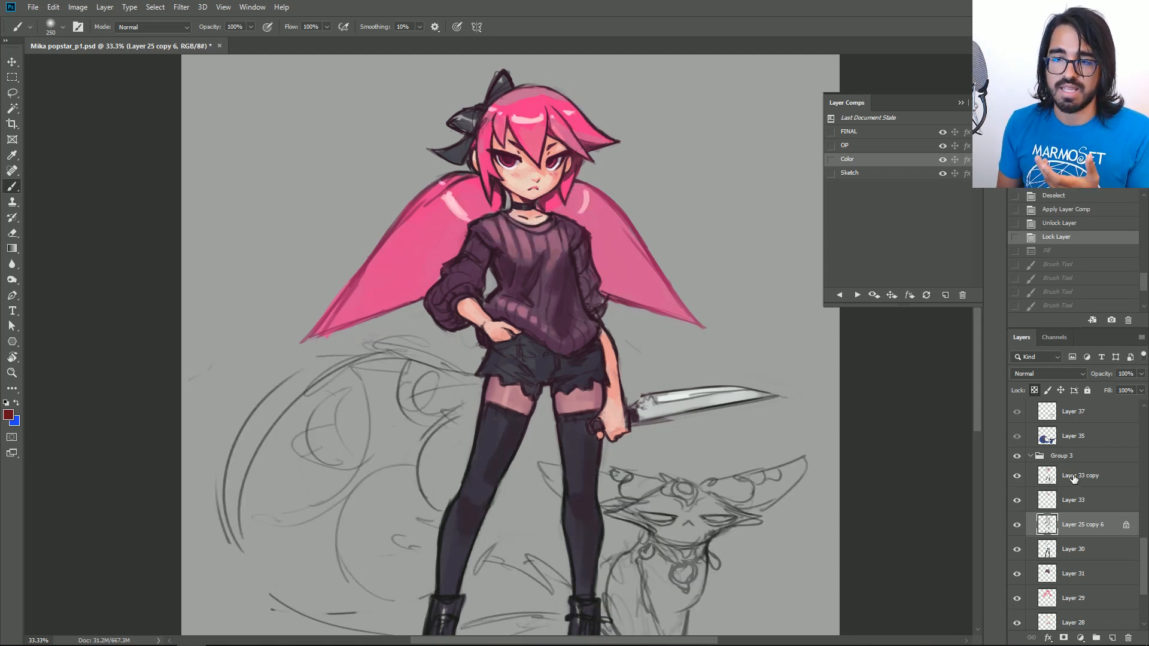
Step: Select Layer 33 copy and switch to the CHALK NEW brush preset
click(1095, 479)
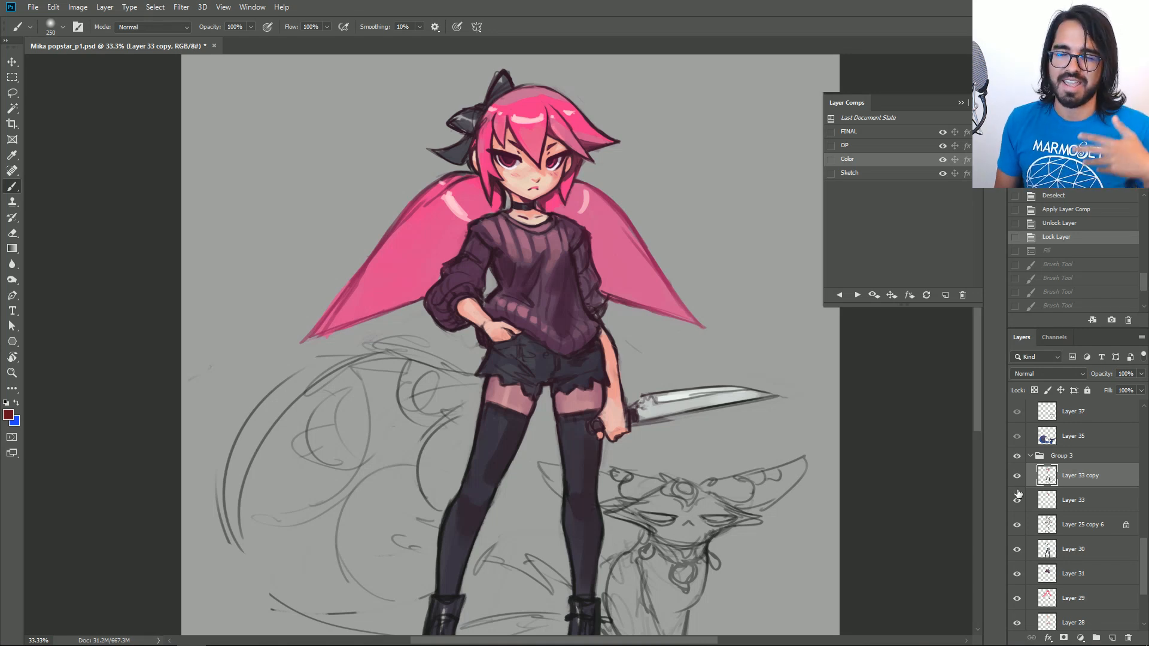
mouse_move(509, 371)
mouse_down()
mouse_move(509, 300)
mouse_move(504, 365)
mouse_up()
click(960, 101)
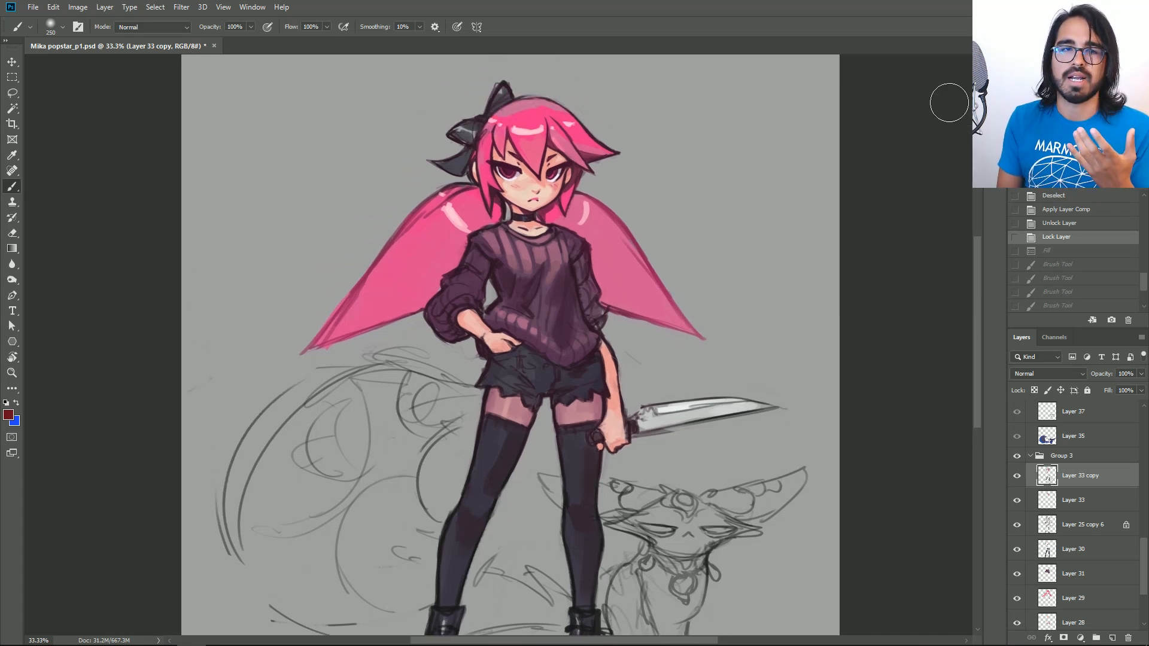
right_click(353, 228)
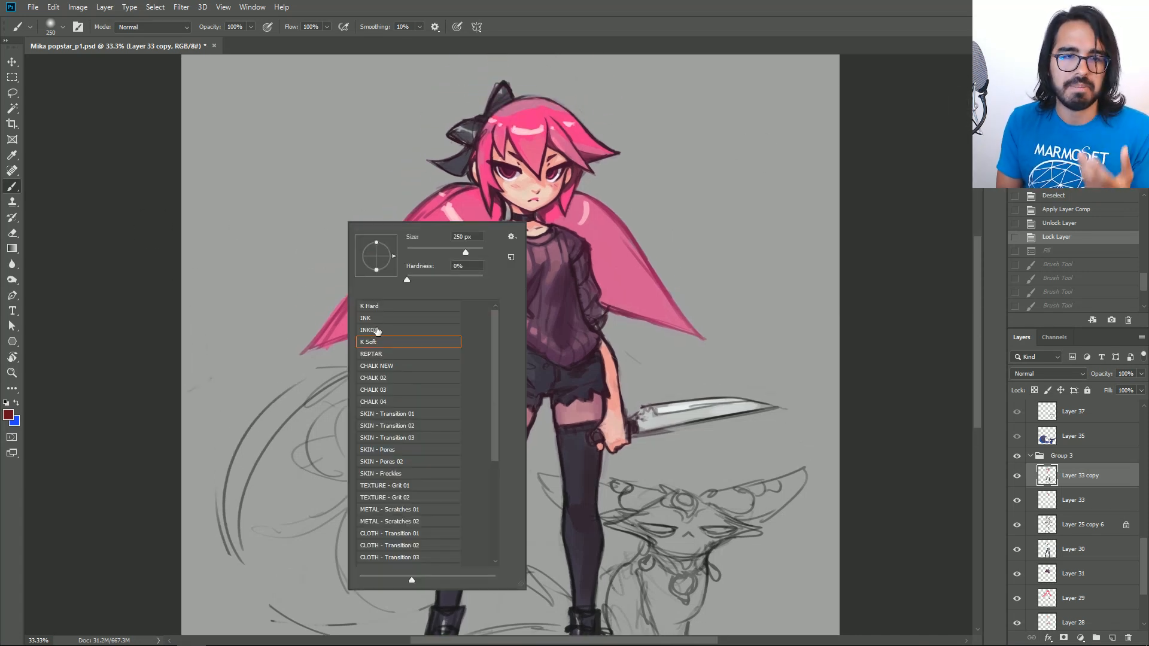
click(382, 366)
drag(563, 359, 563, 340)
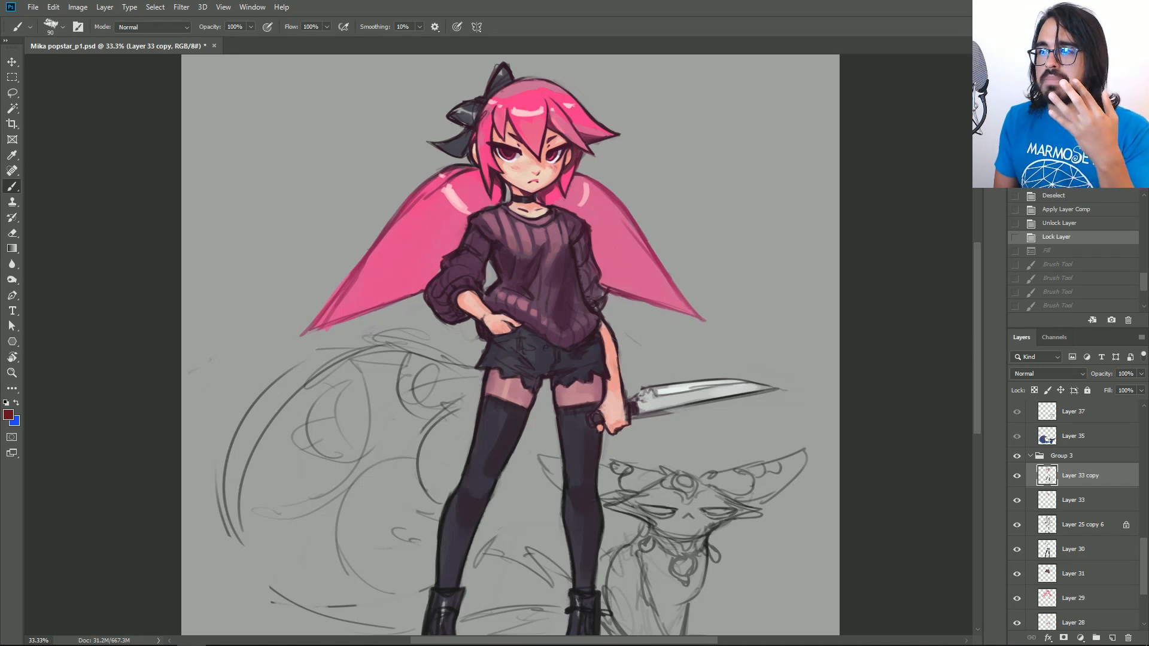
key(ctrl+plus)
drag(509, 270, 495, 418)
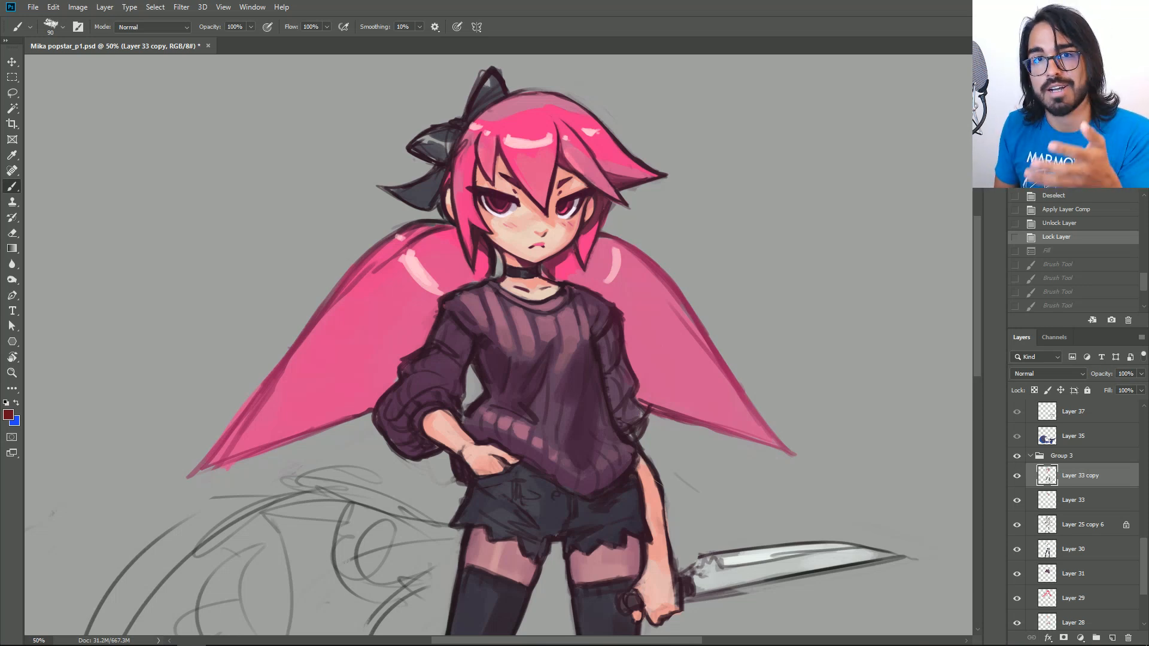
drag(495, 417, 481, 389)
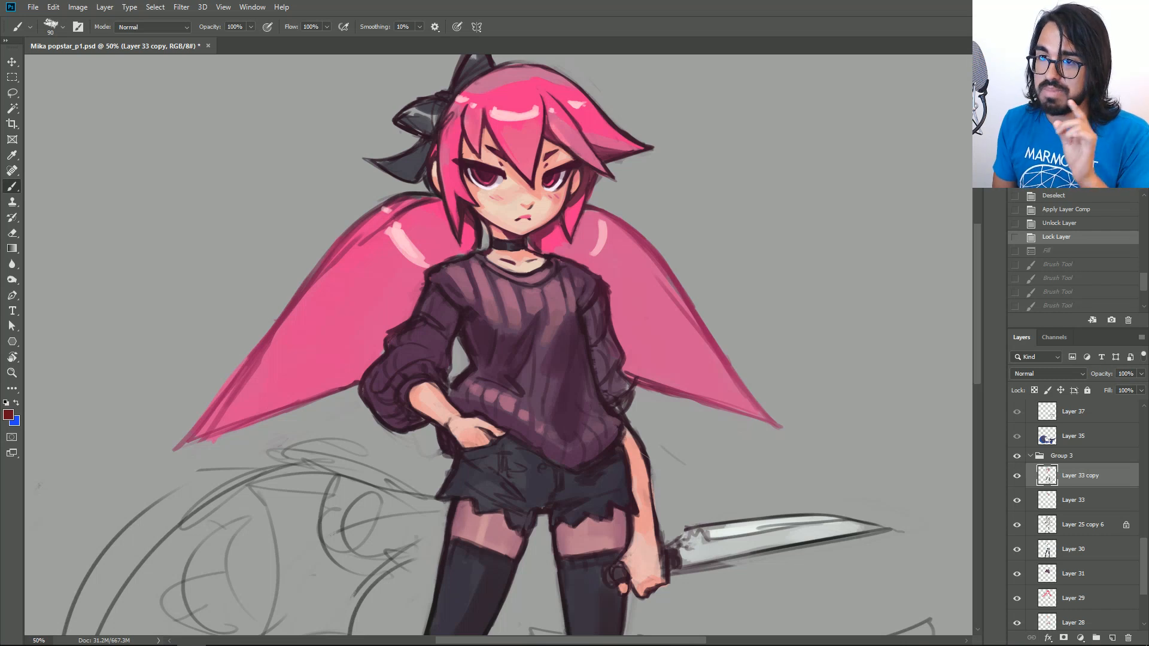
Step: Select the notes layer, make blue the foreground color, reduce the brush size and choose the INK02 brush preset
drag(1144, 556, 1143, 416)
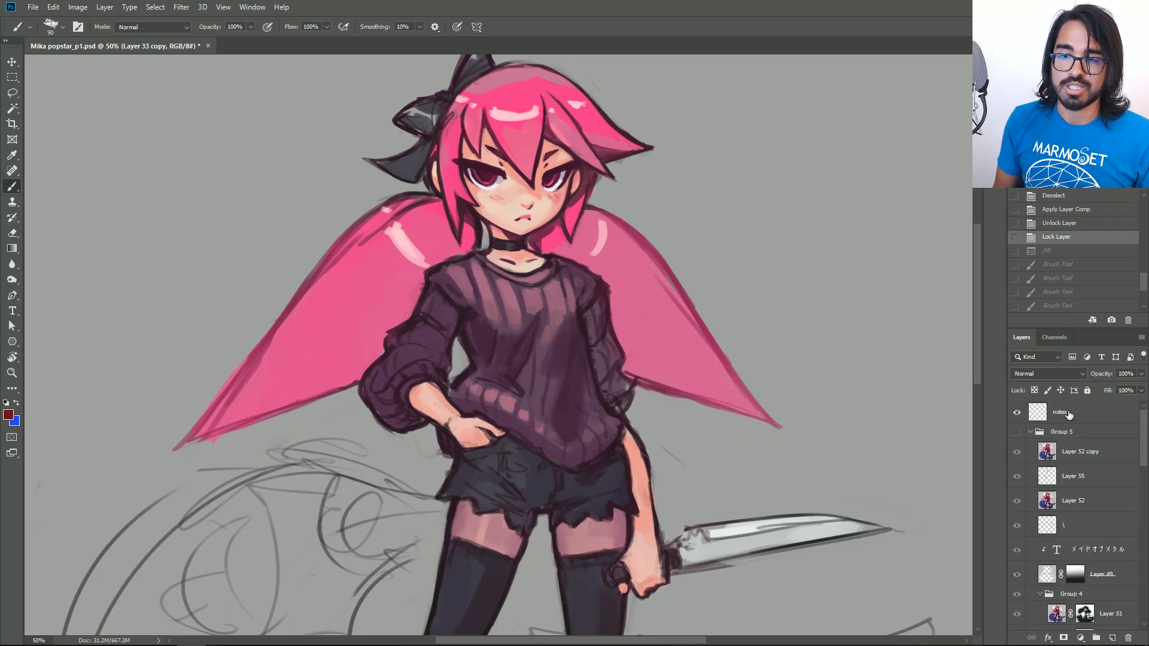
click(1069, 413)
click(17, 403)
key(bracketleft)
key(bracketleft)
key(bracketleft)
key(bracketleft)
right_click(695, 161)
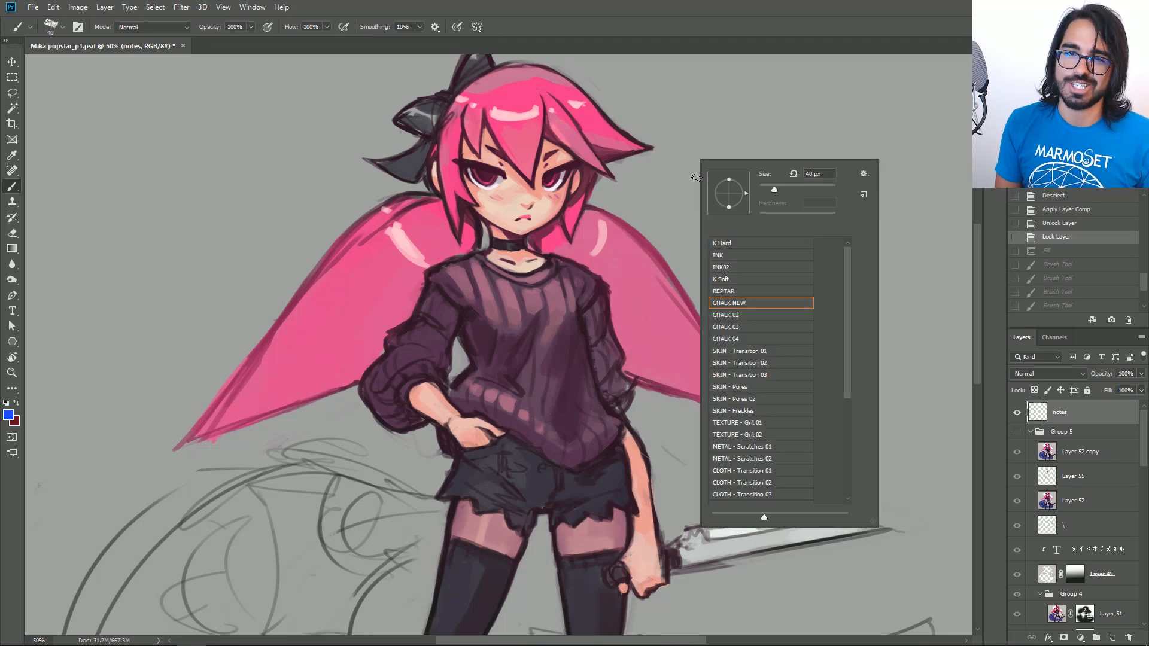
click(729, 268)
click(912, 166)
Step: Annotate the character with a blue arrow beside the wing and 30 px loops around the chest and face, and clear these annotations
mouse_move(730, 107)
mouse_down()
mouse_move(658, 212)
mouse_move(689, 201)
mouse_up()
key(bracketleft)
mouse_move(450, 327)
mouse_down()
mouse_move(578, 300)
mouse_move(473, 318)
mouse_up()
drag(482, 224, 578, 200)
mouse_move(592, 154)
mouse_down()
mouse_move(539, 137)
mouse_move(494, 217)
mouse_up()
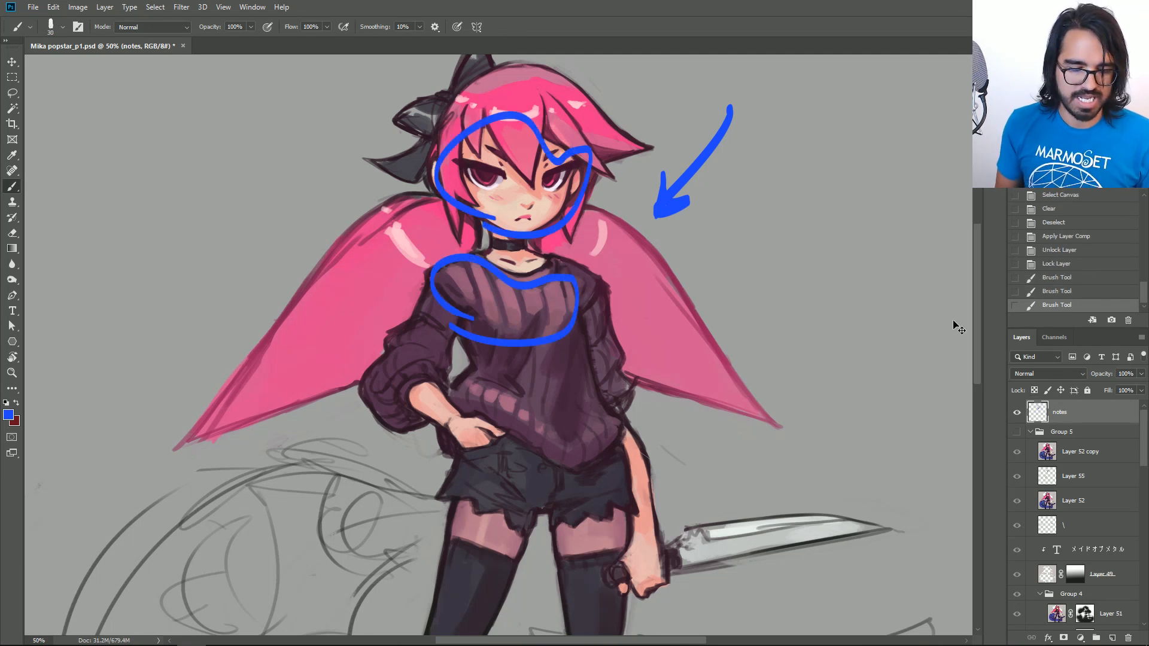
key(ctrl+a)
key(Delete)
Step: Show the final artwork and toggle Layer 45 off and on to examine what it contributes
scroll(1111, 509, down, 10)
scroll(1105, 538, up, 2)
click(1021, 466)
click(1017, 465)
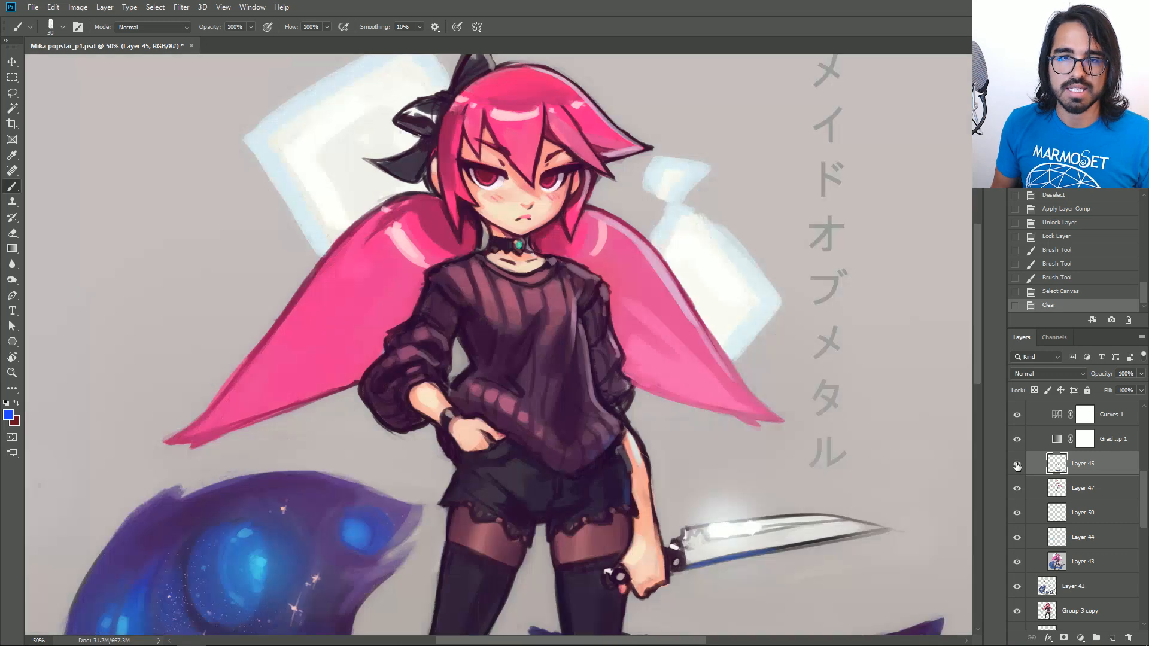
click(1018, 465)
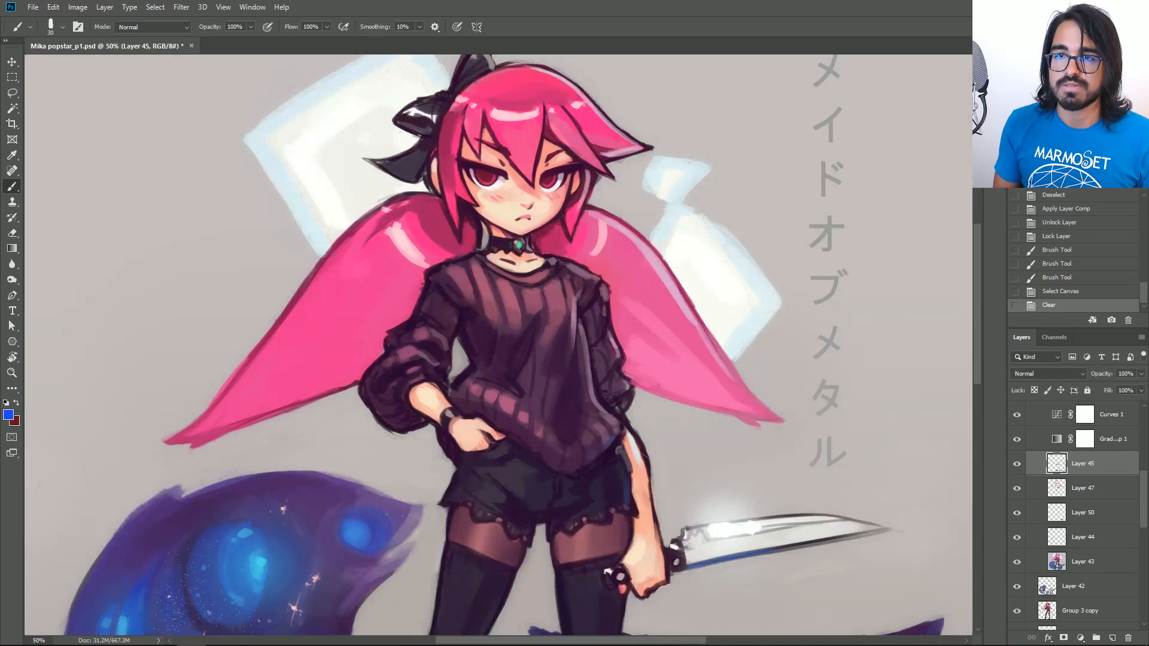
Step: Apply the OP layer comp, make Group 3 visible and hide Layer 33 copy
click(995, 104)
click(831, 145)
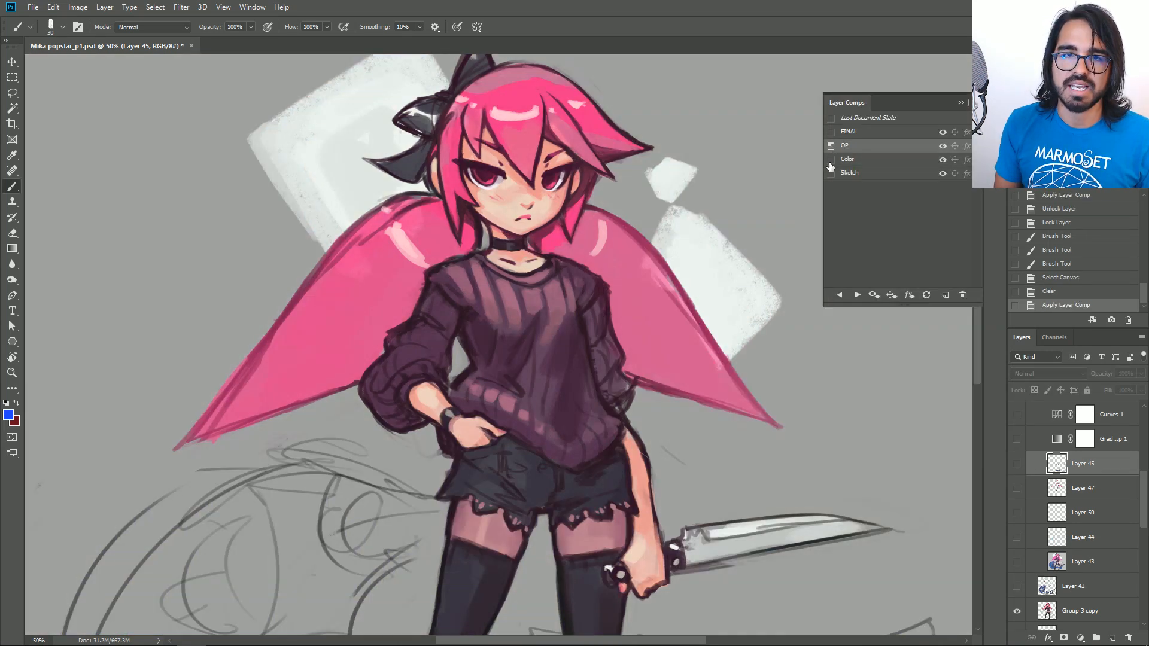
scroll(1143, 509, down, 5)
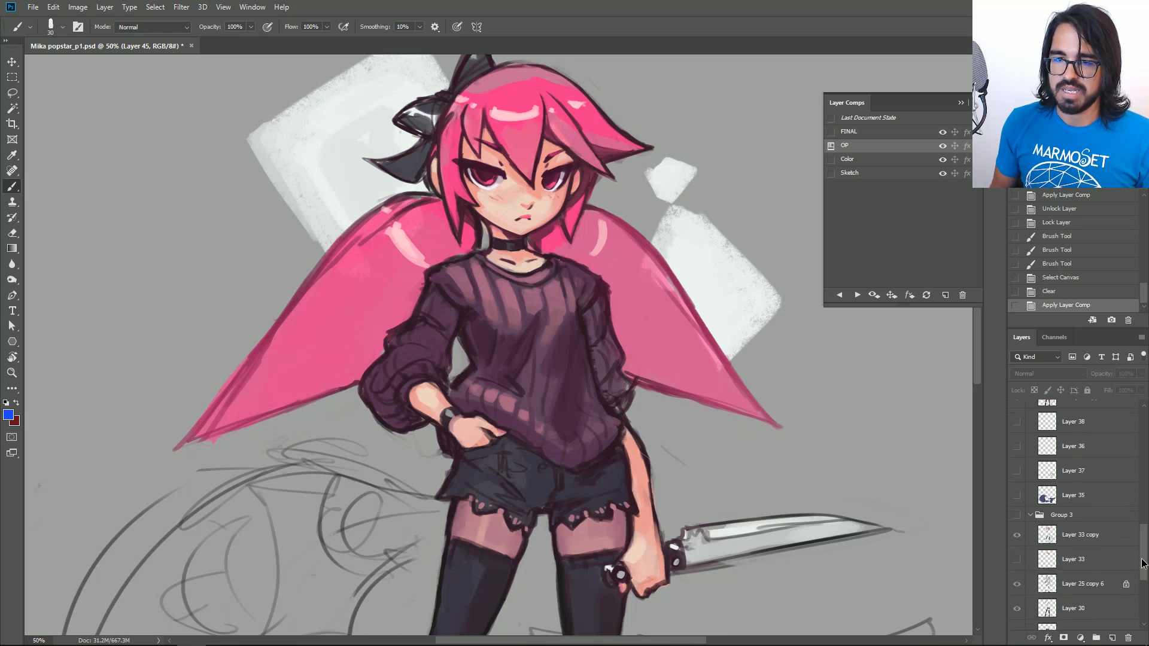
click(1017, 494)
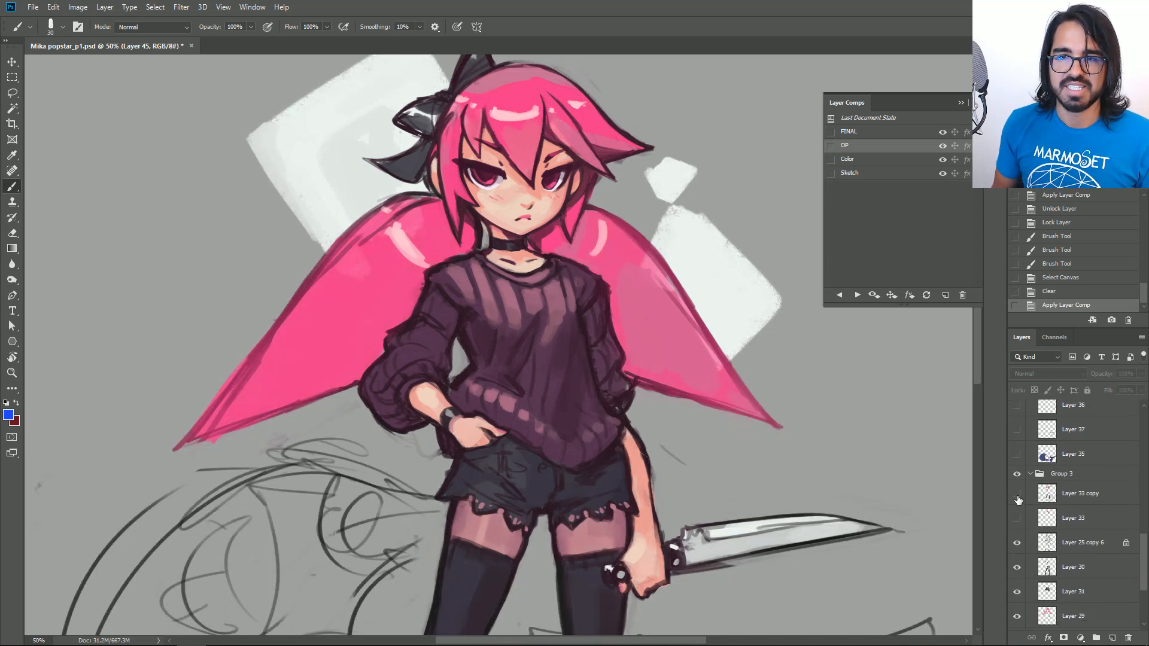
Step: Apply the Color layer comp, make Layer 33 visible and select it
click(831, 159)
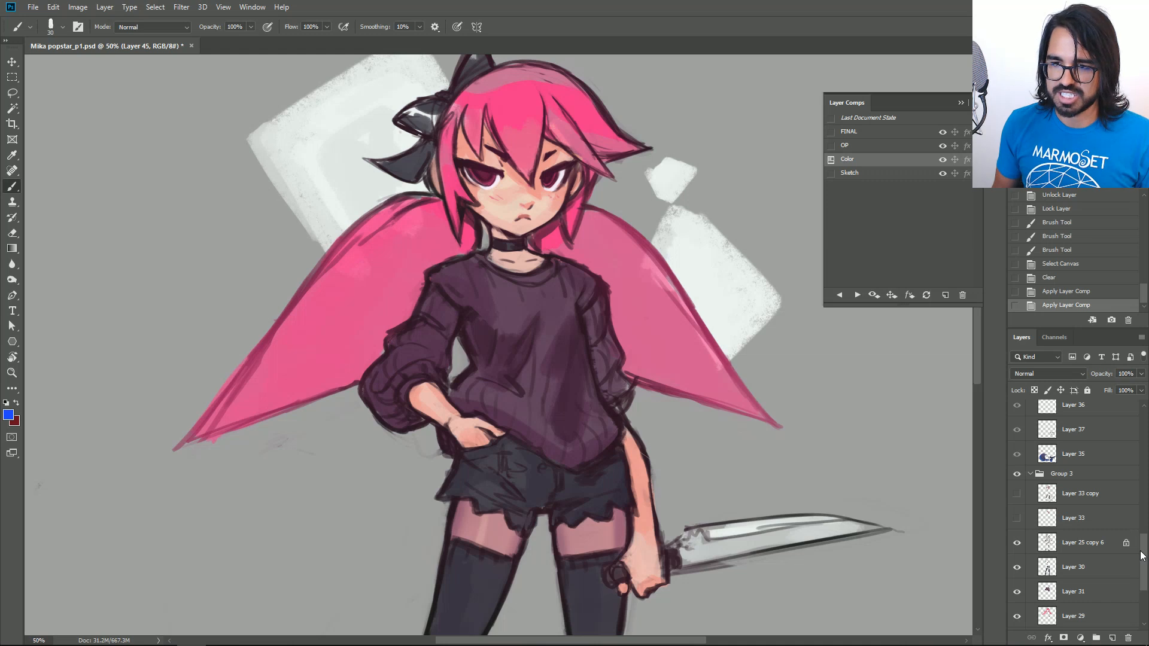
click(1017, 518)
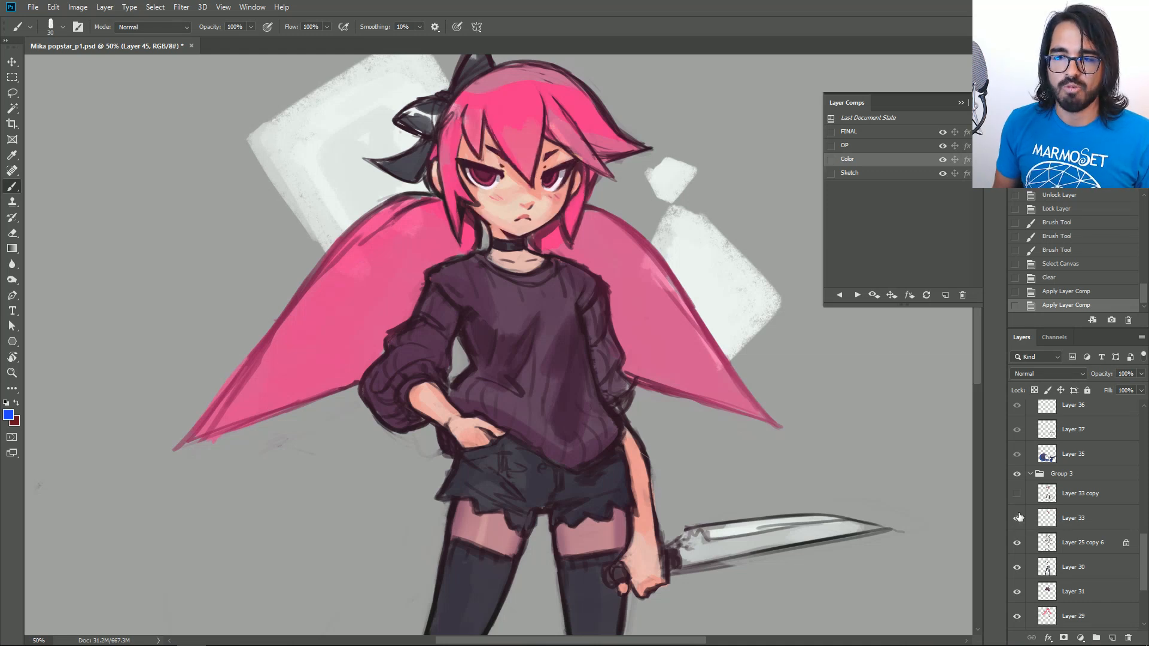
click(1076, 524)
Step: Move the face paint-over on Layer 33 away from the head onto the empty background, and deselect
key(v)
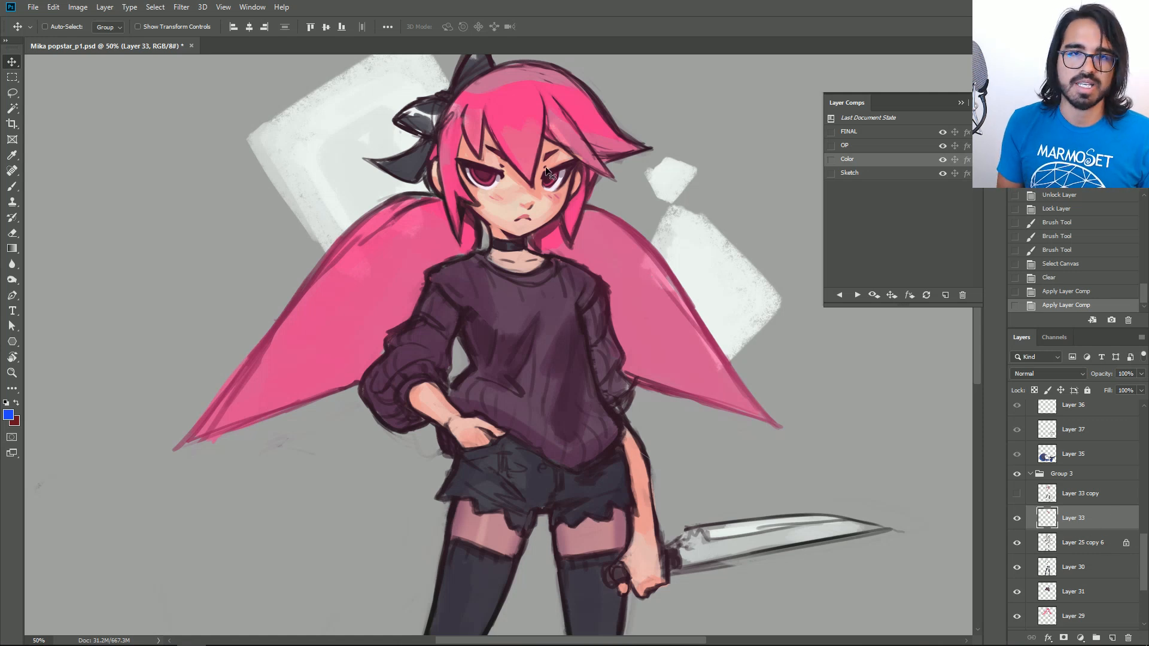
mouse_move(534, 214)
mouse_down()
mouse_move(506, 185)
mouse_move(509, 213)
mouse_move(296, 258)
mouse_move(293, 243)
mouse_move(263, 250)
mouse_move(311, 237)
mouse_move(289, 232)
mouse_move(473, 198)
mouse_move(300, 236)
mouse_move(359, 267)
mouse_move(335, 263)
mouse_move(343, 246)
mouse_move(501, 224)
mouse_move(273, 244)
mouse_up()
key(ctrl+d)
Step: Step the document history back to the Apply Layer Comp state, undoing the move of the face paint-over
click(1054, 292)
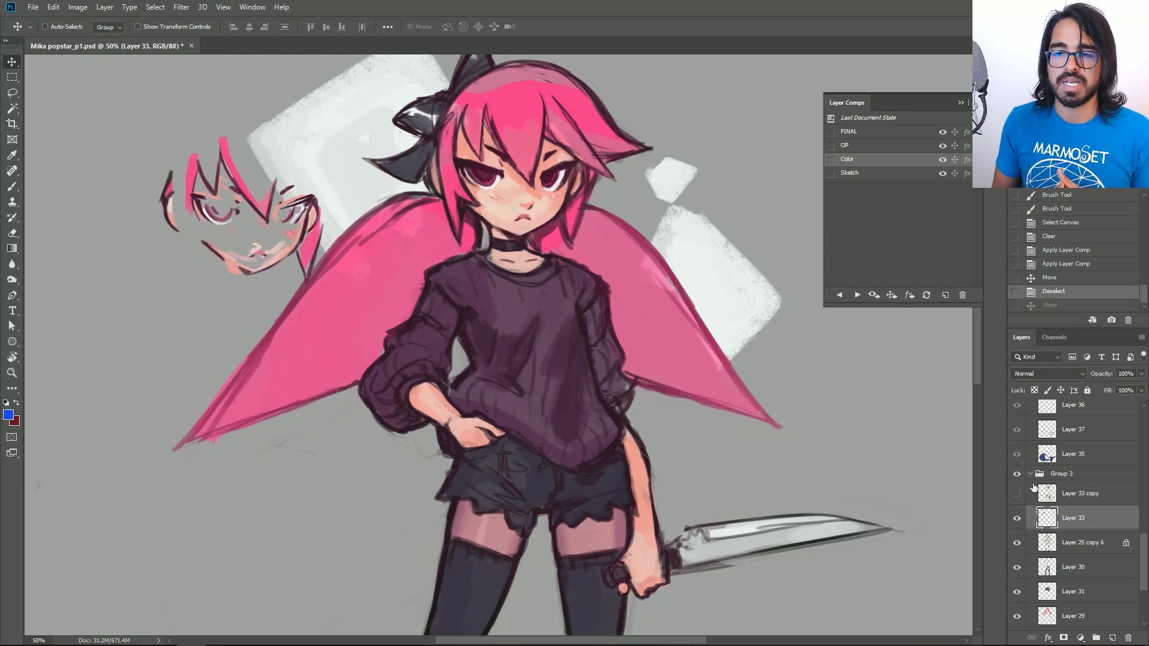
click(1051, 293)
click(1052, 279)
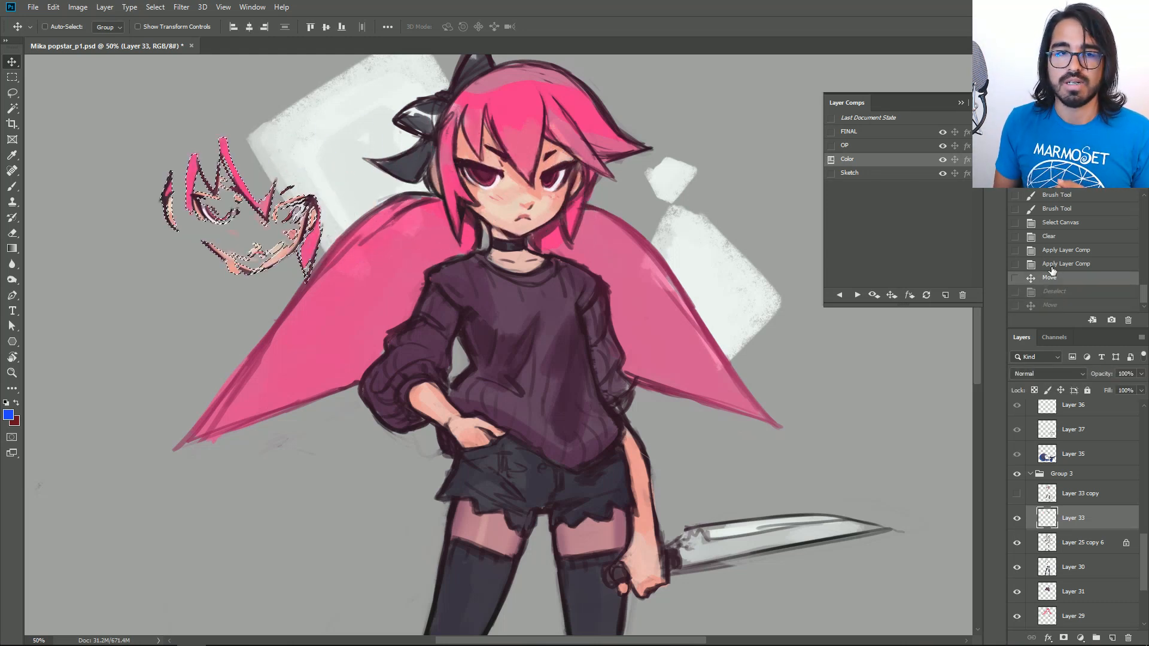
click(1054, 265)
Step: Toggle Layer 33 and Layer 33 copy off and on to compare the paint-over, leaving both layers visible
click(1019, 520)
click(1018, 520)
click(1019, 519)
click(1020, 518)
click(1016, 494)
click(1015, 495)
click(1013, 496)
click(1016, 495)
click(1016, 495)
click(1016, 494)
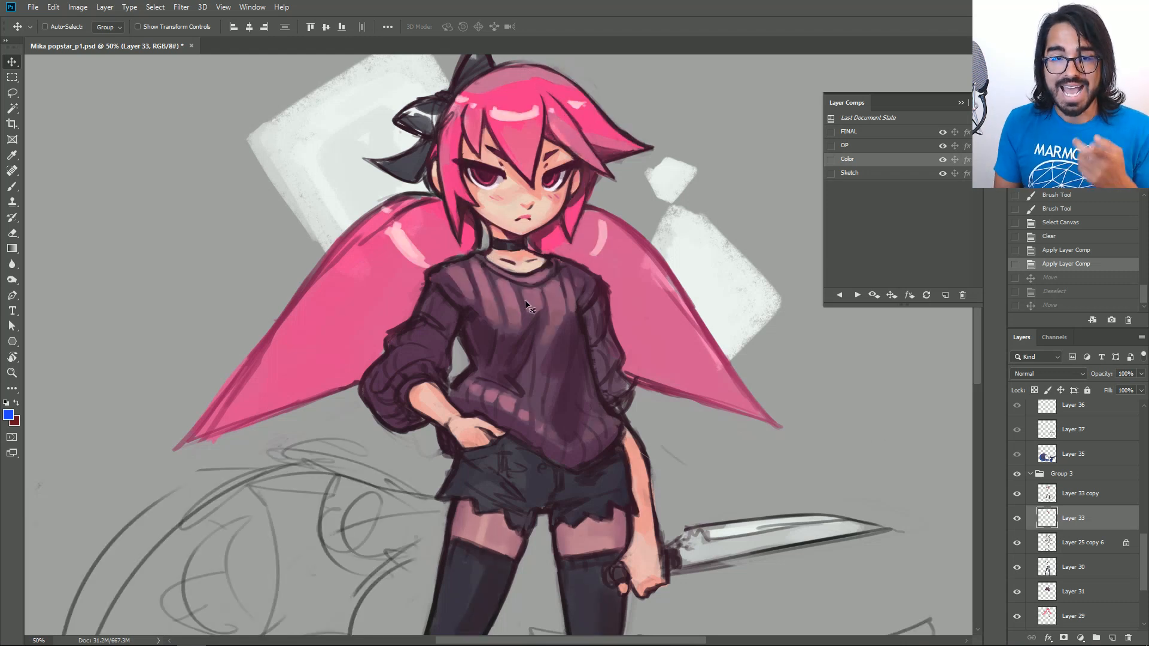
drag(437, 298, 396, 272)
key(ctrl+d)
click(1069, 291)
click(1066, 277)
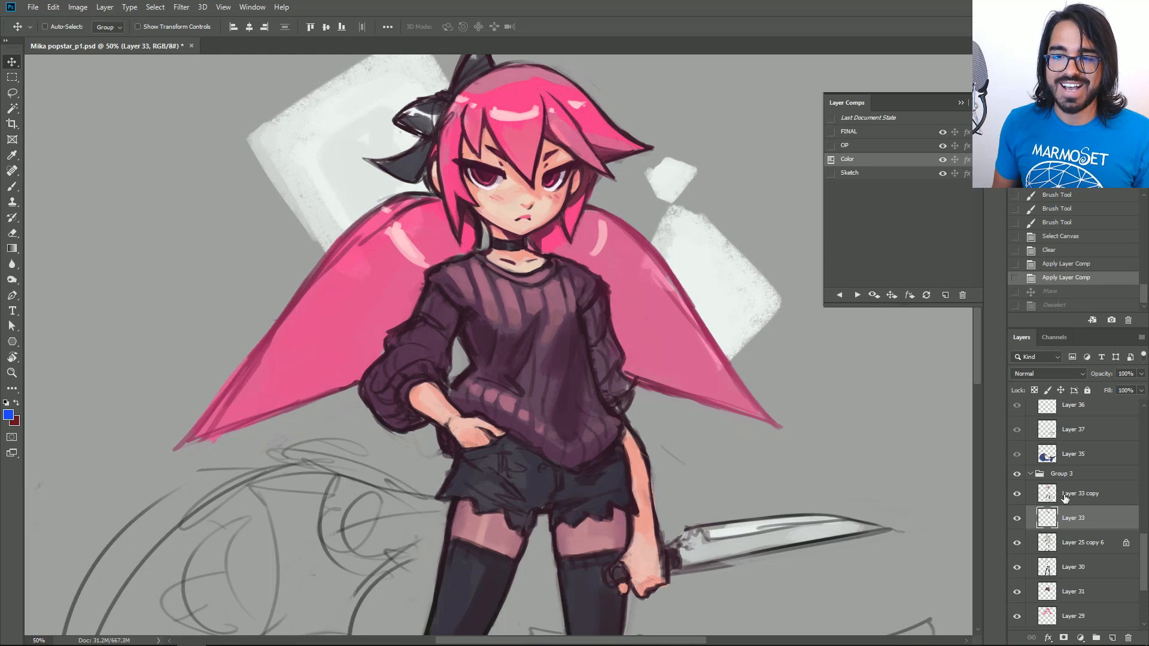
Step: Select Layer 33 copy and move its paint-over strokes off the body to the empty background beside the legs
click(1072, 494)
key(ctrl+d)
mouse_move(608, 328)
mouse_down()
mouse_move(522, 293)
mouse_move(193, 265)
mouse_move(217, 299)
mouse_move(188, 276)
mouse_move(181, 284)
mouse_move(211, 264)
mouse_up()
scroll(479, 347, down, 5)
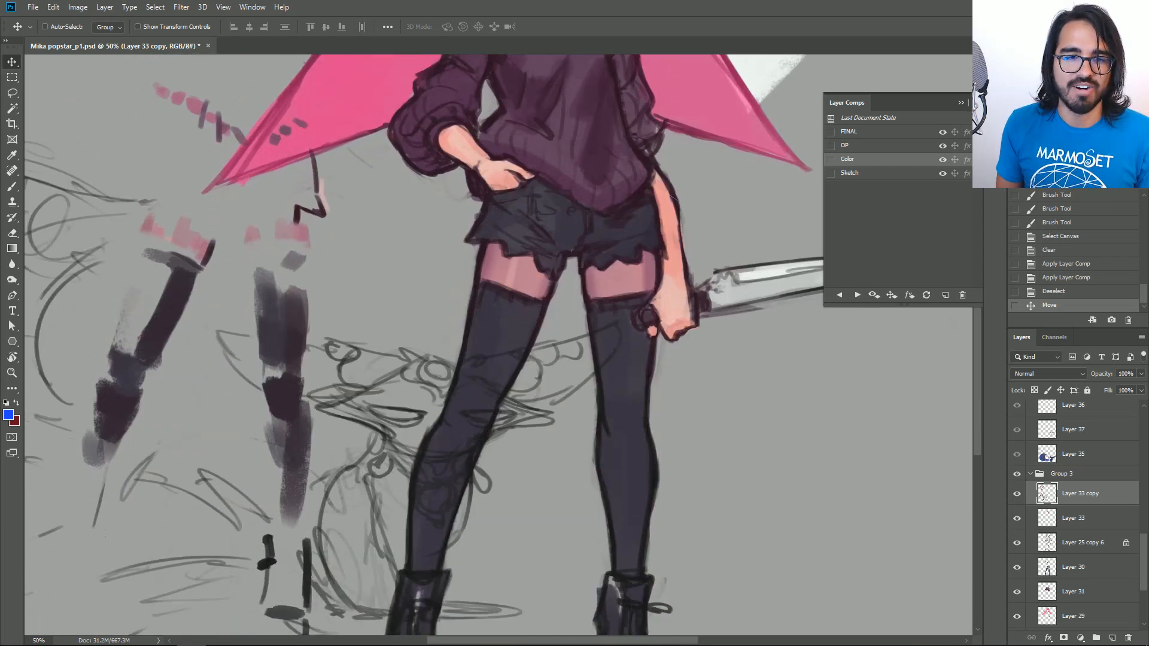
mouse_move(418, 419)
mouse_down()
mouse_move(276, 415)
mouse_move(387, 411)
mouse_up()
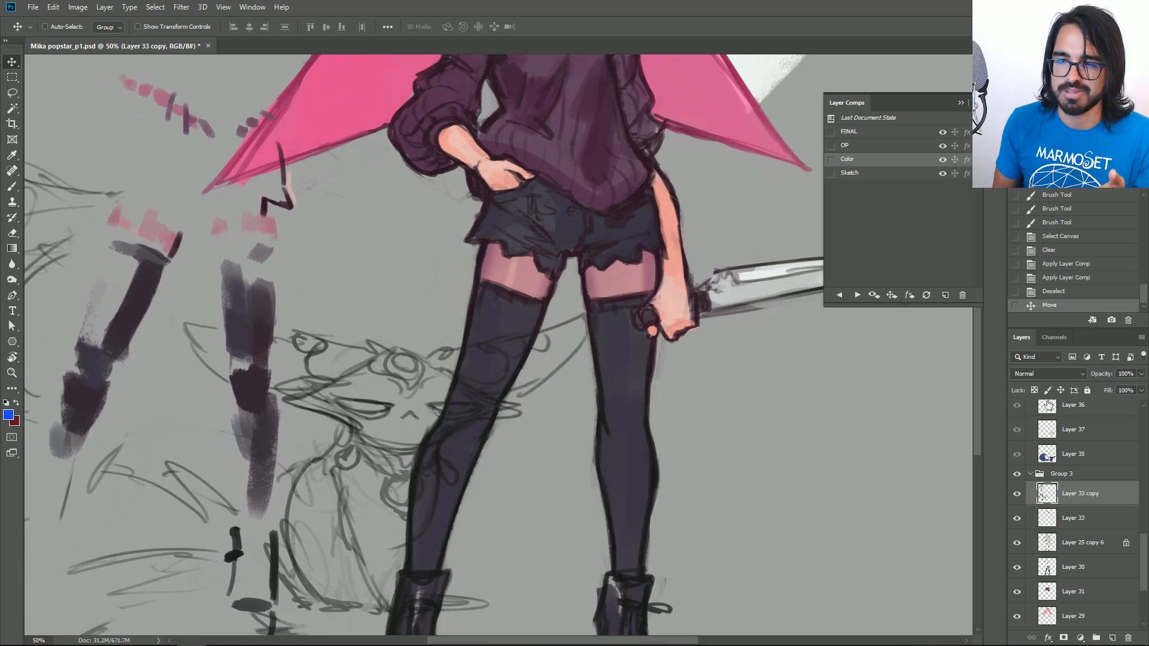
Step: Revert the document history to the Deselect state, undoing the moves of Layer 33 copy
click(1049, 294)
scroll(497, 344, up, 5)
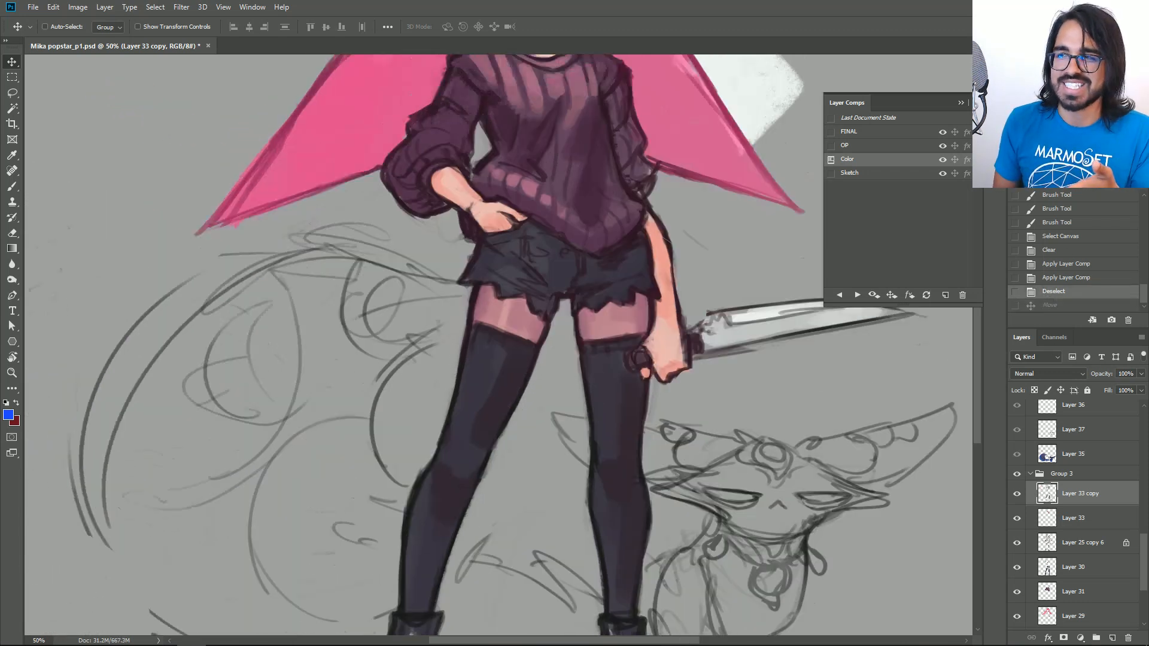
scroll(497, 344, up, 1)
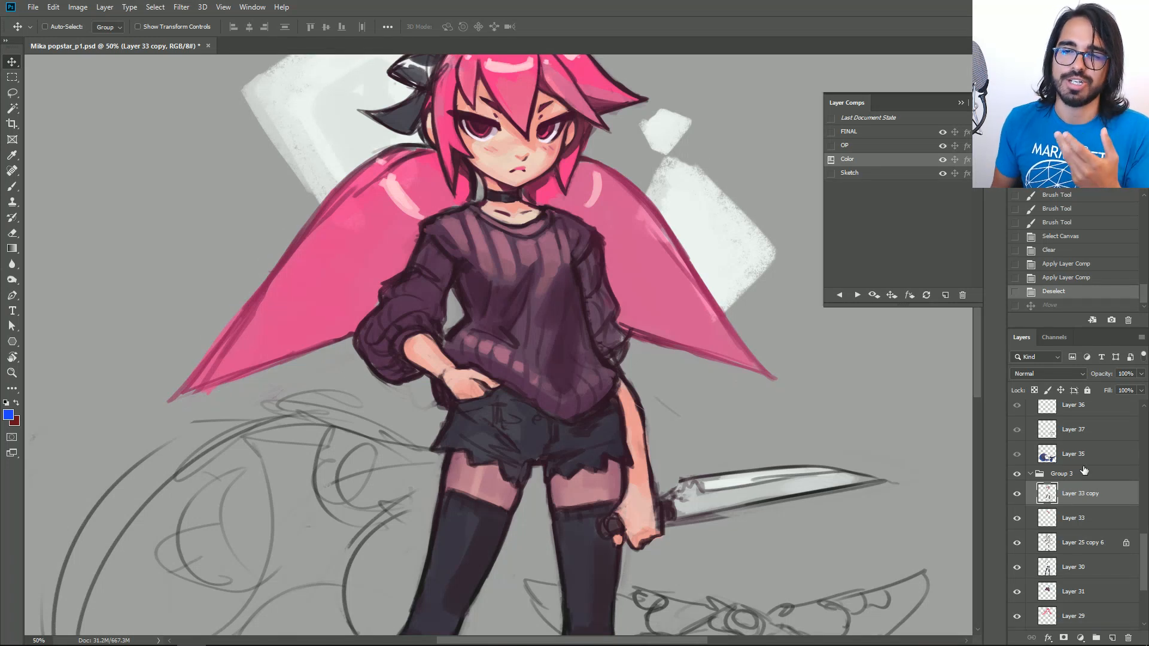
Step: Apply the OP layer comp, make Layer 35 with the creature's blue base colors visible, and collapse the layer comps list
click(831, 145)
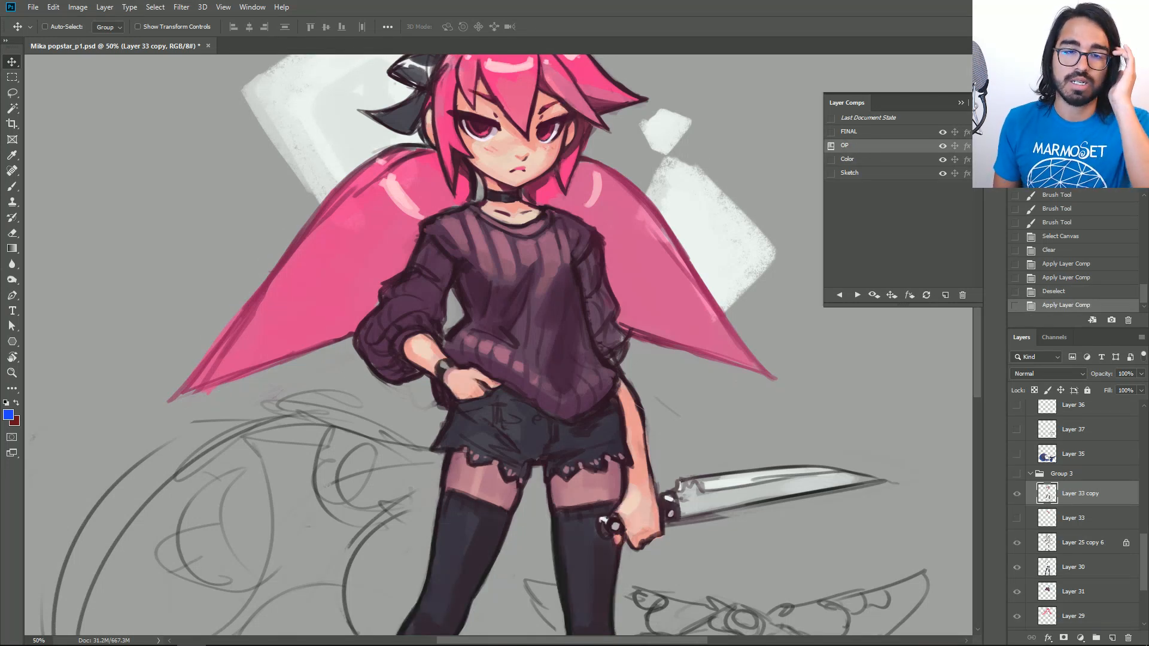
scroll(496, 344, down, 10)
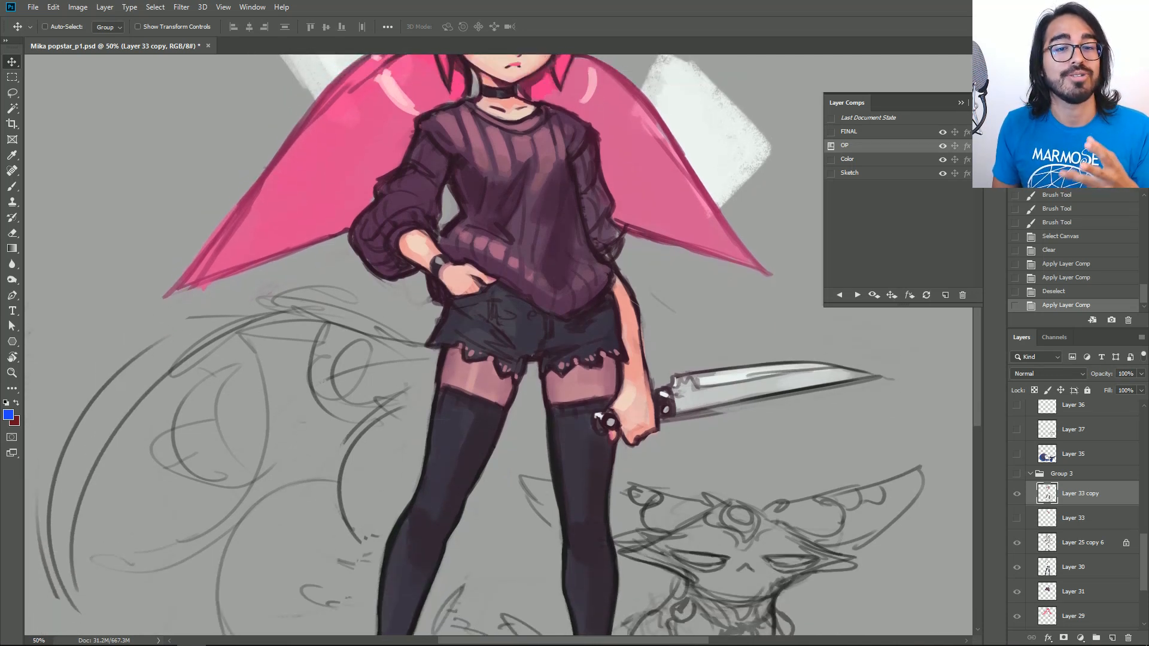
scroll(497, 345, down, 5)
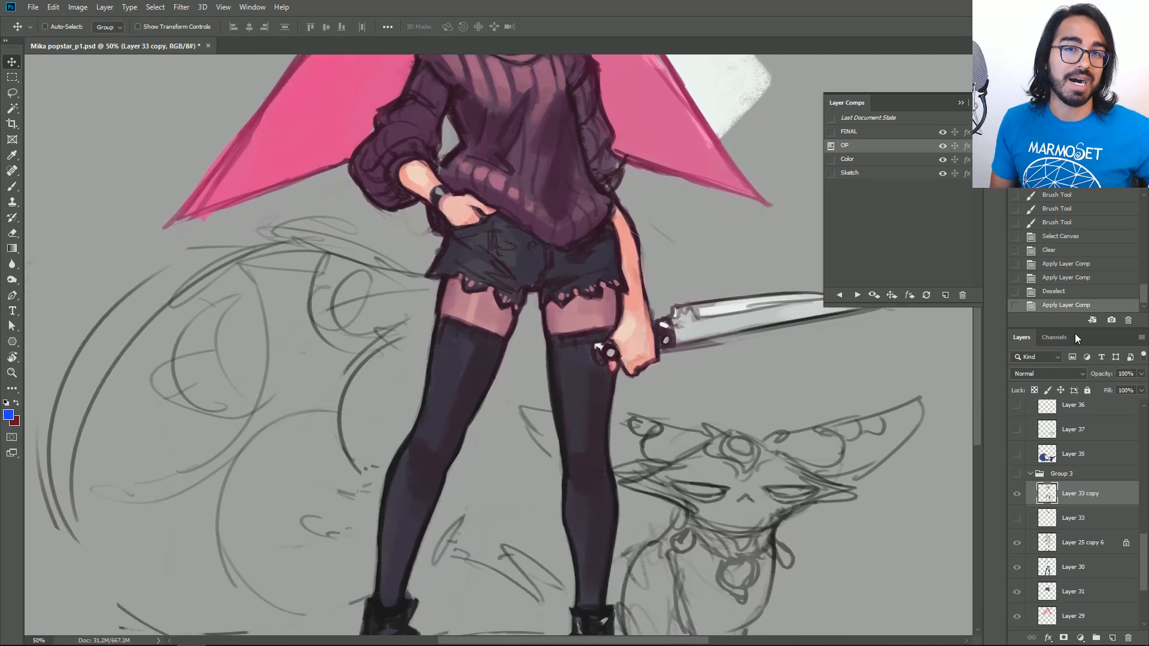
click(1017, 455)
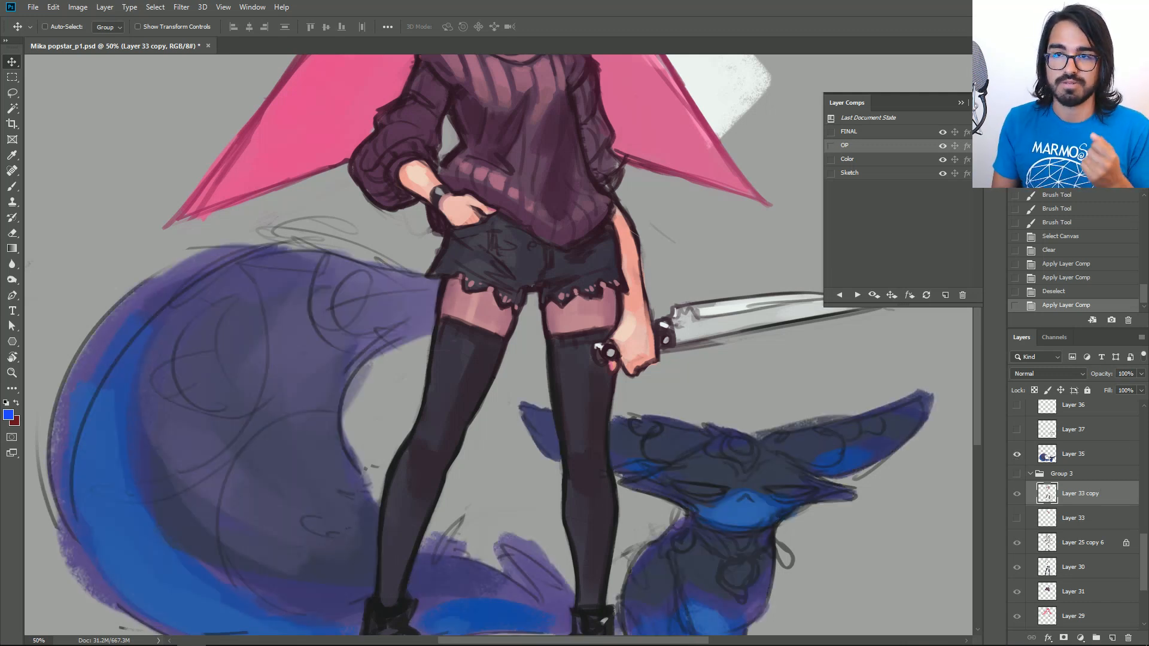
scroll(479, 345, down, 3)
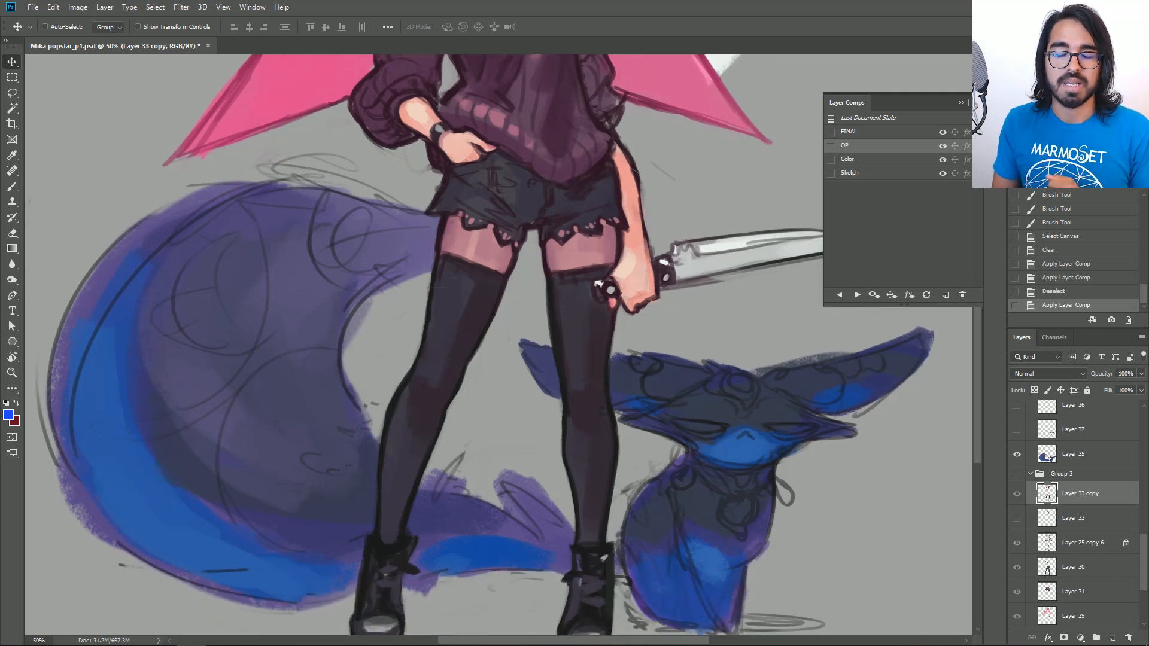
scroll(479, 344, down, 2)
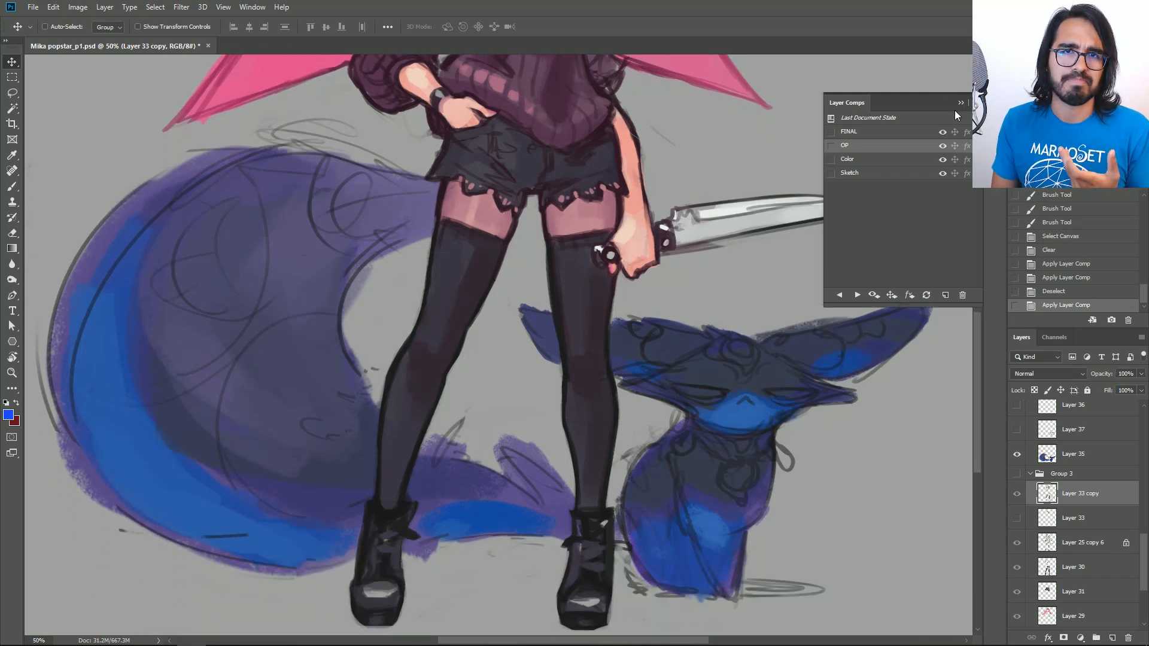
click(960, 103)
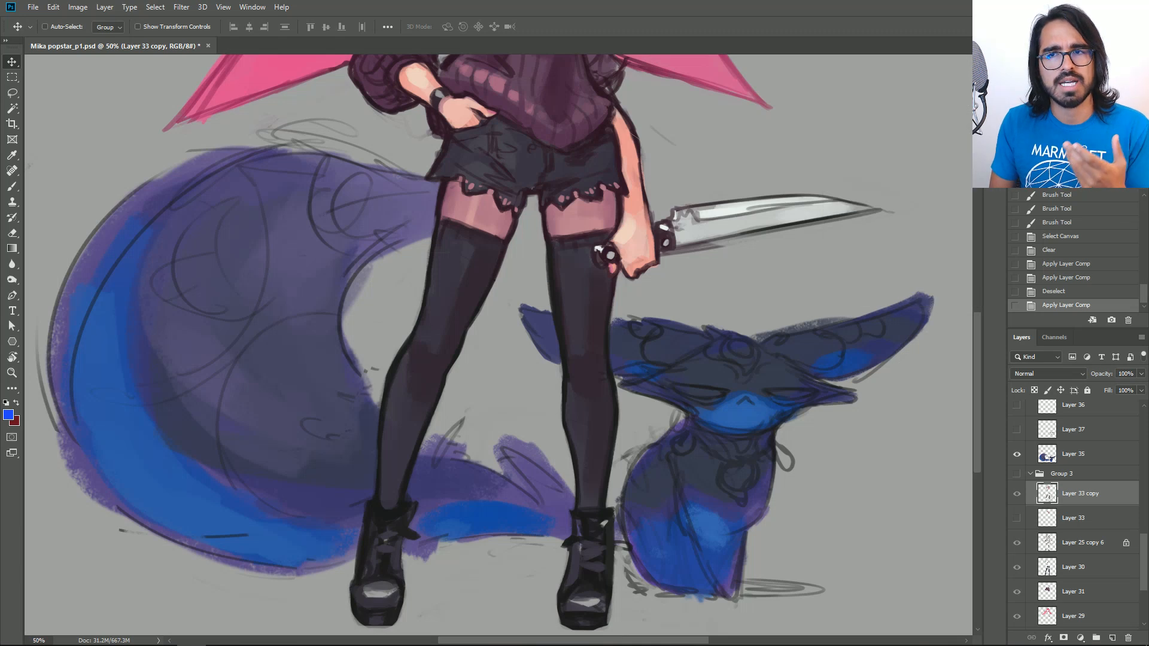
scroll(479, 344, up, 10)
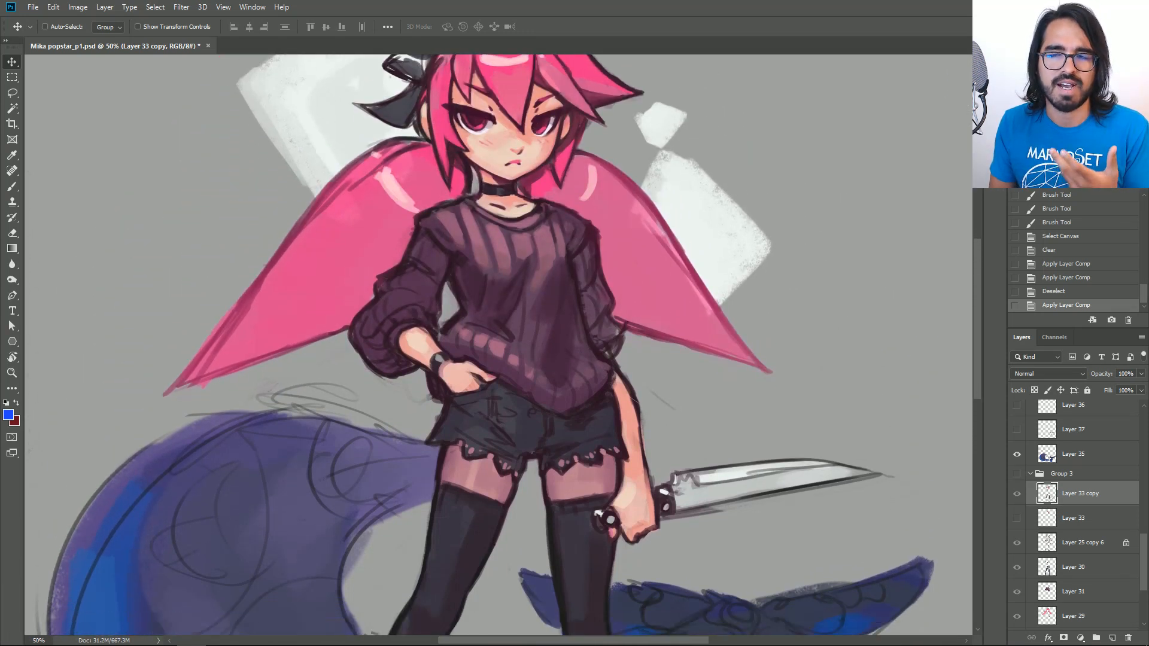
scroll(479, 344, down, 9)
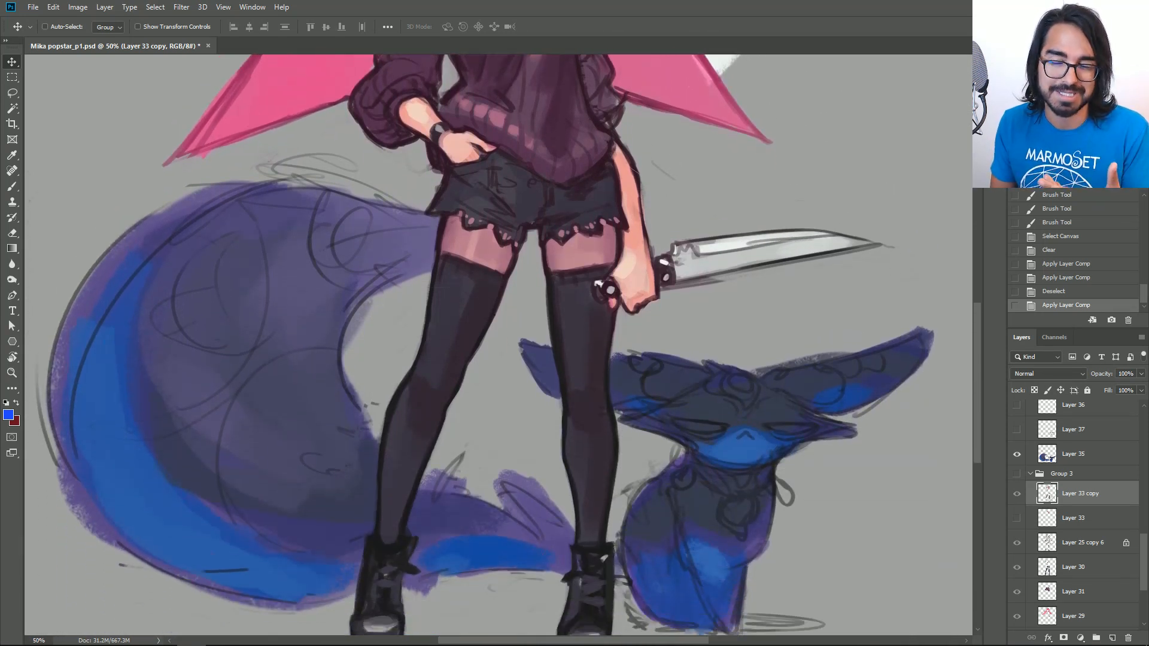
scroll(479, 345, down, 3)
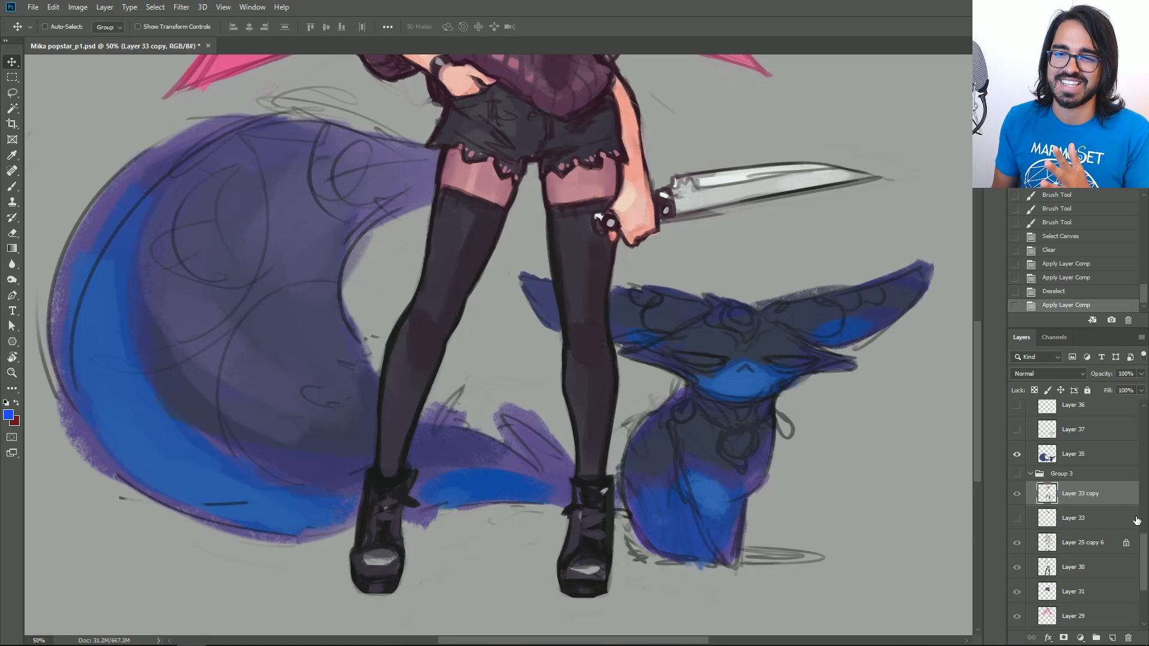
Step: Show Layer 37 and Layer 36, hide them together with Layer 35, and make only Layer 35 visible again to compare the creature's colors
scroll(1145, 557, up, 3)
click(1027, 505)
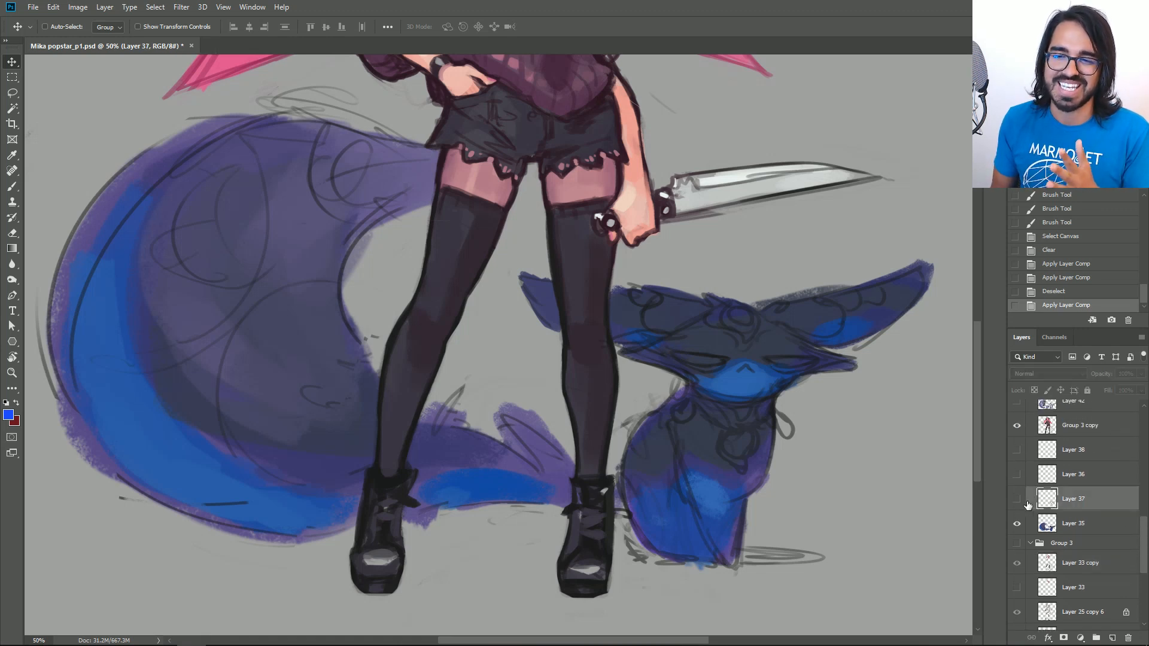
click(1017, 499)
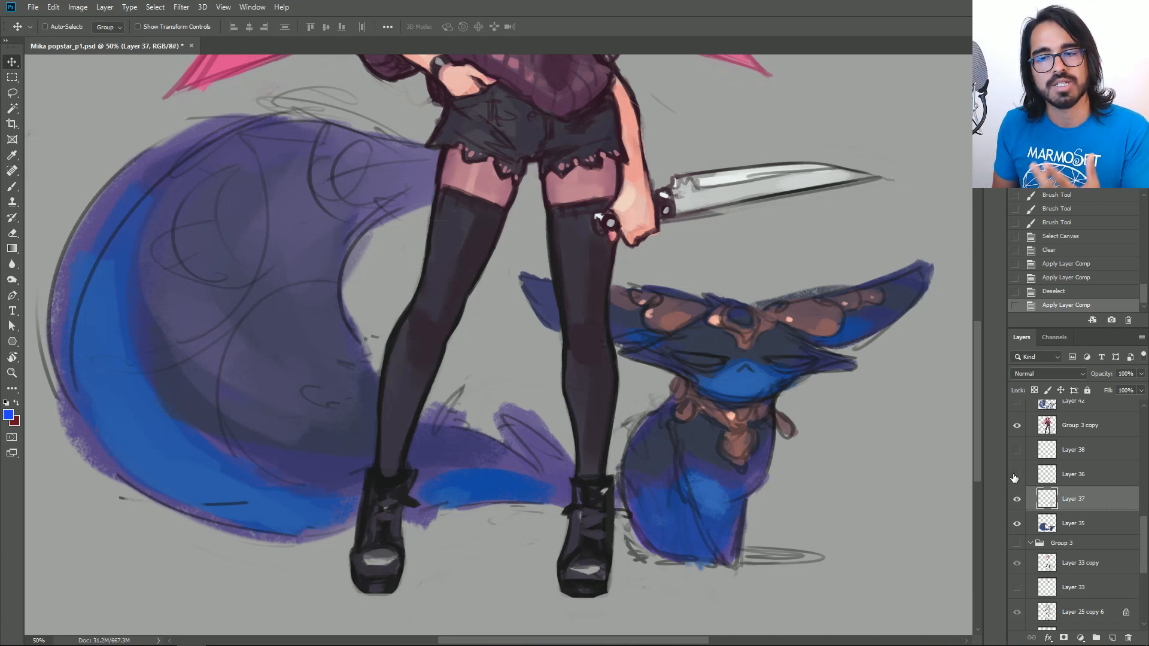
click(1017, 475)
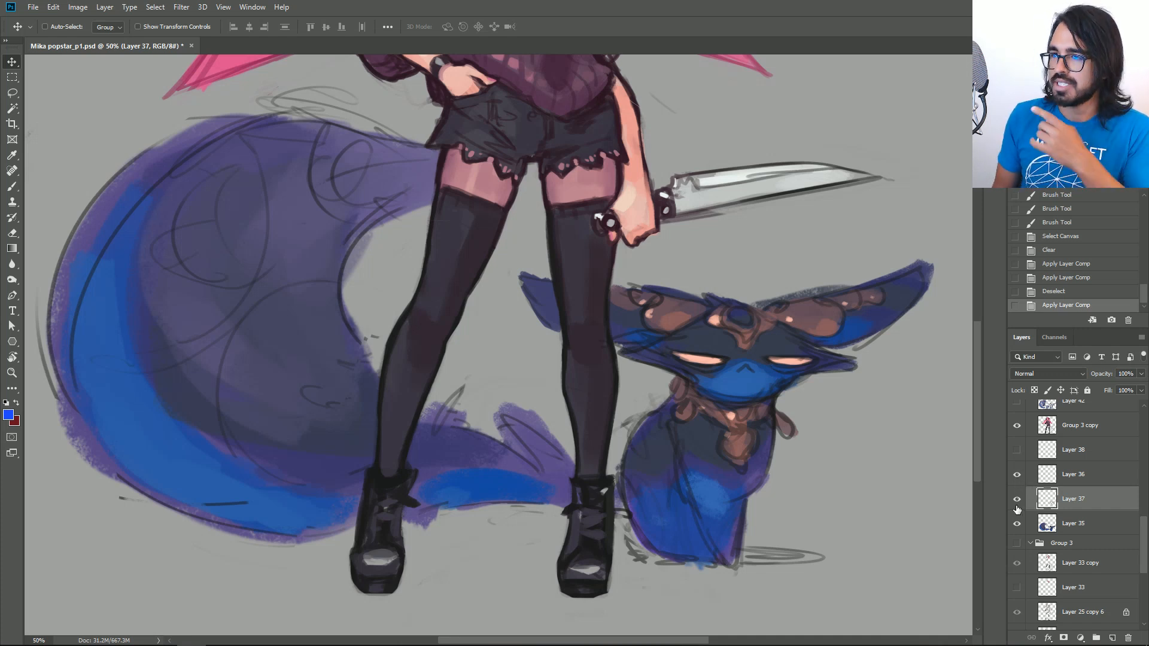
drag(1017, 475, 1019, 524)
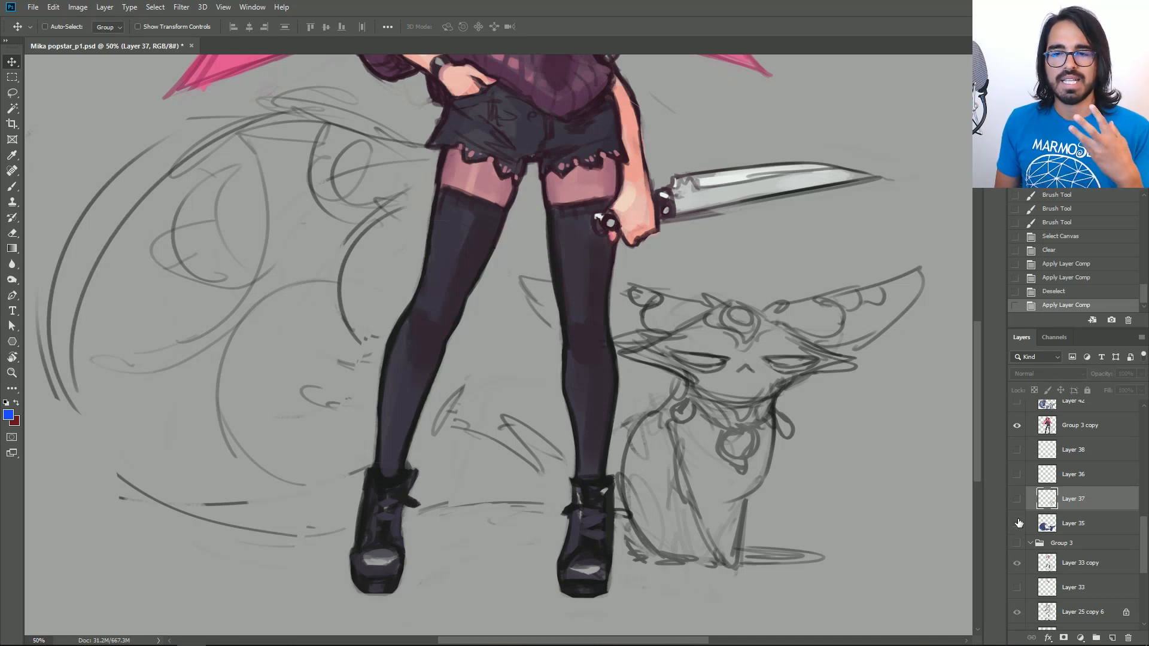
click(1017, 524)
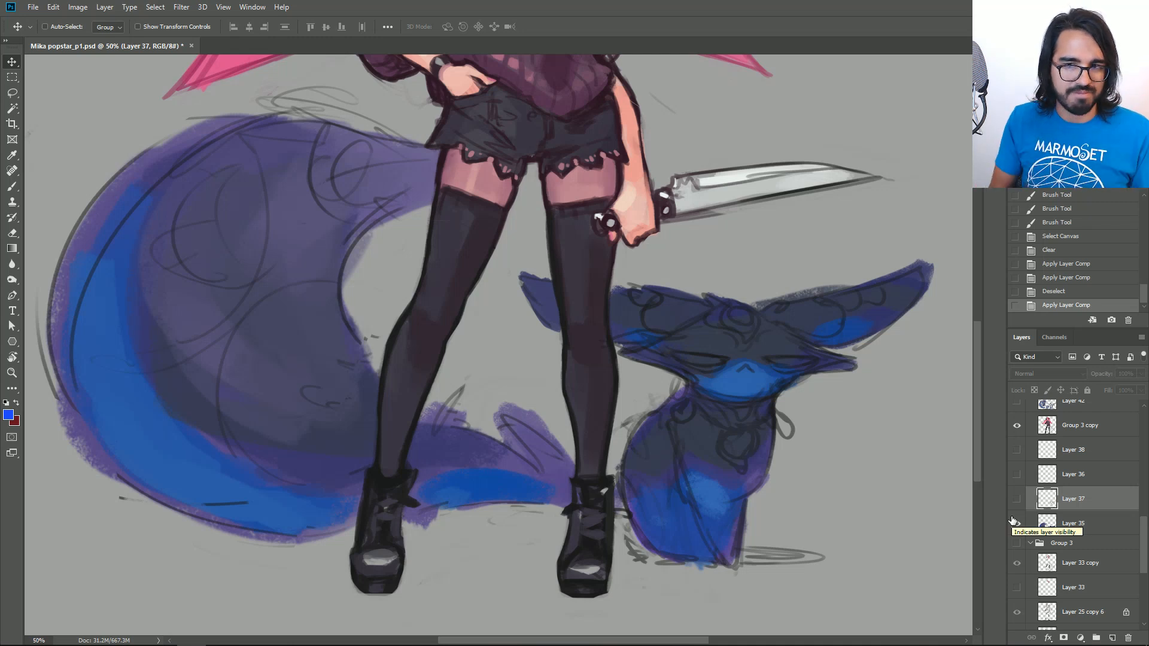
Step: On the notes layer, brush the curved side contours of the creature's face in blue on the empty background above the knife
scroll(1072, 473, up, 10)
click(1085, 412)
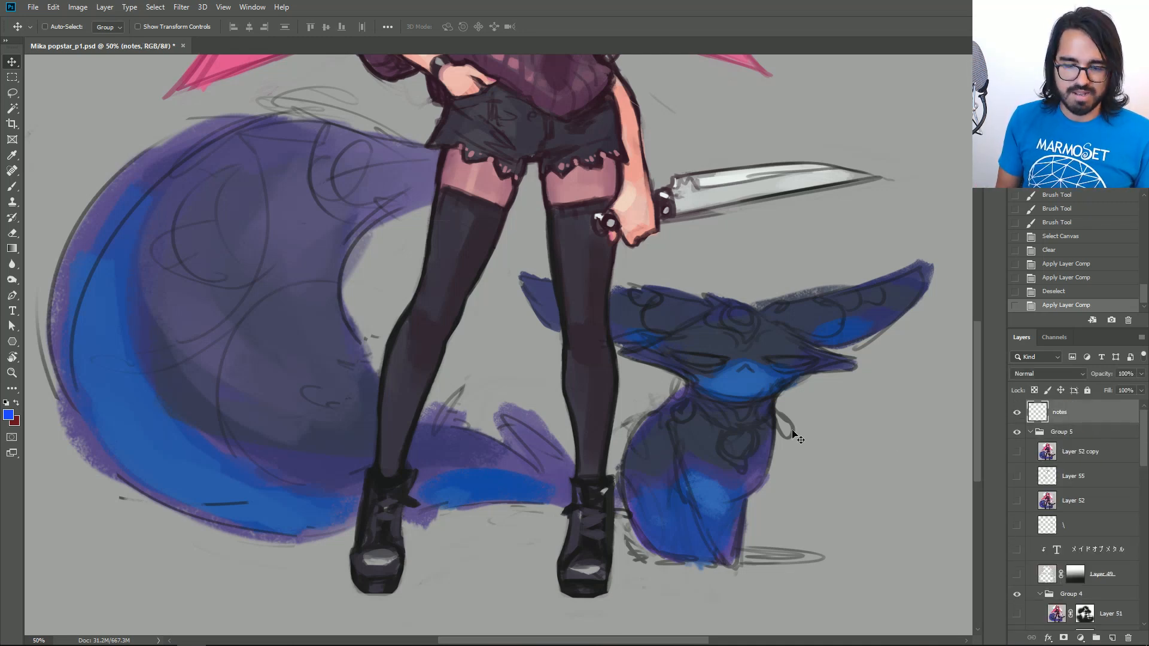
key(b)
drag(805, 305, 717, 362)
key([)
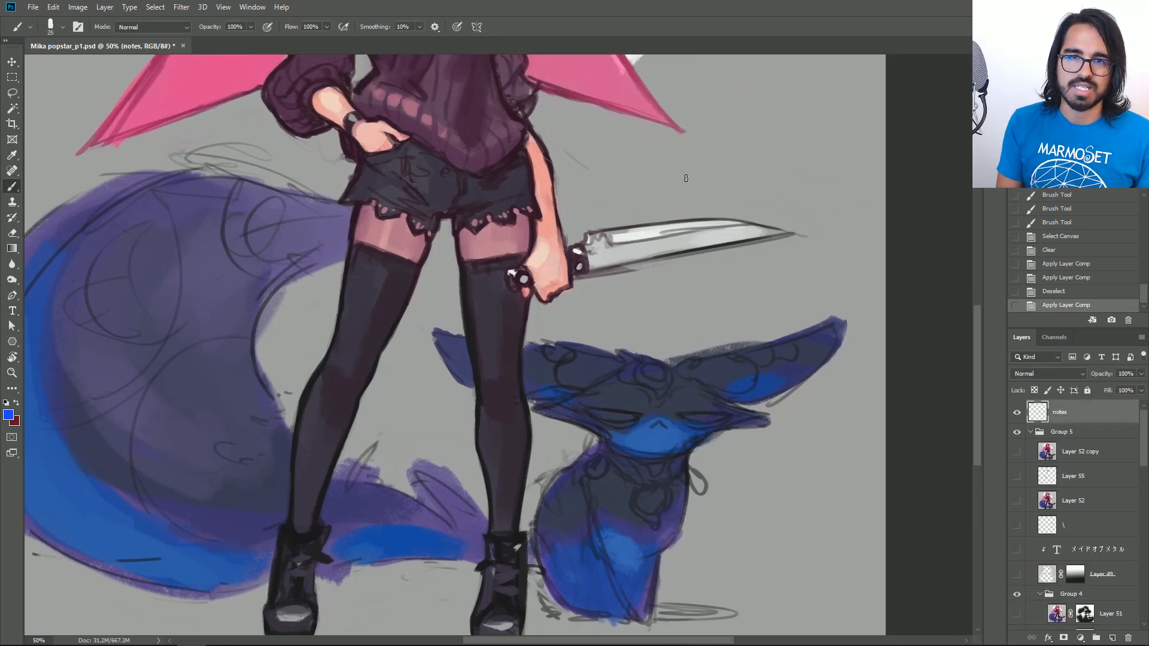
drag(713, 148, 749, 199)
key(ctrl+z)
drag(688, 156, 747, 205)
drag(749, 111, 689, 156)
mouse_move(812, 195)
mouse_down()
mouse_move(859, 153)
mouse_move(787, 114)
mouse_up()
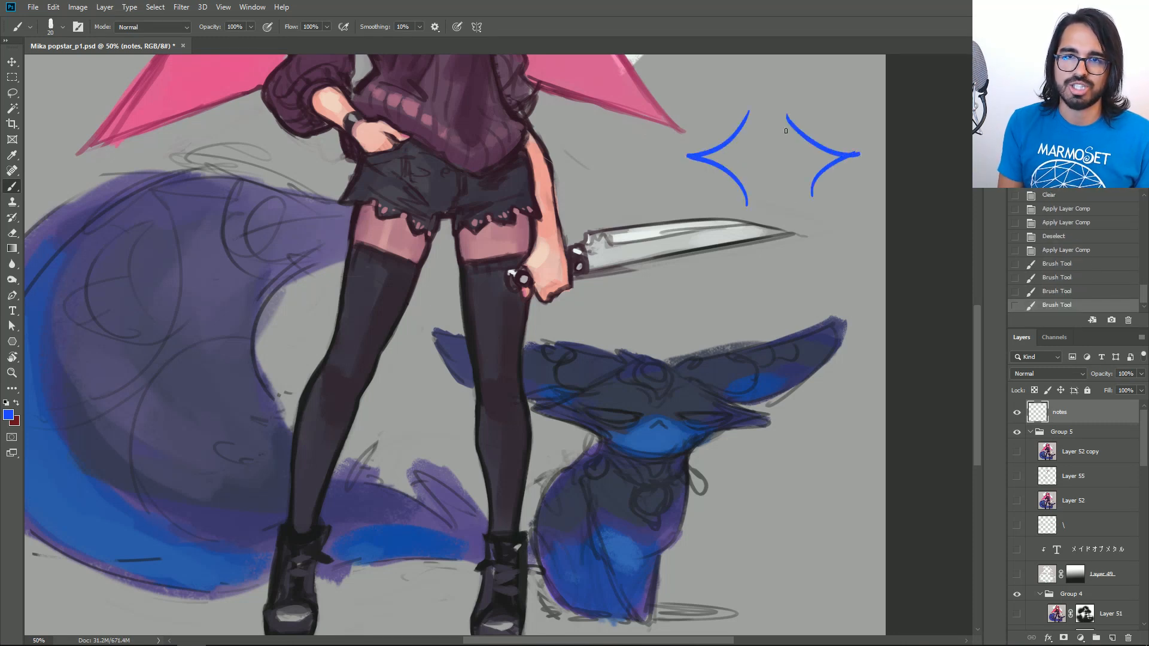
Step: Add the ears, half-closed eyes and a small pointed nose to the blue face sketch
mouse_move(826, 154)
mouse_down()
mouse_move(722, 155)
mouse_move(732, 162)
mouse_move(629, 93)
mouse_move(802, 133)
mouse_up()
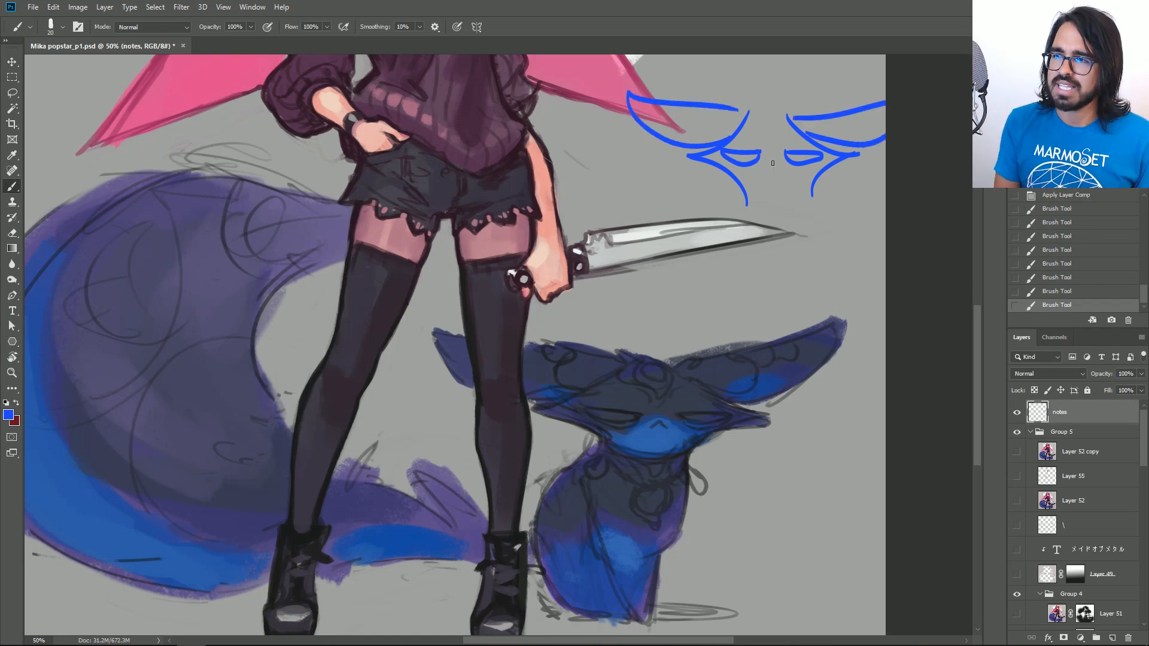
key(ctrl+z)
drag(766, 171, 780, 171)
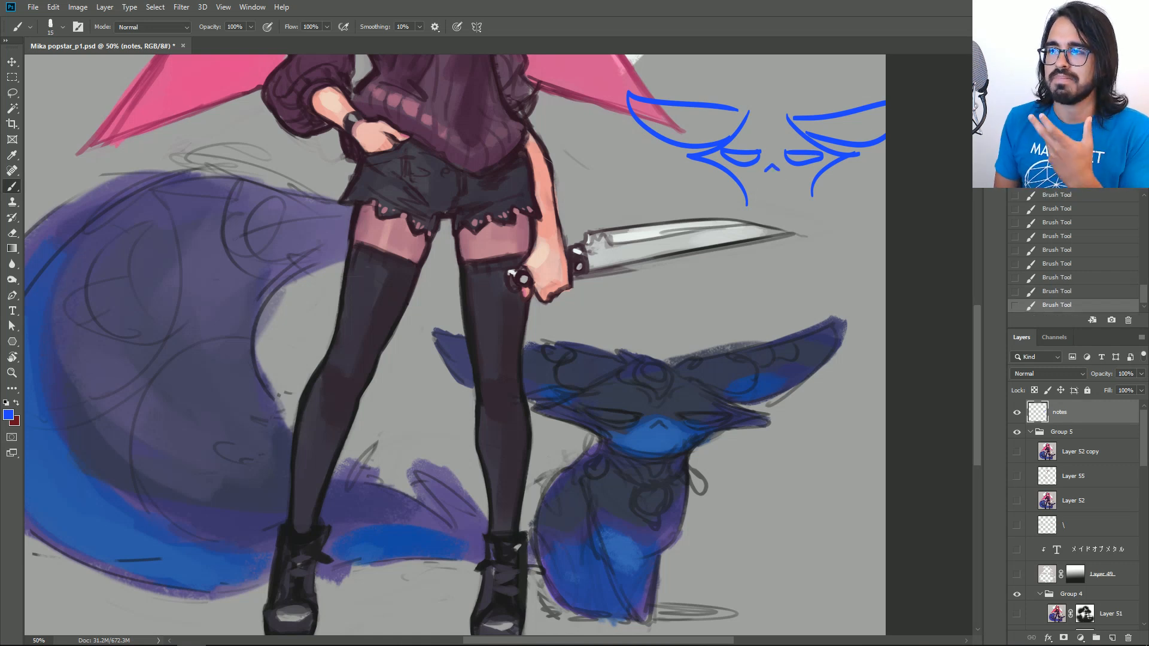
Step: Draw the forehead jewel and the ornament segments inside both ears of the blue face sketch
drag(539, 299, 625, 404)
drag(914, 292, 790, 334)
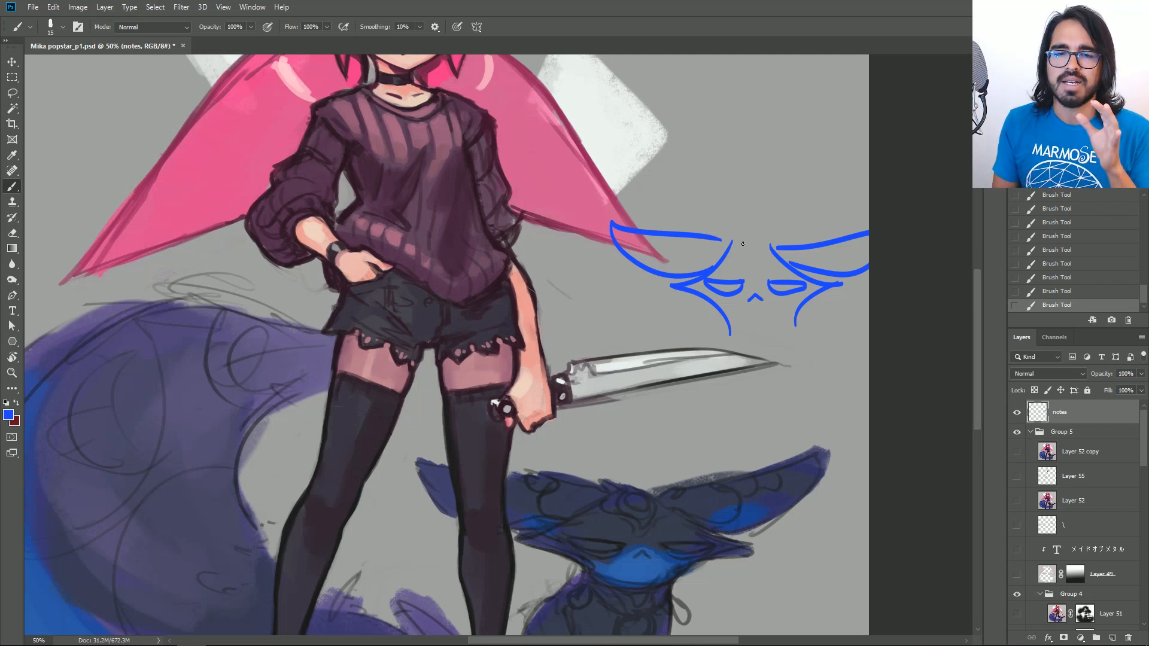
drag(771, 260, 745, 248)
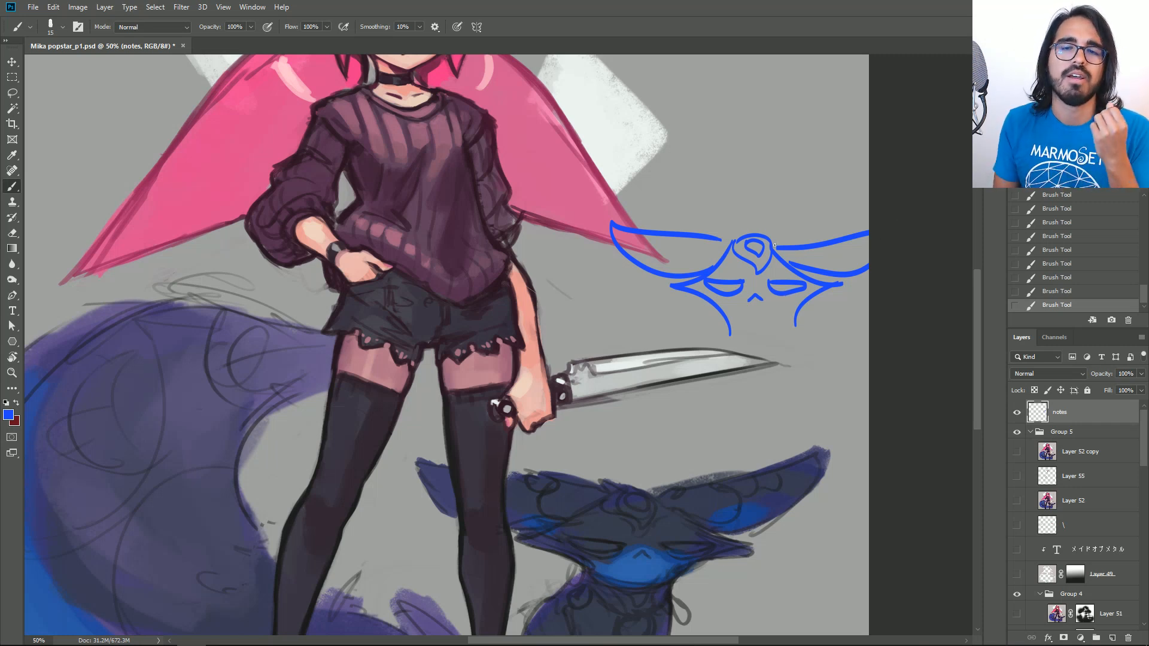
mouse_move(712, 248)
mouse_down()
mouse_move(726, 234)
mouse_move(680, 263)
mouse_up()
mouse_move(791, 264)
mouse_down()
mouse_move(822, 243)
mouse_move(832, 266)
mouse_up()
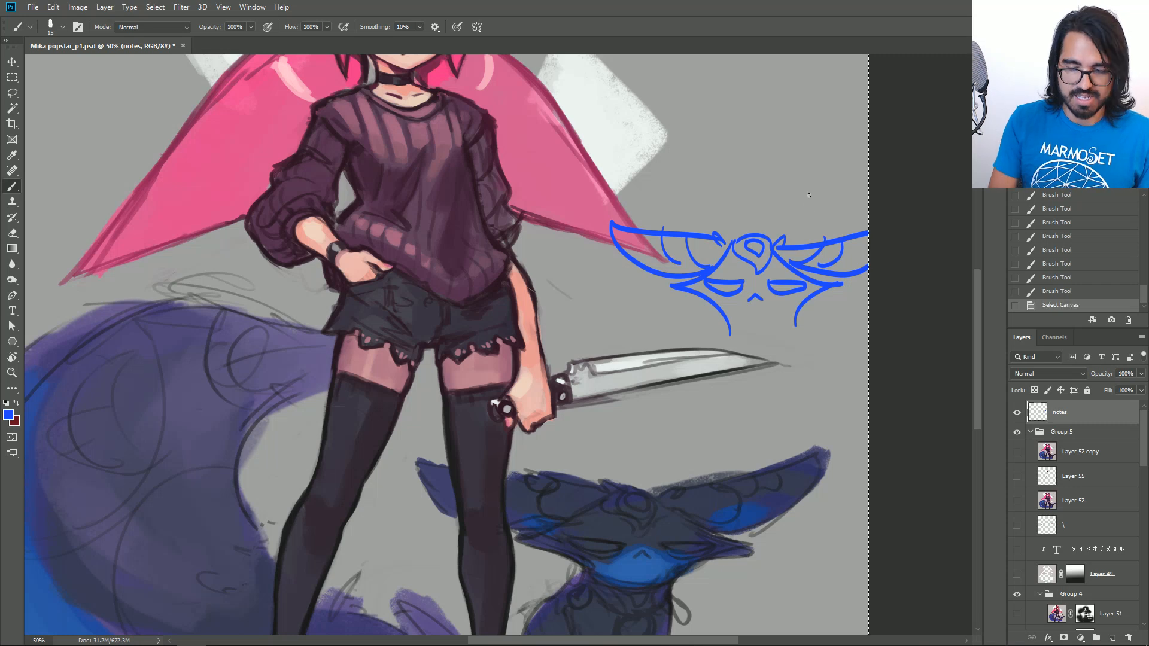
Step: Clear the whole notes layer, and bring the face sketch back by reverting the history to the last Brush Tool state
key(ctrl+a)
key(Delete)
key(ctrl+d)
drag(790, 407, 894, 247)
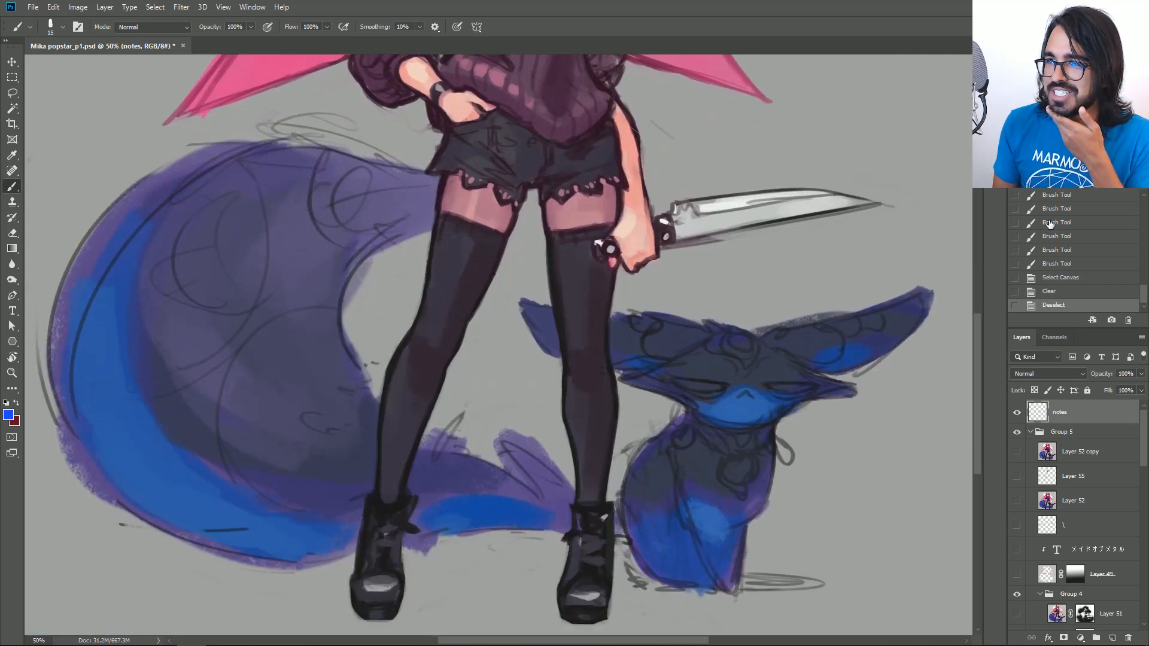
click(1052, 277)
click(1052, 267)
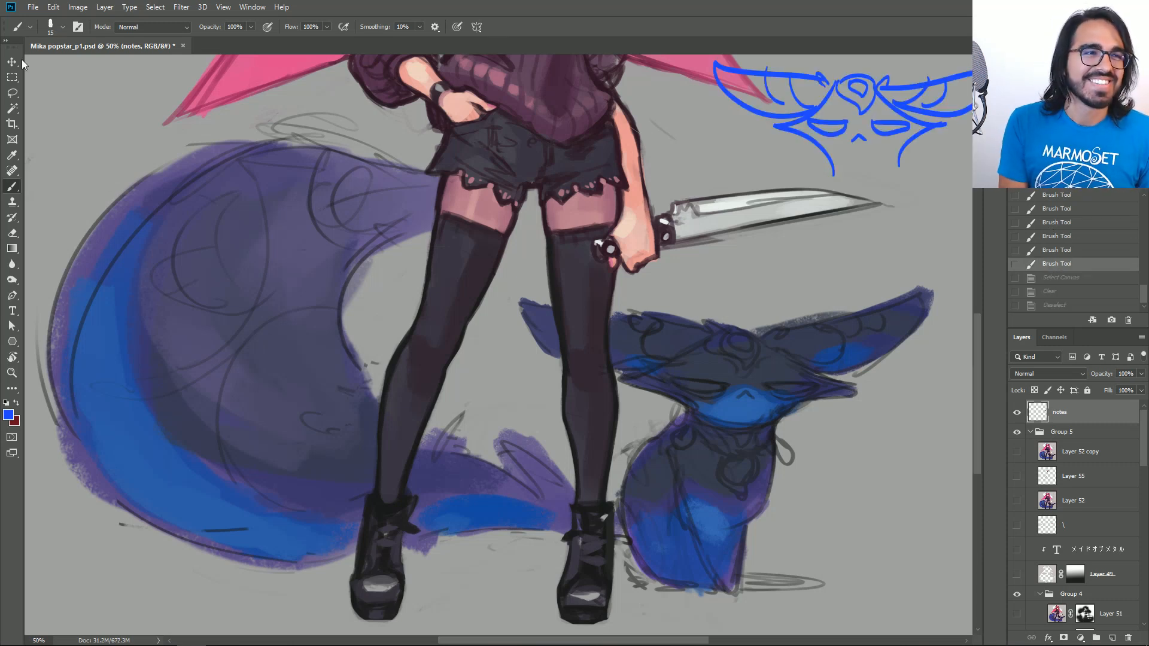
Step: Move the face sketch down toward the knife blade, add a new layer above notes, and hide the notes layer
key(v)
mouse_move(852, 134)
mouse_down()
mouse_move(763, 314)
mouse_move(790, 151)
mouse_move(795, 162)
mouse_up()
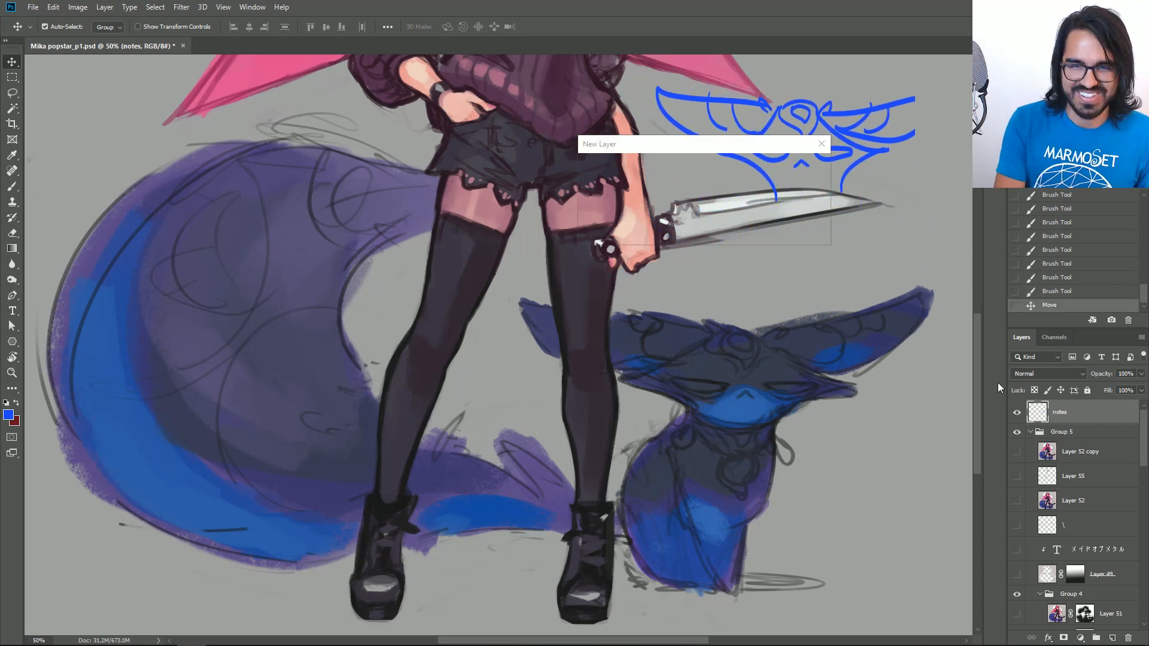
key(ctrl+shift+alt+n)
click(1017, 437)
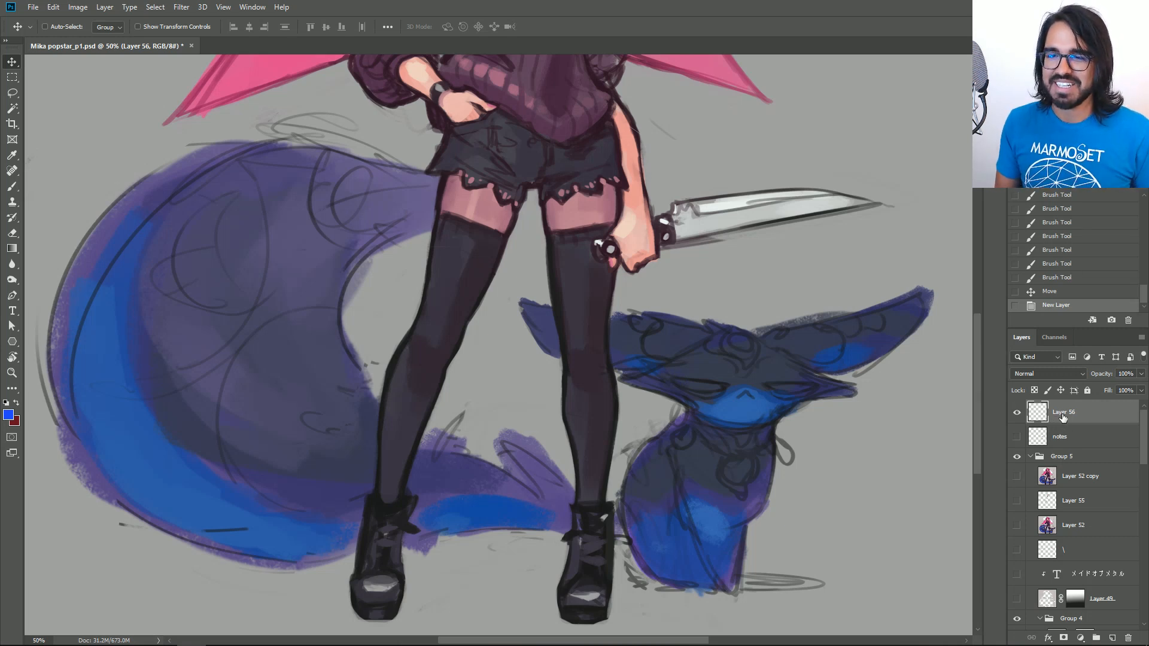
Step: Make Layer 37, Layer 36 and Layer 38 visible to show the creature's ornaments and glowing eyes
drag(1144, 456, 1140, 554)
click(1017, 534)
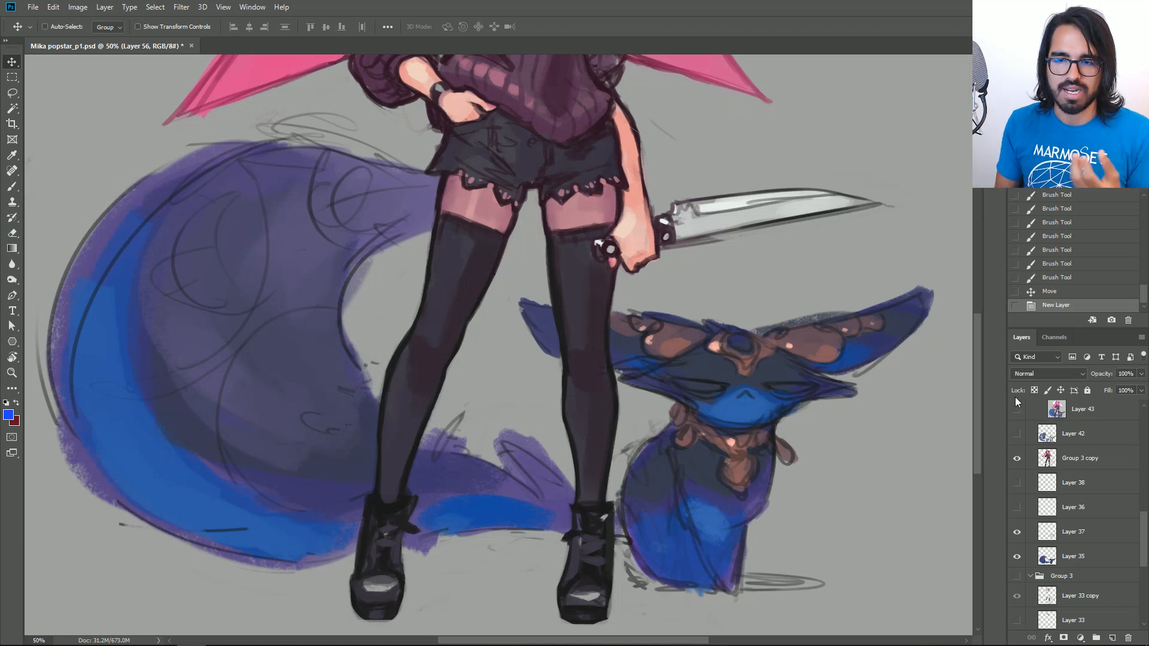
click(1016, 508)
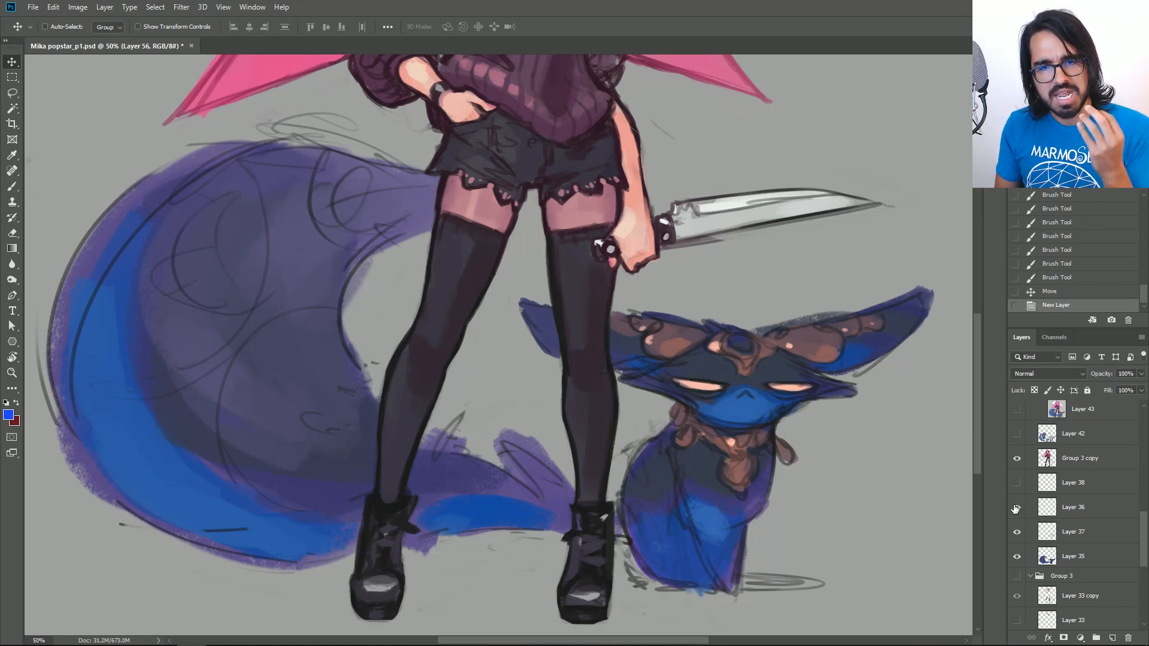
scroll(1144, 532, up, 1)
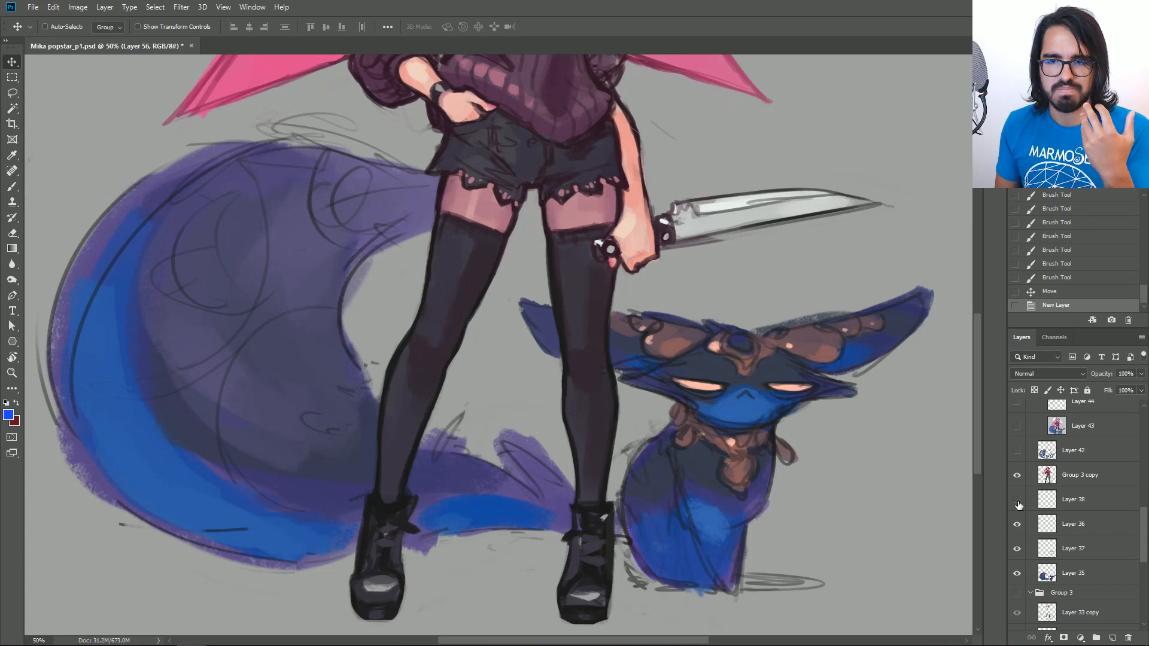
click(1016, 500)
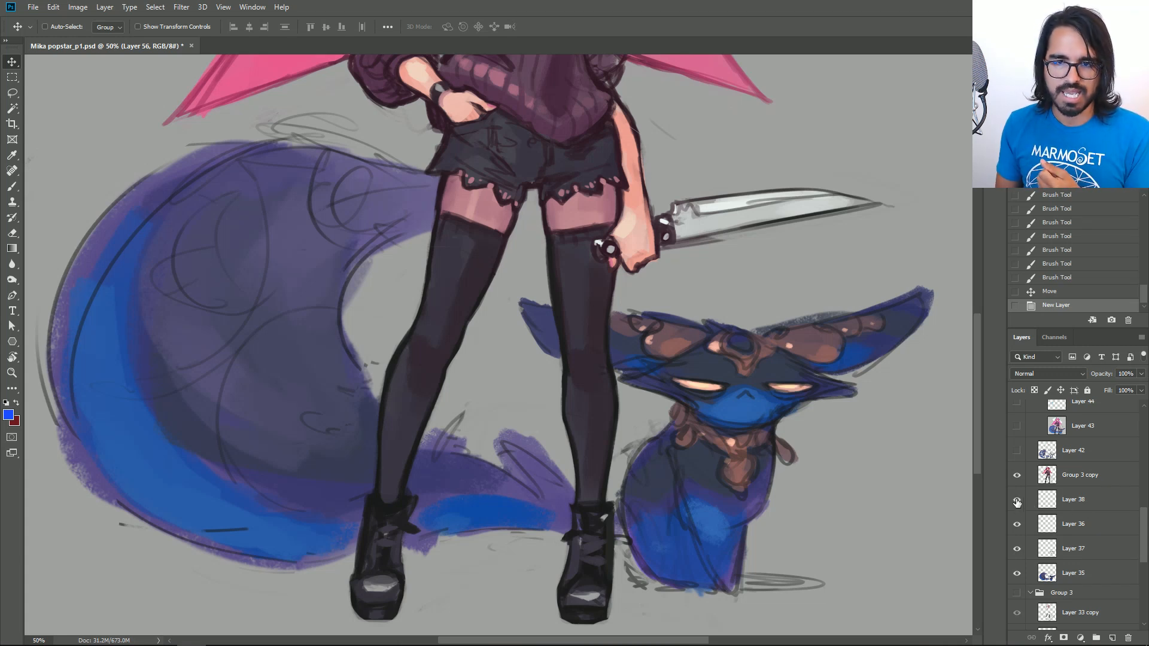
drag(1144, 528, 1128, 516)
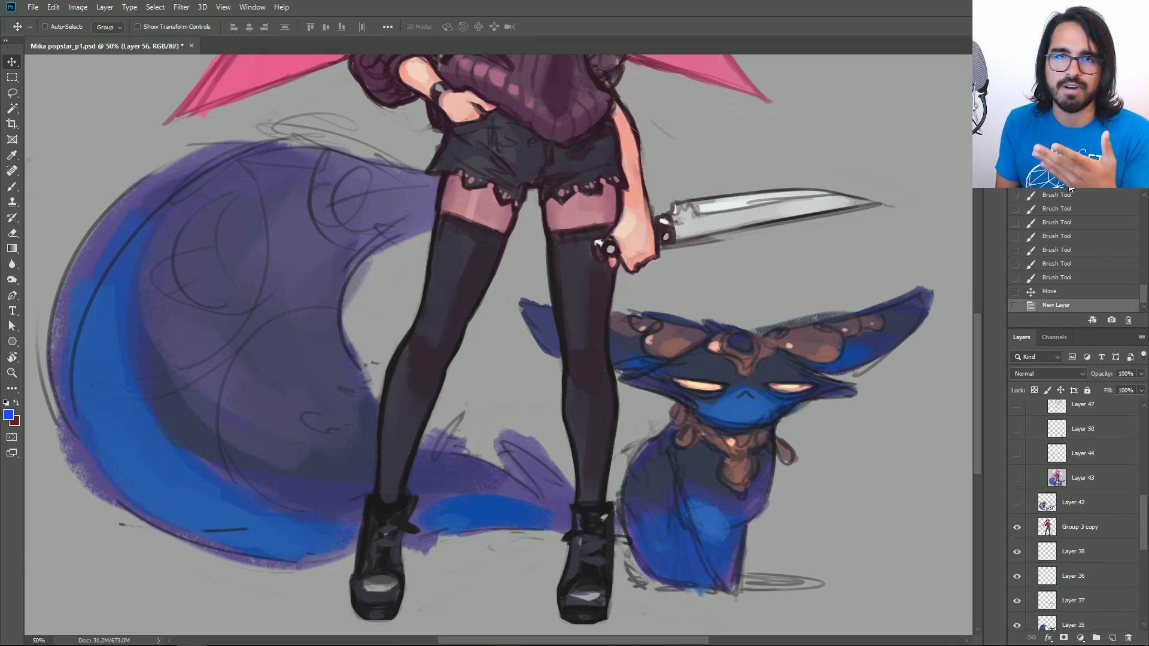
click(8, 415)
drag(824, 340, 387, 167)
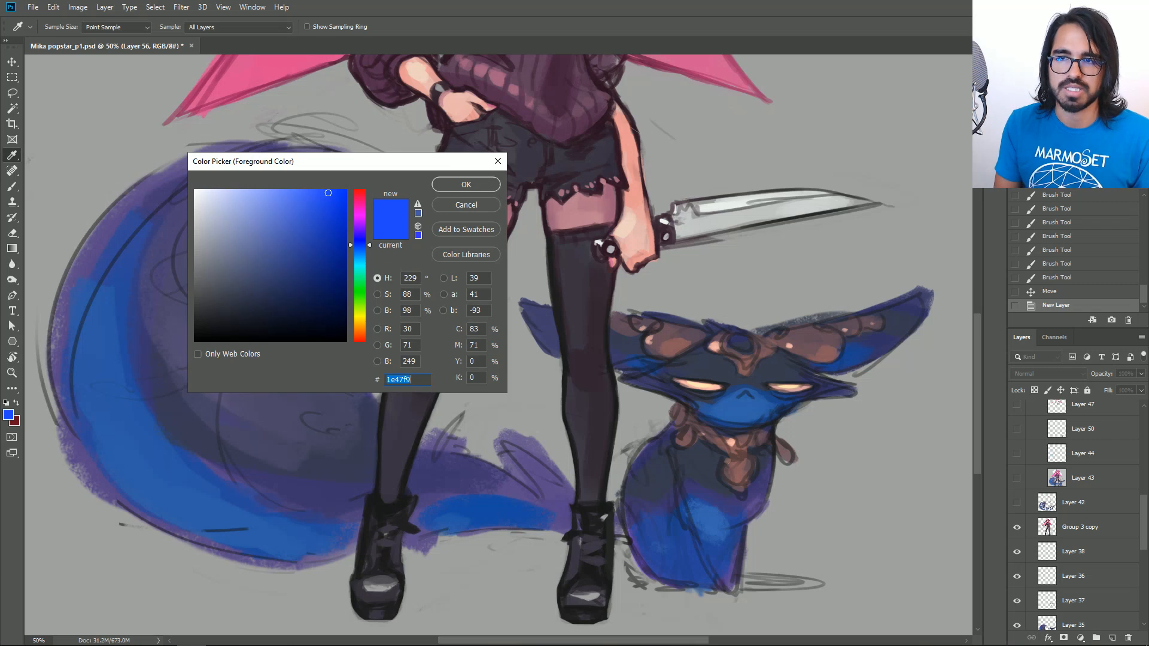
click(470, 204)
key(v)
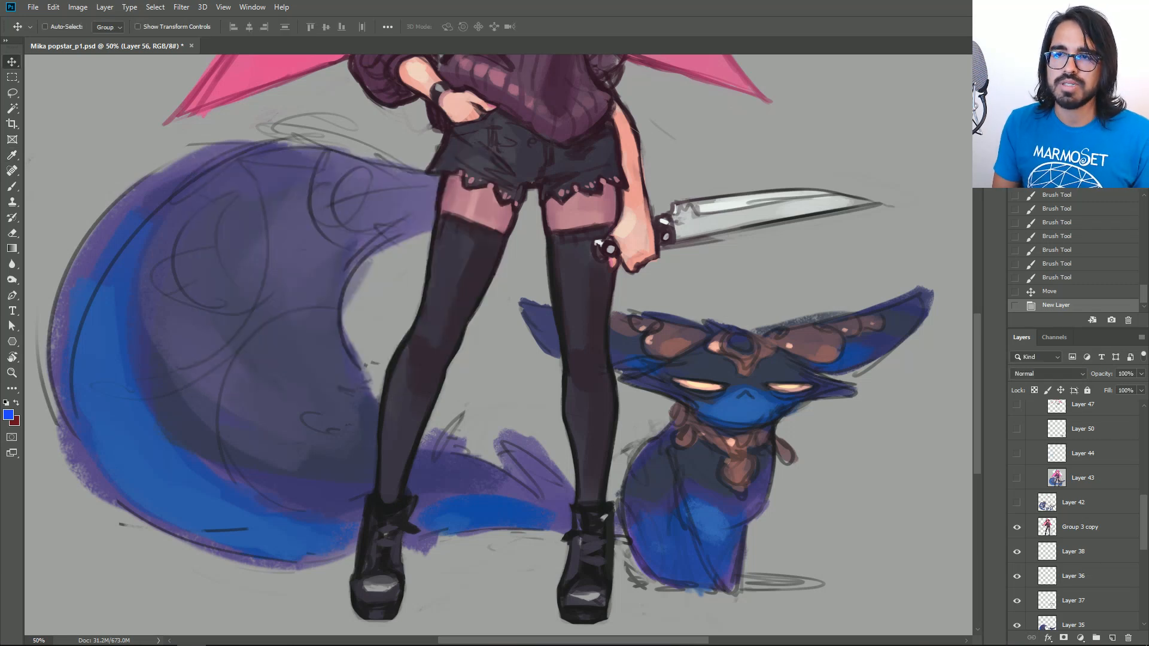
Step: Set the foreground color to the pinkish red f61061 for annotating the creature's head at 100% zoom
key(ctrl+plus)
key(ctrl+plus)
drag(689, 407, 314, 262)
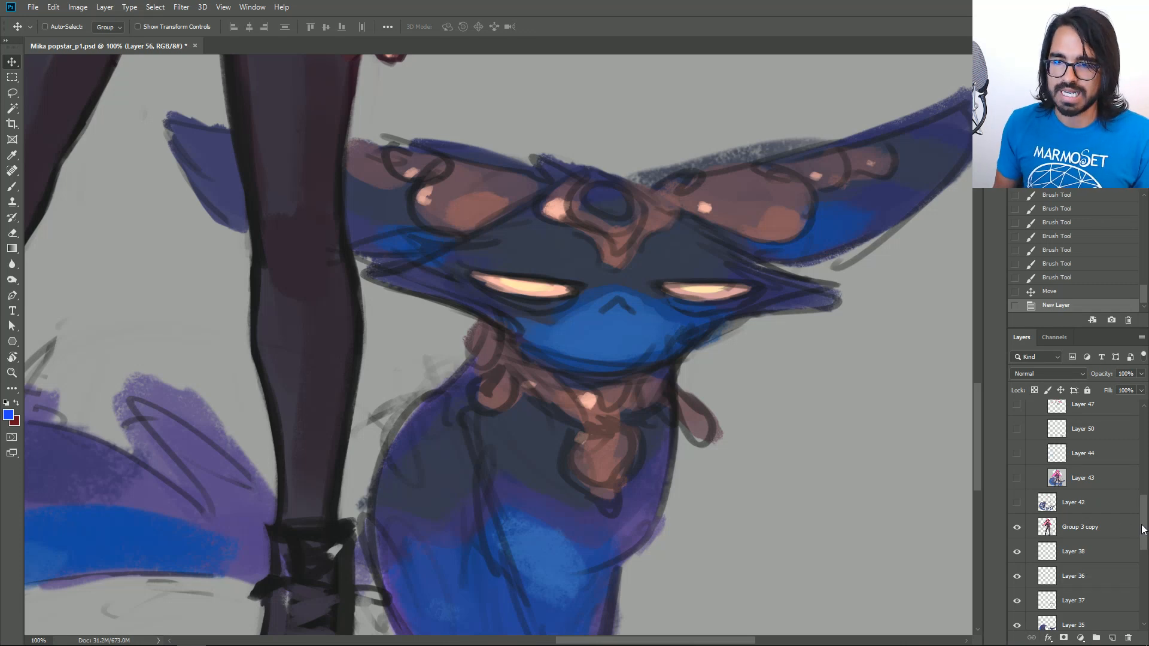
drag(1144, 530, 1144, 432)
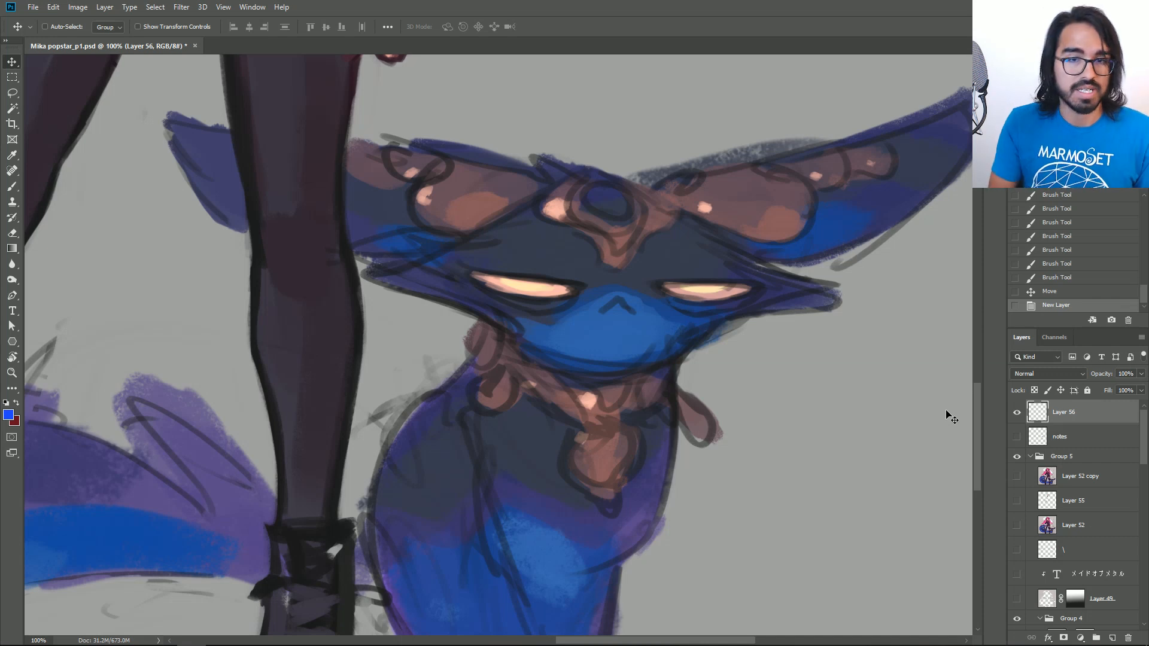
click(8, 415)
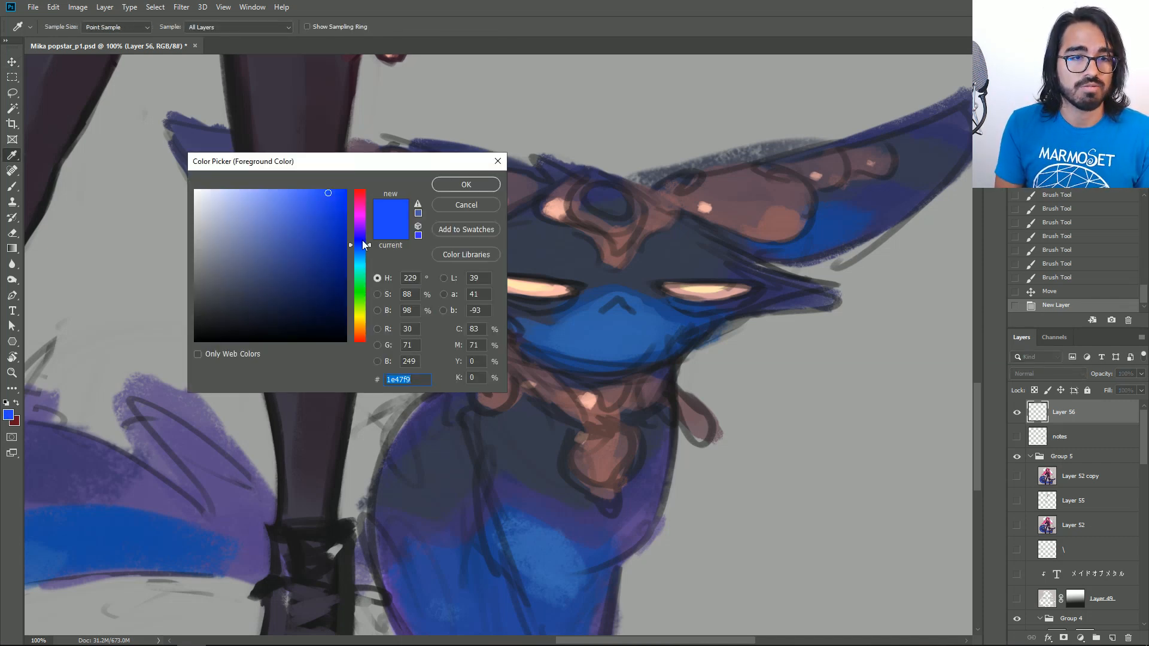
click(361, 198)
click(337, 194)
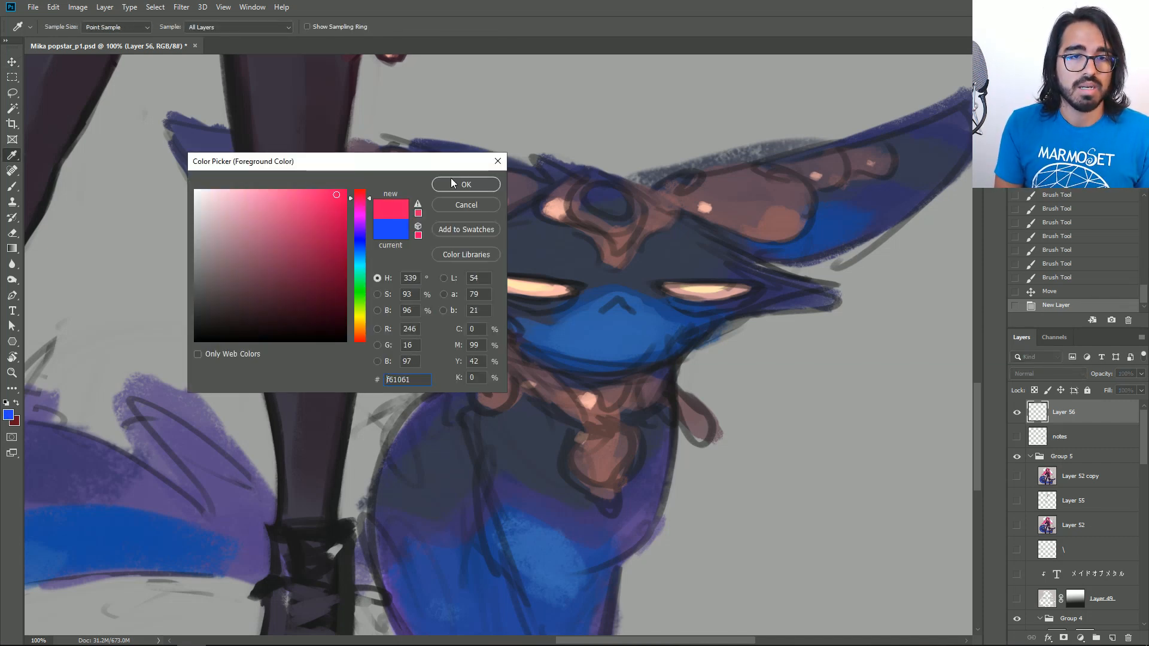
click(454, 182)
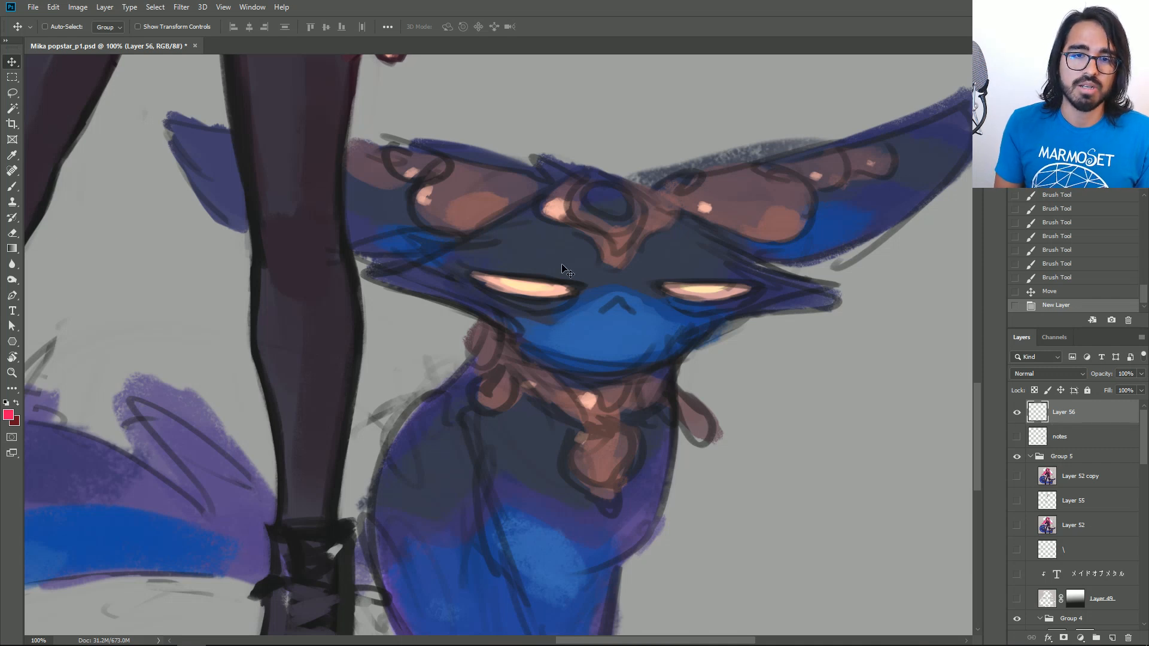
Step: Outline the dark forehead area around the creature's brows on Layer 56 with the pinkish red brush
key(b)
mouse_move(578, 293)
mouse_down()
mouse_move(621, 282)
mouse_move(663, 297)
mouse_up()
mouse_move(731, 282)
mouse_down()
mouse_move(750, 265)
mouse_move(679, 225)
mouse_up()
mouse_move(575, 292)
mouse_down()
mouse_move(455, 275)
mouse_move(543, 201)
mouse_up()
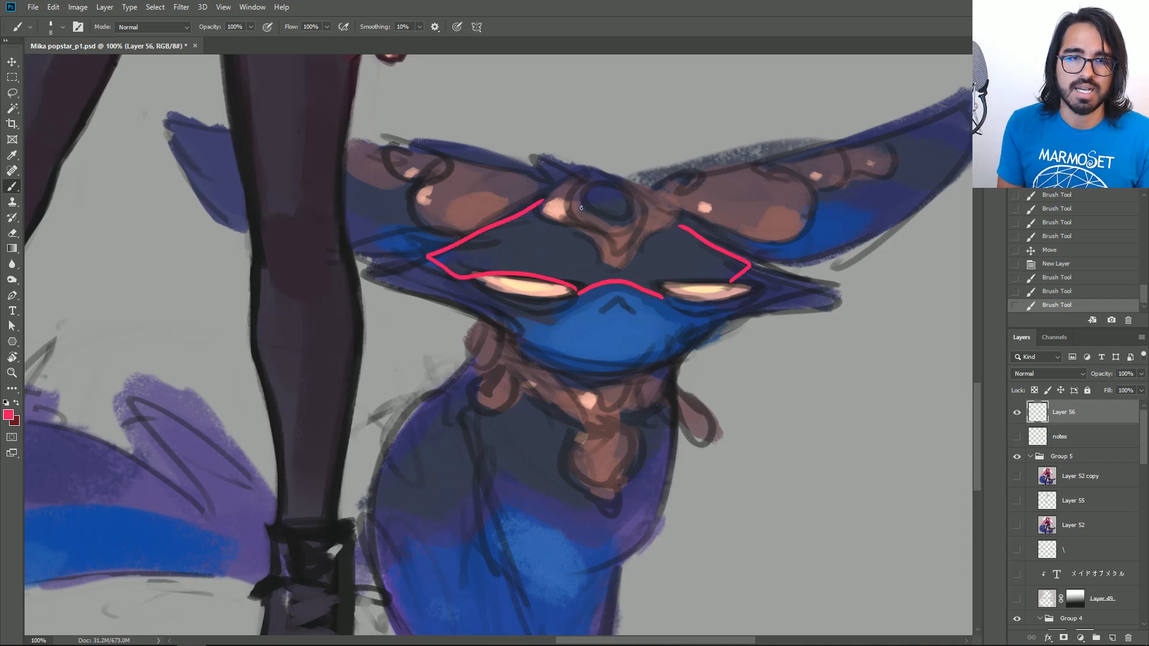
drag(684, 226, 680, 219)
Step: Label the forehead area DS, correcting the second letter, and outline the narrow band above the nose with the label S
mouse_move(536, 245)
mouse_down()
mouse_move(537, 261)
mouse_move(555, 245)
mouse_up()
drag(546, 252, 554, 252)
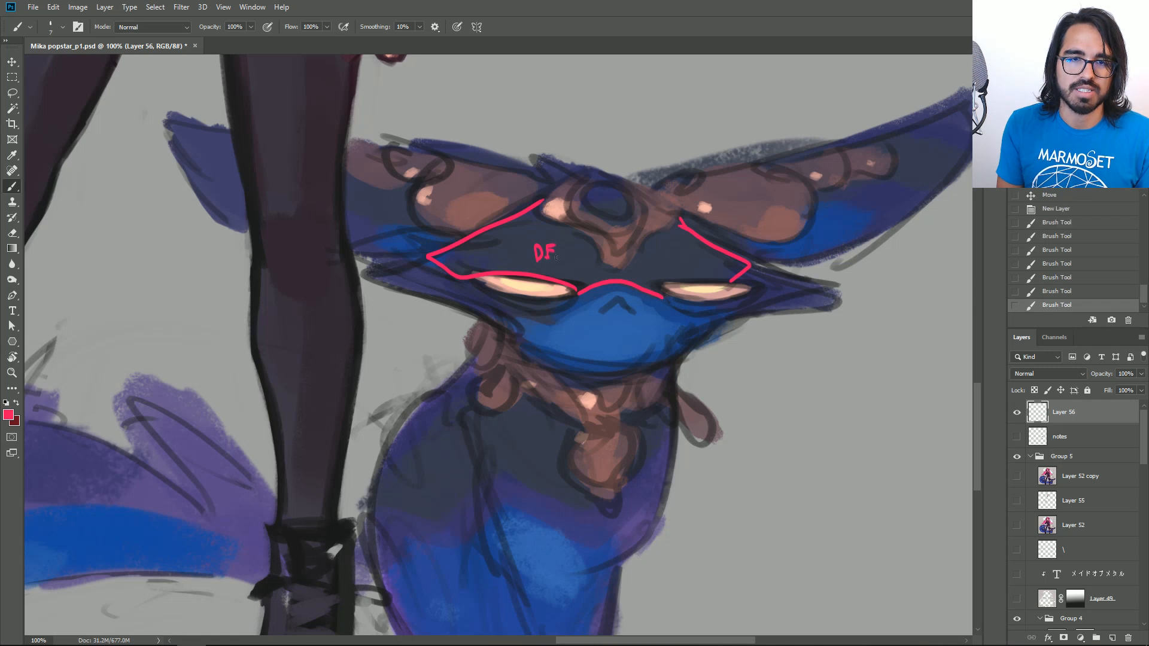
click(1065, 277)
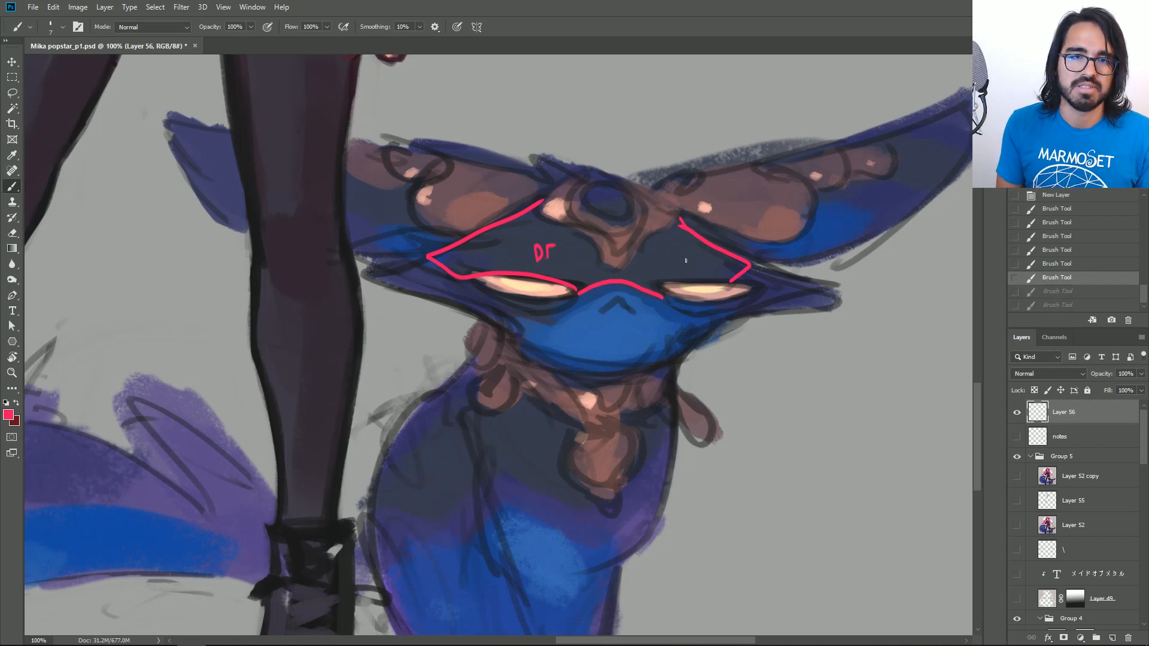
click(1058, 263)
drag(558, 245, 537, 258)
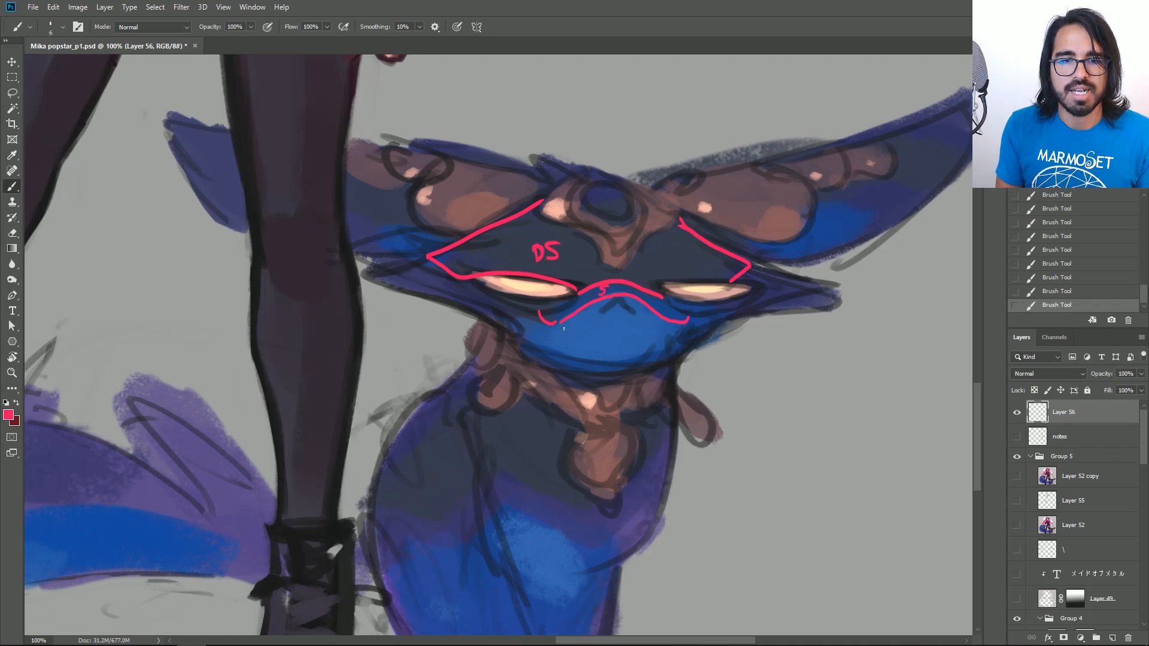
Step: Outline the light blue muzzle area, label it DS, and hide Layer 56
mouse_move(549, 335)
mouse_down()
mouse_move(577, 368)
mouse_move(640, 369)
mouse_move(674, 348)
mouse_move(677, 324)
mouse_up()
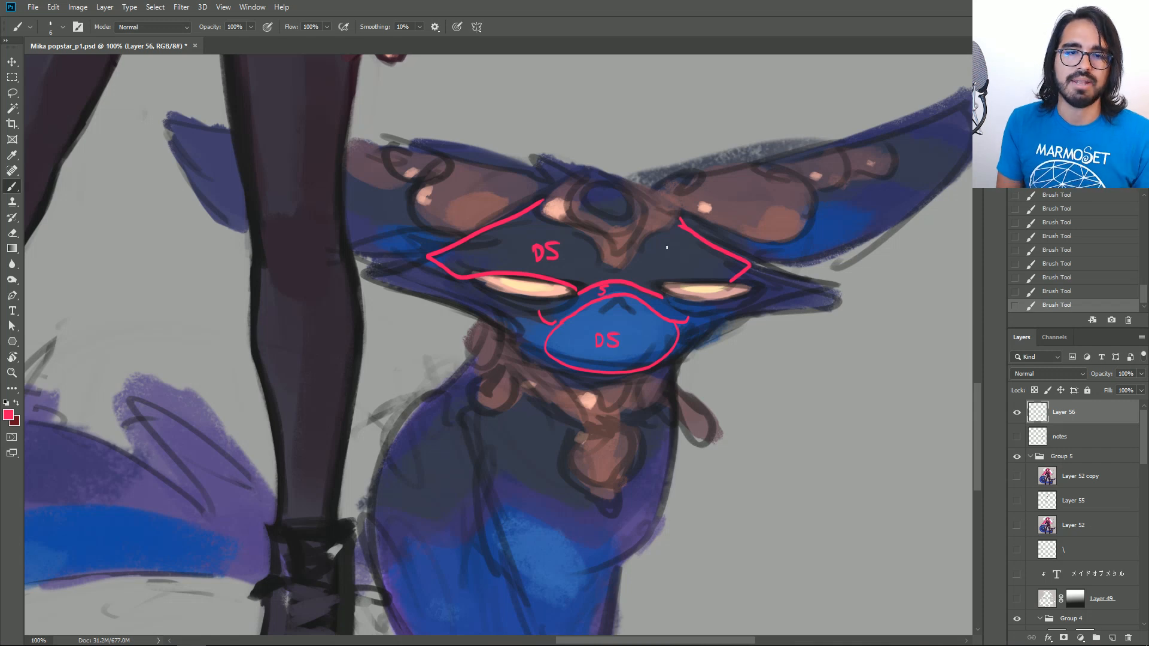
click(1017, 412)
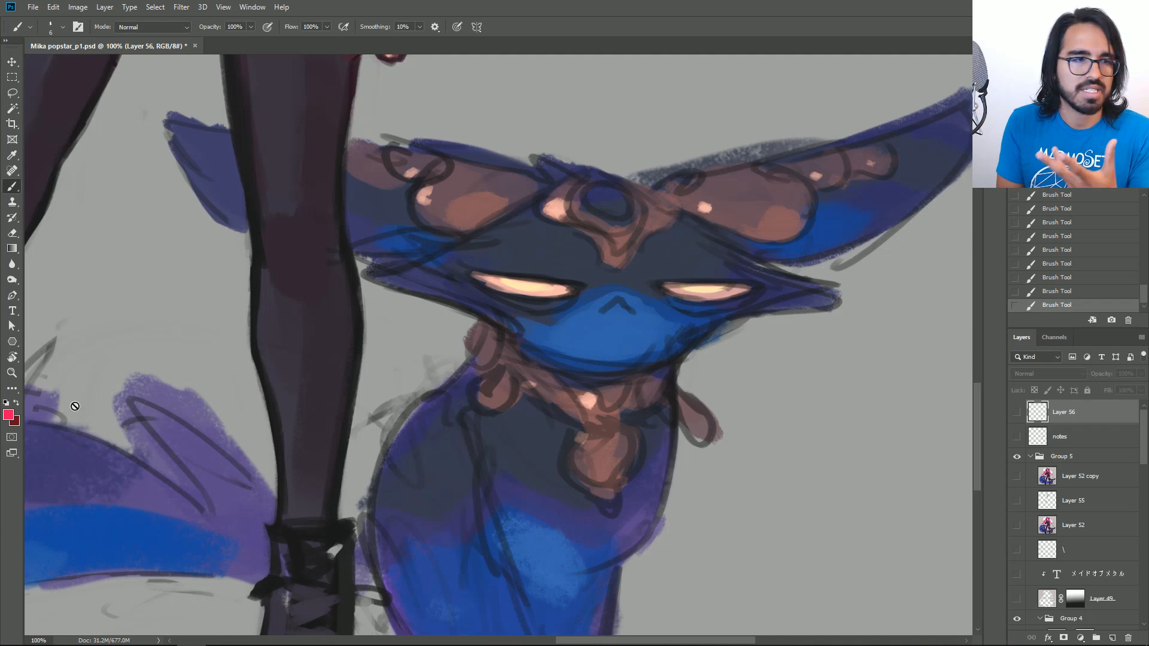
Step: Sample the creature's dark forehead and the blue cheek beside the muzzle in the foreground Color Picker to compare their values
click(8, 414)
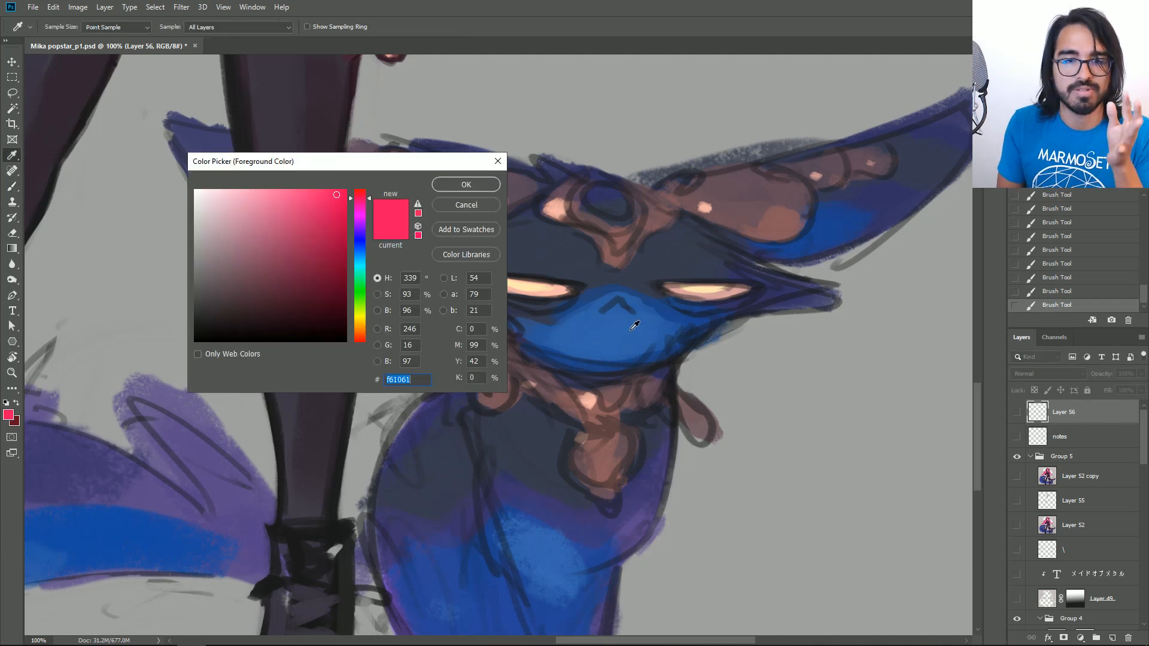
click(654, 256)
mouse_move(237, 297)
mouse_down()
mouse_move(341, 212)
mouse_move(237, 295)
mouse_up()
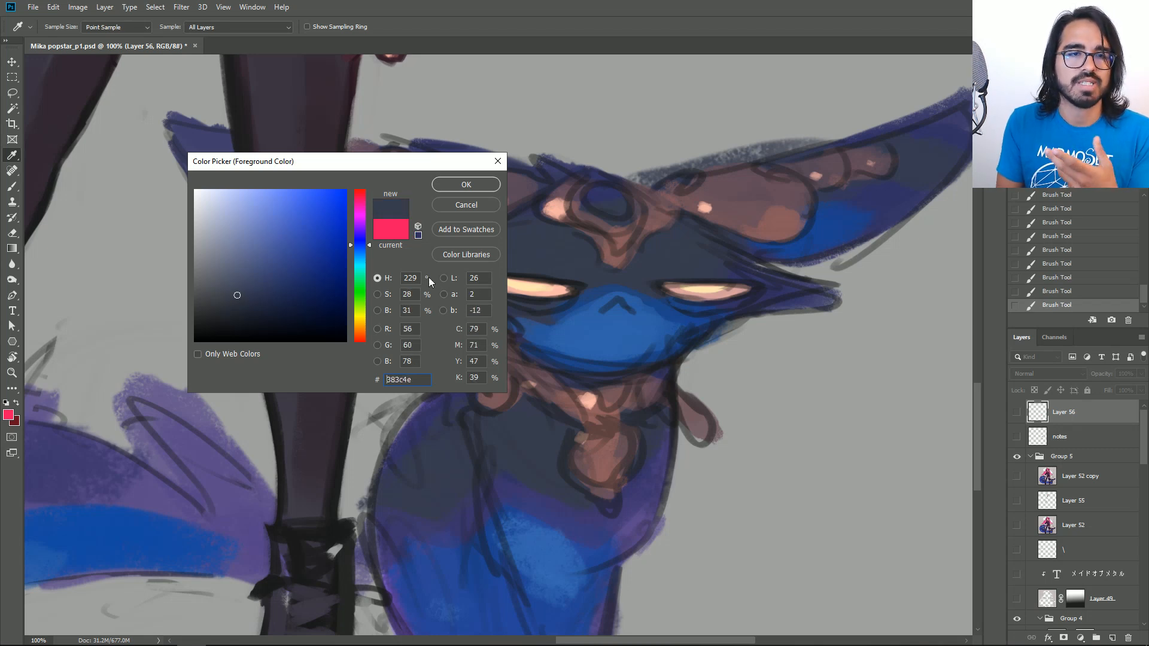
click(657, 311)
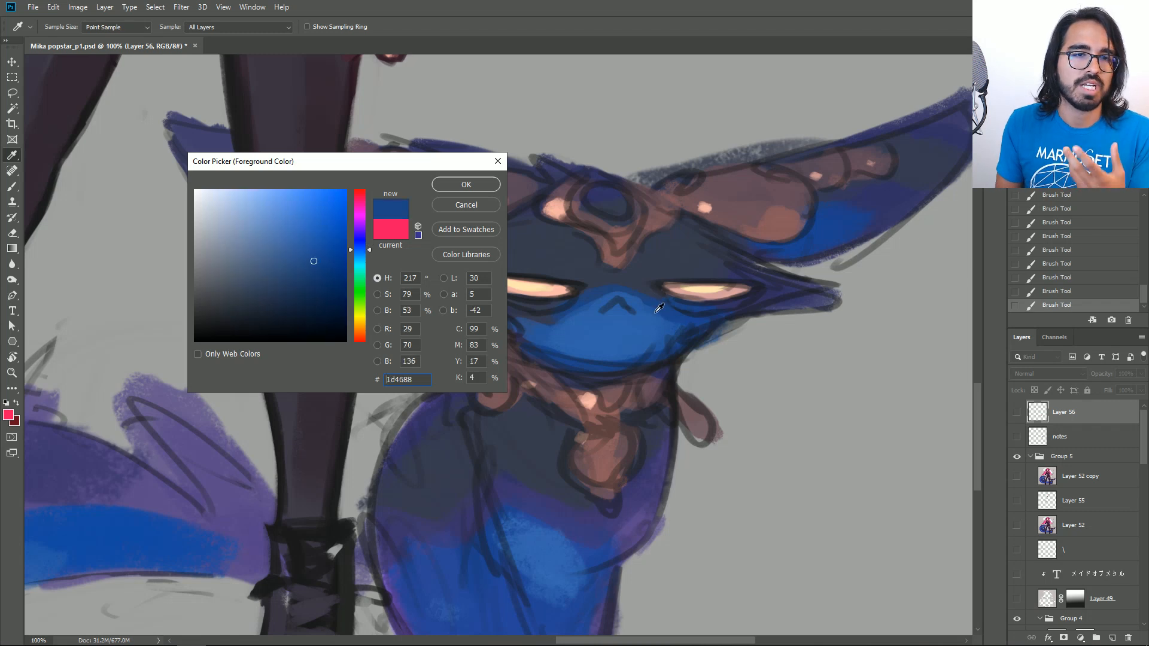
mouse_move(317, 262)
mouse_down()
mouse_move(264, 289)
mouse_move(330, 250)
mouse_move(226, 305)
mouse_move(331, 249)
mouse_up()
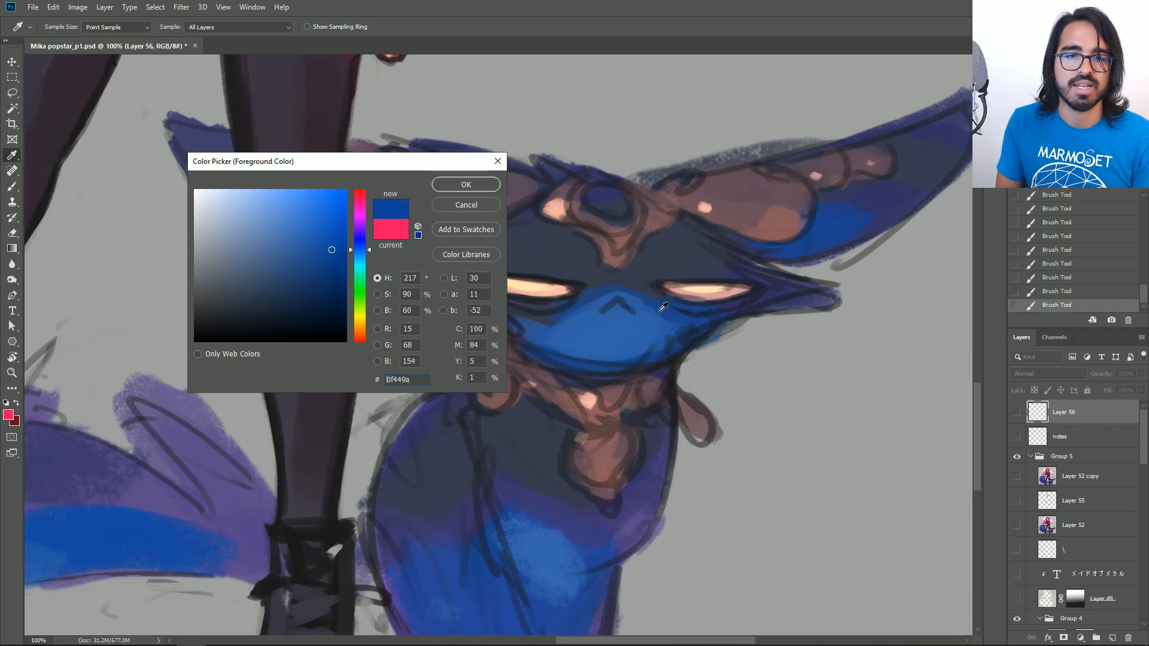
click(652, 274)
click(660, 311)
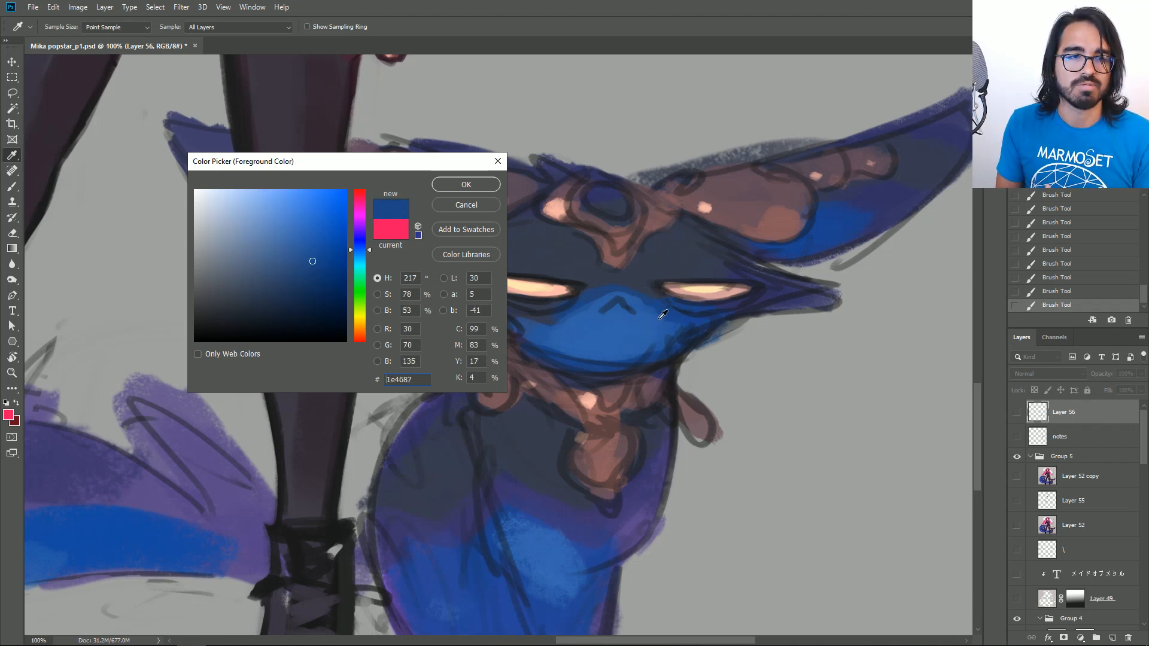
Step: Sample the lighter blue of the creature's muzzle from chin to brow in the Color Picker to examine the color shift
click(615, 339)
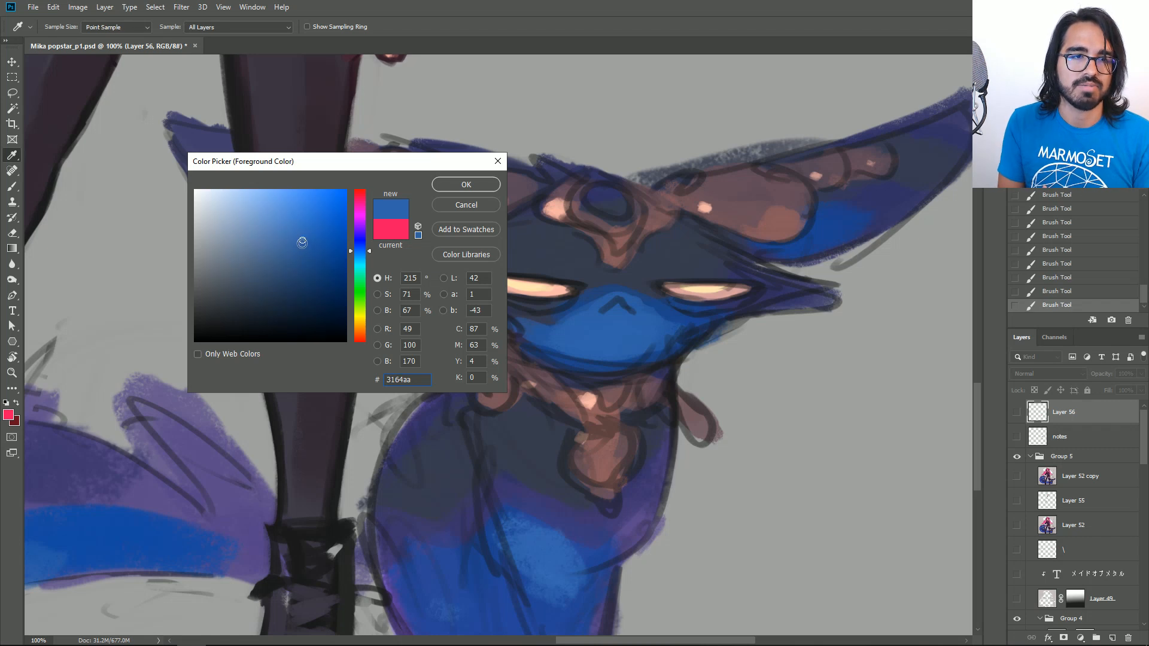
click(619, 355)
click(625, 357)
mouse_move(645, 331)
mouse_down()
mouse_move(646, 276)
mouse_move(652, 306)
mouse_move(648, 281)
mouse_move(643, 317)
mouse_move(639, 275)
mouse_move(648, 298)
mouse_move(627, 341)
mouse_move(640, 277)
mouse_move(645, 323)
mouse_move(640, 274)
mouse_move(642, 290)
mouse_up()
mouse_move(262, 295)
mouse_down()
mouse_move(282, 290)
mouse_move(304, 242)
mouse_move(313, 262)
mouse_move(228, 303)
mouse_move(285, 233)
mouse_up()
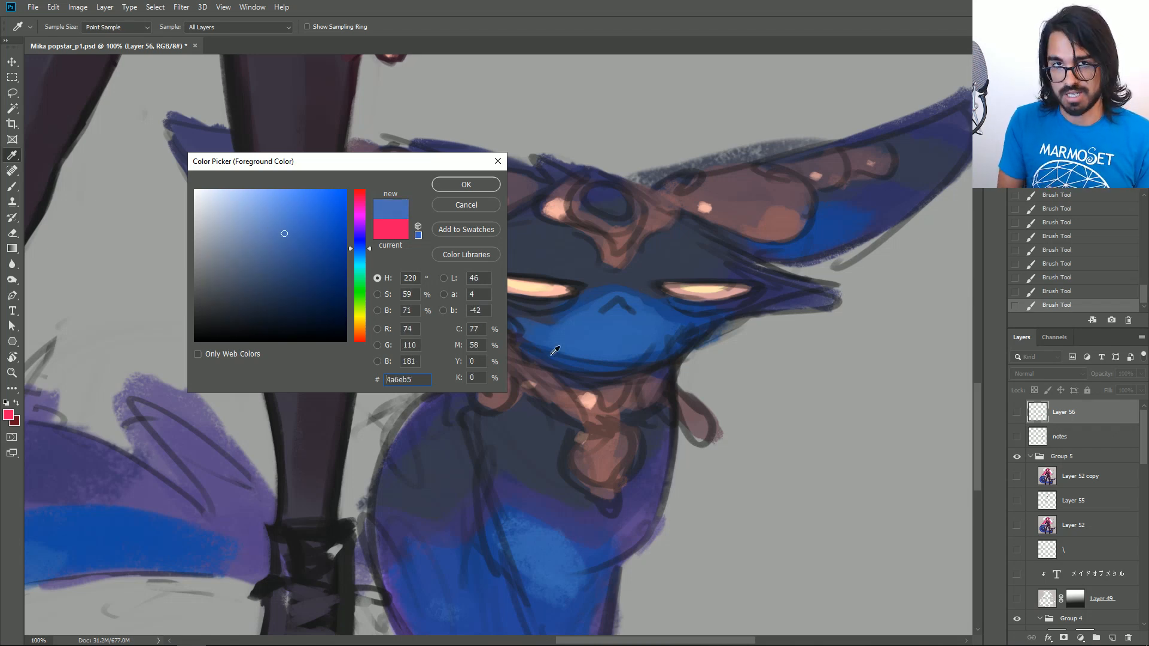
Step: Sample the creature's chest from the dark area through the purple transition to the blue, then discard the picked color
drag(542, 435, 541, 479)
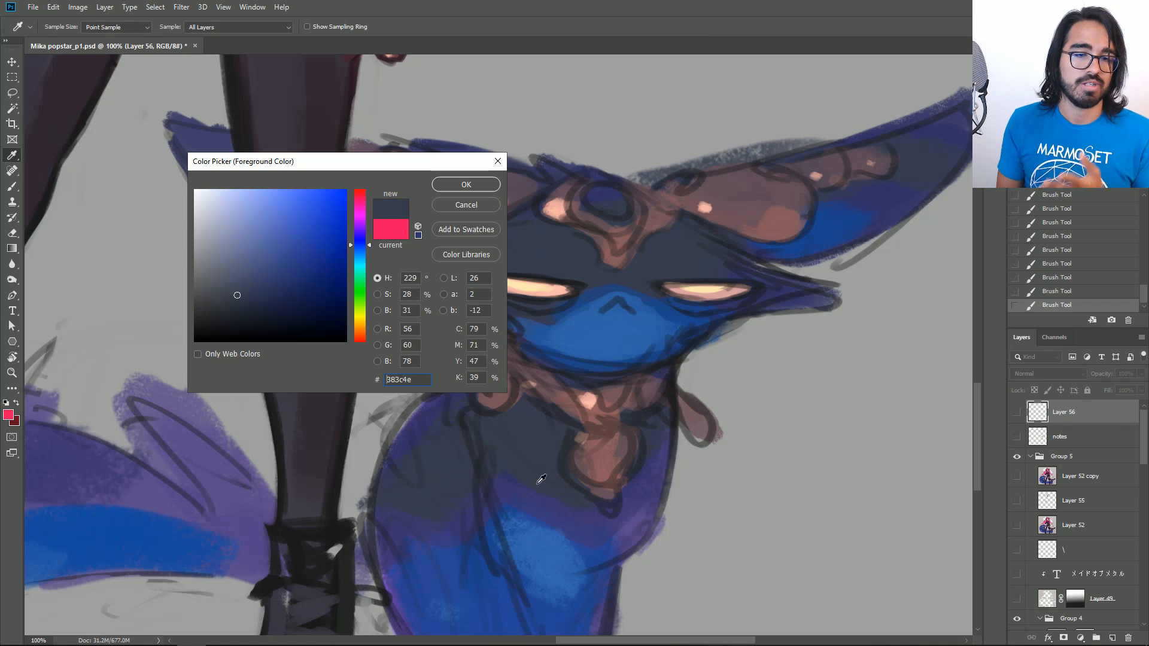
click(550, 508)
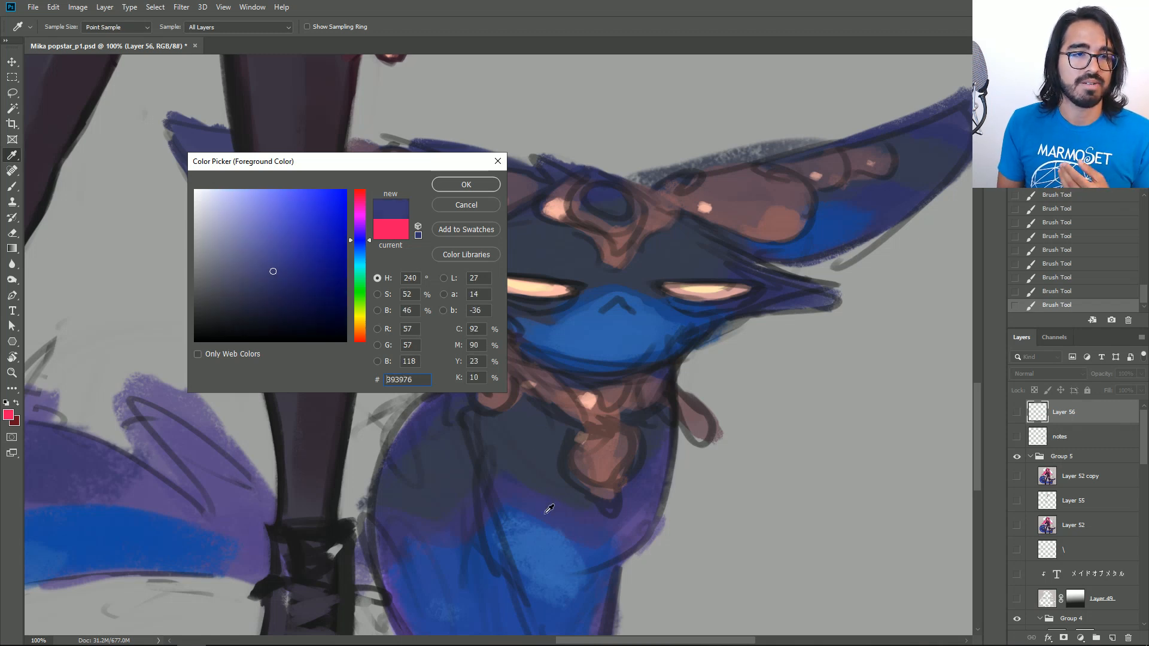
drag(528, 492, 515, 485)
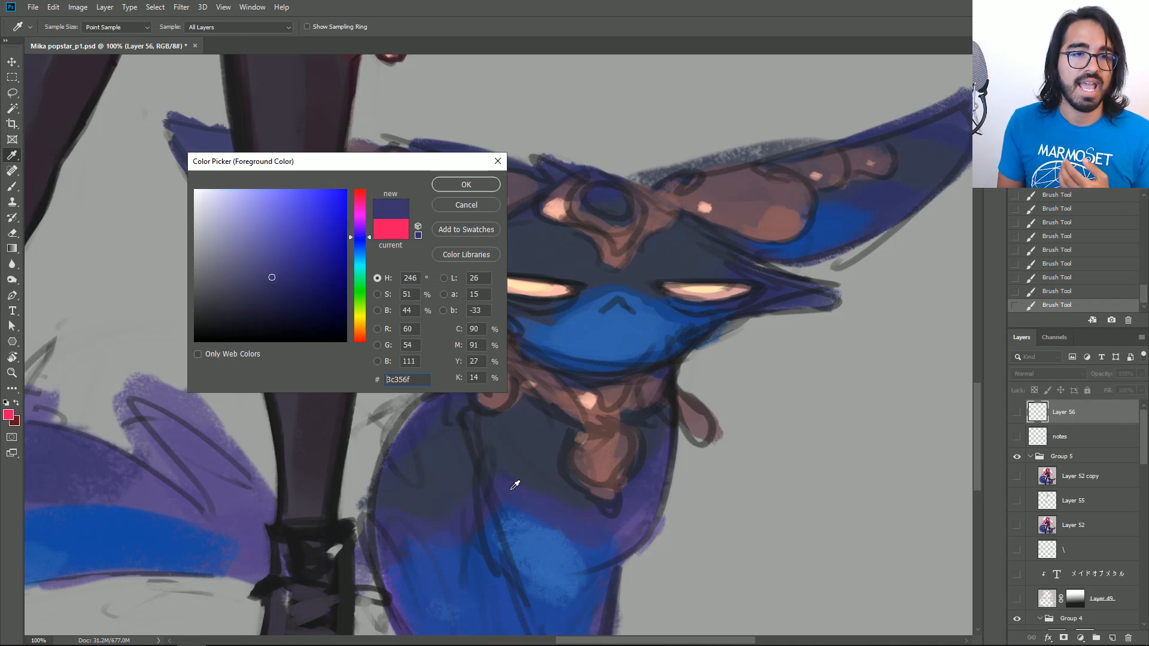
click(530, 470)
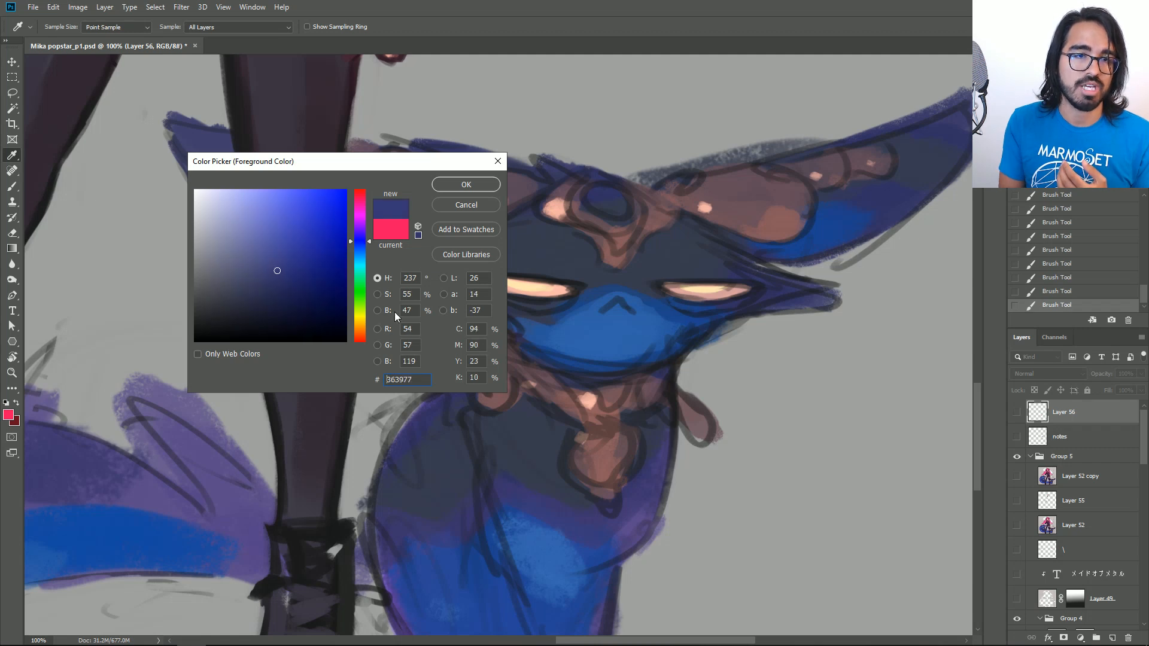
drag(364, 234, 365, 239)
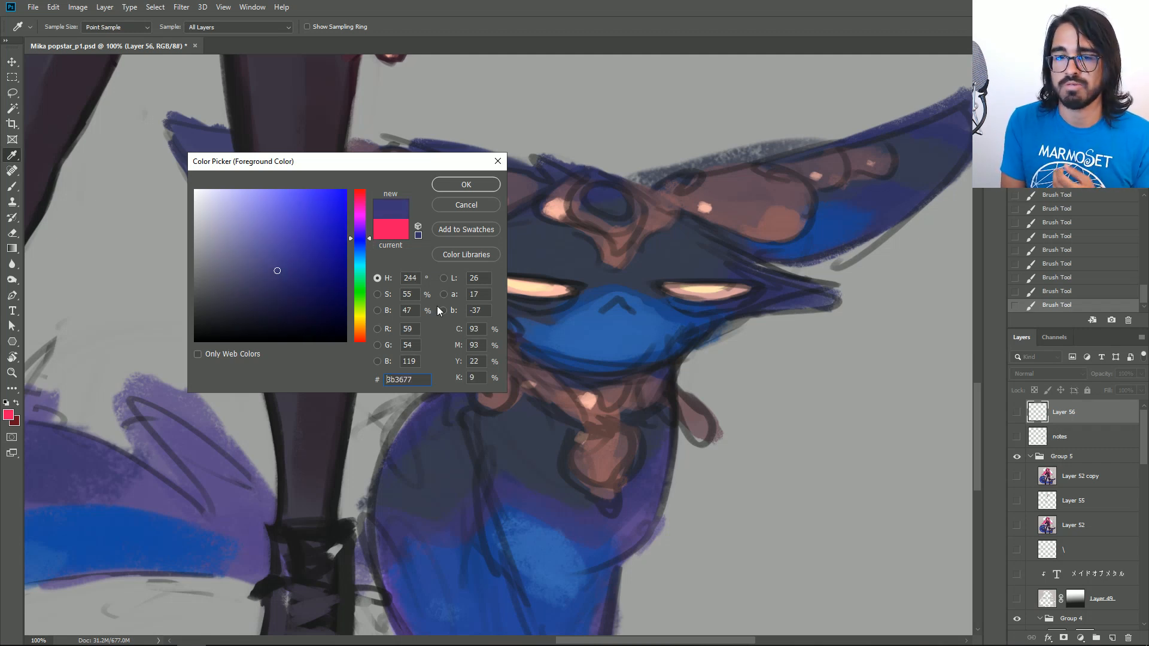
mouse_move(541, 487)
mouse_down()
mouse_move(546, 527)
mouse_move(555, 467)
mouse_move(542, 532)
mouse_move(542, 469)
mouse_move(547, 541)
mouse_up()
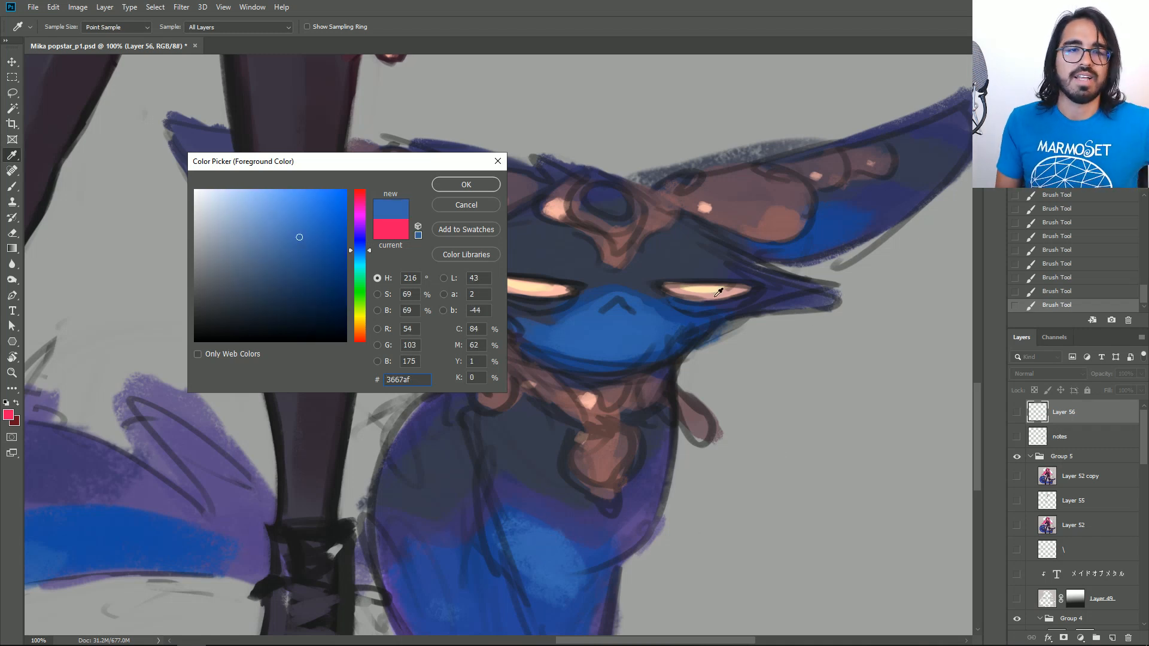
click(467, 205)
Step: Show Layer 56 and outline the dark chest area below the creature's collar with the pinkish red brush
key(b)
drag(179, 239, 928, 503)
drag(499, 345, 512, 401)
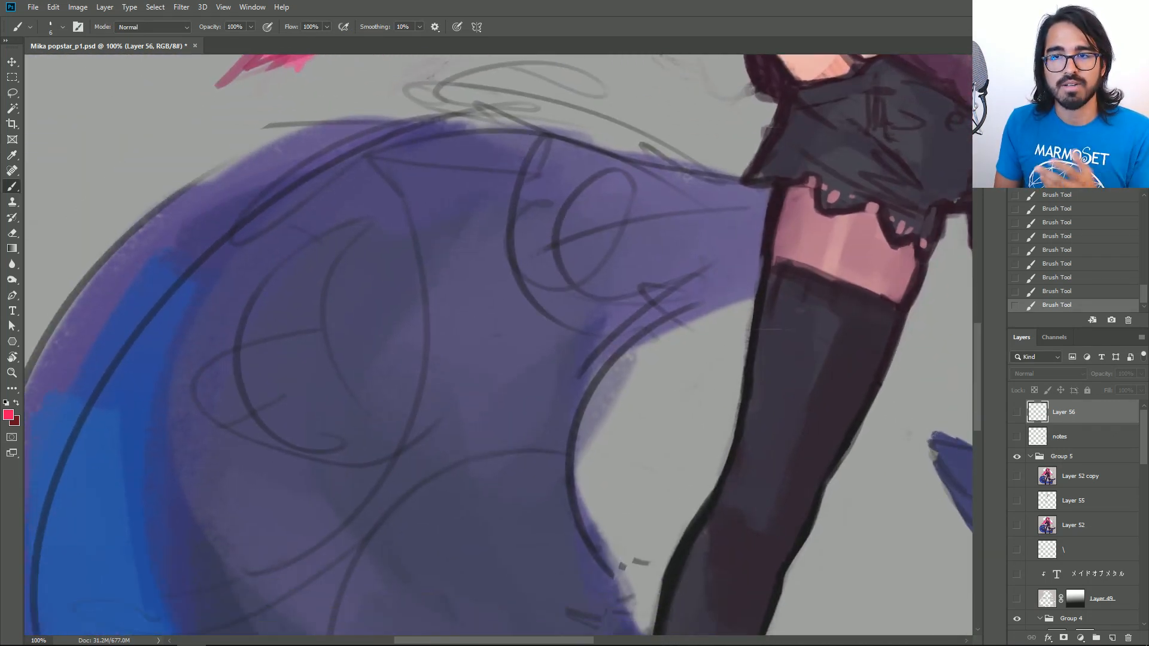
key(ctrl+minus)
drag(749, 449, 503, 282)
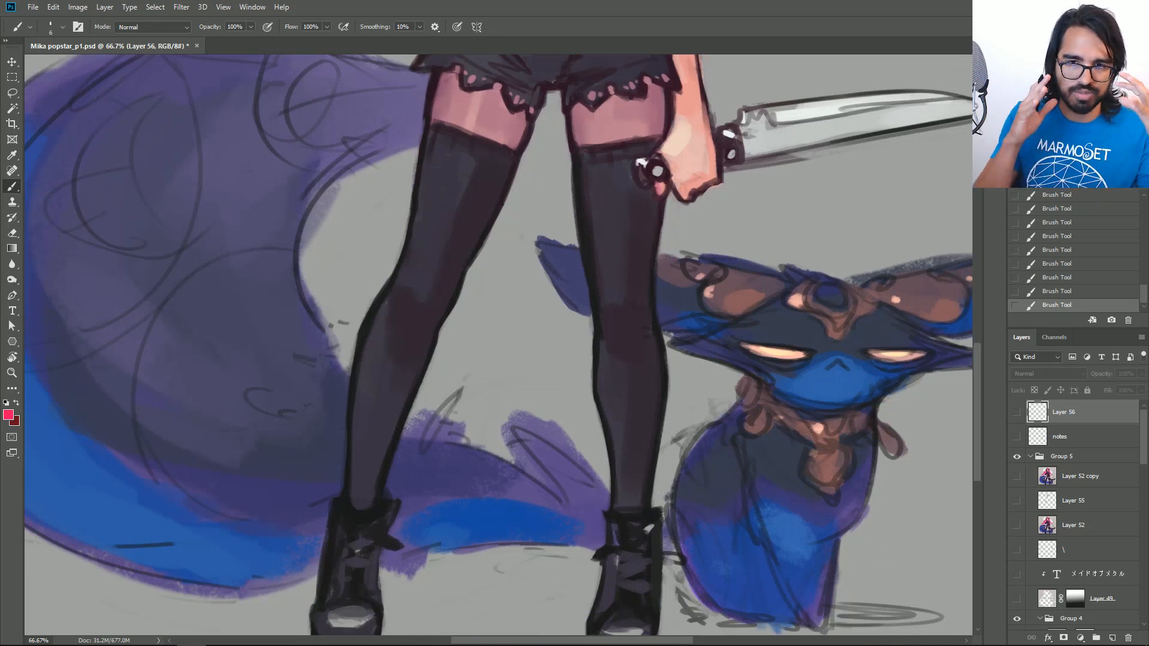
drag(898, 308, 779, 272)
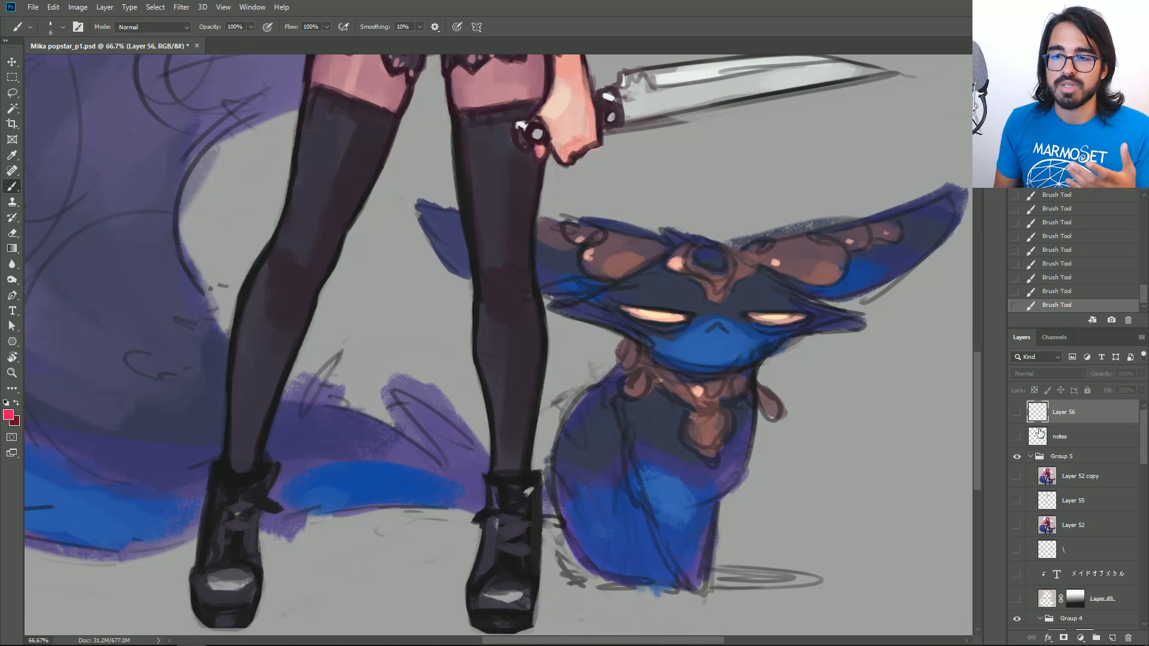
click(1017, 413)
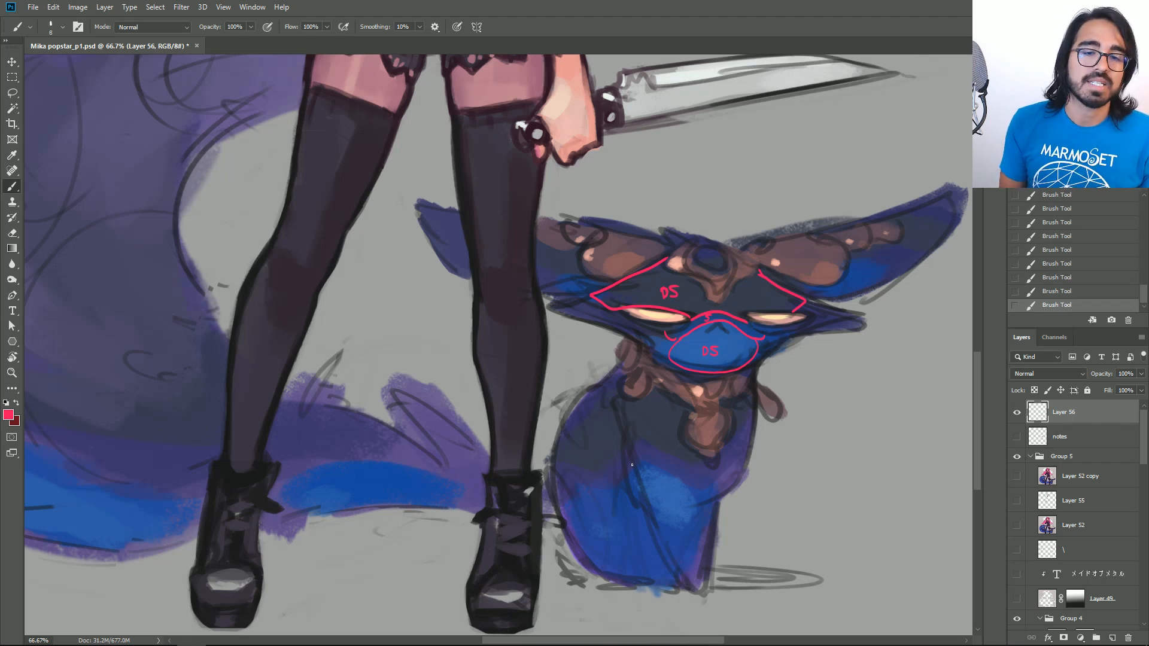
mouse_move(568, 490)
mouse_down()
mouse_move(616, 481)
mouse_move(642, 458)
mouse_move(600, 469)
mouse_move(696, 484)
mouse_move(745, 398)
mouse_move(593, 380)
mouse_move(563, 479)
mouse_up()
key(ctrl+z)
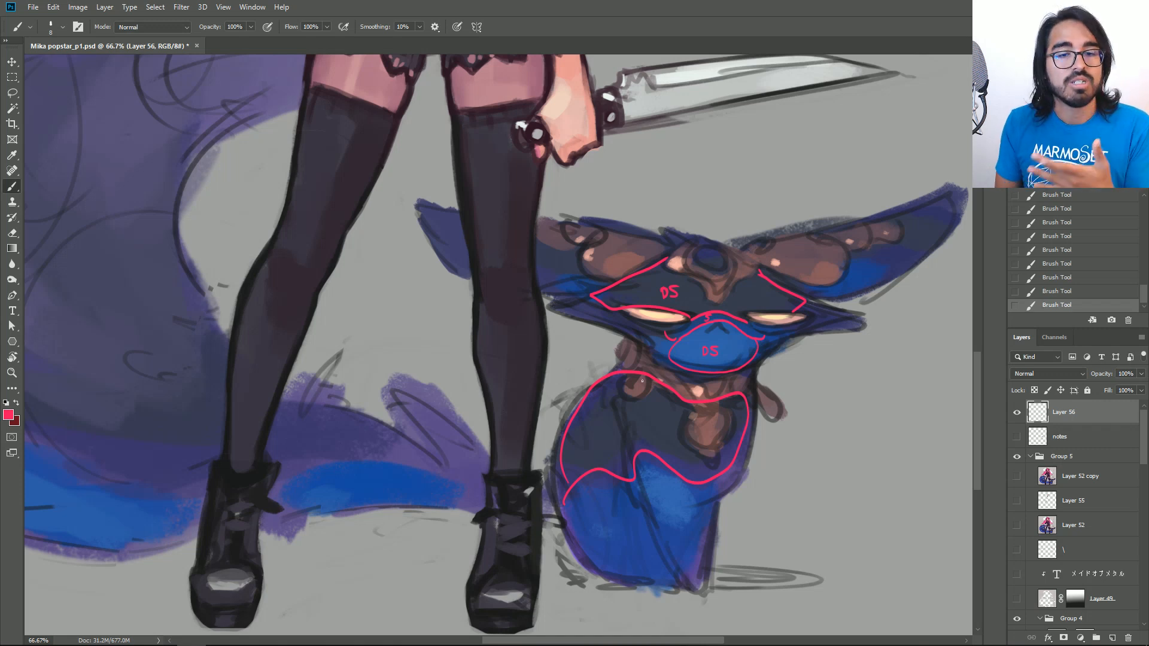
Step: Mark the light direction with an arrow and parallel diagonal strokes beside the character's pink hair
drag(539, 120, 559, 566)
drag(509, 209, 605, 447)
mouse_move(651, 77)
mouse_down()
mouse_move(606, 144)
mouse_move(622, 137)
mouse_up()
drag(710, 87, 627, 177)
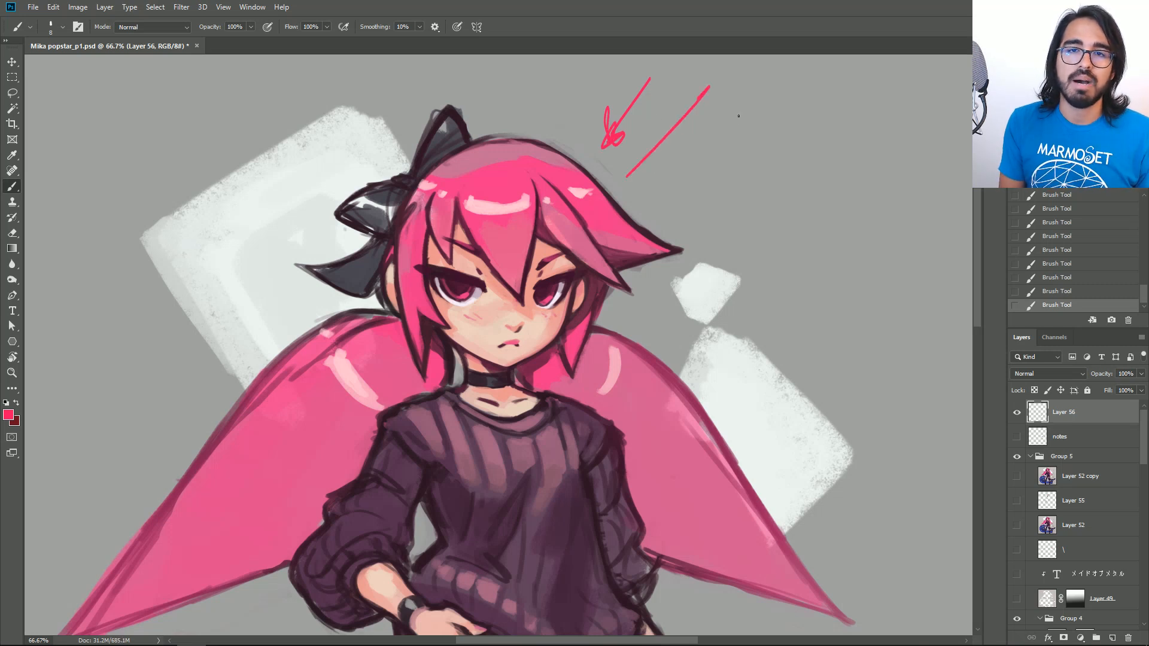
drag(773, 95, 680, 215)
drag(766, 150, 744, 176)
Step: Outline the lit upper chest area of the character's sweater with the brush, then undo the outline
mouse_move(446, 372)
mouse_down()
mouse_move(366, 246)
mouse_move(419, 368)
mouse_up()
key(ctrl+z)
scroll(927, 174, down, 4)
mouse_move(436, 328)
mouse_down()
mouse_move(542, 363)
mouse_move(548, 276)
mouse_move(414, 277)
mouse_up()
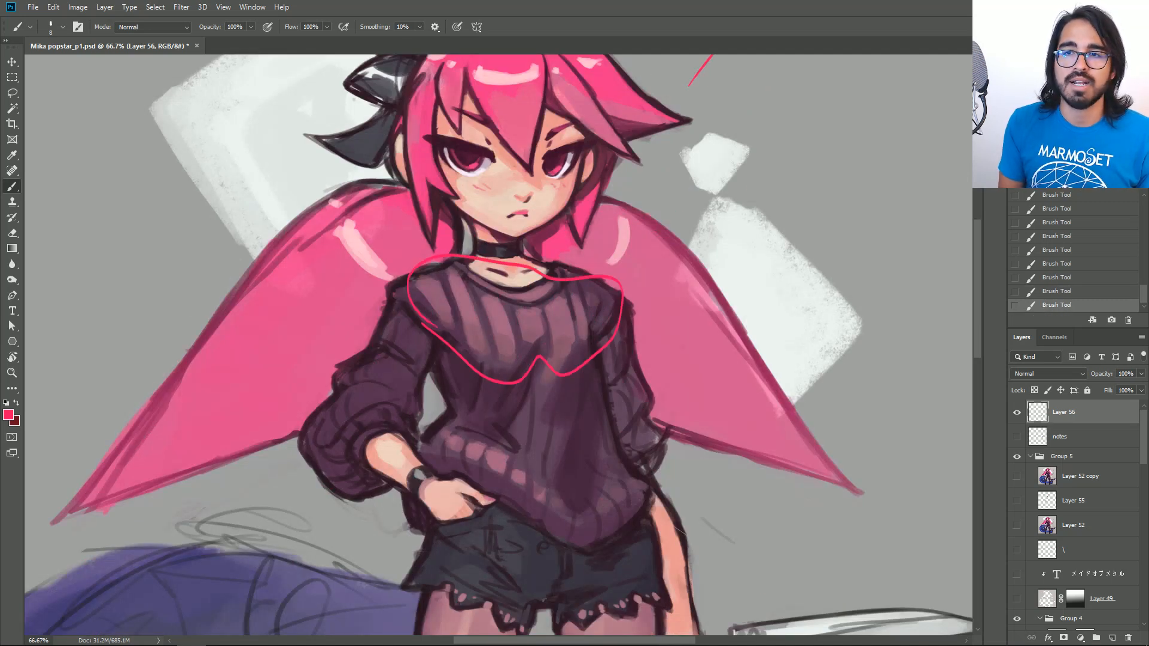
key(ctrl+z)
Step: Draw a downward arrow above the creature's head and sketch a small cylinder with light rays beside its feet
scroll(498, 349, down, 5)
scroll(498, 349, up, 7)
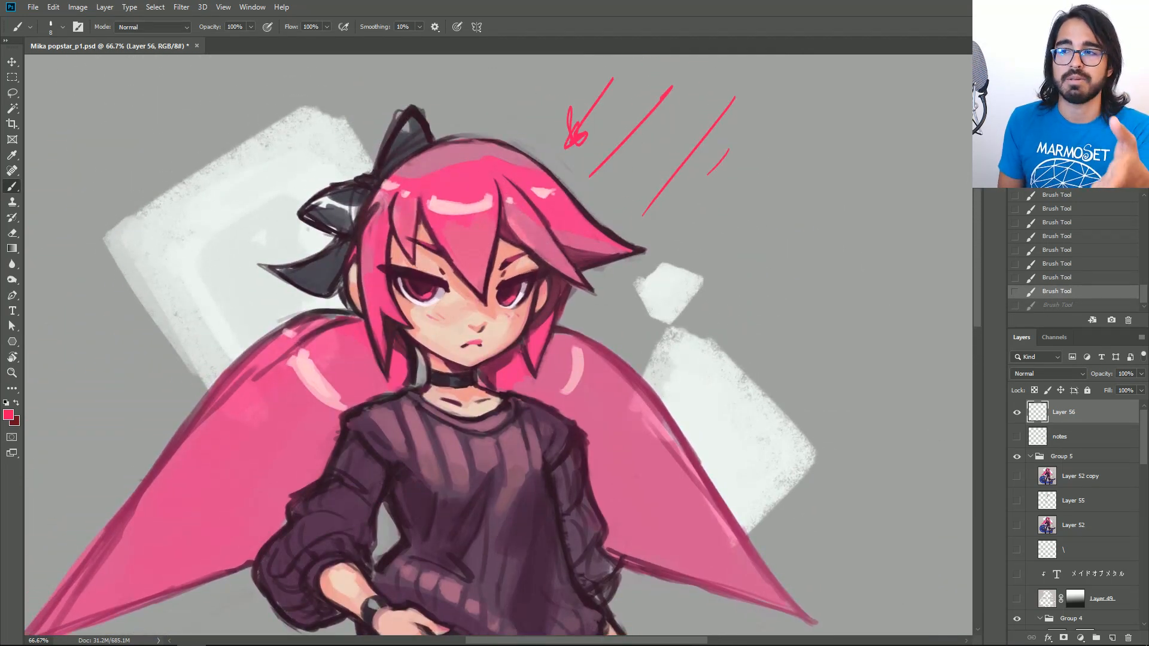
scroll(421, 357, down, 5)
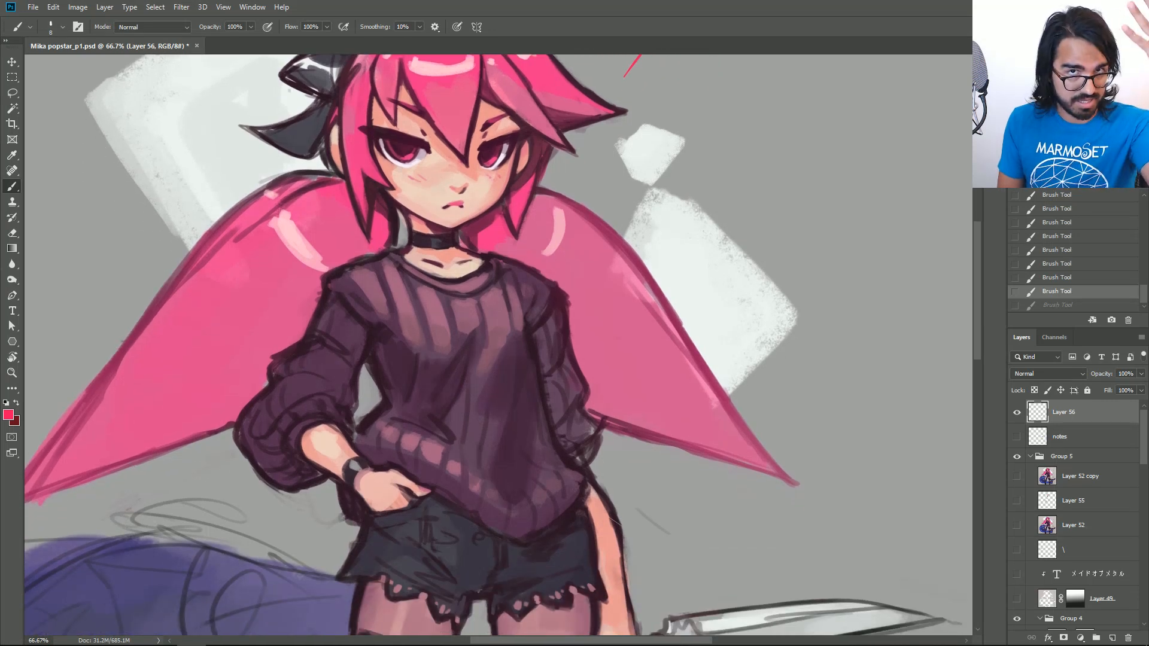
scroll(498, 344, down, 15)
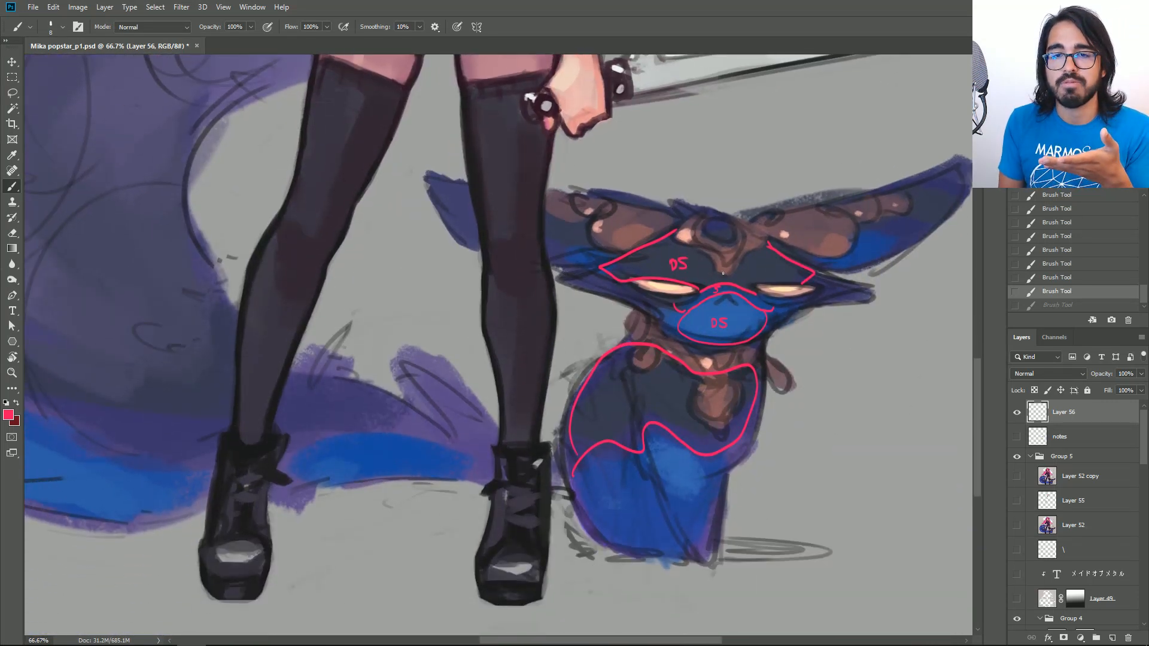
drag(682, 208, 694, 190)
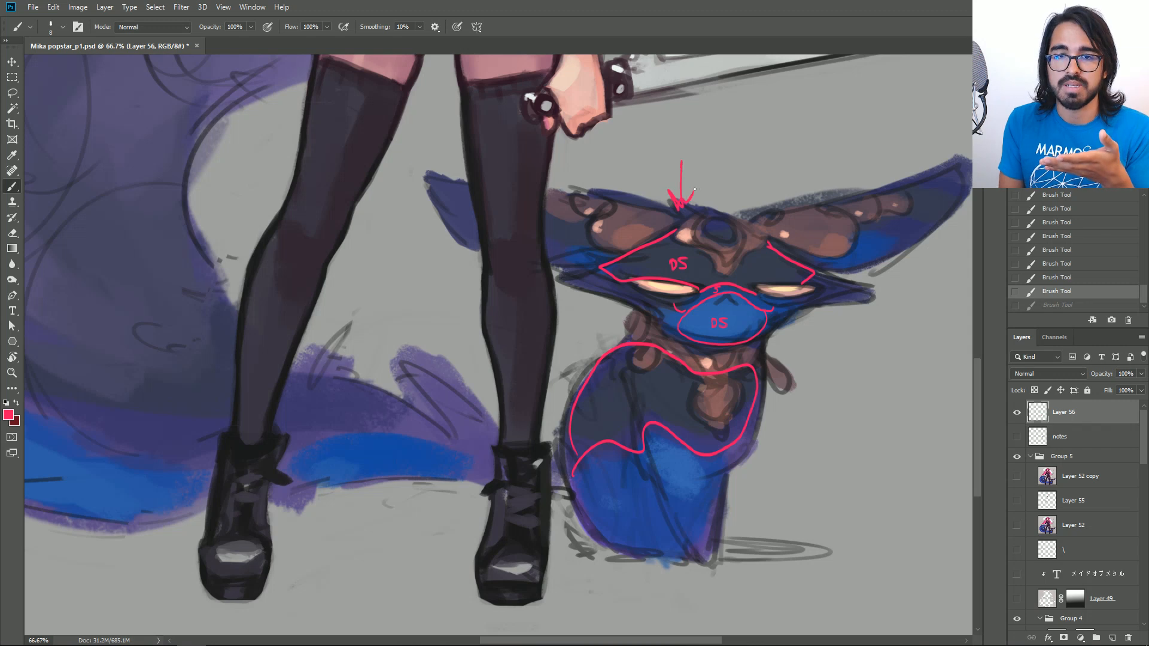
mouse_move(746, 583)
mouse_down()
mouse_move(779, 564)
mouse_move(750, 604)
mouse_move(790, 569)
mouse_up()
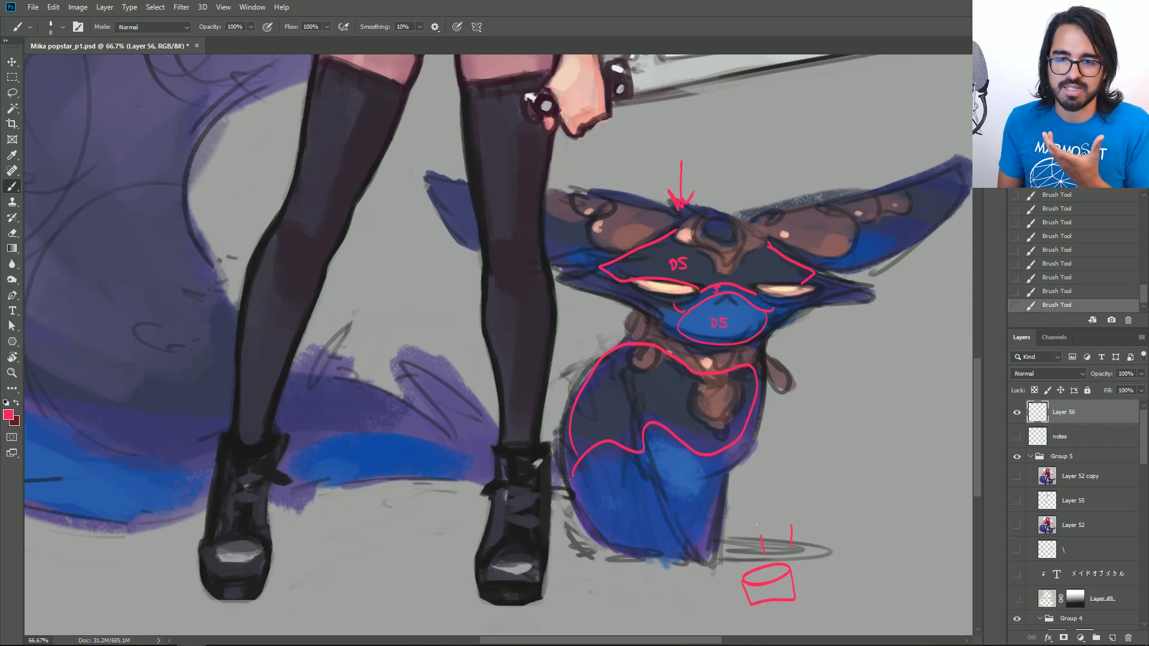
Step: Outline the light blue front of the creature's lower body and hide Layer 56
mouse_move(744, 443)
mouse_down()
mouse_move(725, 470)
mouse_move(712, 552)
mouse_move(663, 497)
mouse_up()
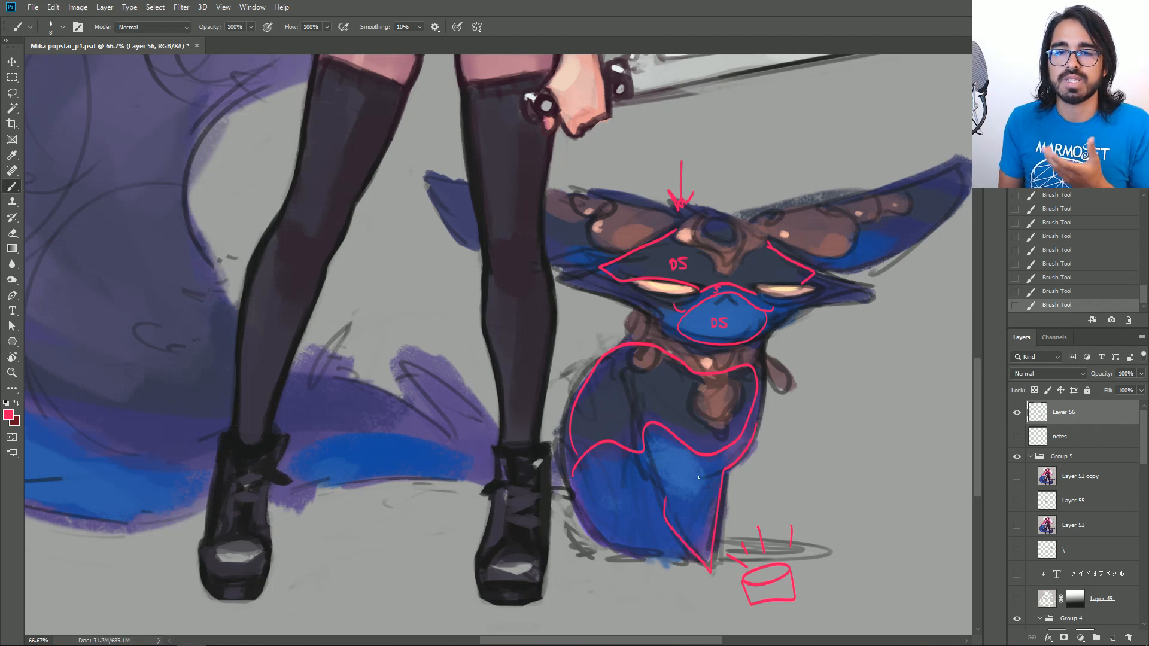
click(1017, 413)
key(ctrl+minus)
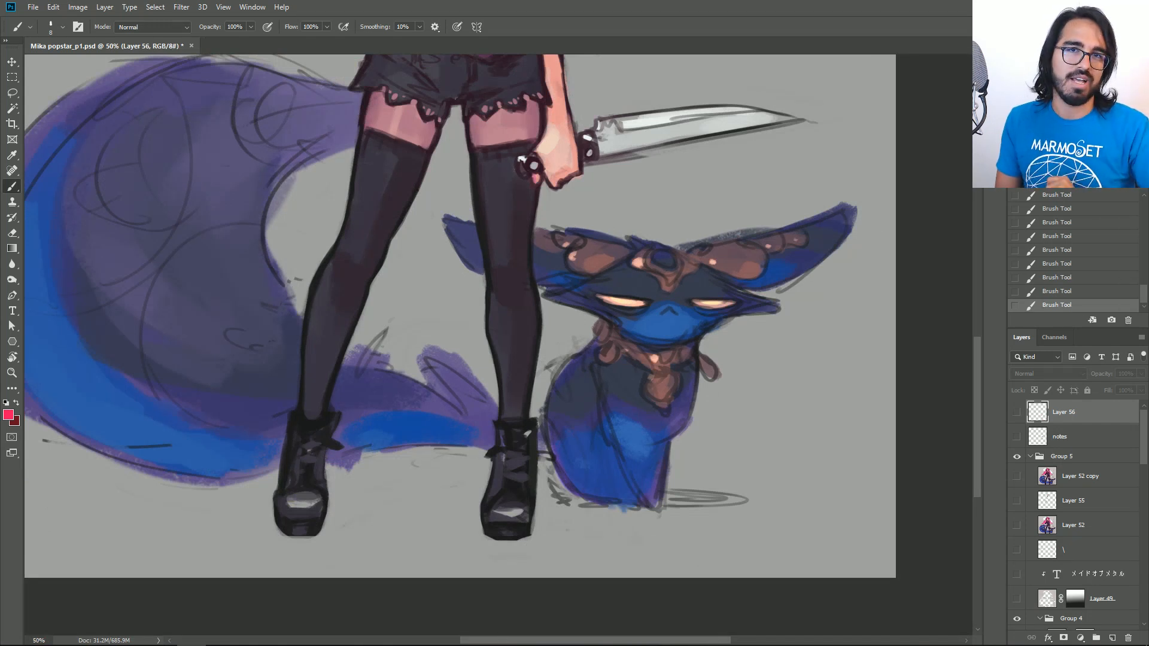
drag(497, 269, 574, 380)
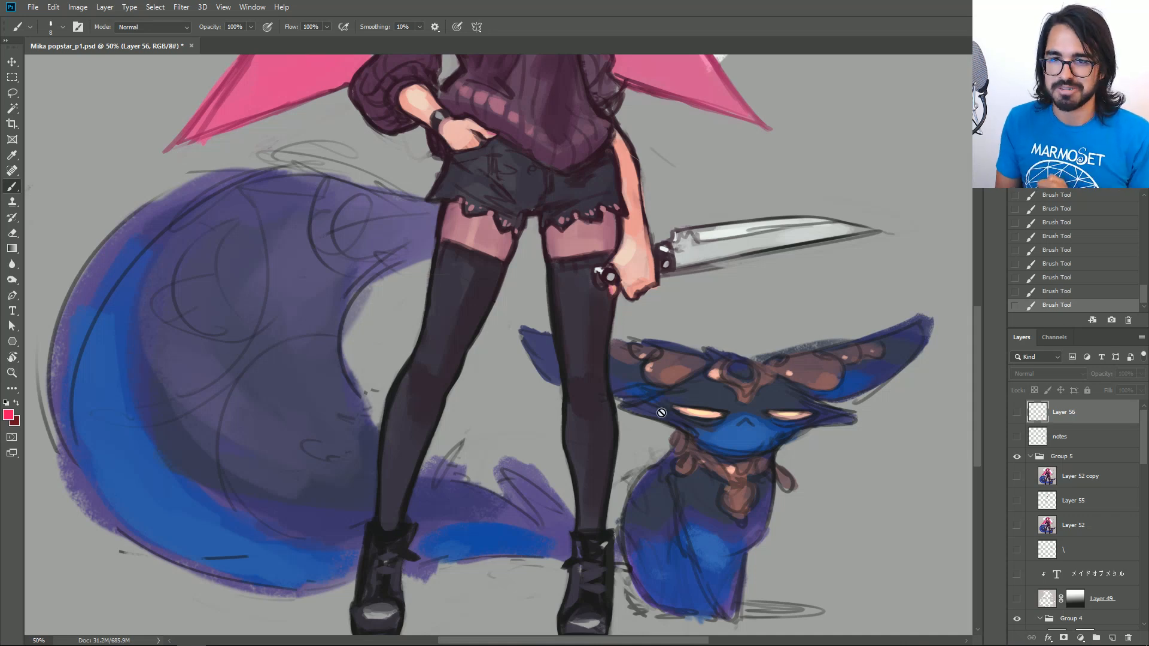
Step: Show Layer 56 again, stroke along the creature's brown headpiece, and hide the annotations
click(1018, 435)
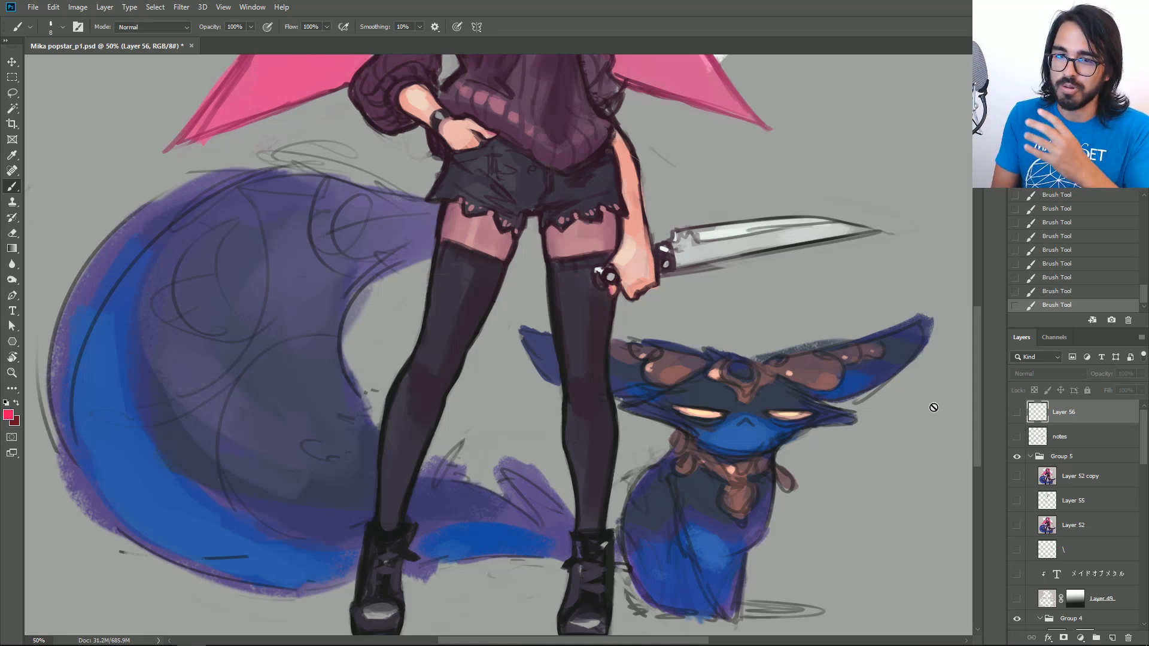
click(1018, 413)
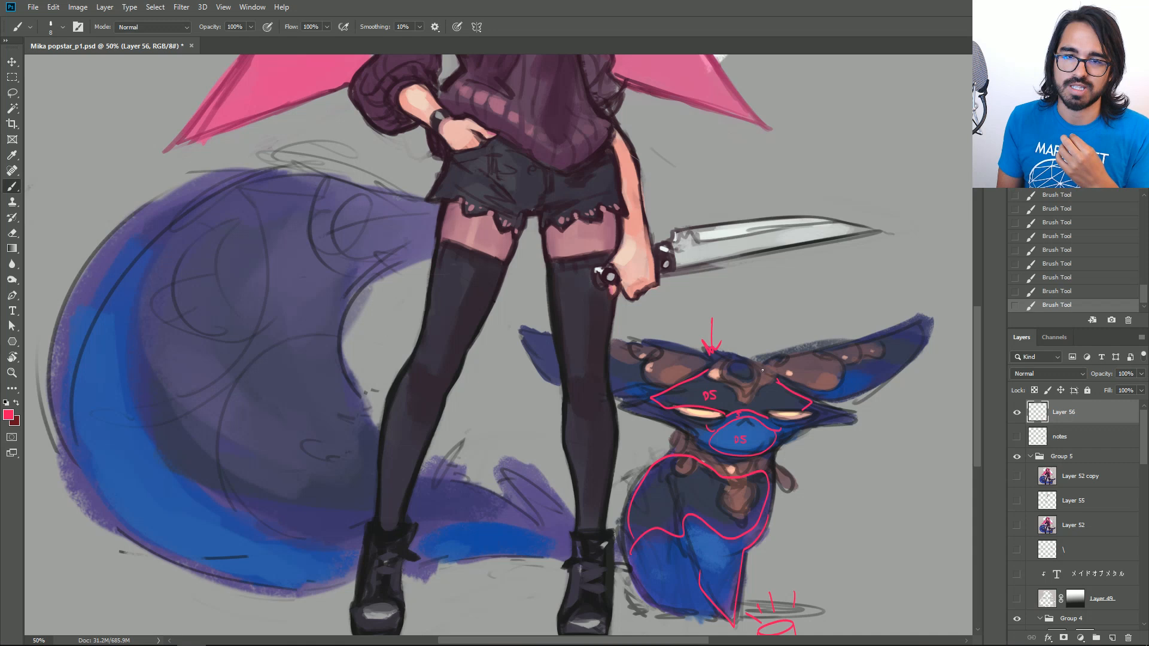
mouse_move(648, 379)
mouse_down()
mouse_move(658, 346)
mouse_move(697, 355)
mouse_up()
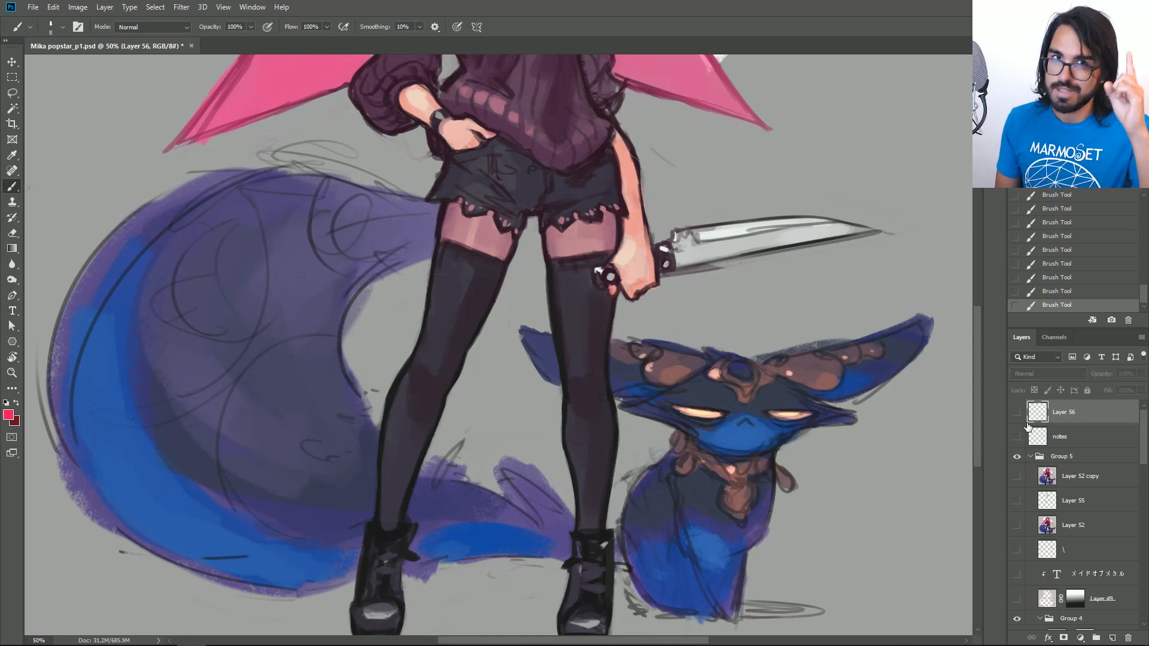
Step: Toggle the visibility of Layer 42 to compare the creature's rough color sketch with its detailed painting
scroll(1028, 500, down, 6)
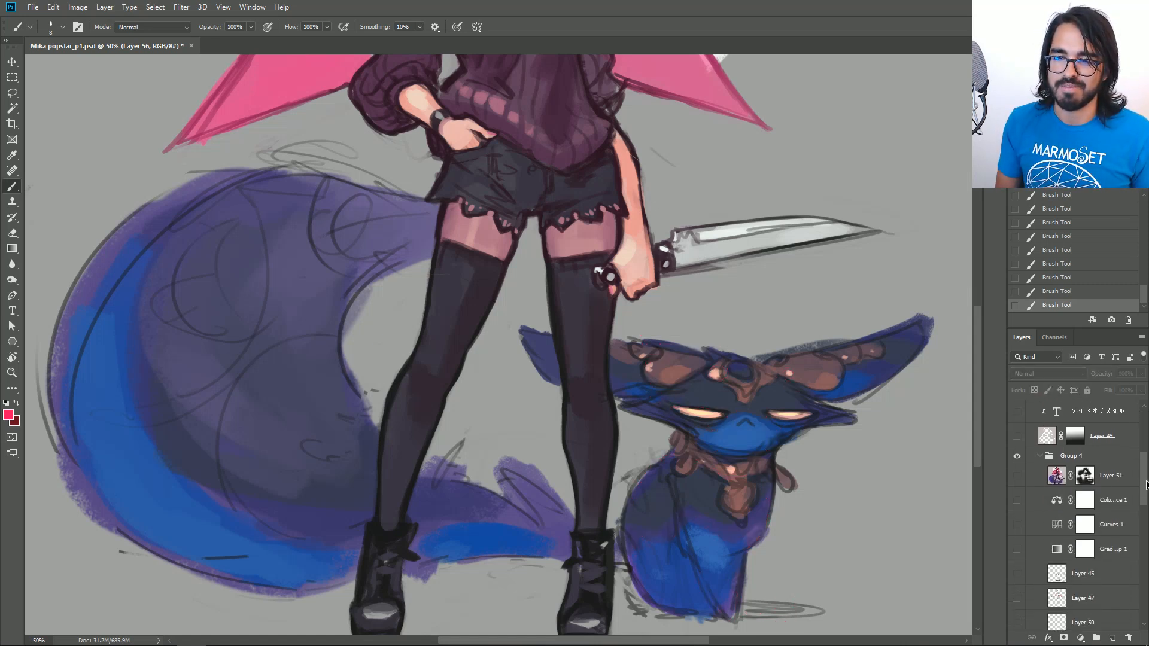
click(1017, 477)
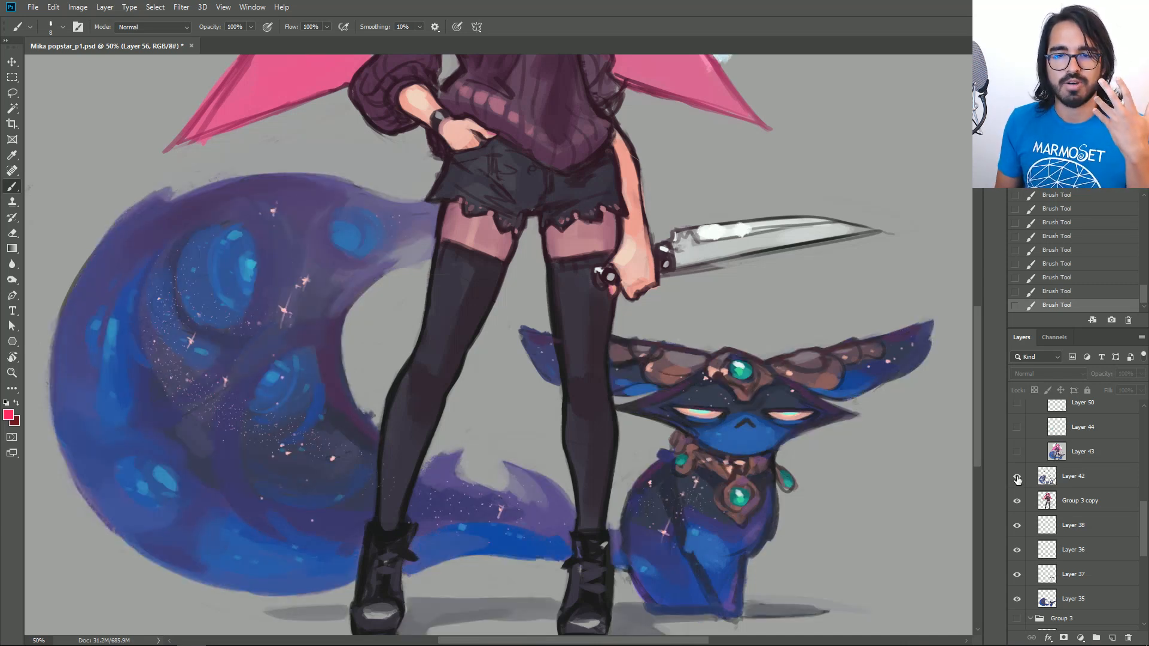
click(1017, 477)
click(1017, 477)
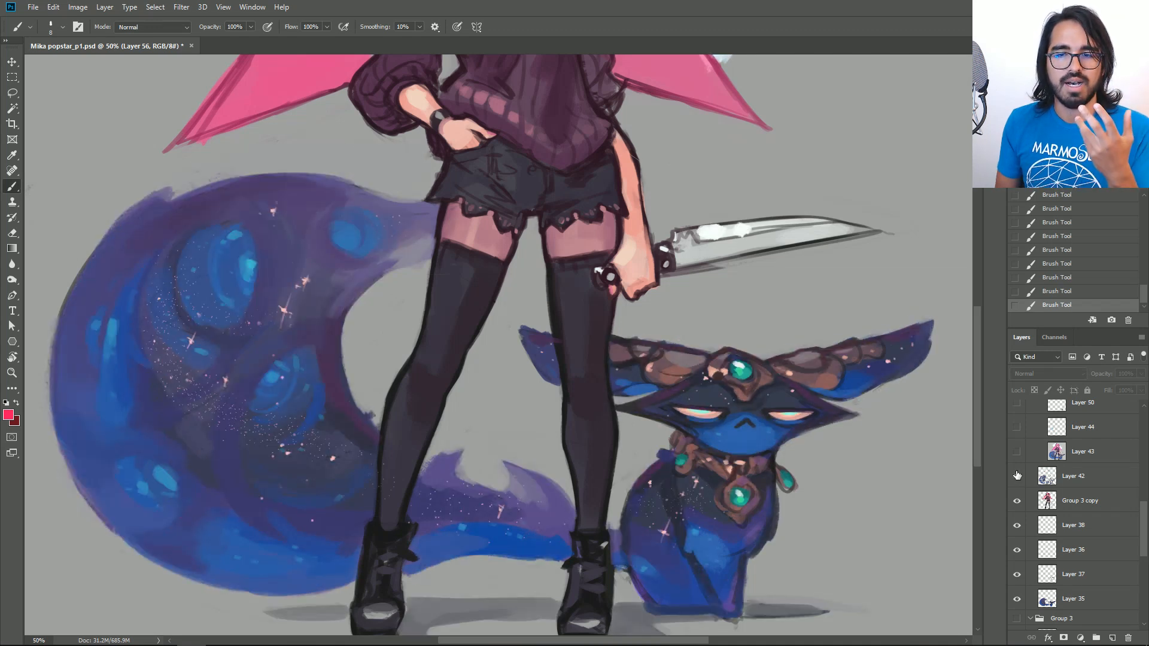
click(1017, 478)
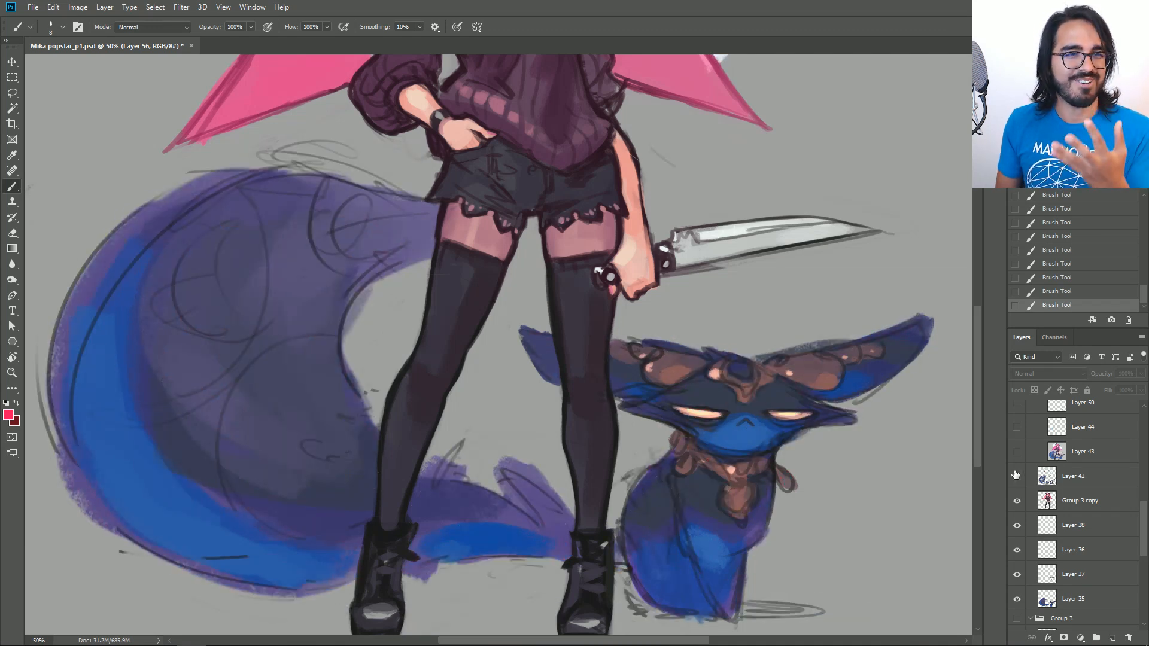
Step: Show Layer 42 again, make it active, and sample the dark forehead and blue face colors of the creature as the foreground color
click(1017, 478)
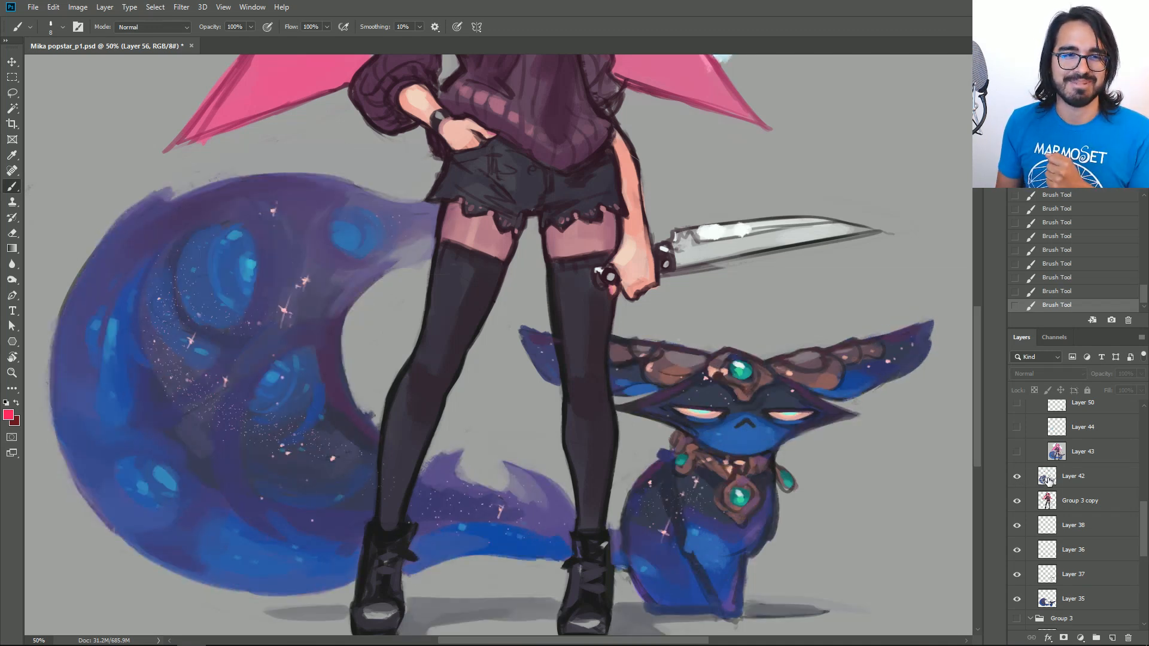
click(1082, 484)
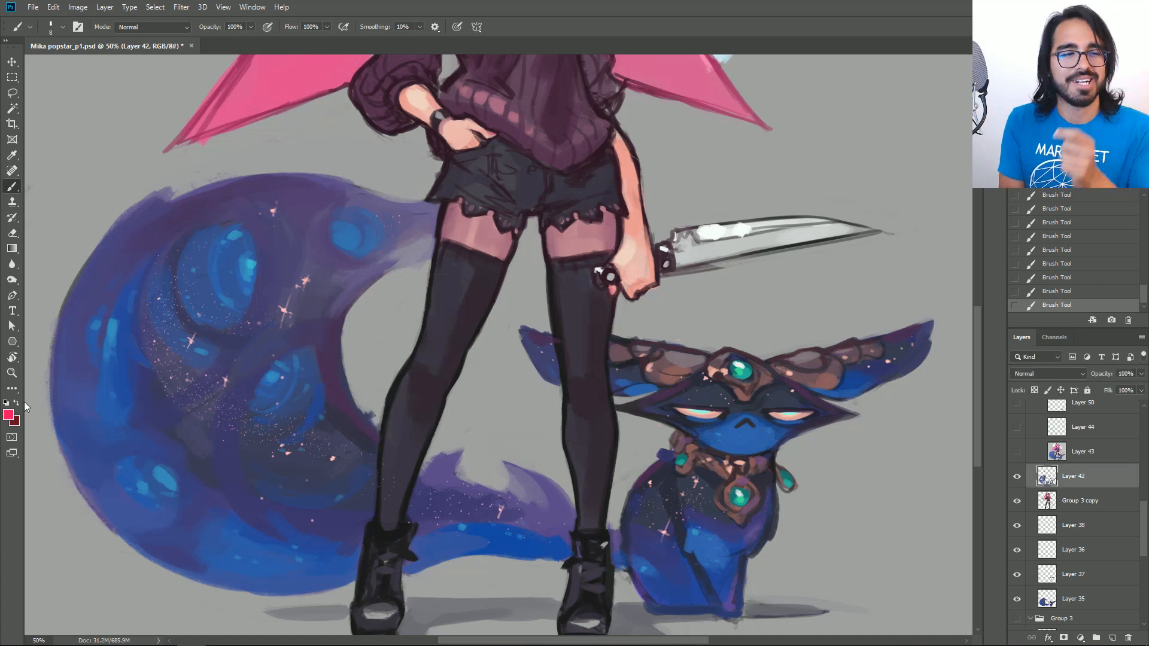
click(9, 416)
drag(390, 166, 441, 152)
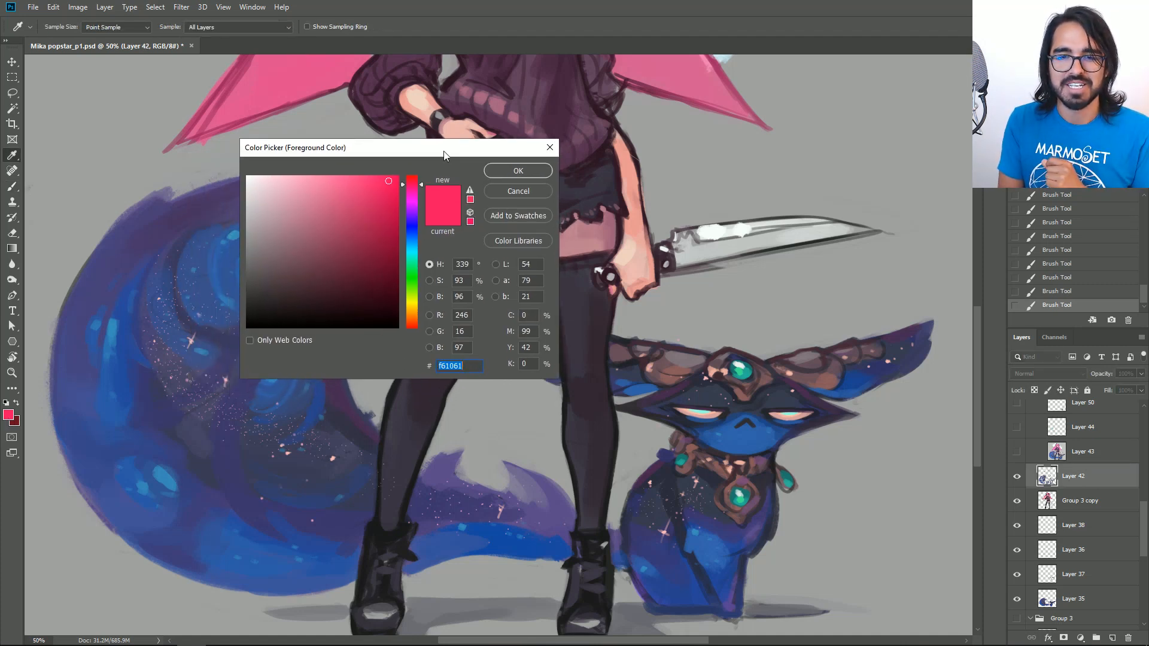
click(785, 398)
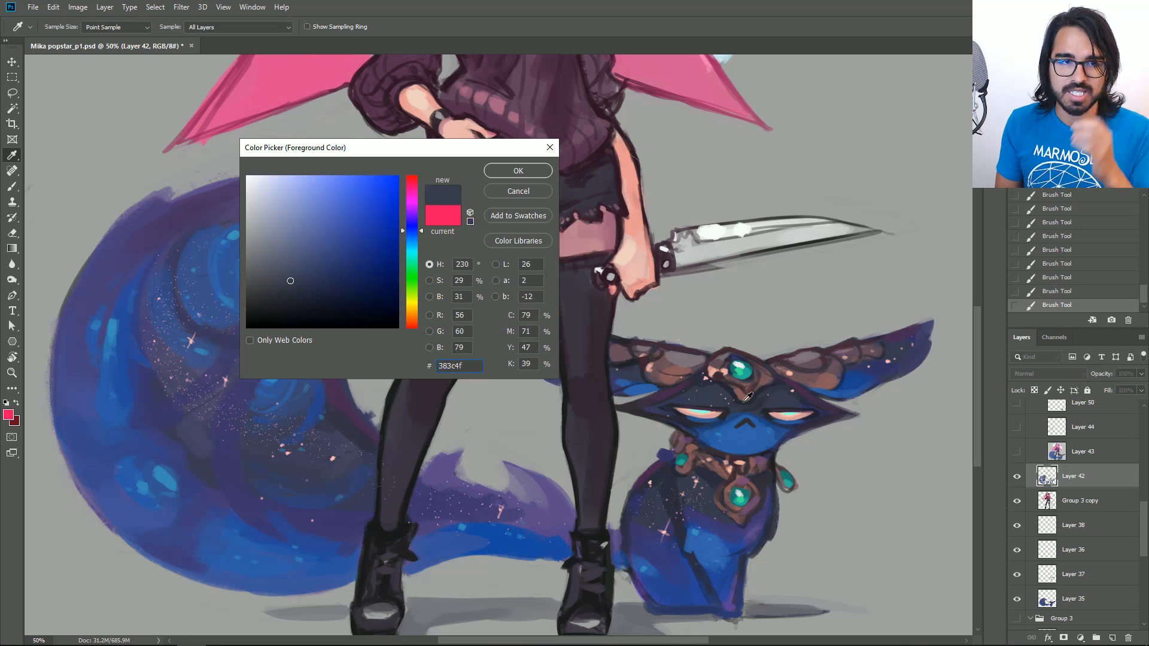
click(761, 413)
click(757, 438)
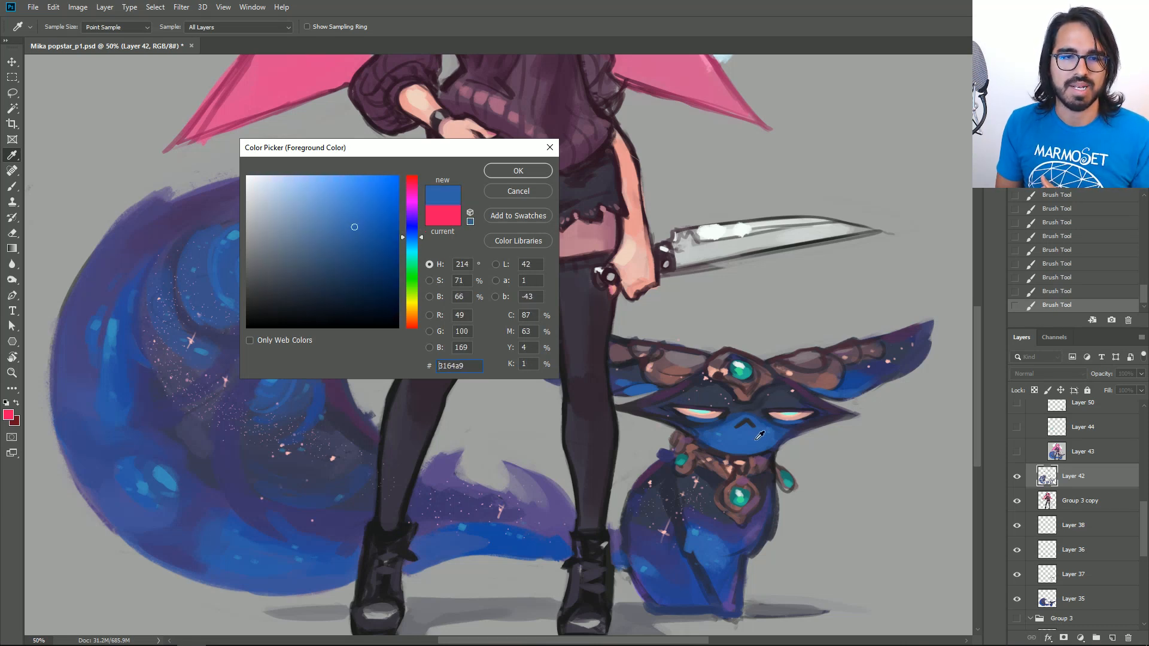
Step: Compare the purple edge of the creature's head with its dark forehead by sampling both in the color picker, and discard the color change
click(806, 384)
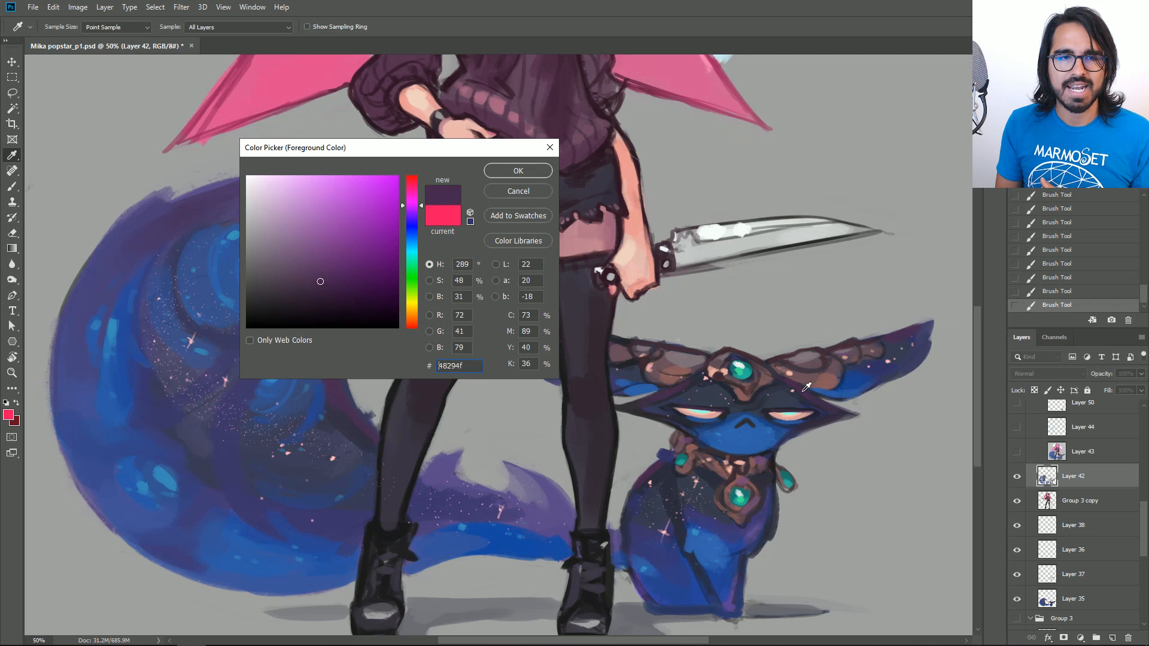
click(807, 386)
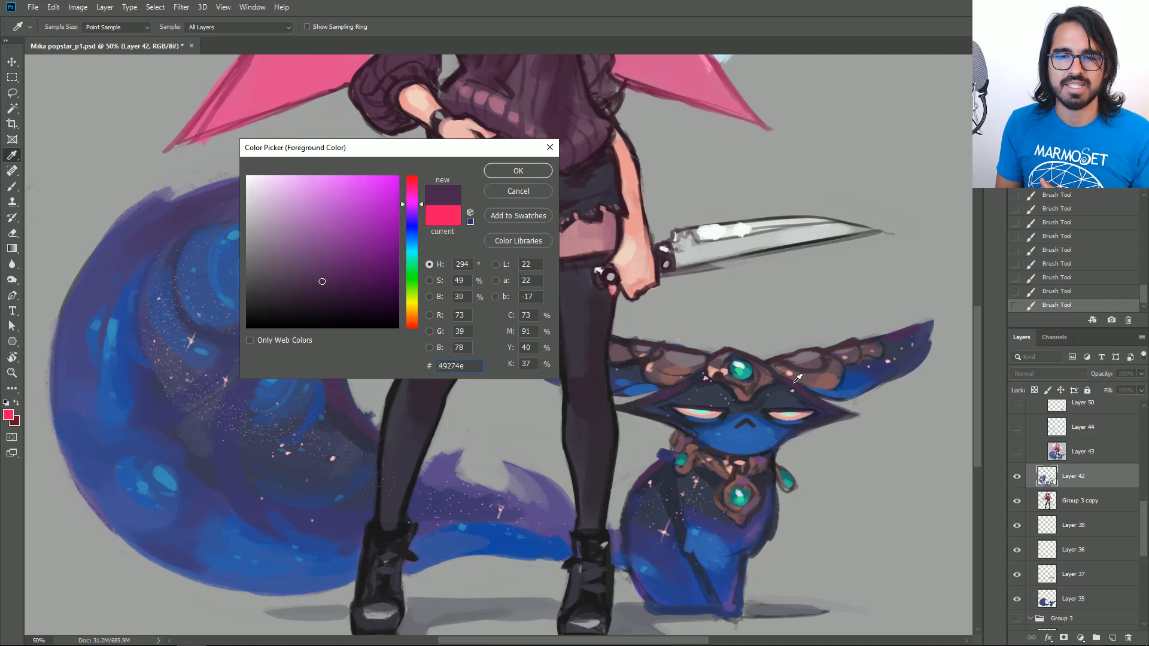
click(781, 397)
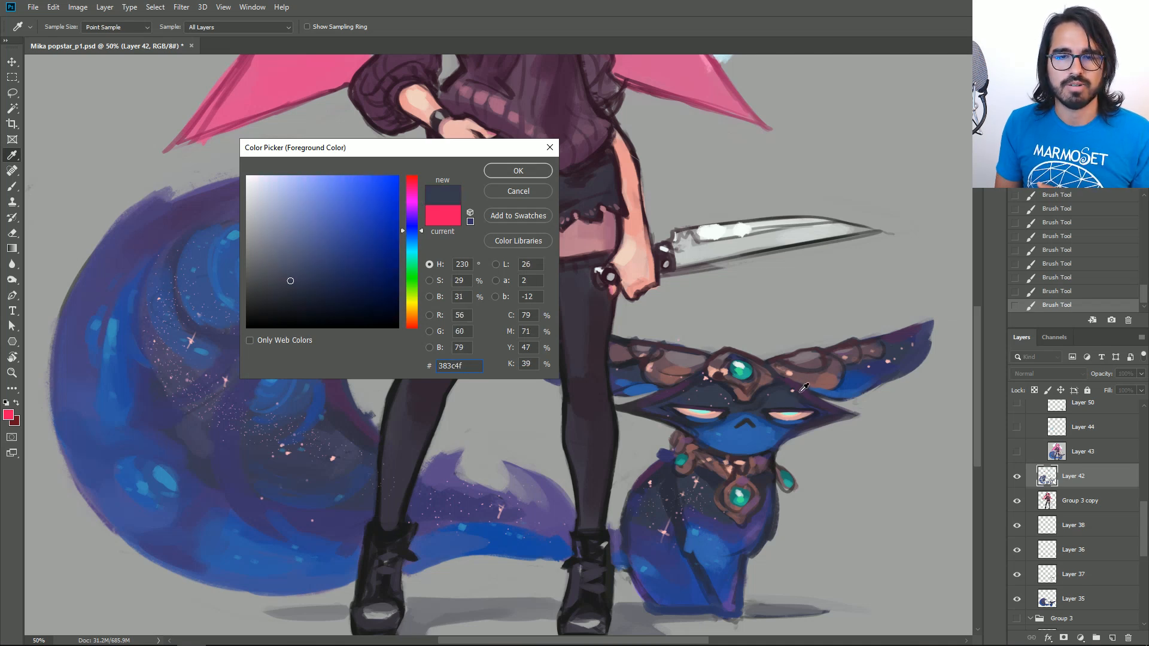
click(785, 397)
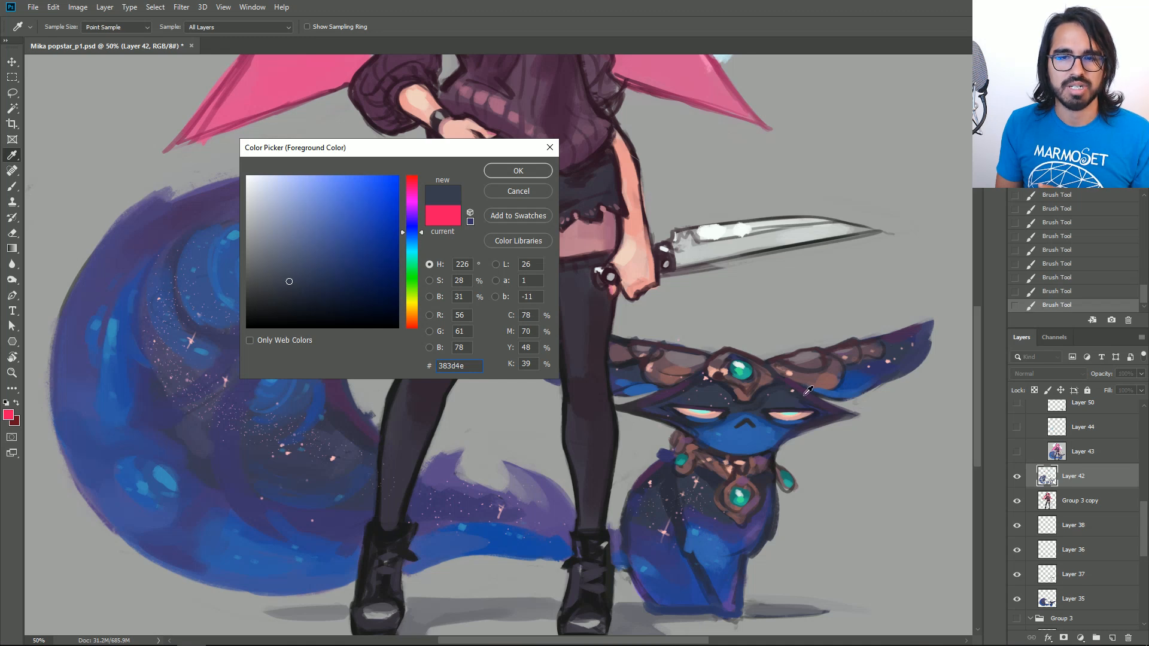
click(802, 393)
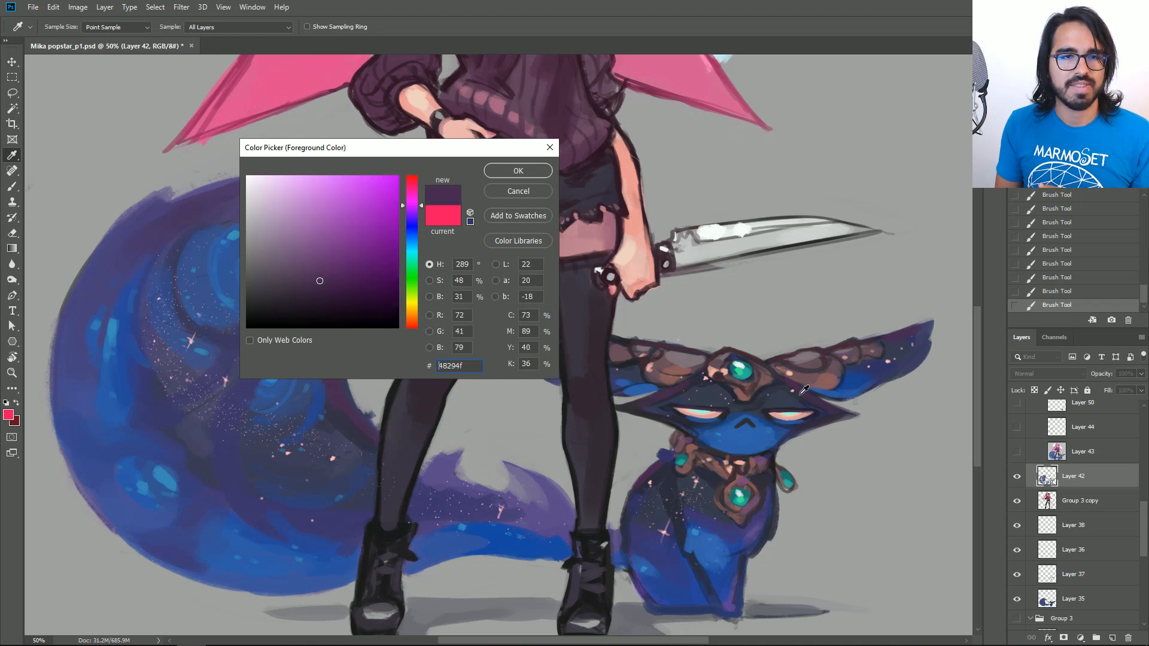
mouse_move(420, 192)
mouse_down()
mouse_move(423, 230)
mouse_move(425, 207)
mouse_up()
click(810, 367)
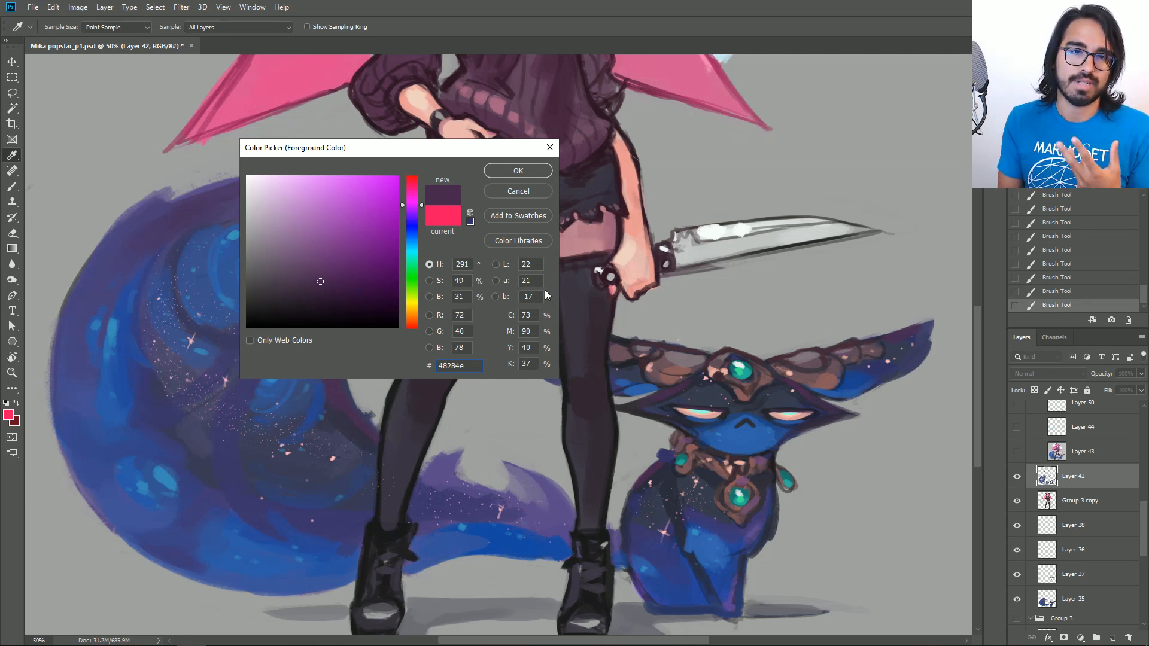
click(807, 396)
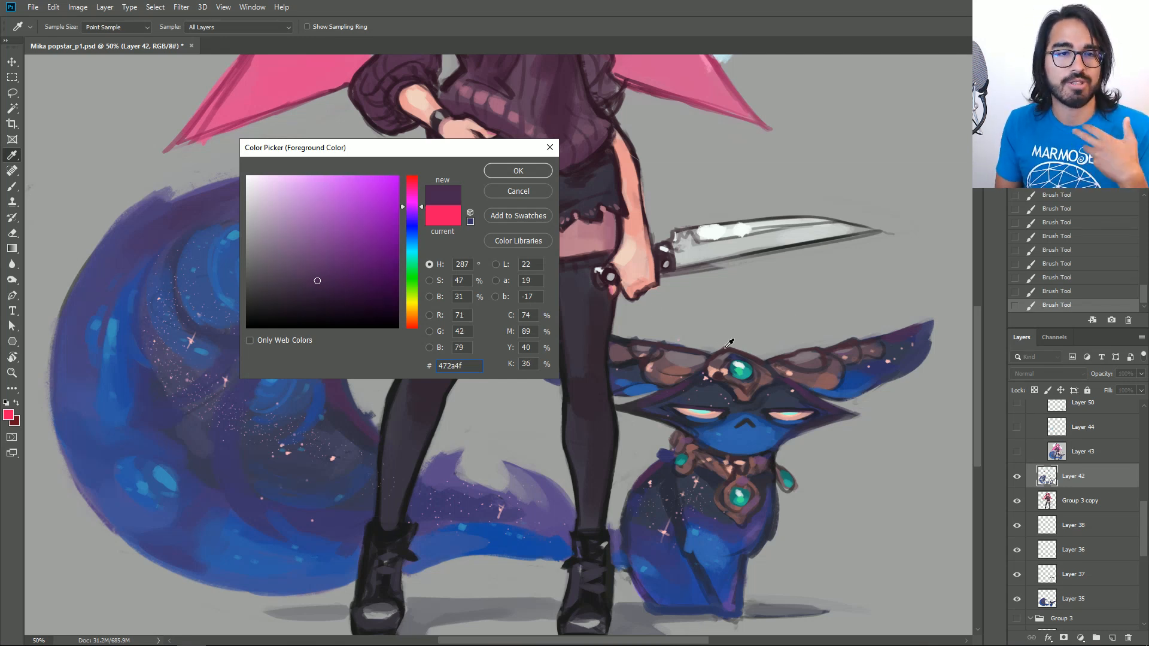
click(519, 189)
Step: Sample the creature's dark forehead color and shift it to a muted dark green as the foreground color for the brush
key(ctrl+plus)
key(ctrl+plus)
mouse_move(962, 428)
mouse_down()
mouse_move(551, 282)
mouse_move(536, 317)
mouse_move(568, 366)
mouse_move(558, 363)
mouse_up()
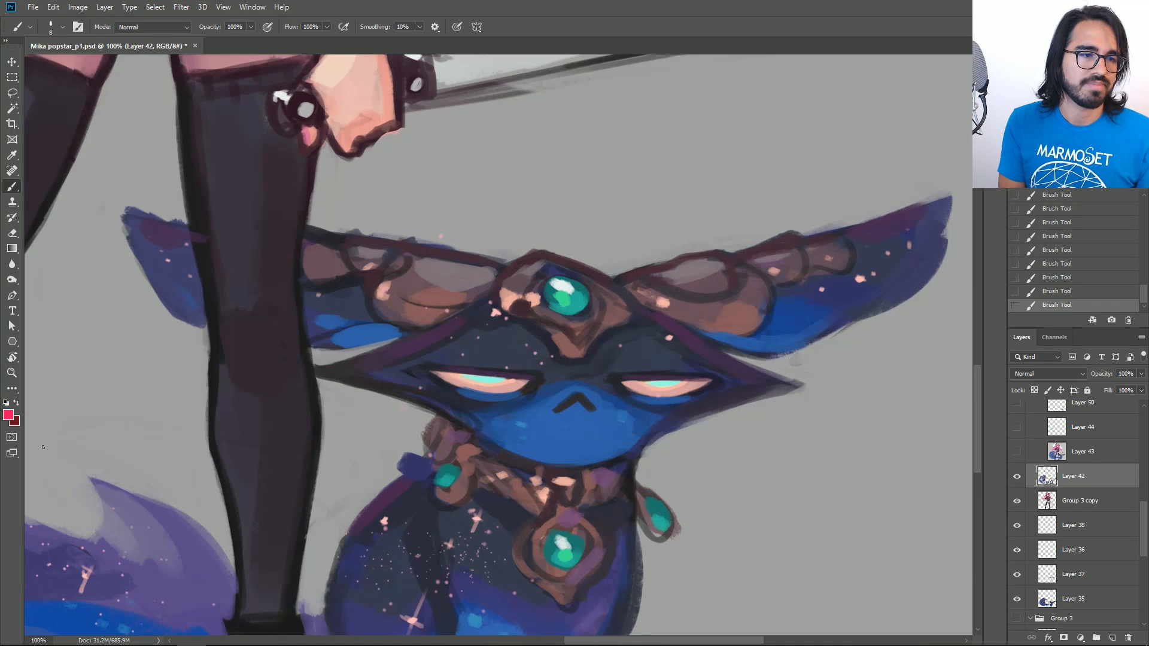
click(8, 416)
click(638, 354)
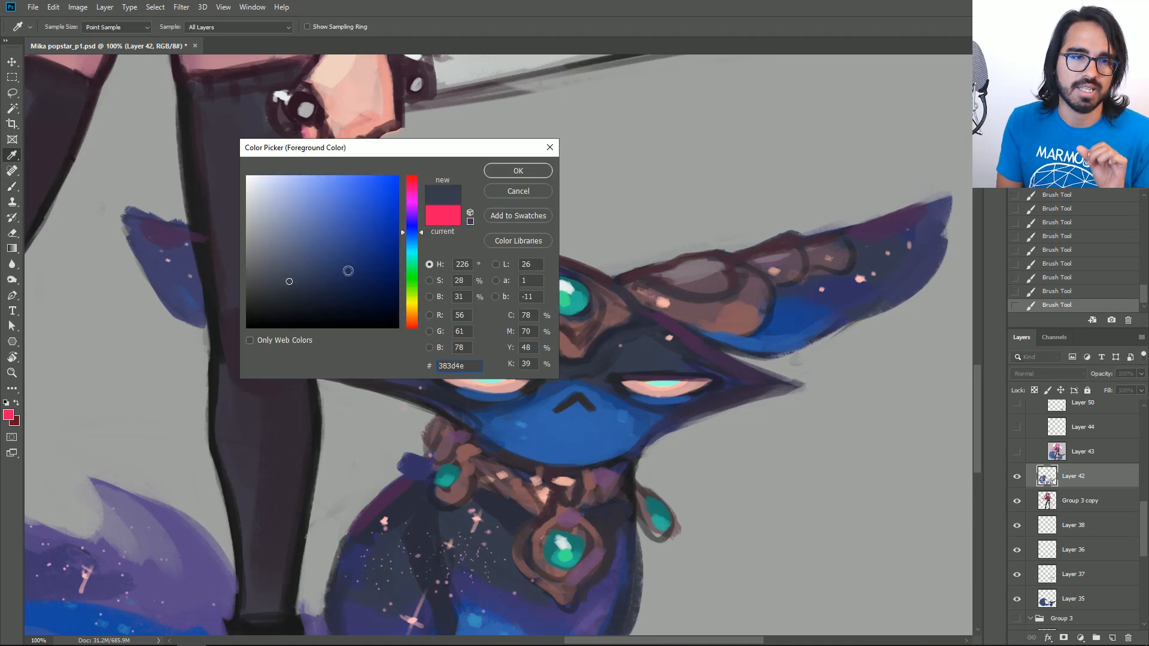
click(418, 280)
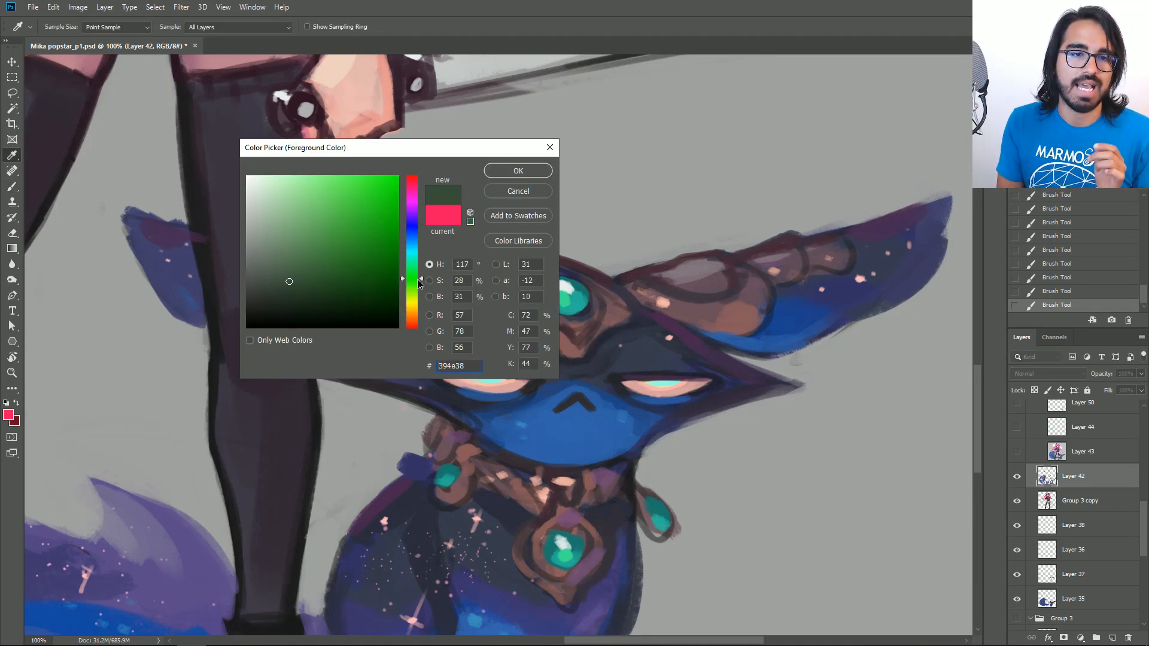
drag(289, 282, 334, 268)
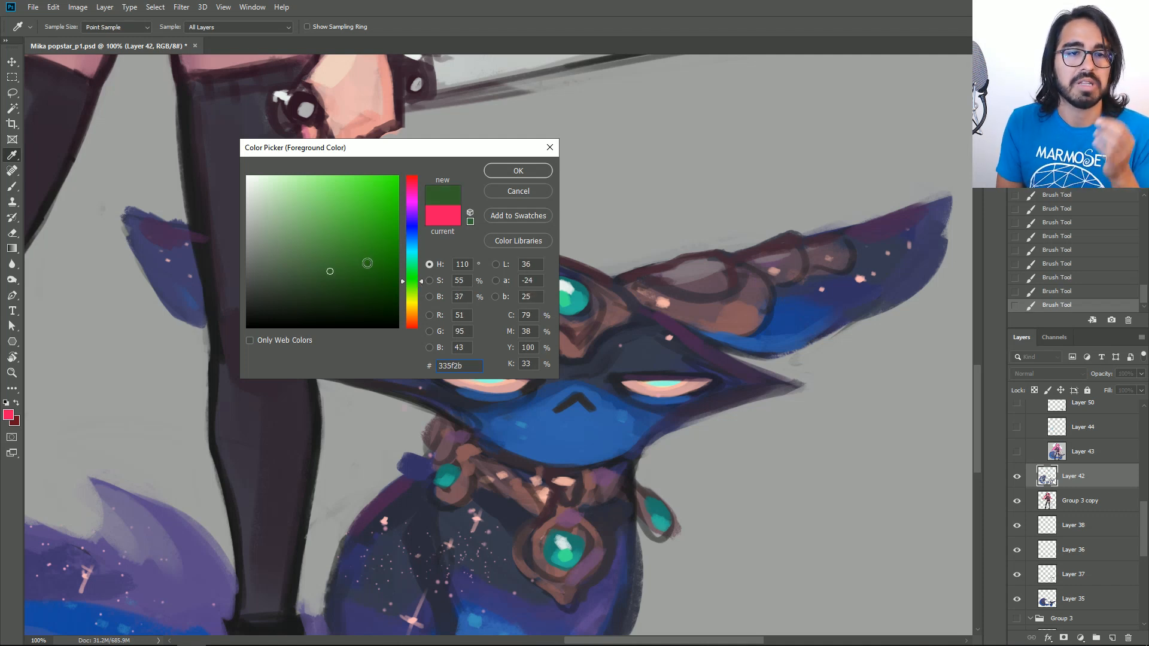
click(394, 192)
mouse_move(394, 191)
mouse_down()
mouse_move(316, 275)
mouse_move(326, 267)
mouse_up()
click(519, 171)
key(b)
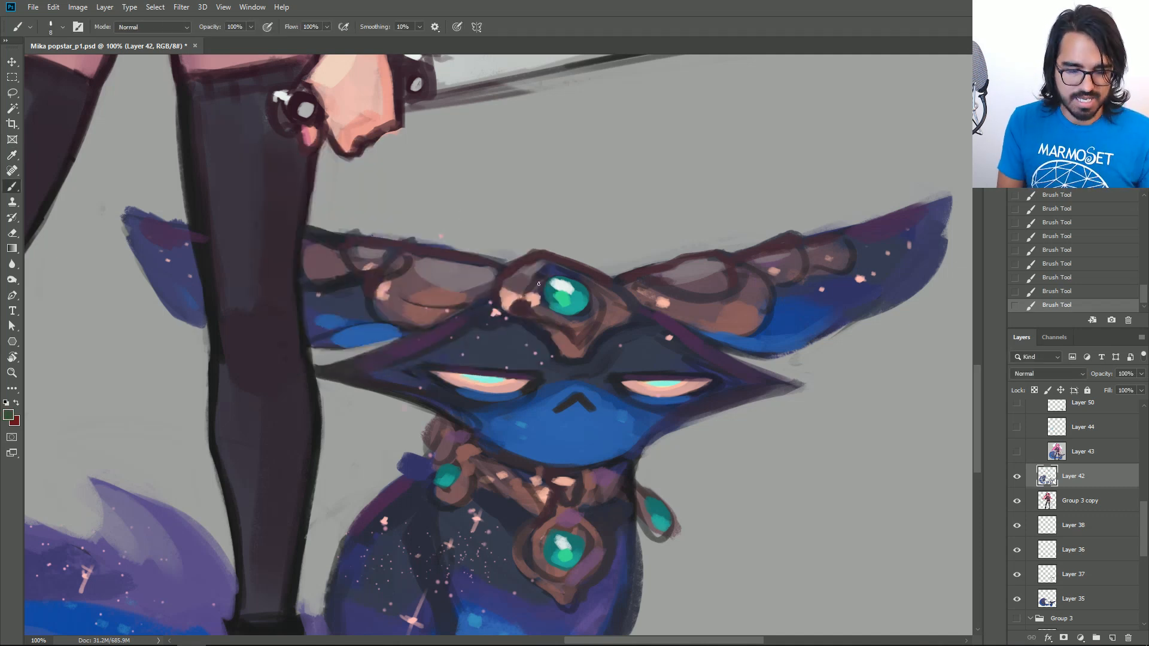
Step: Switch the brush to a textured tip of size 45
right_click(618, 304)
click(661, 425)
key(Return)
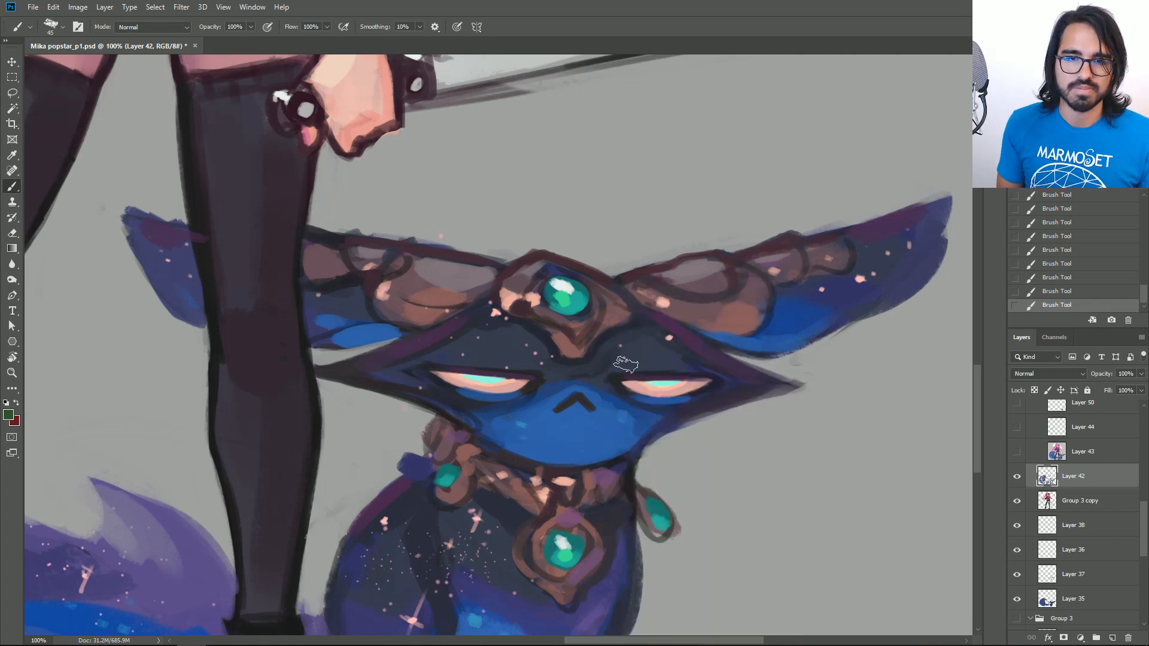
Step: Paint muted green patches on the creature's forehead above both eyes
key(ctrl+z)
key(ctrl+z)
key(ctrl+z)
key(ctrl+z)
key(ctrl+z)
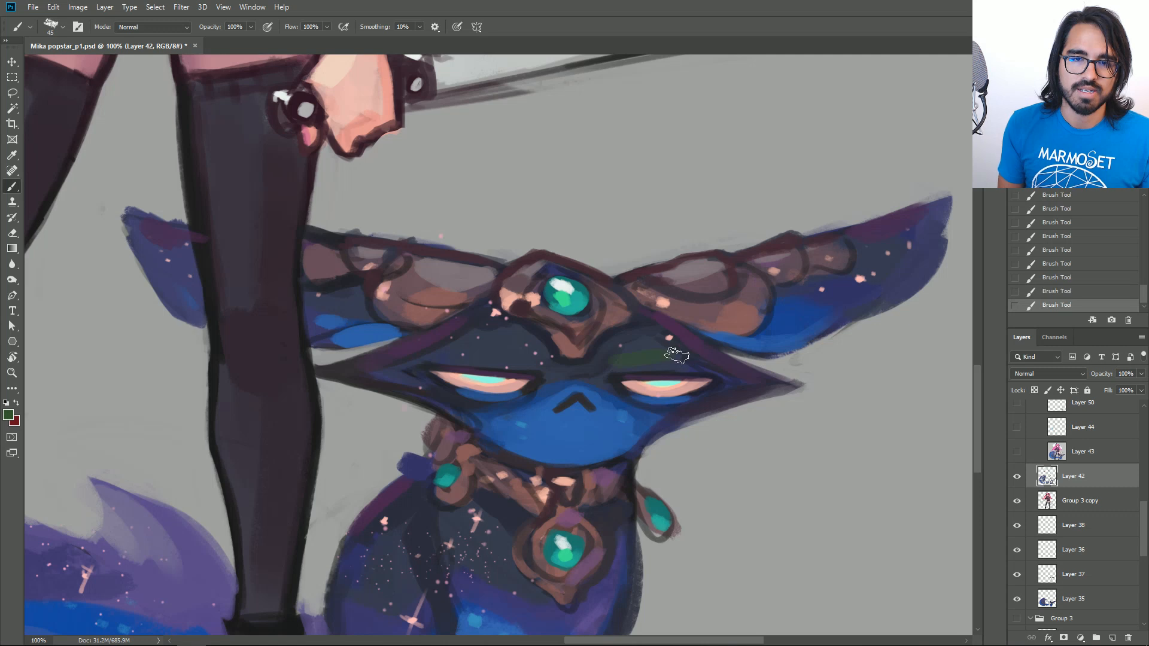
mouse_move(646, 336)
mouse_down()
mouse_move(692, 369)
mouse_move(629, 331)
mouse_move(679, 351)
mouse_move(652, 328)
mouse_move(606, 352)
mouse_move(656, 328)
mouse_move(684, 353)
mouse_up()
key(ctrl+z)
key(ctrl+z)
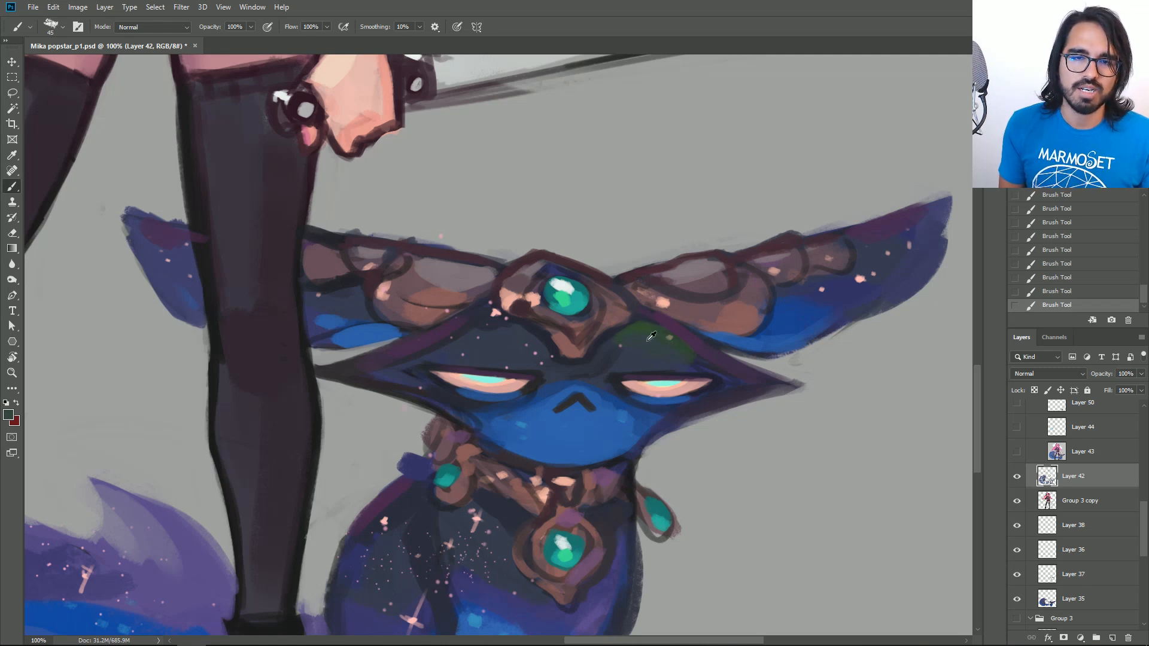
mouse_move(502, 337)
mouse_down()
mouse_move(452, 347)
mouse_move(530, 340)
mouse_move(498, 345)
mouse_up()
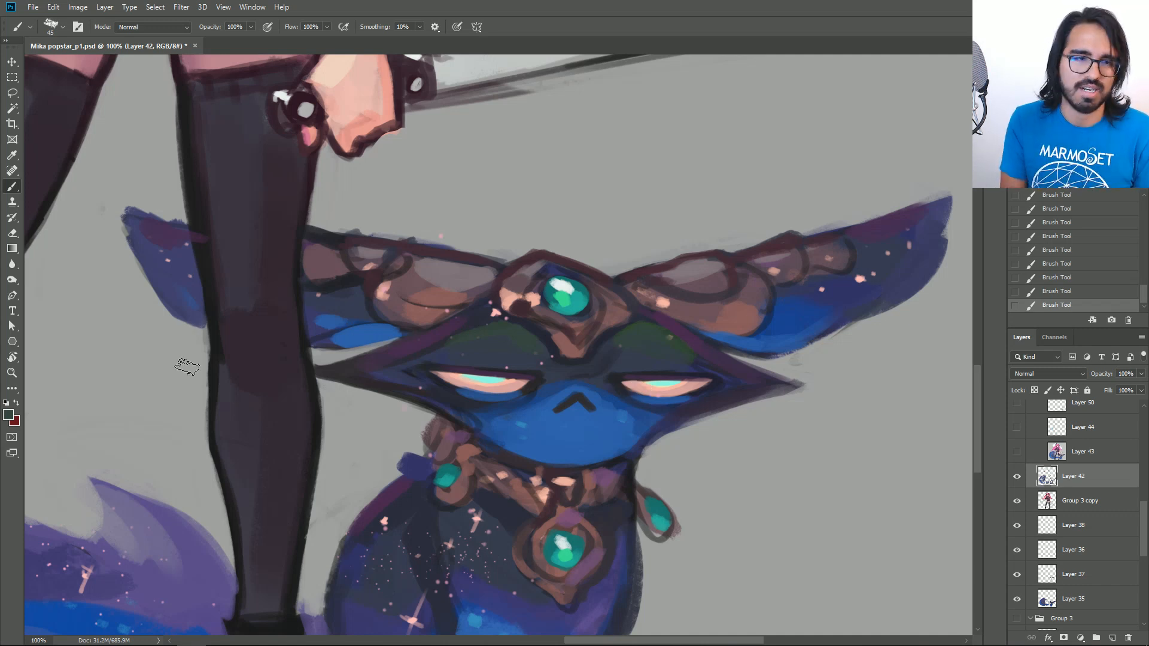
Step: Sample the green forehead patch and raise its saturation and brightness to set the foreground color to bright green 04ea2c
click(8, 415)
click(644, 327)
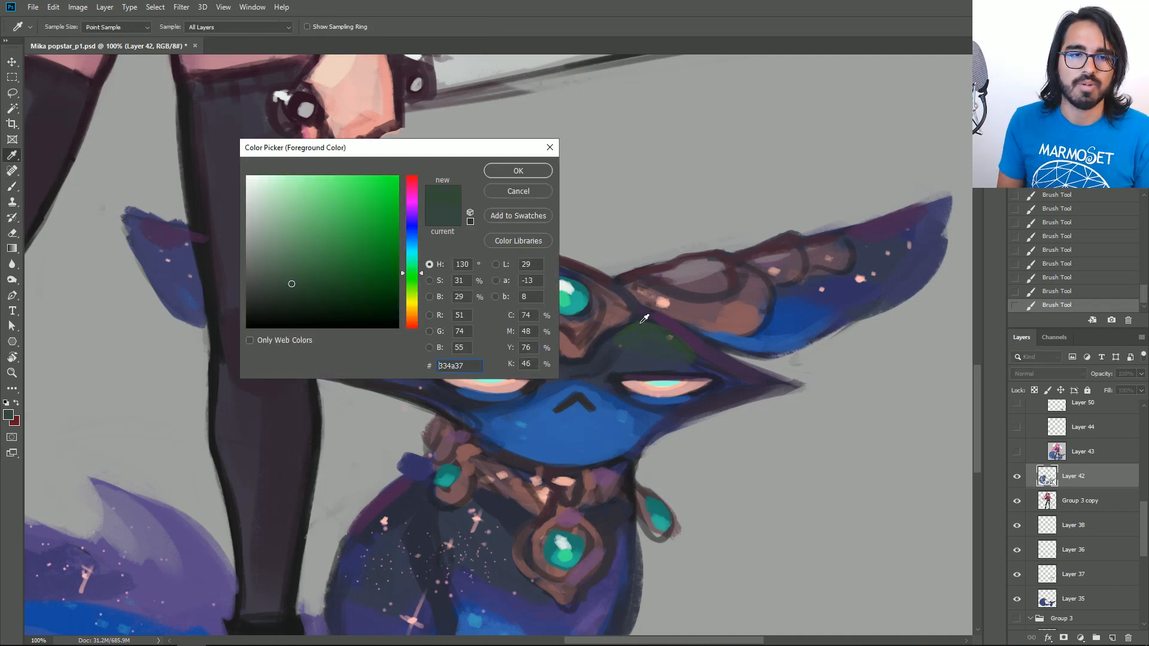
drag(293, 285, 289, 280)
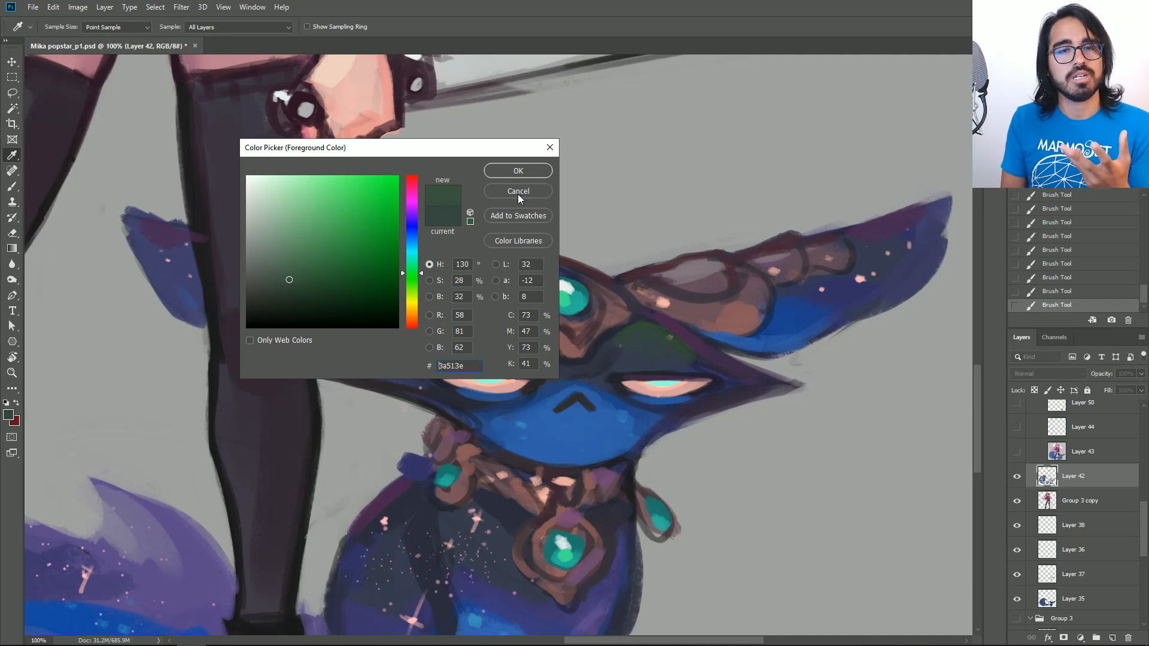
click(287, 272)
drag(287, 272, 301, 287)
click(396, 189)
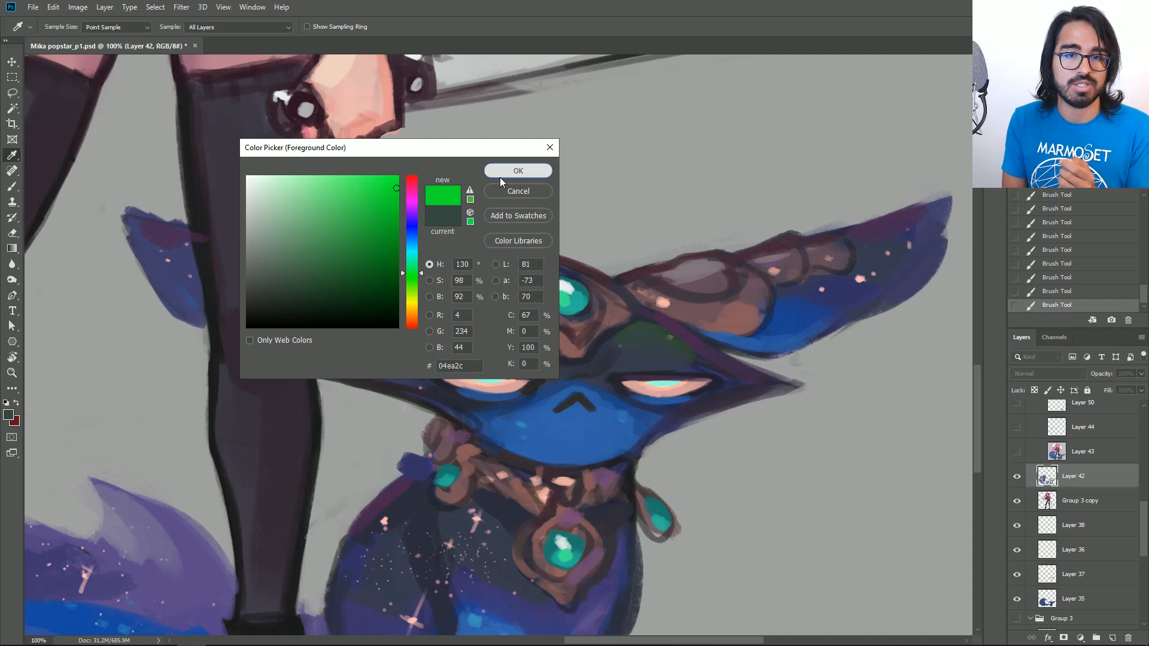
click(515, 172)
Step: Paint bright green marks above both of the creature's eyes and try other greens in the color picker without applying them
mouse_move(613, 346)
mouse_down()
mouse_move(686, 344)
mouse_move(653, 335)
mouse_up()
mouse_move(495, 327)
mouse_down()
mouse_move(530, 341)
mouse_move(461, 346)
mouse_up()
click(9, 415)
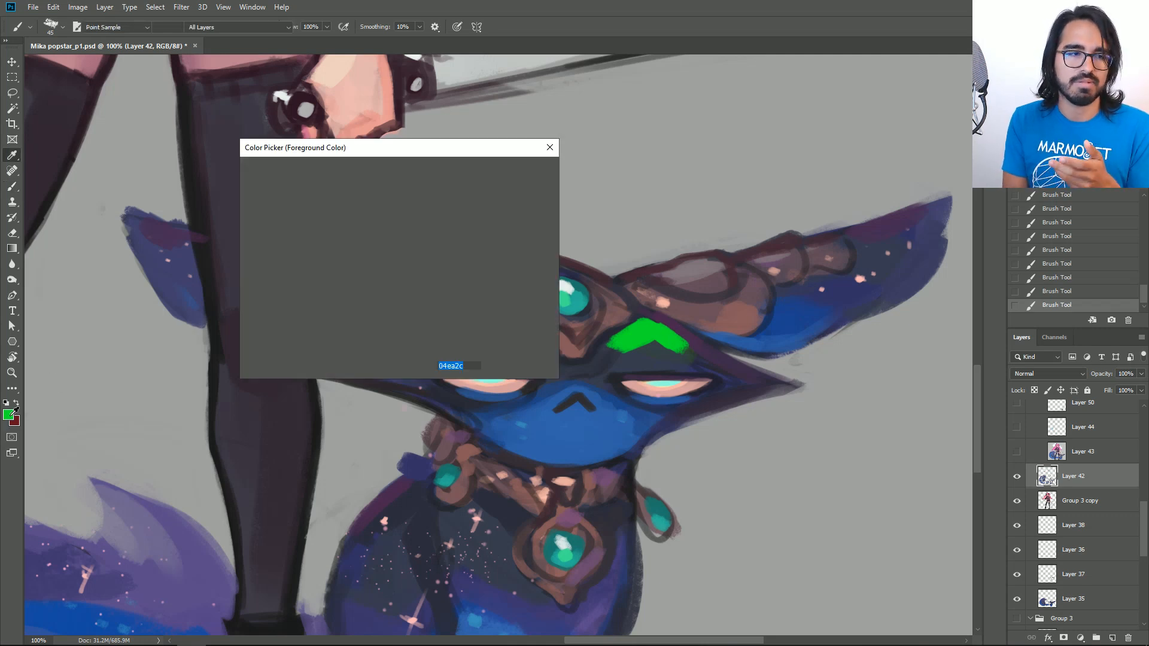
drag(320, 274, 395, 207)
click(507, 192)
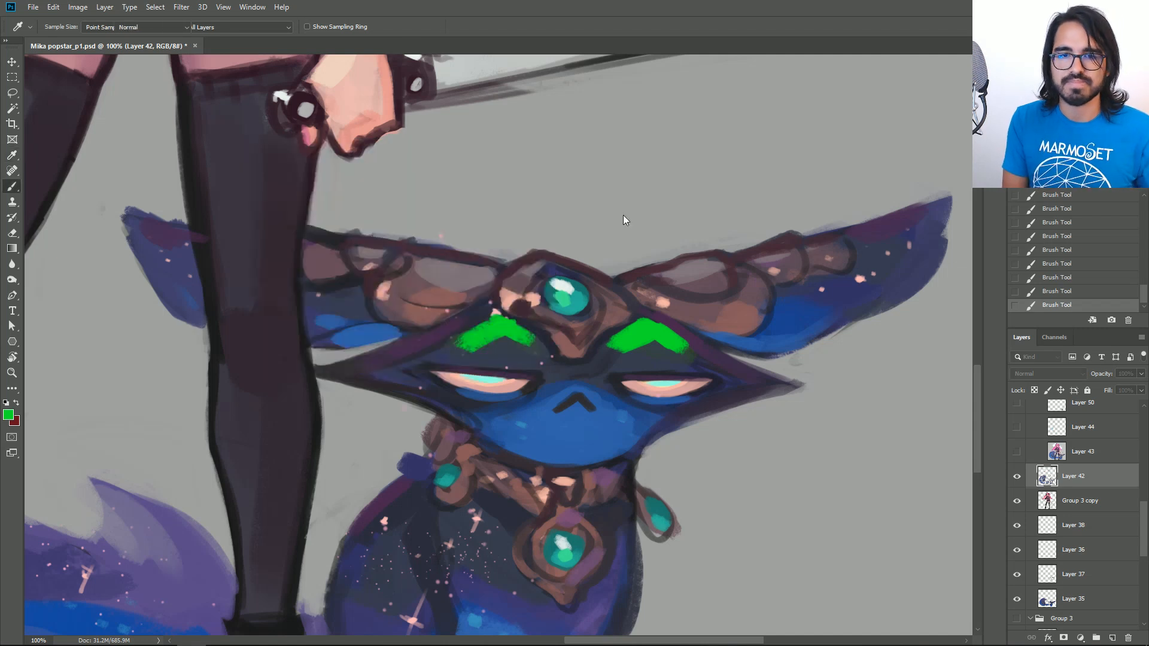
Step: Step back through the history to the state just before the green strokes on the creature's forehead
click(1060, 267)
drag(1144, 299, 1144, 284)
click(1084, 235)
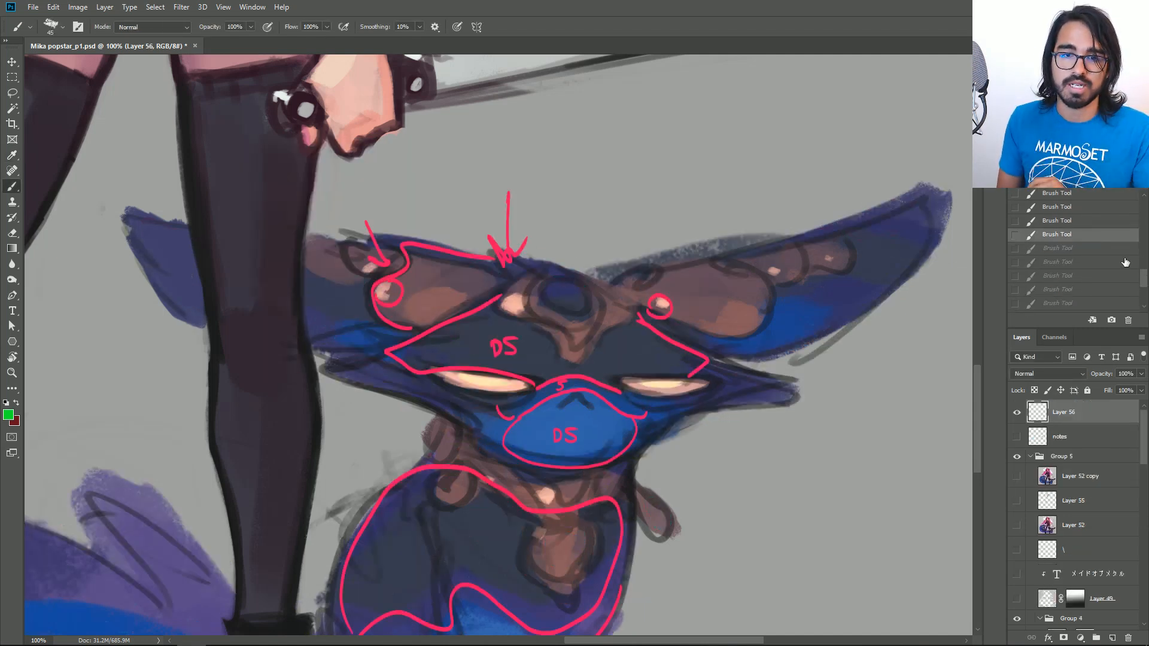
click(1071, 261)
click(1072, 277)
click(1060, 264)
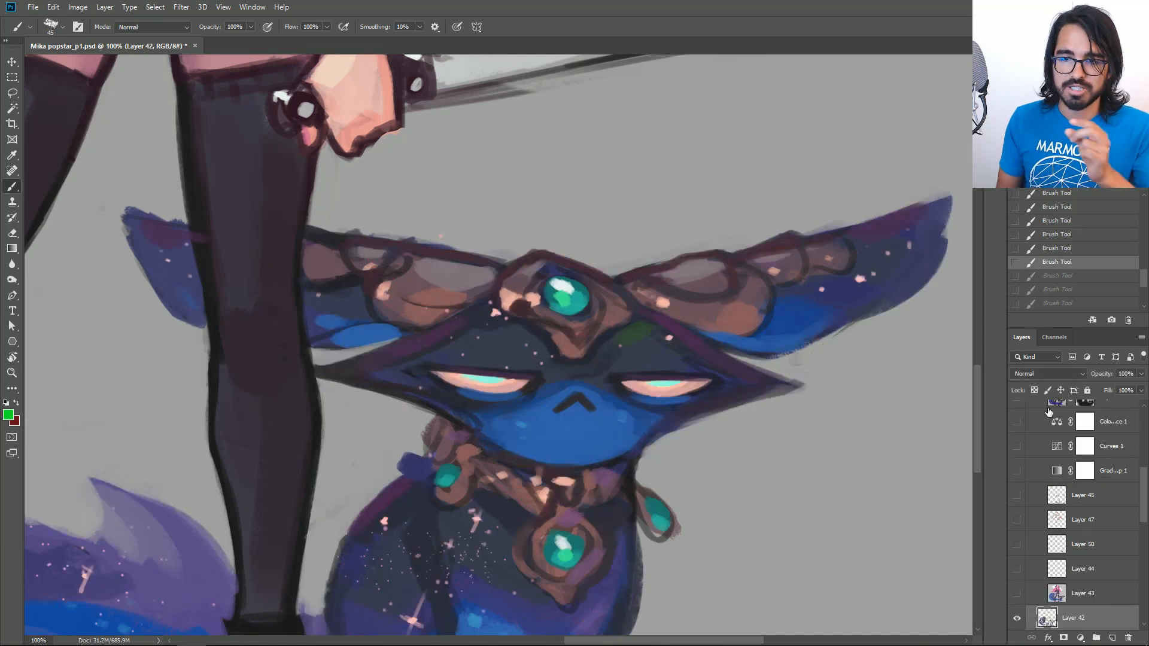
click(1053, 251)
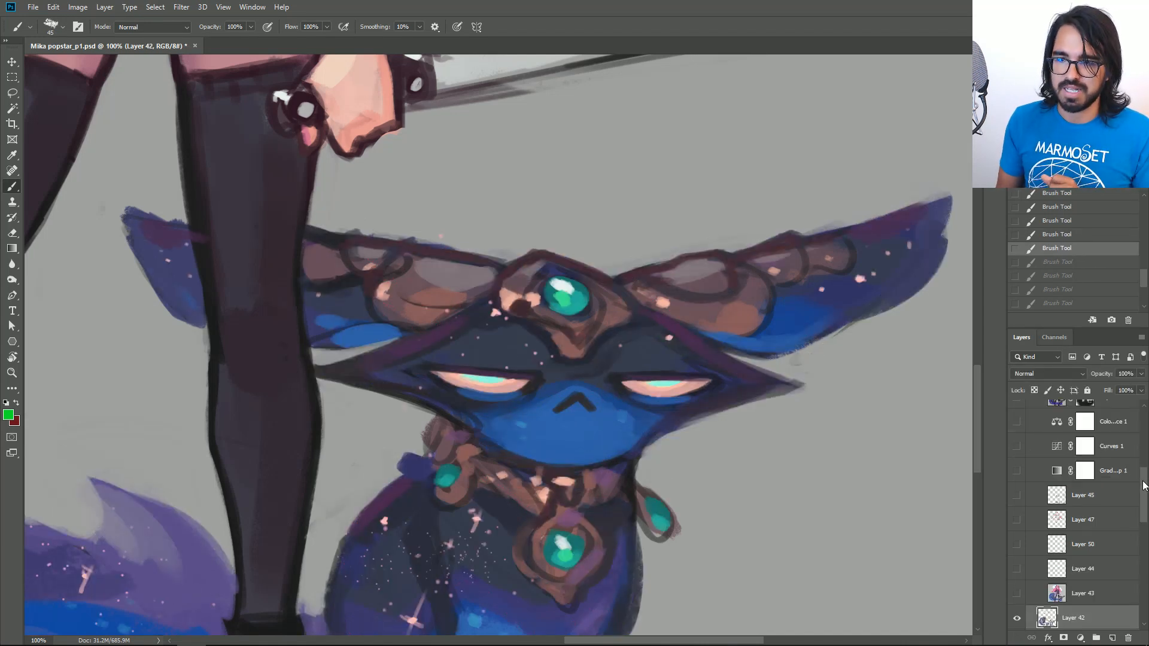
Step: Sample the purple edge of the creature's head in the color picker and discard the color change
scroll(1144, 485, down, 1)
drag(818, 295, 916, 197)
click(9, 415)
click(790, 241)
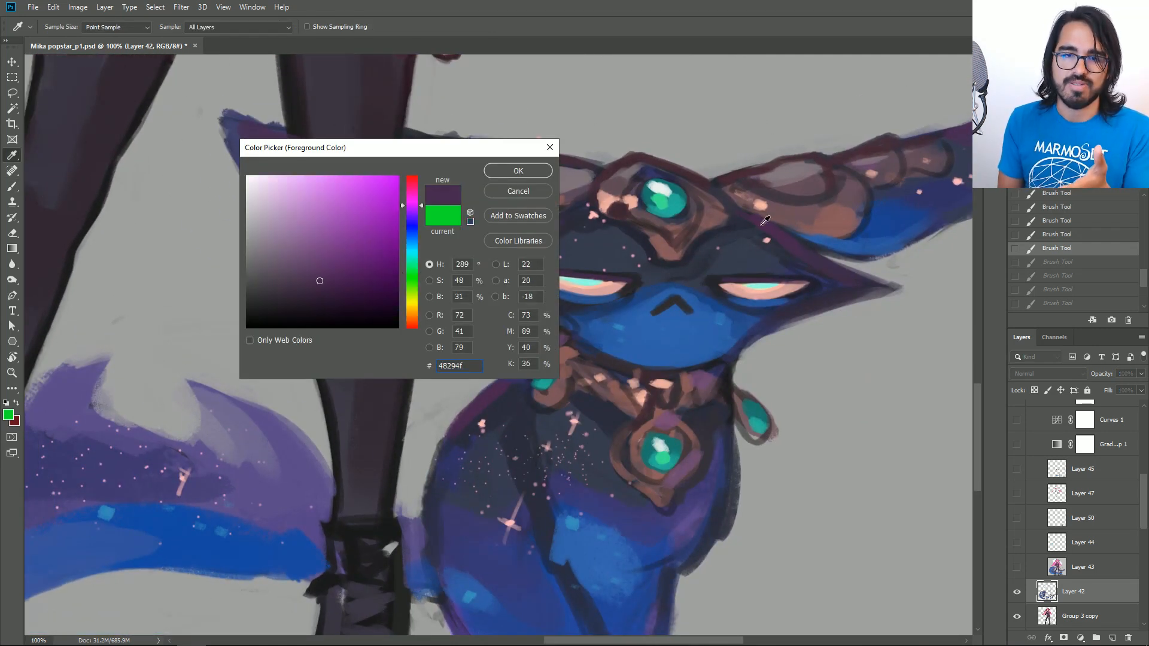
click(512, 192)
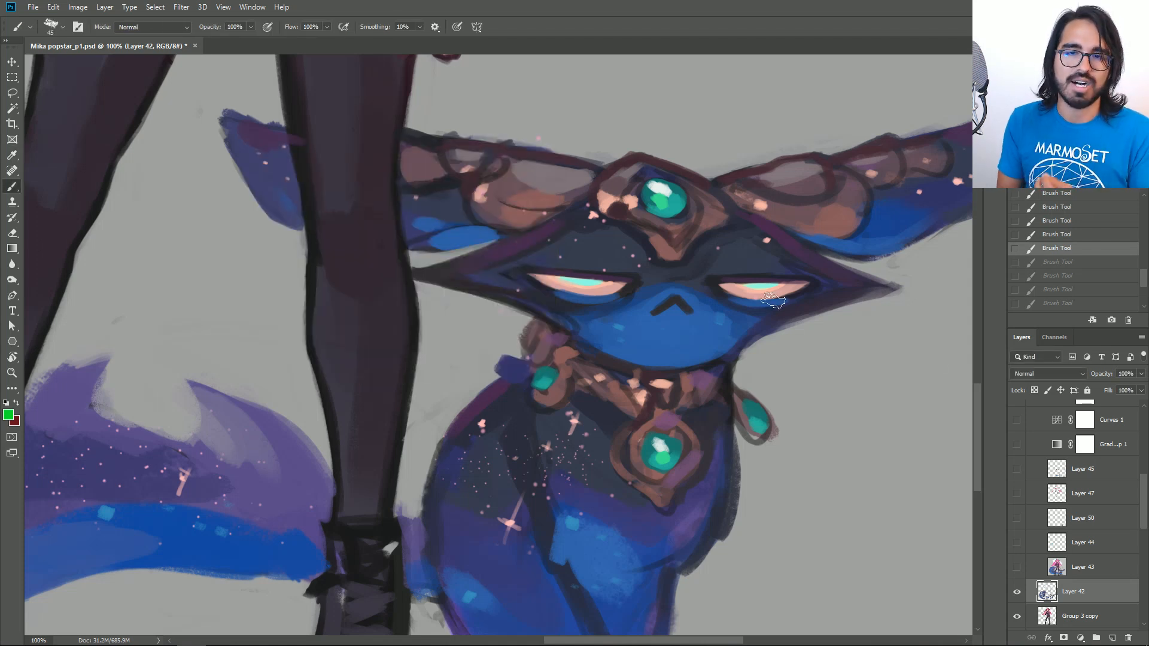
Step: Toggle Layer 42 off and on to compare the rough sketch with the painting, and examine the creature's starry tail
click(1016, 594)
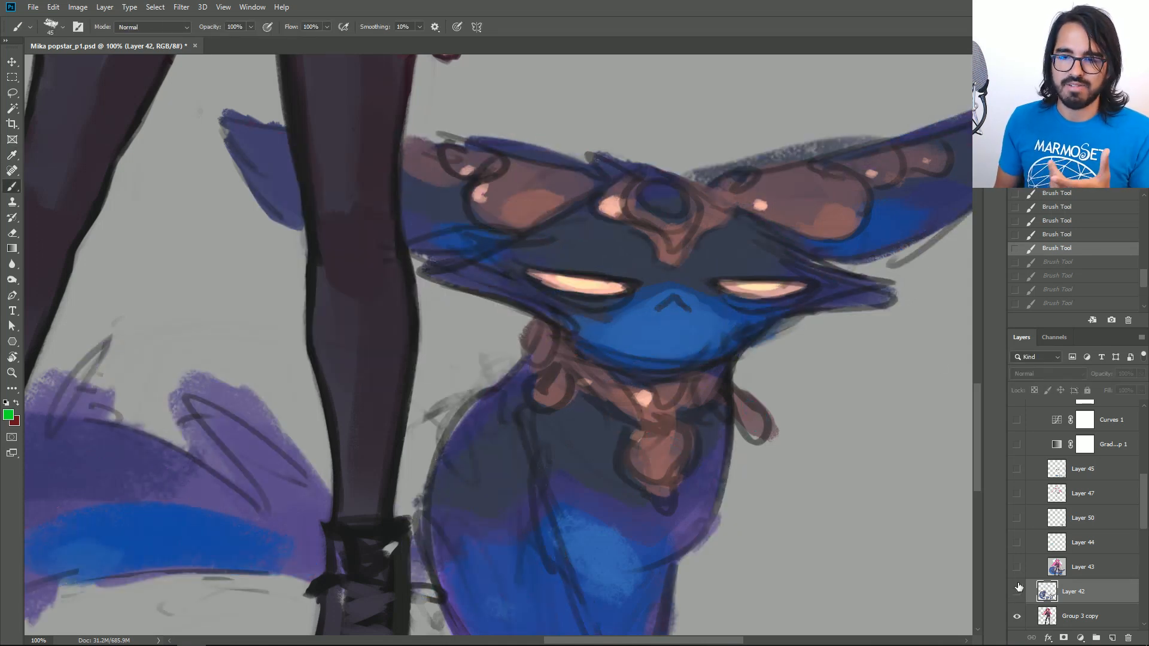
click(1018, 591)
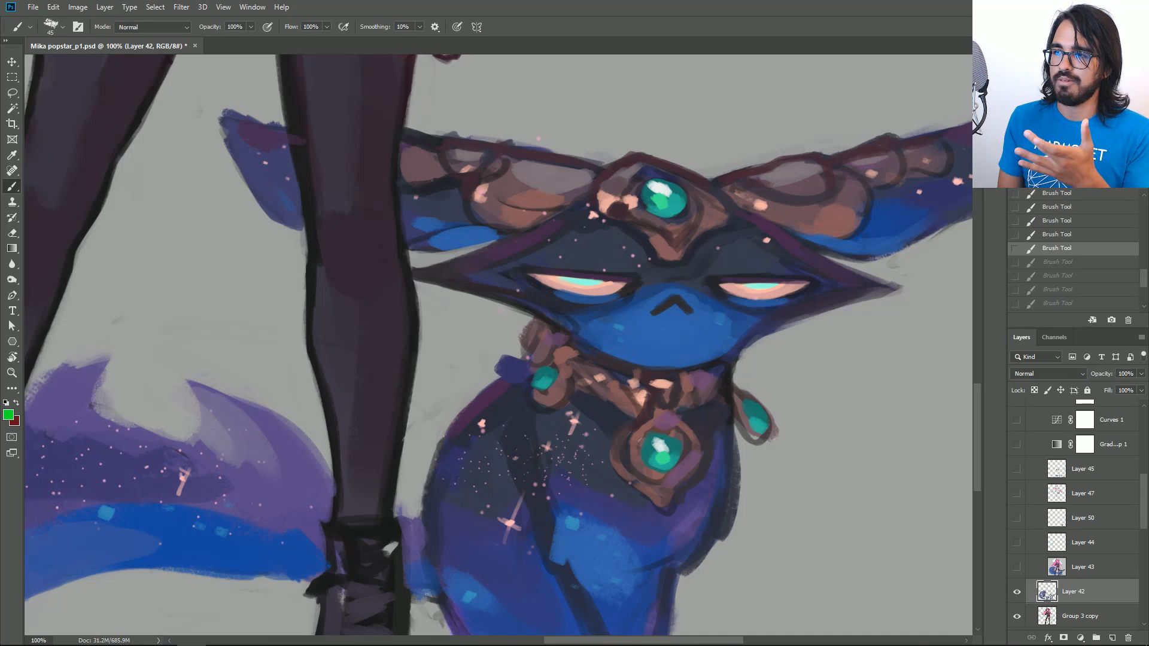
drag(185, 263, 575, 363)
drag(151, 199, 540, 223)
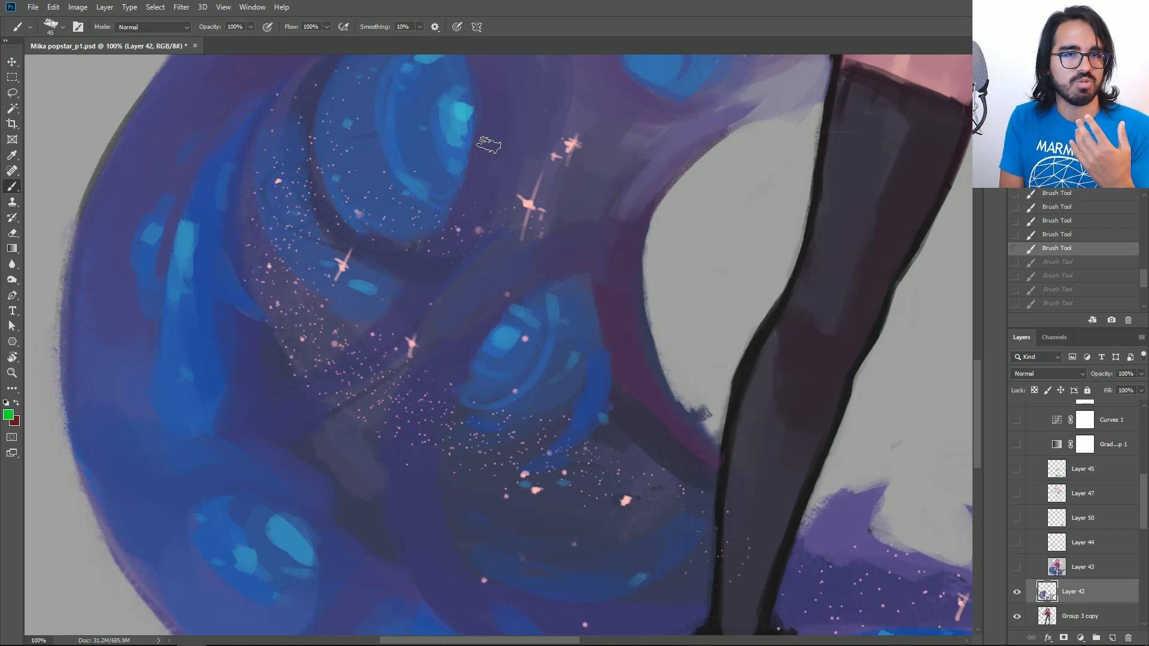
key(ctrl+minus)
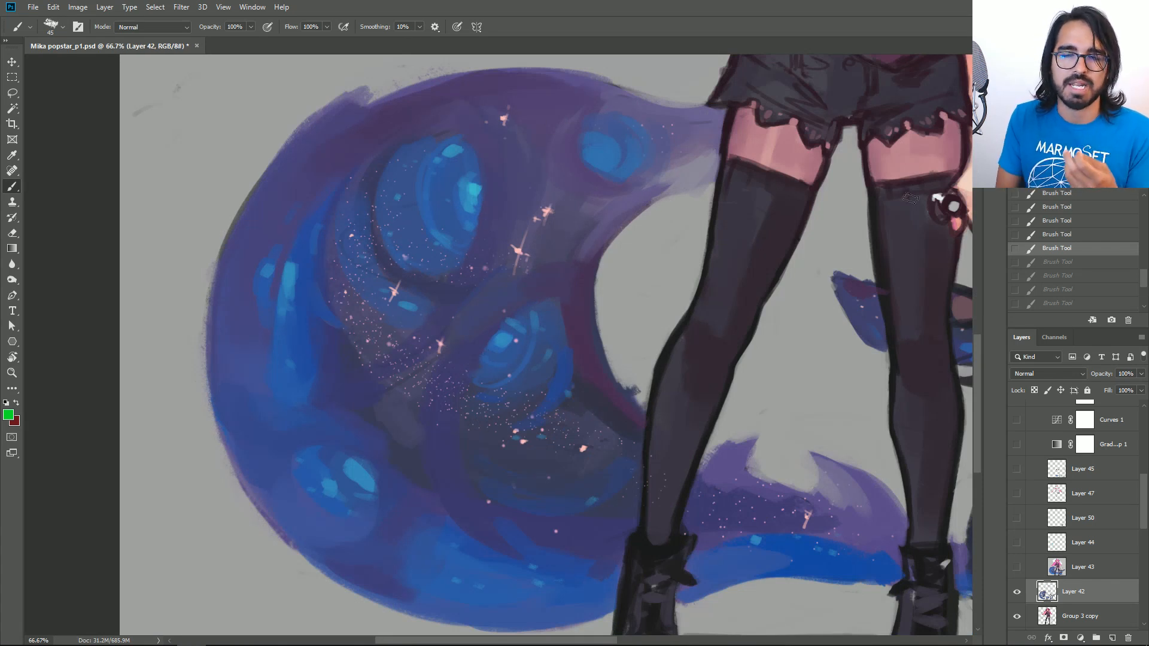
Step: Set the foreground color to a pale peach in the color picker
drag(778, 359, 549, 299)
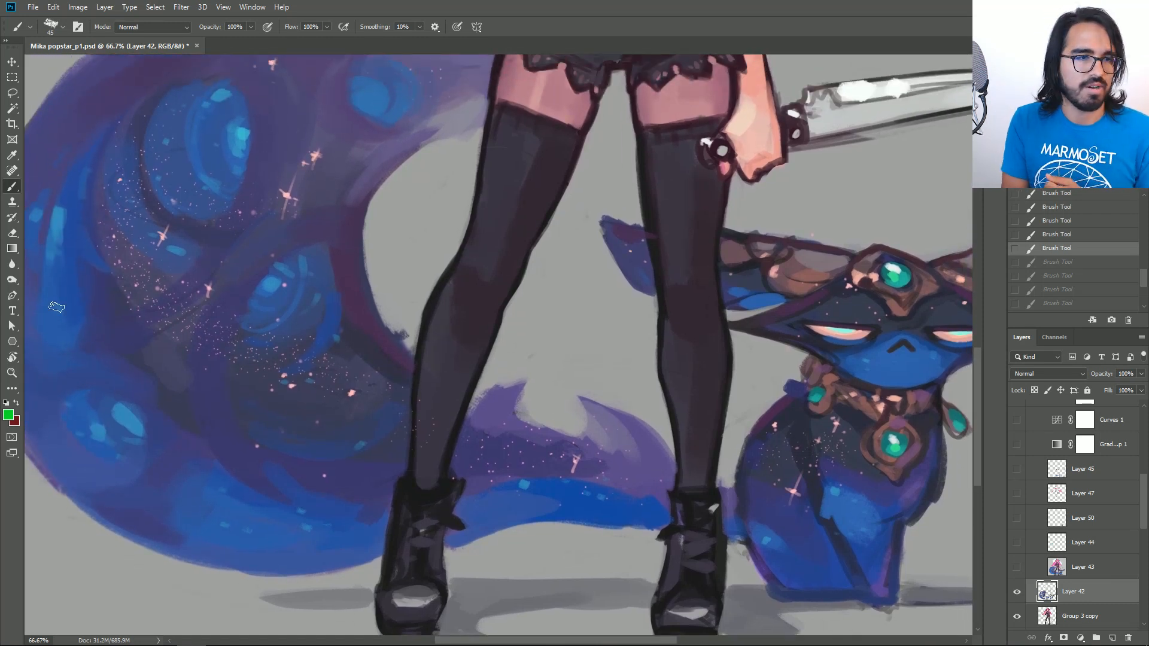
click(8, 414)
drag(412, 304, 411, 321)
drag(302, 194, 285, 182)
click(513, 171)
Step: Choose the SKIN - Freckles brush and scatter fine peach specks across the middle of the creature's starry tail
right_click(333, 270)
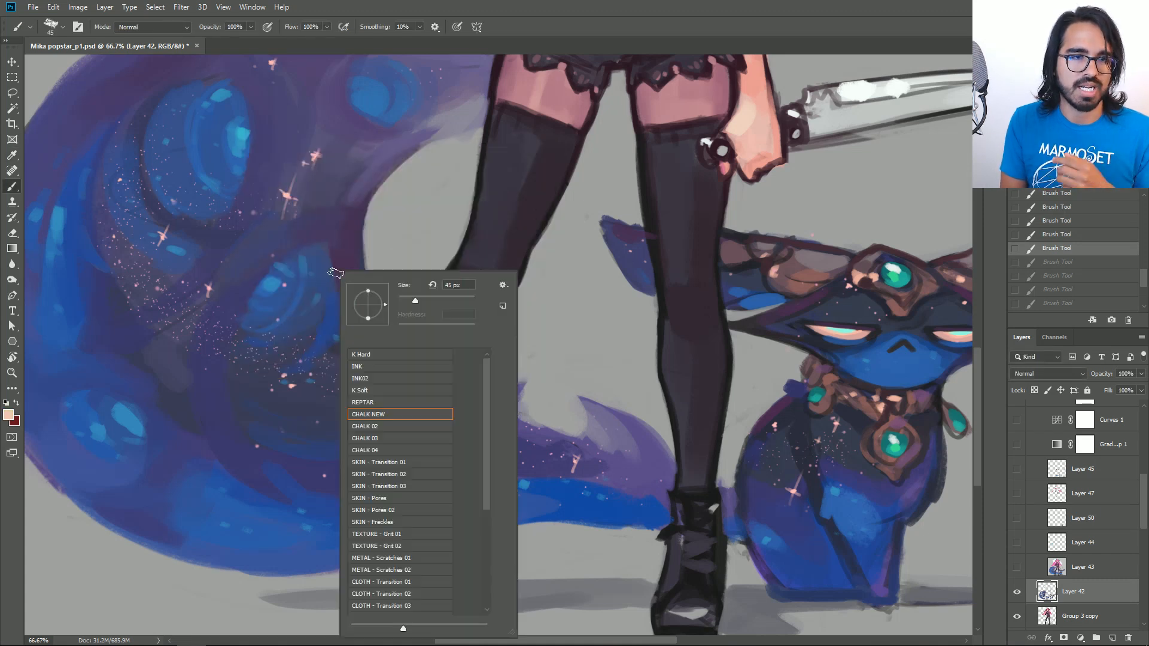
click(381, 500)
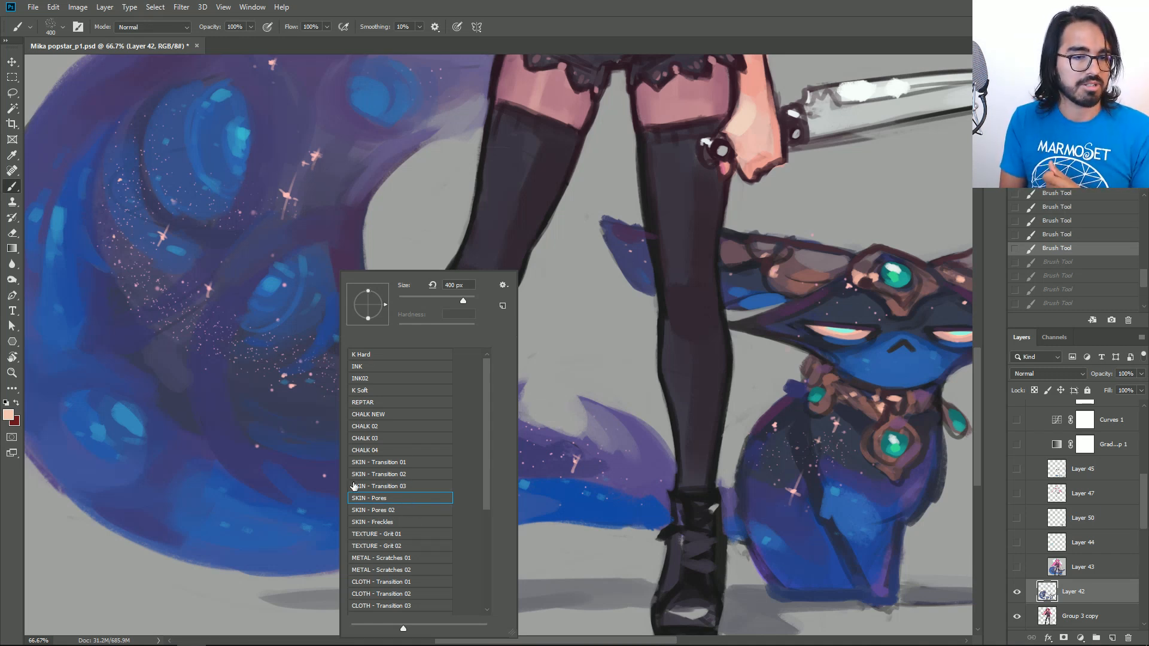
click(374, 510)
click(373, 522)
drag(206, 383, 271, 389)
Step: Undo and redo the speckle stroke repeatedly to compare the tail with and without the added stars
key(ctrl+z)
key(ctrl+shift+z)
key(ctrl+z)
key(ctrl+shift+z)
key(ctrl+z)
key(ctrl+shift+z)
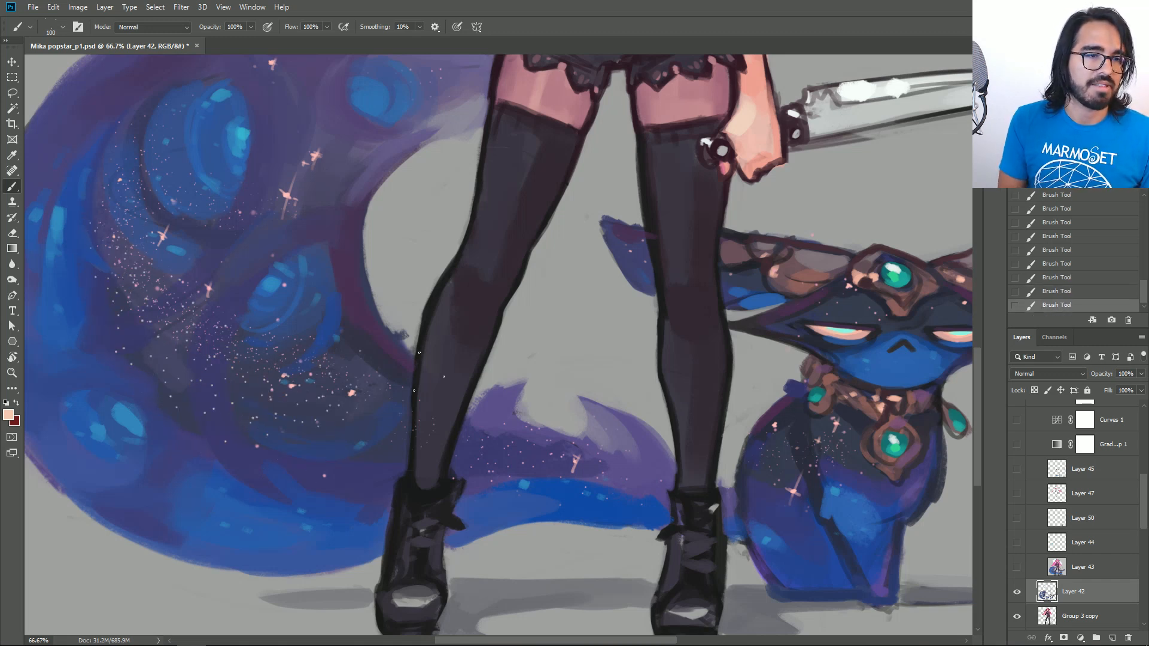
key(ctrl+z)
key(ctrl+shift+z)
key(ctrl+z)
key(ctrl+shift+z)
key(ctrl+z)
key(ctrl+shift+z)
Step: Switch to the CHALK NEW brush and reduce it to a very small size
right_click(291, 371)
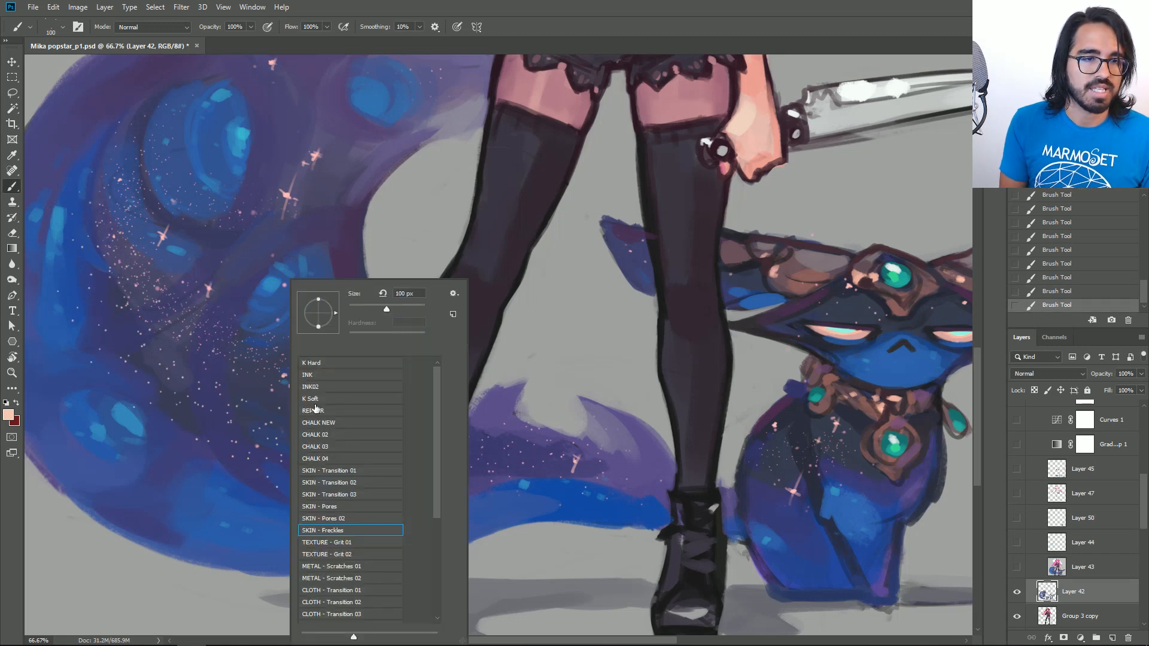
click(319, 423)
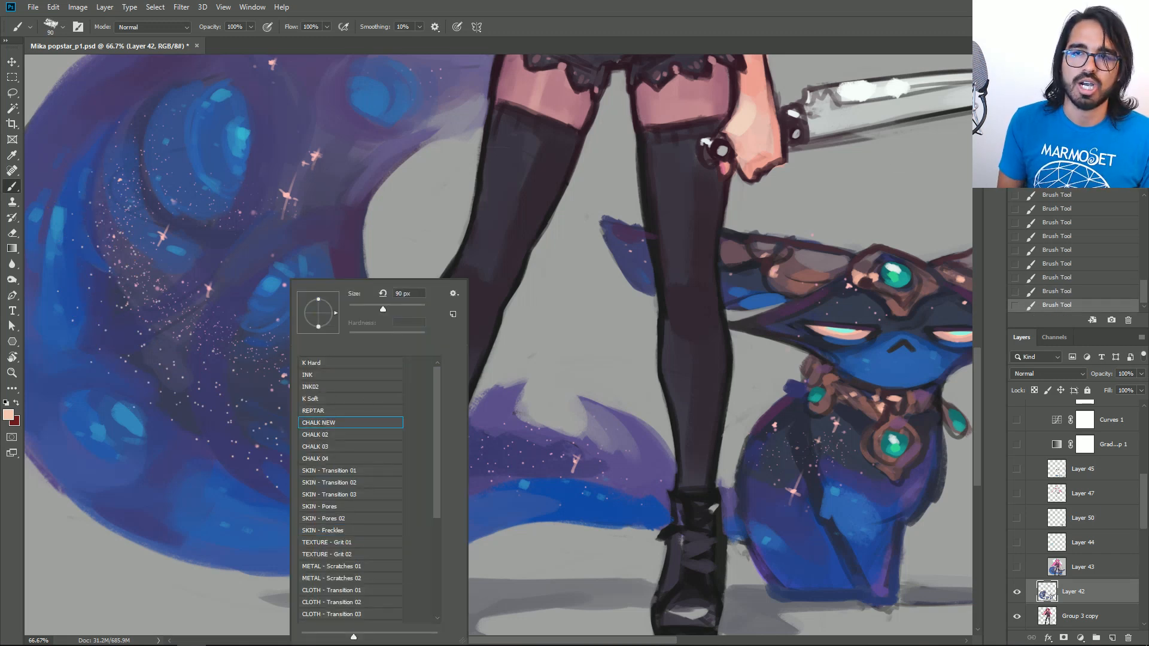
click(200, 362)
key(bracketleft)
key(bracketleft)
key(bracketleft)
key(bracketleft)
key(bracketleft)
key(bracketleft)
key(bracketleft)
key(bracketleft)
key(bracketleft)
key(bracketleft)
key(bracketleft)
key(bracketleft)
key(bracketleft)
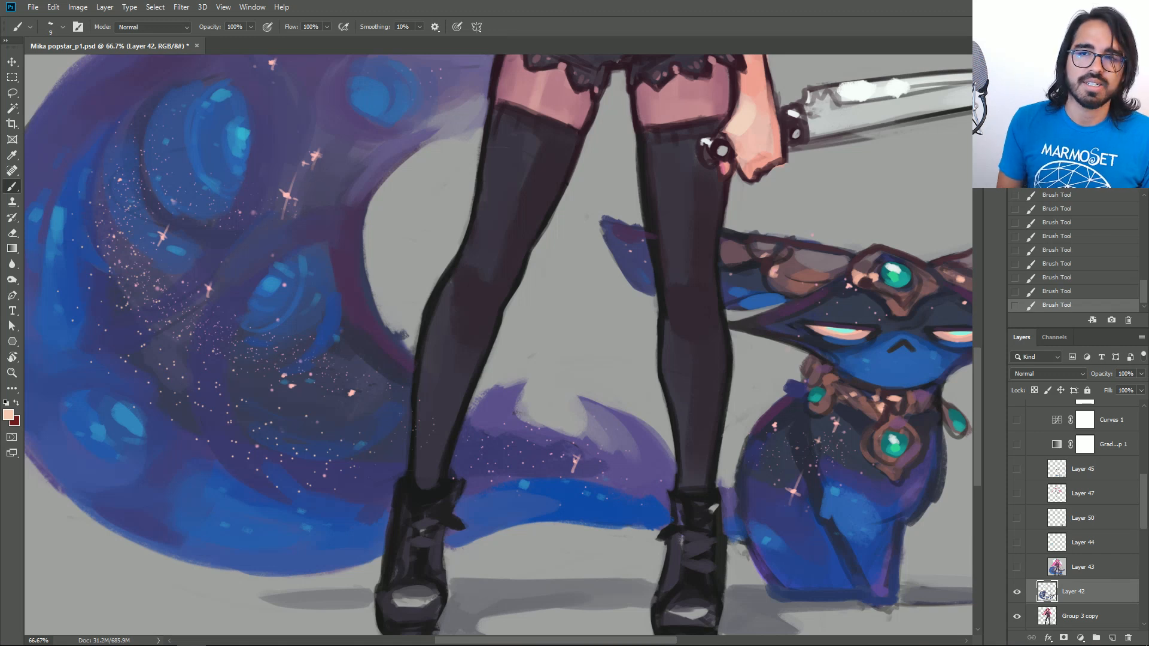
Step: Paint three small peach cross-shaped stars among the specks on the lower part of the tail, undoing unsatisfactory strokes
key(ctrl+plus)
drag(603, 204, 895, 189)
drag(300, 370, 318, 323)
key(ctrl+z)
key(bracketleft)
key(bracketleft)
mouse_move(297, 386)
mouse_down()
mouse_move(324, 305)
mouse_move(315, 335)
mouse_up()
key(ctrl+z)
key(ctrl+z)
drag(296, 383, 307, 347)
key(ctrl+z)
drag(363, 394, 369, 384)
drag(362, 388, 373, 392)
key(ctrl+z)
drag(424, 500, 432, 465)
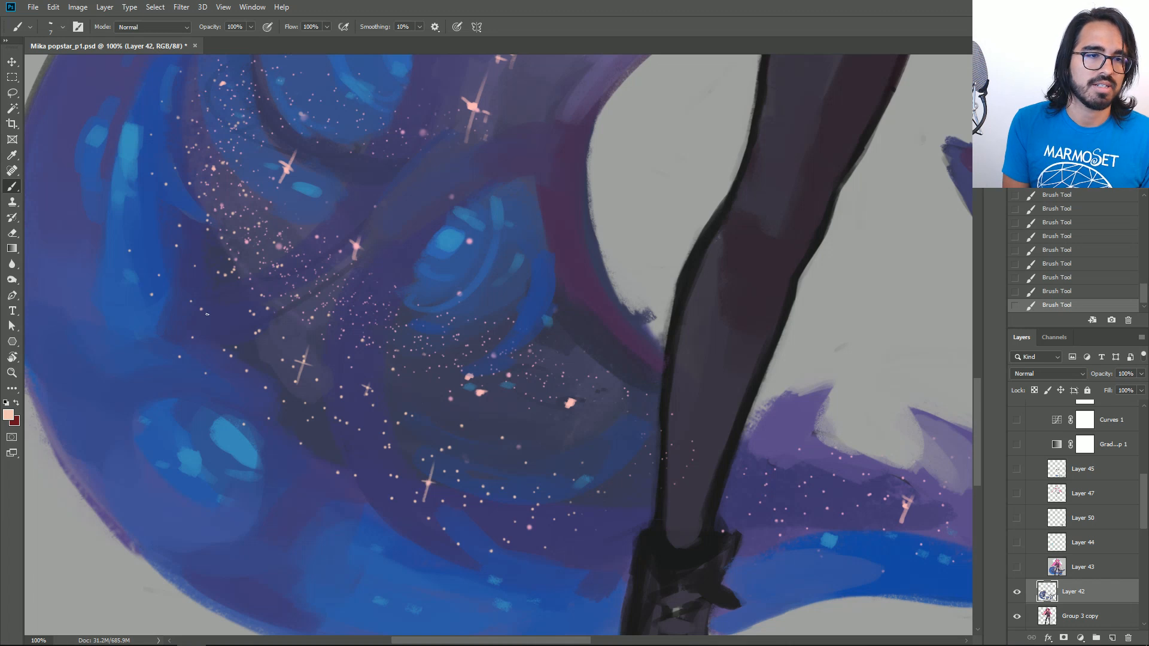
Step: Go back through the history to the annotated sketch state and return to the latest state to compare the creature
key(ctrl+minus)
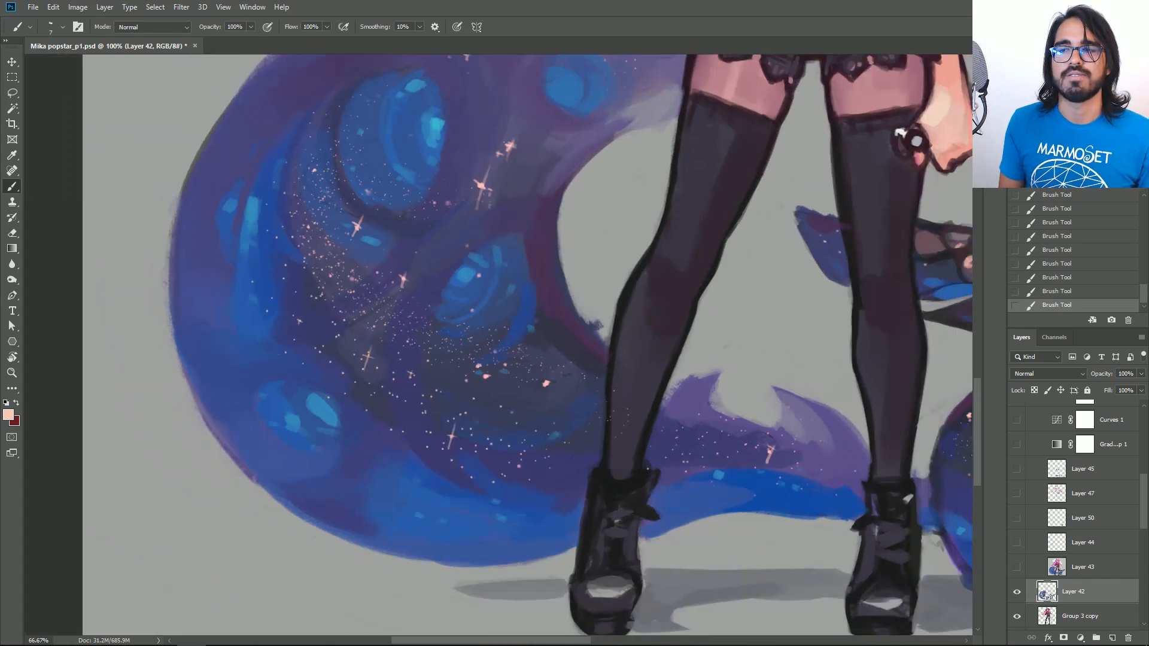
drag(599, 335, 312, 308)
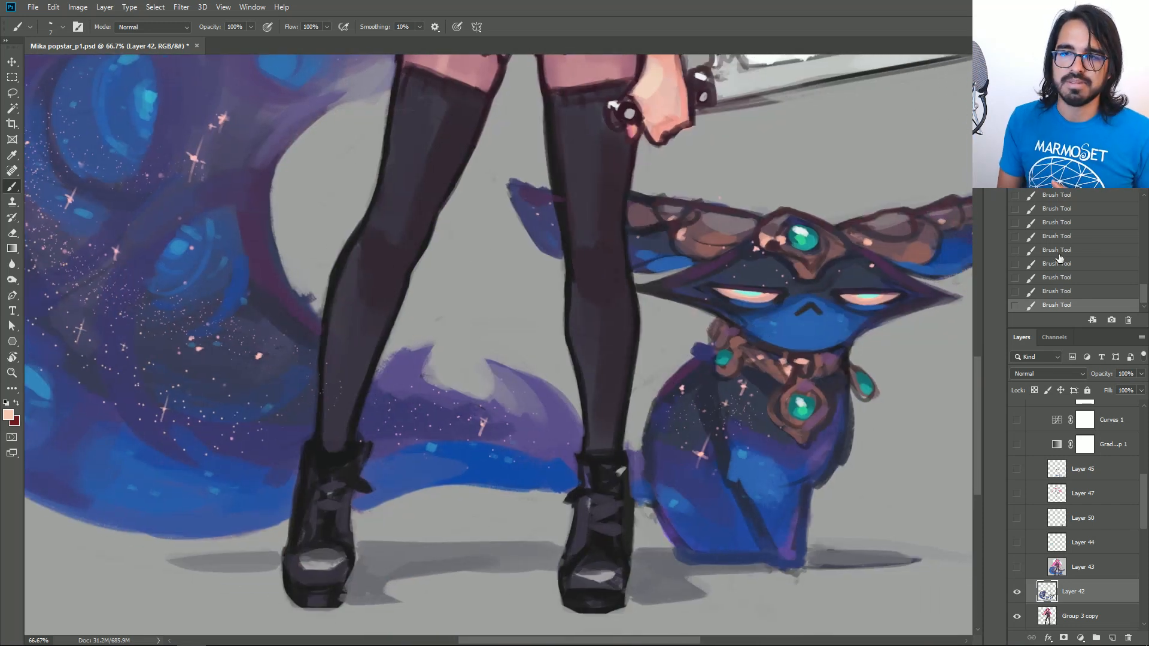
click(1077, 225)
mouse_move(1143, 293)
mouse_down()
mouse_move(1144, 274)
mouse_move(1144, 288)
mouse_up()
click(1081, 219)
click(1072, 290)
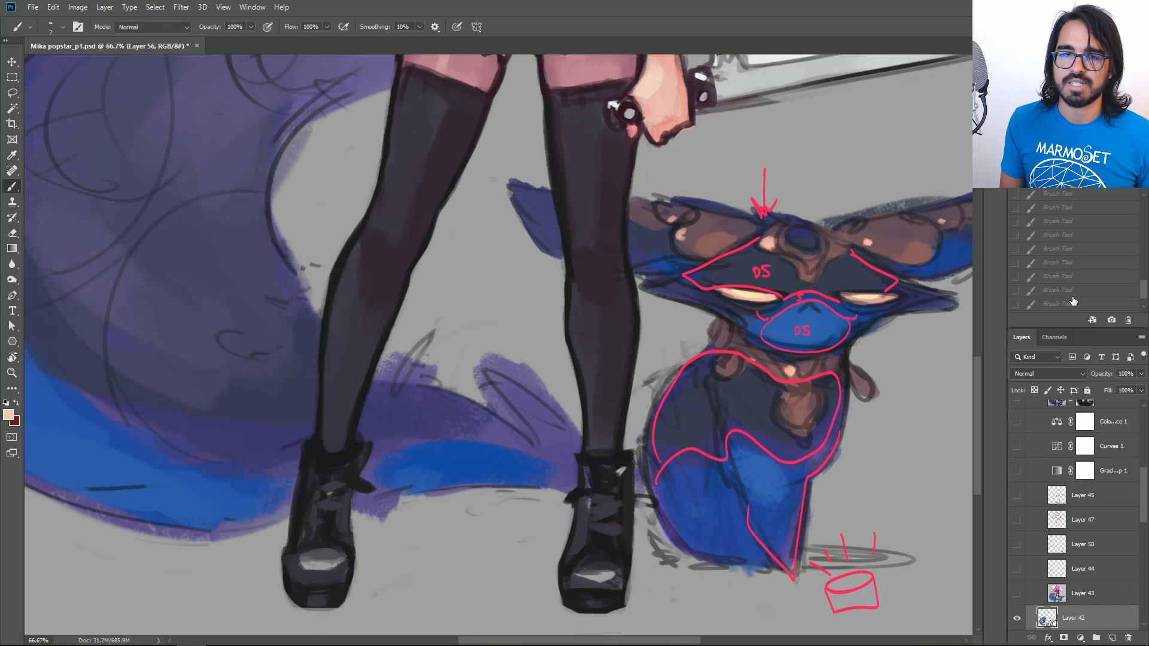
click(1080, 301)
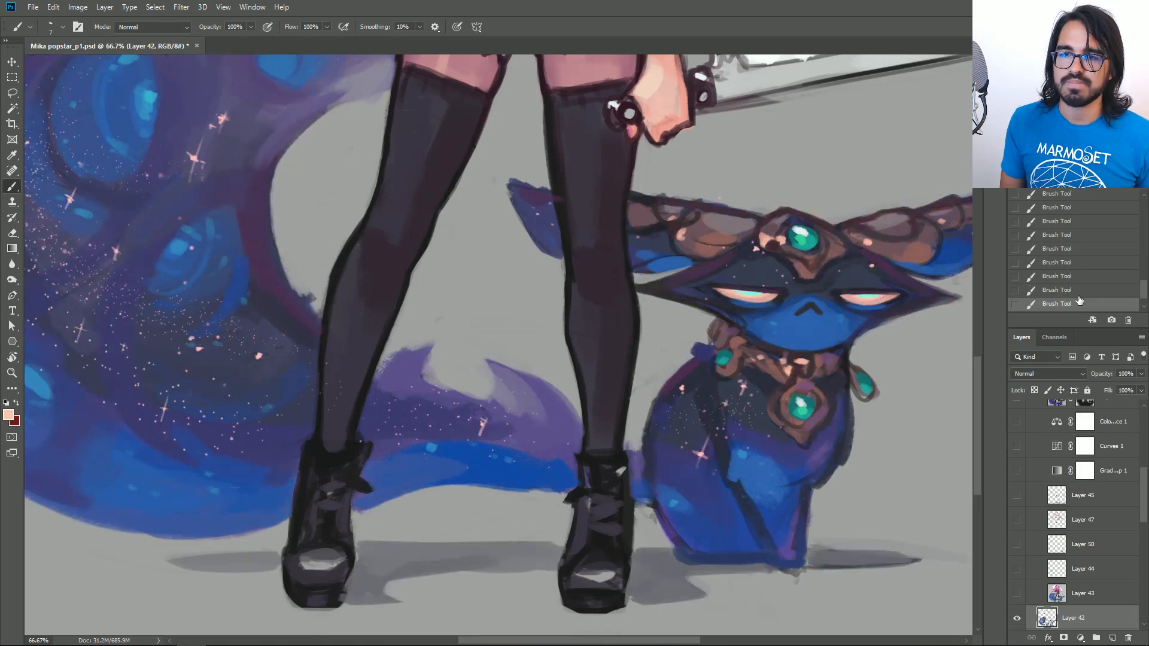
Step: Show Layer 43 over the full illustration and select it to examine its effect
drag(498, 311, 535, 348)
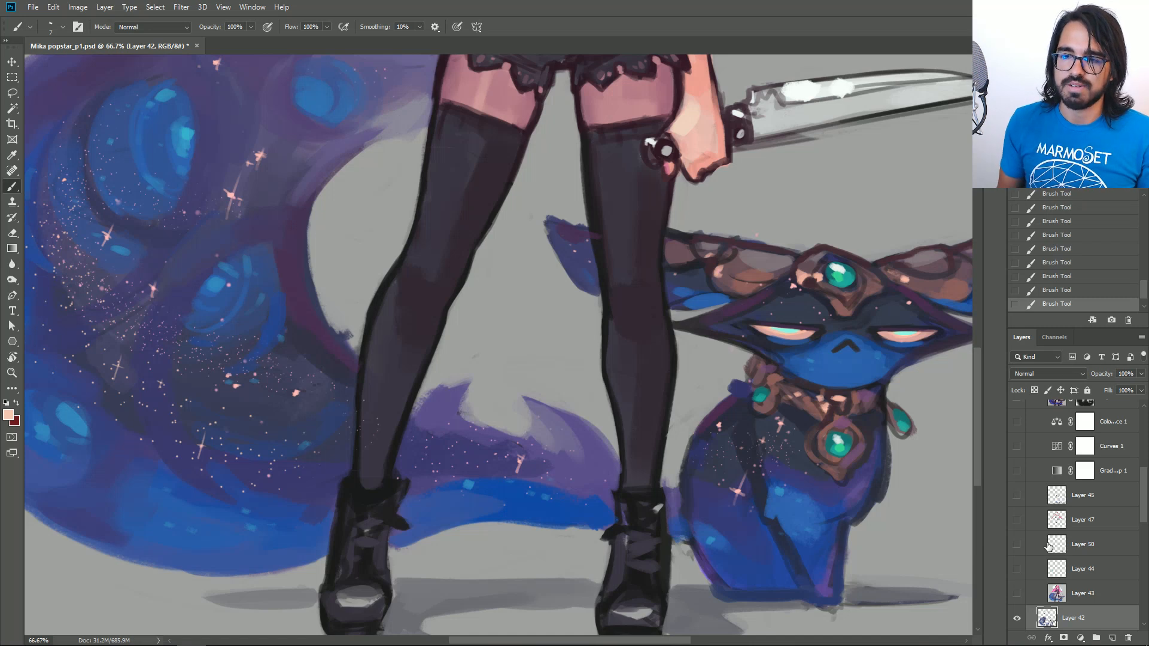
key(ctrl+minus)
drag(503, 227, 496, 513)
key(ctrl+minus)
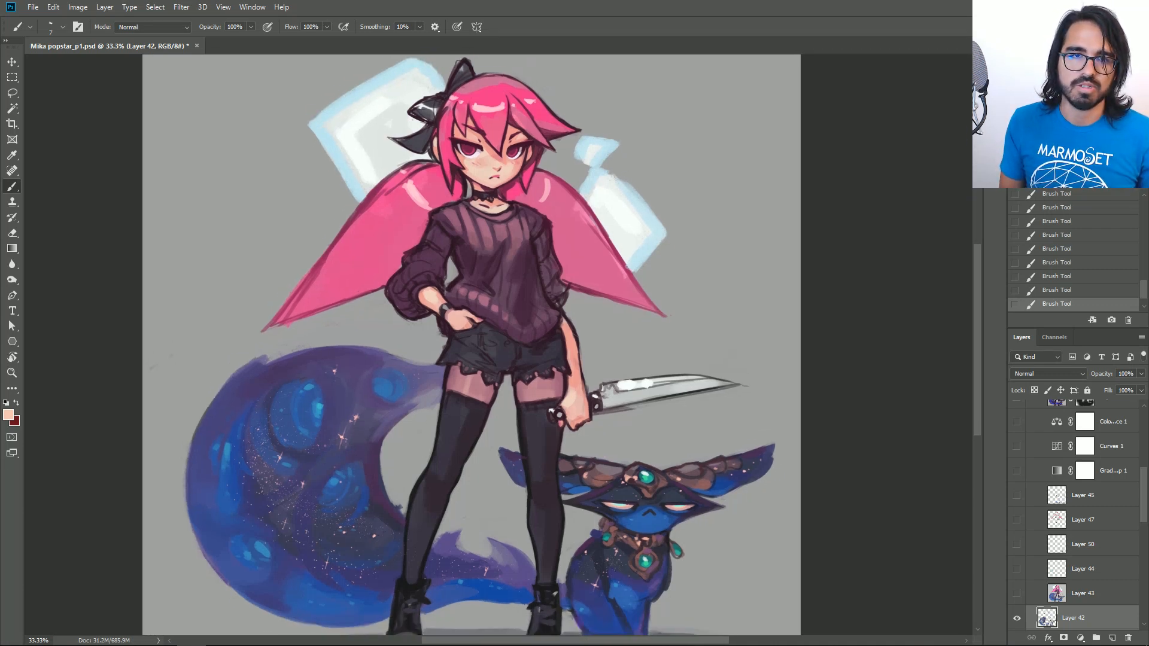
click(1017, 593)
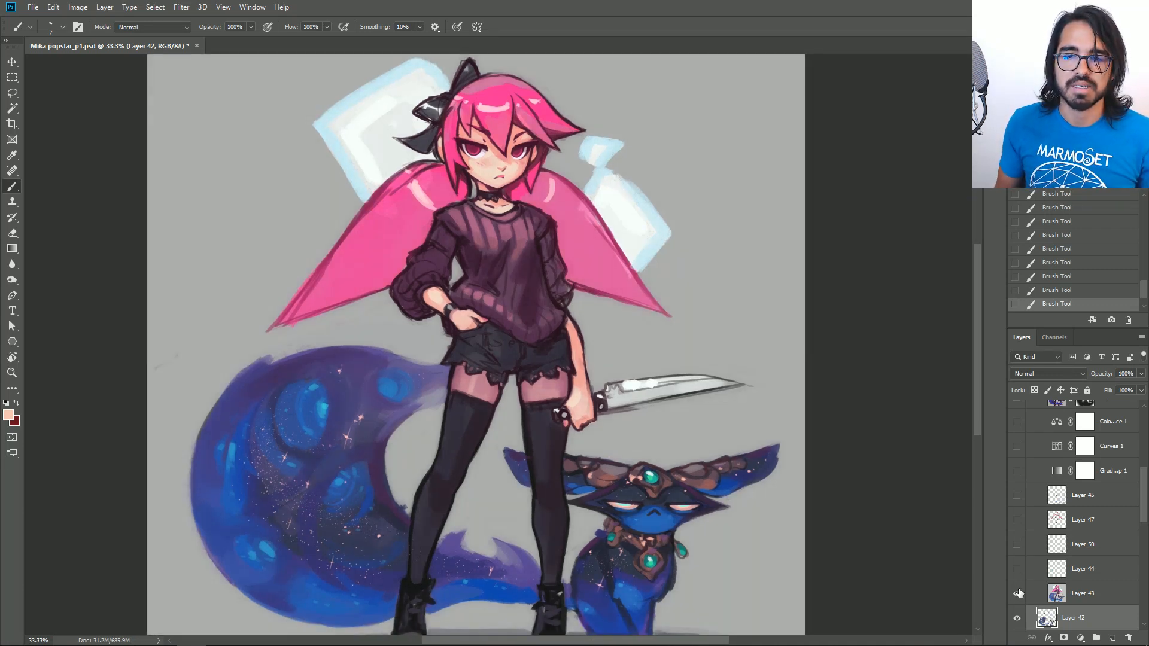
click(1062, 603)
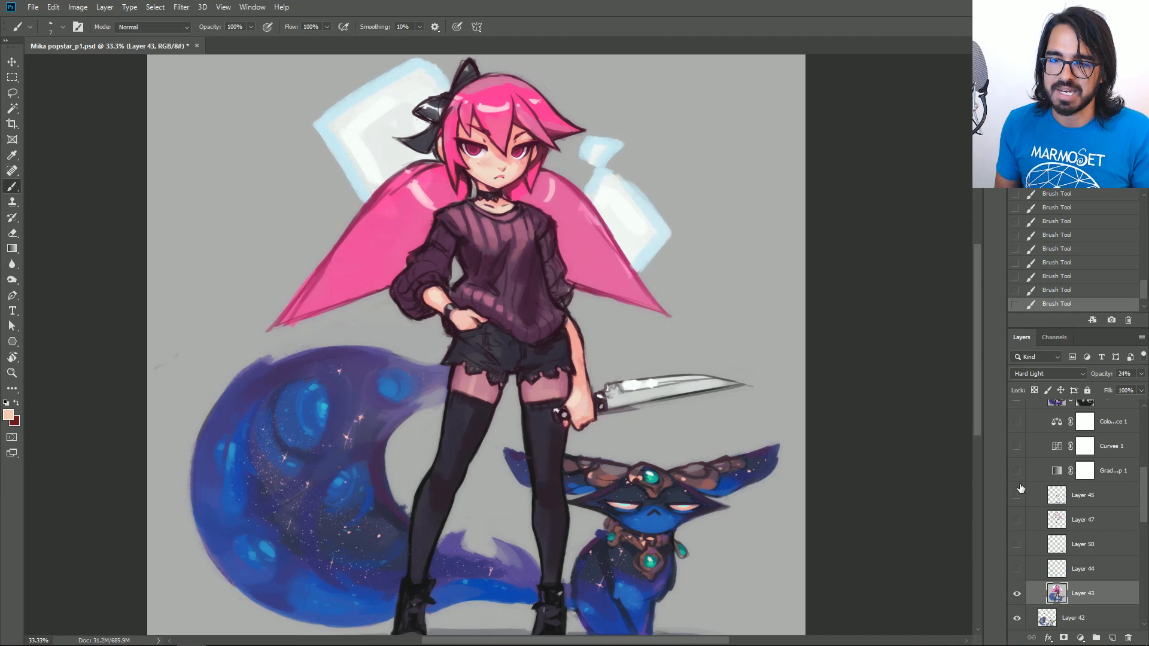
Step: Set Layer 43's blend mode to Normal and its opacity to 100%
click(1082, 372)
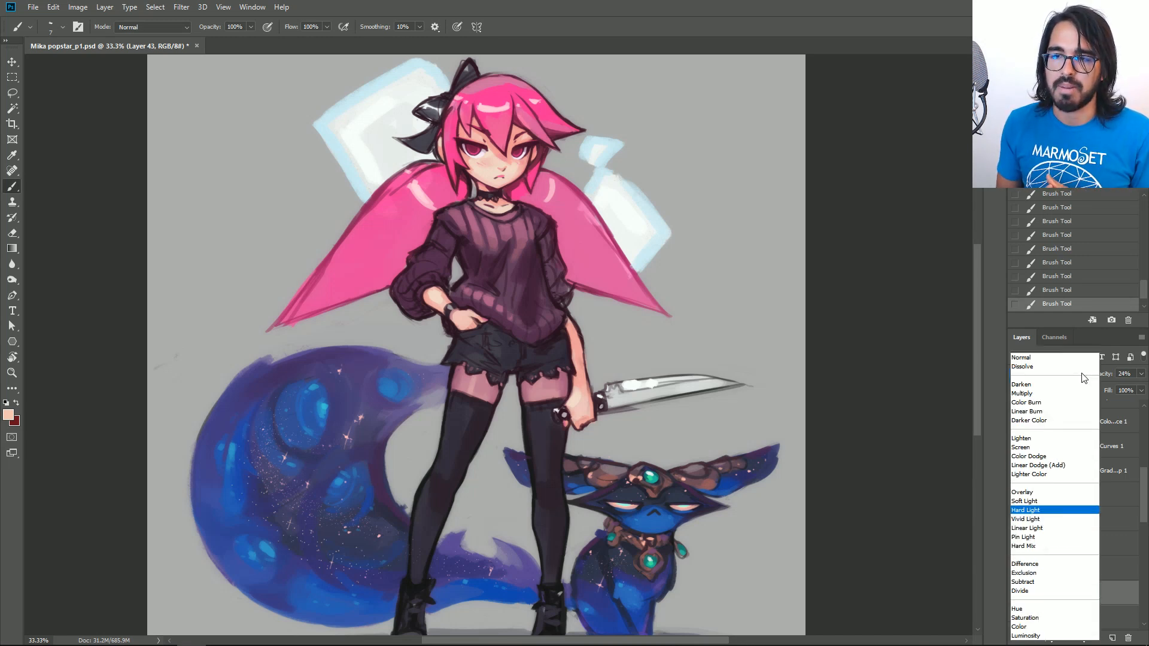
click(1028, 511)
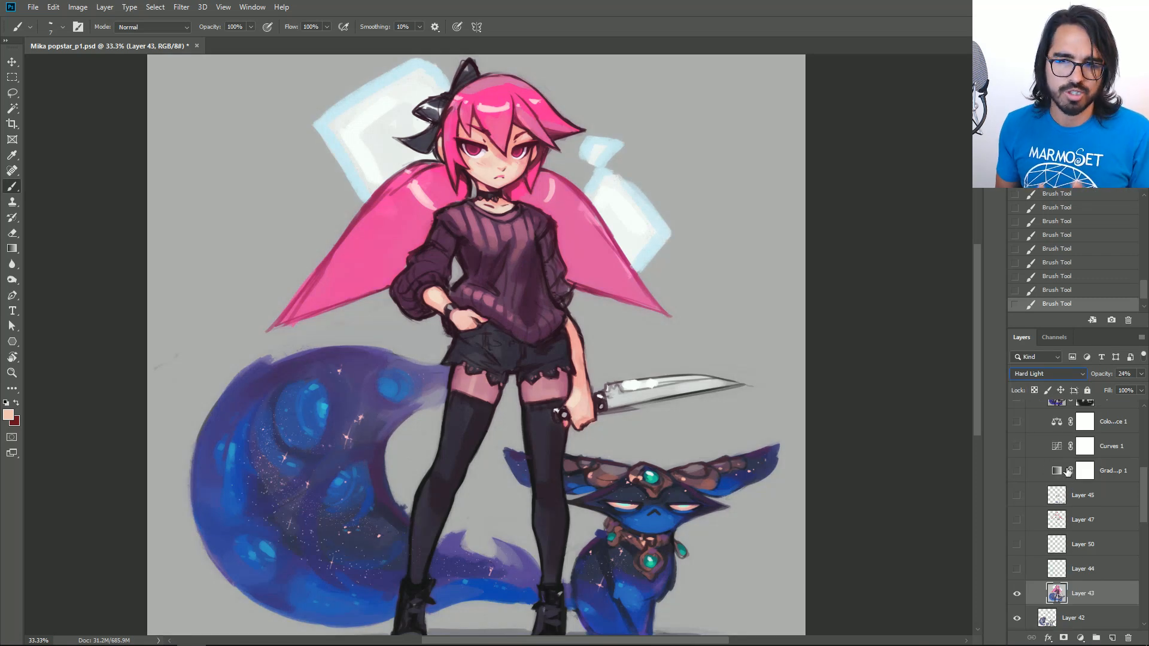
click(1046, 372)
click(1028, 361)
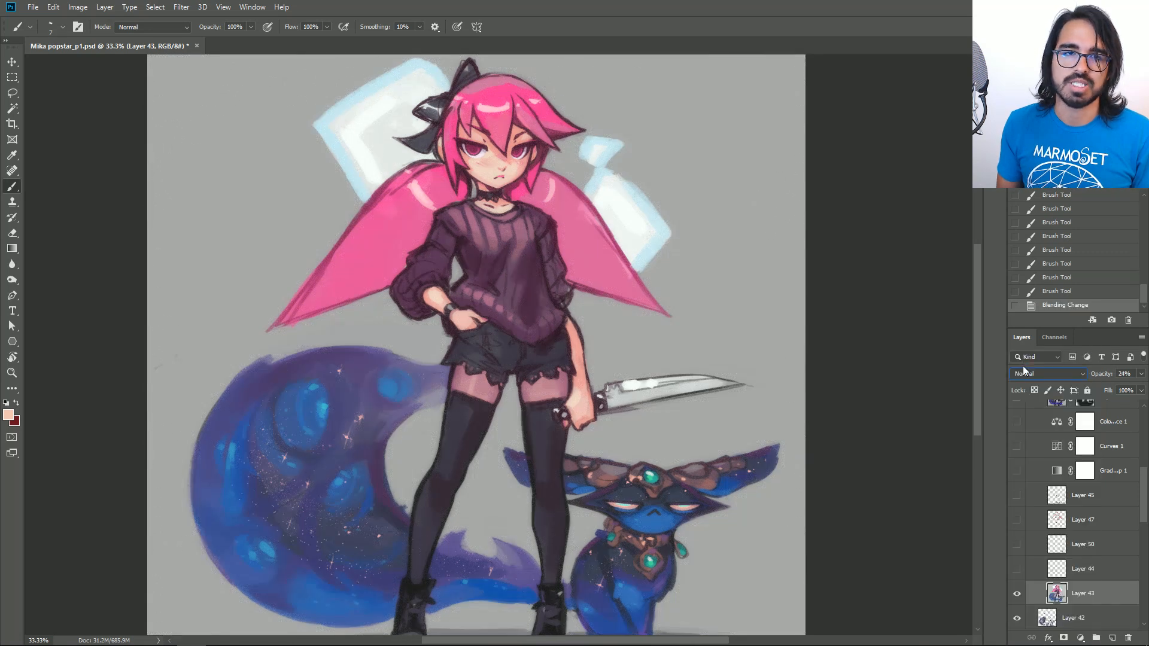
click(1141, 375)
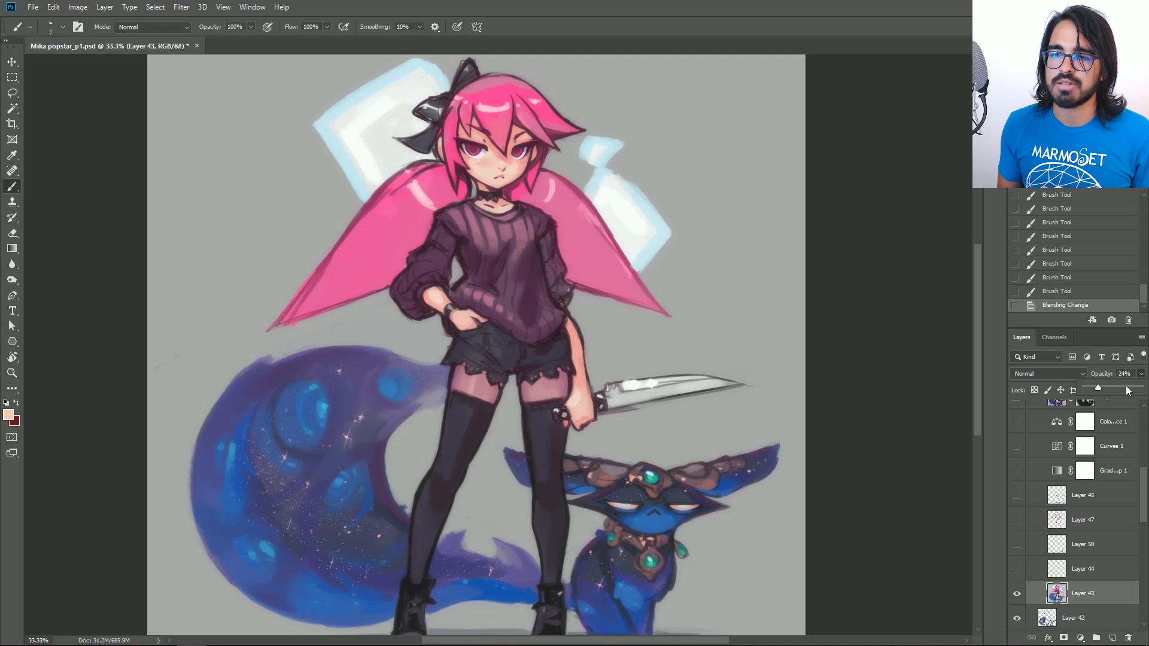
drag(1126, 388, 1142, 388)
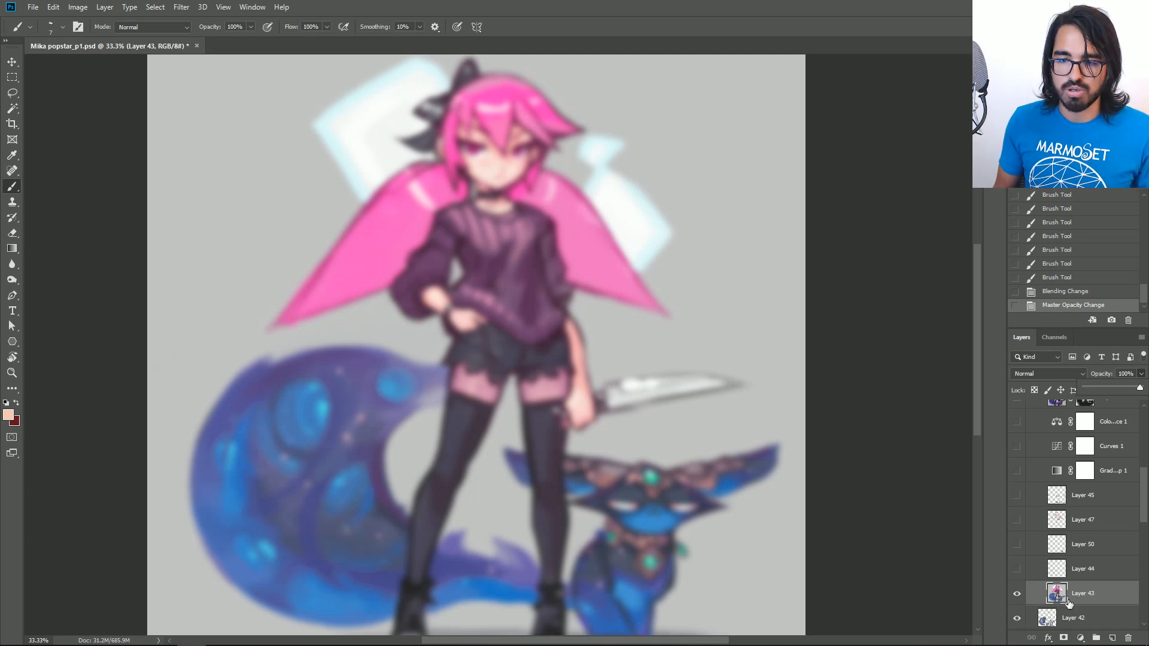
Step: Hide Layer 43, add a new layer above Layer 42 and stamp all visible layers into it
click(1017, 594)
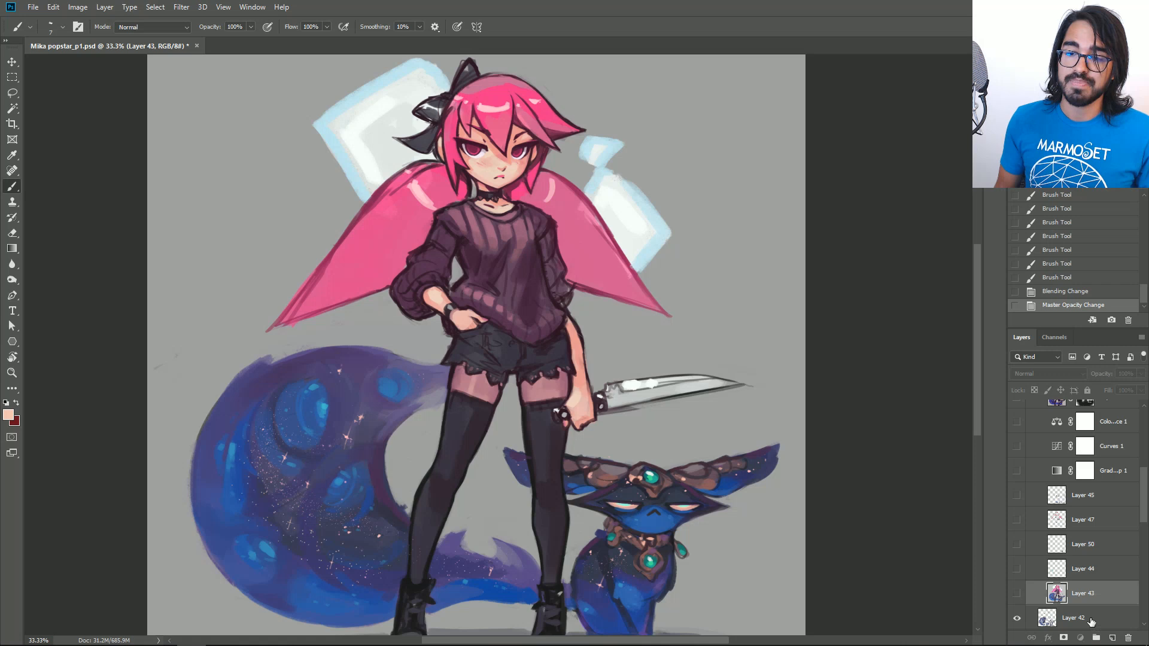
click(1093, 626)
key(ctrl+shift+n)
key(Return)
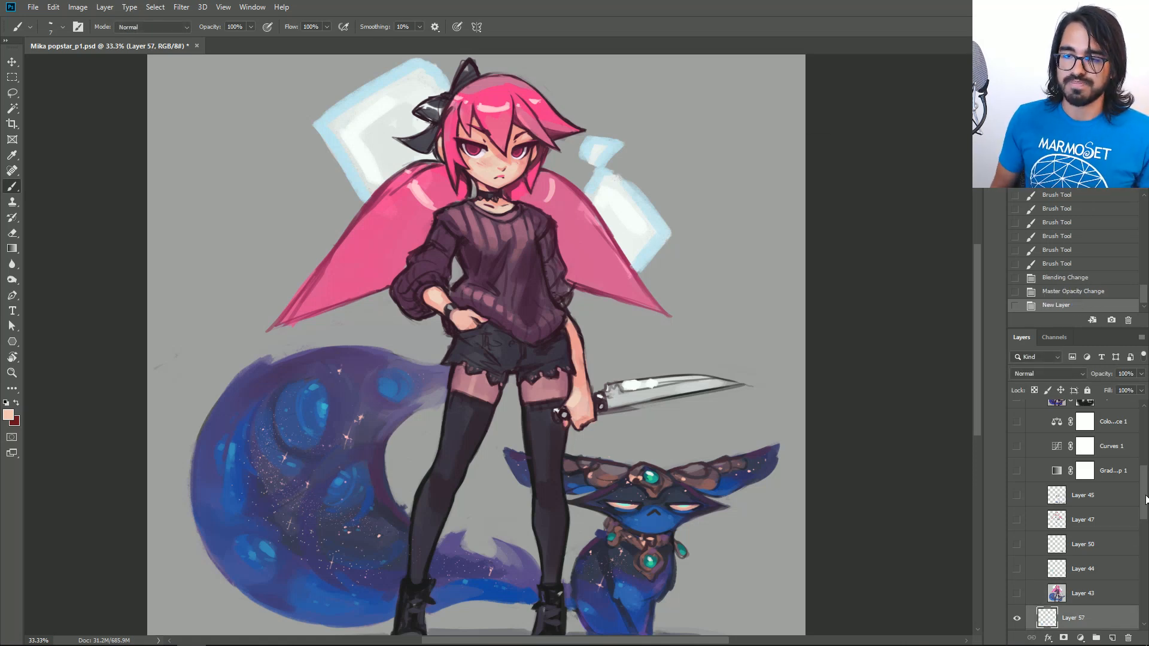
scroll(1074, 569, down, 3)
key(ctrl+shift+alt+e)
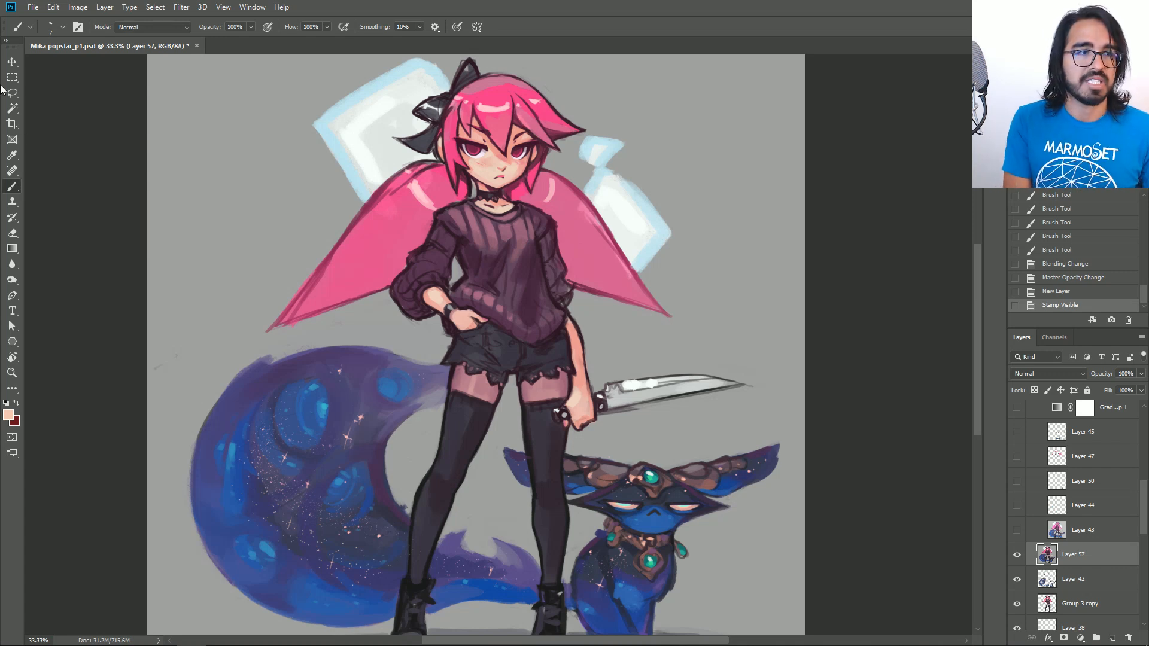
Step: Shift the merged copy of the illustration diagonally across the canvas and undo the move
click(12, 61)
drag(537, 355, 592, 419)
key(ctrl+z)
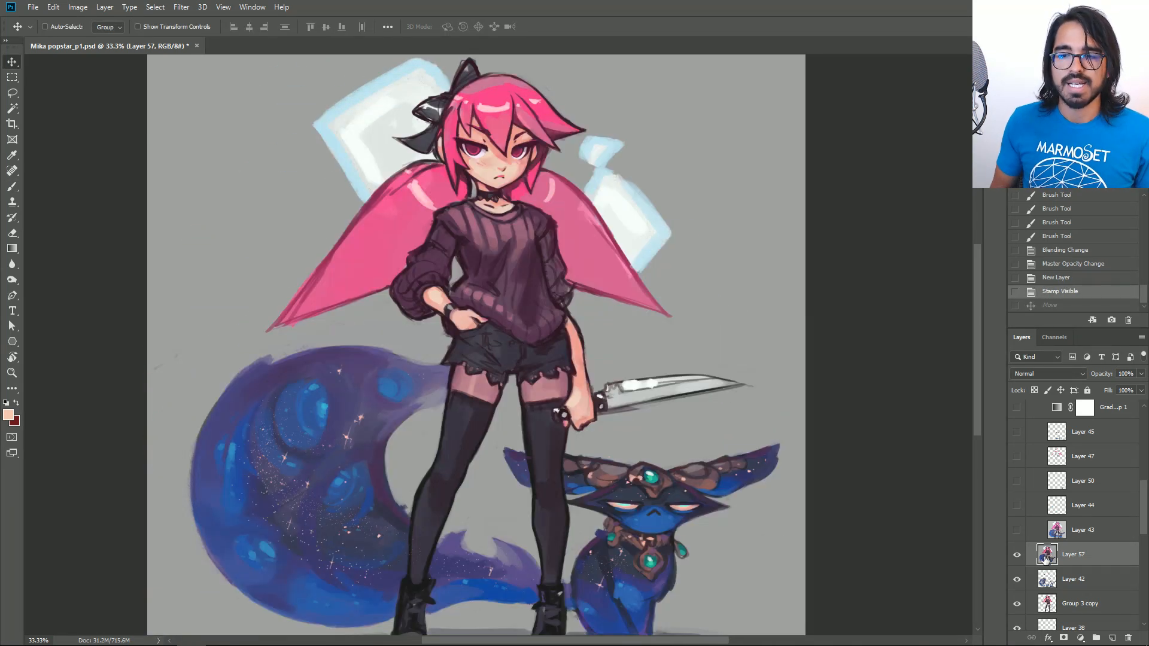
Step: Apply a Gaussian Blur with a 12.5 pixel radius to the merged copy on Layer 57
click(181, 7)
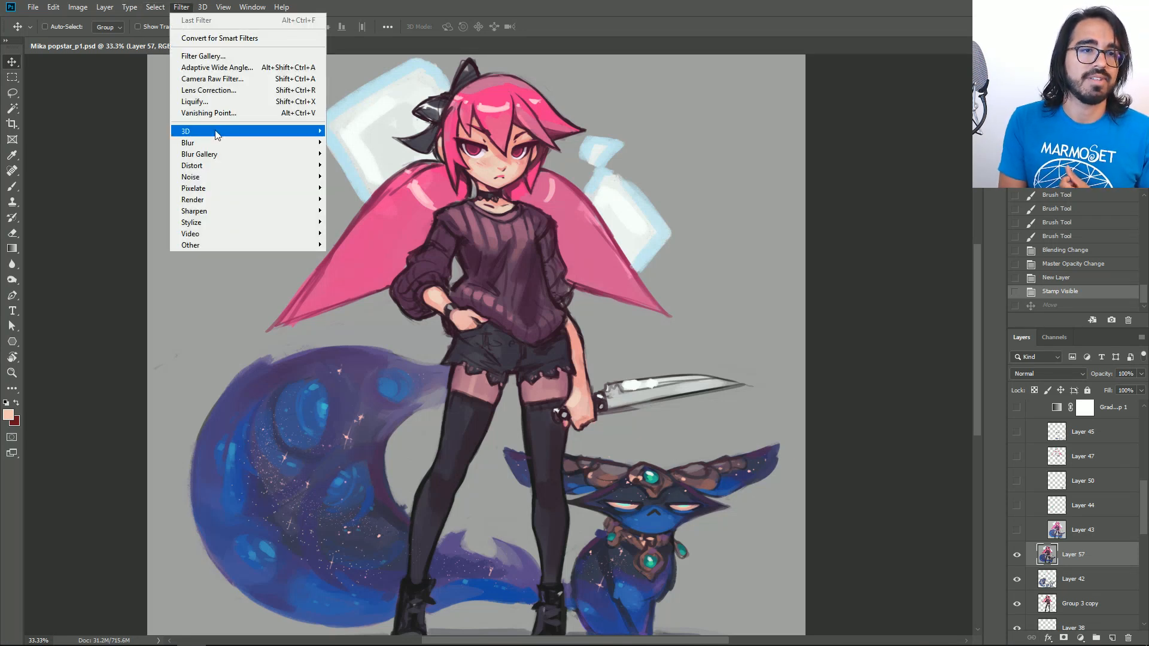
click(355, 189)
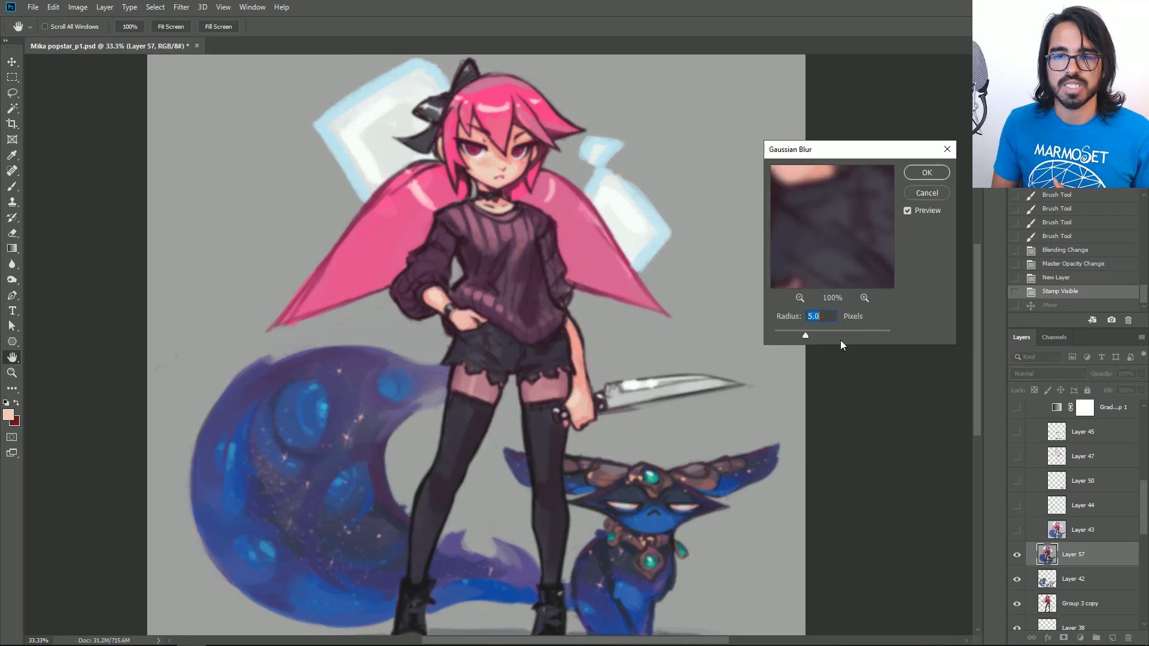
drag(817, 332, 823, 332)
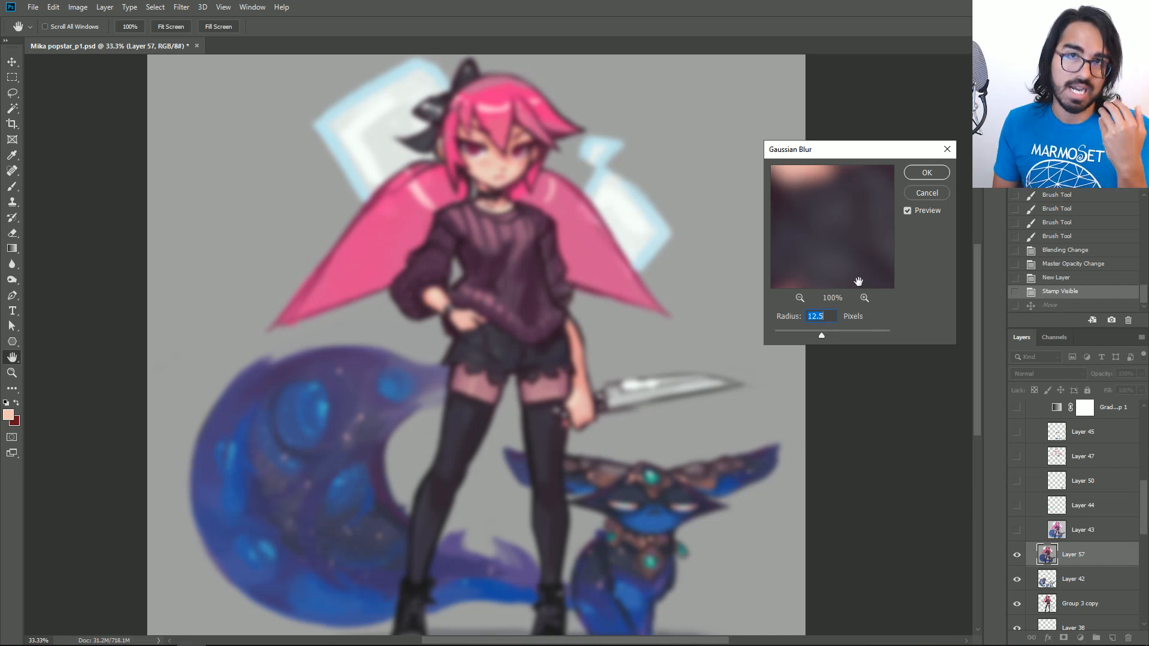
click(926, 171)
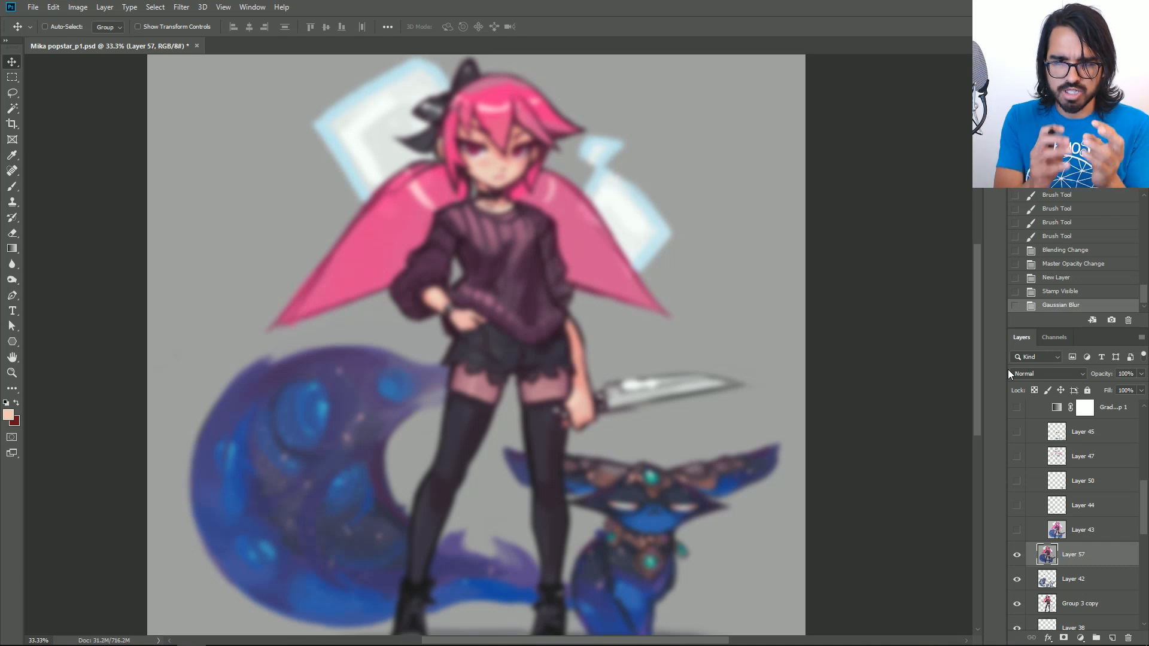
Step: Set the blurred Layer 57 to Hard Light blending at 28% opacity
click(1041, 372)
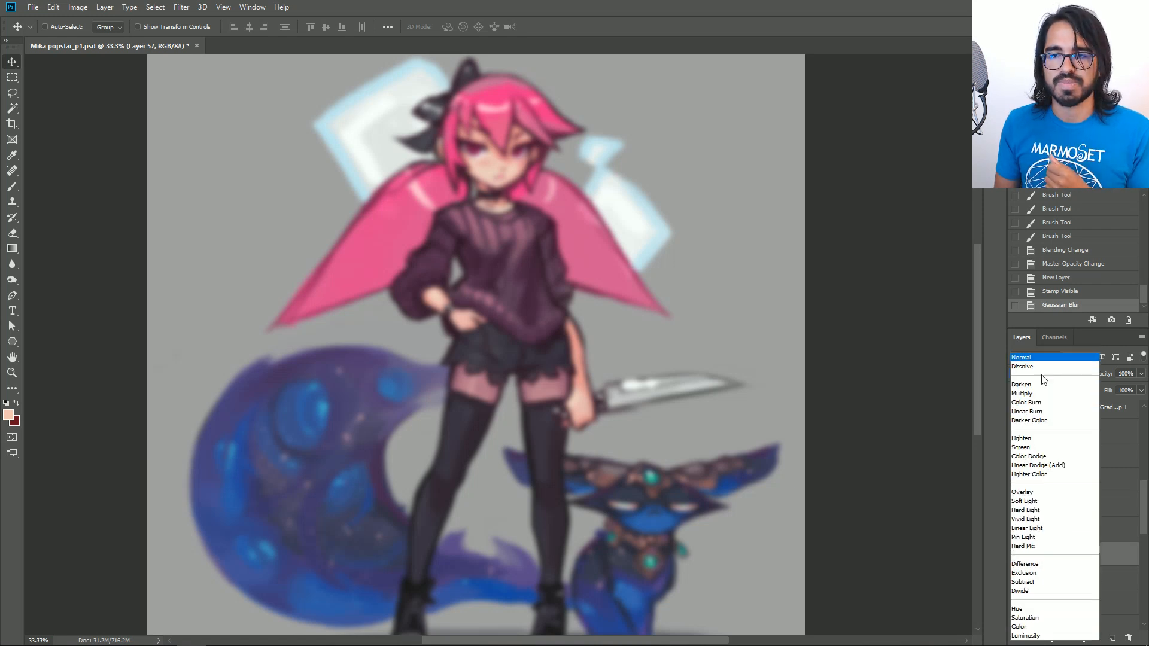
click(1021, 511)
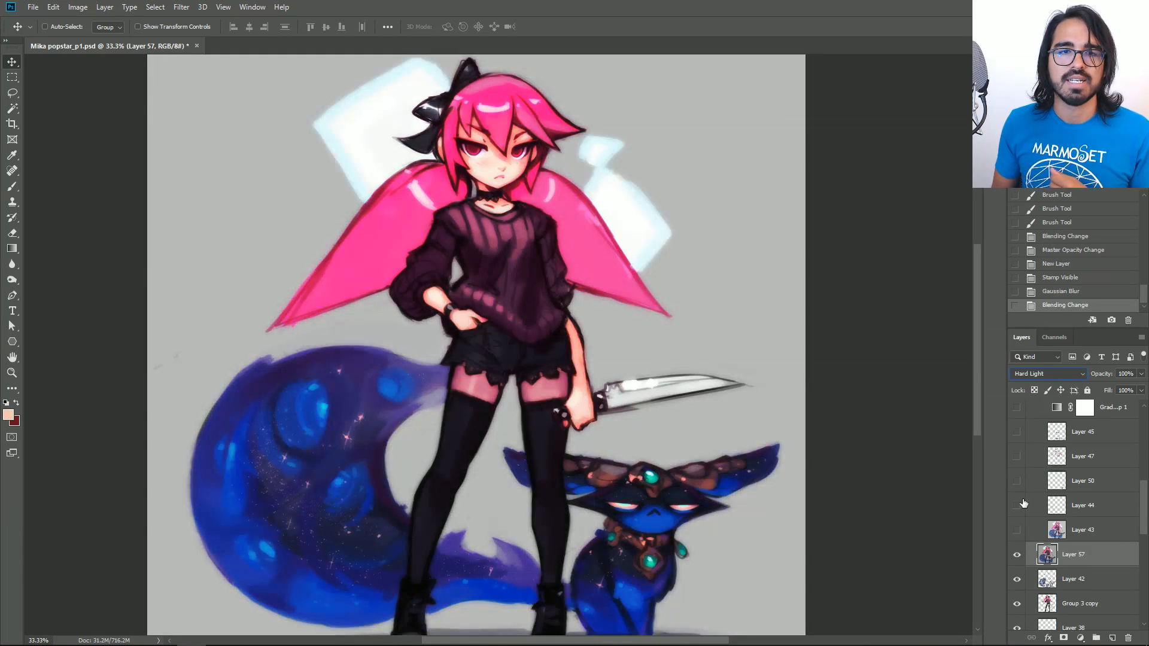
click(1142, 374)
drag(1115, 387, 1101, 387)
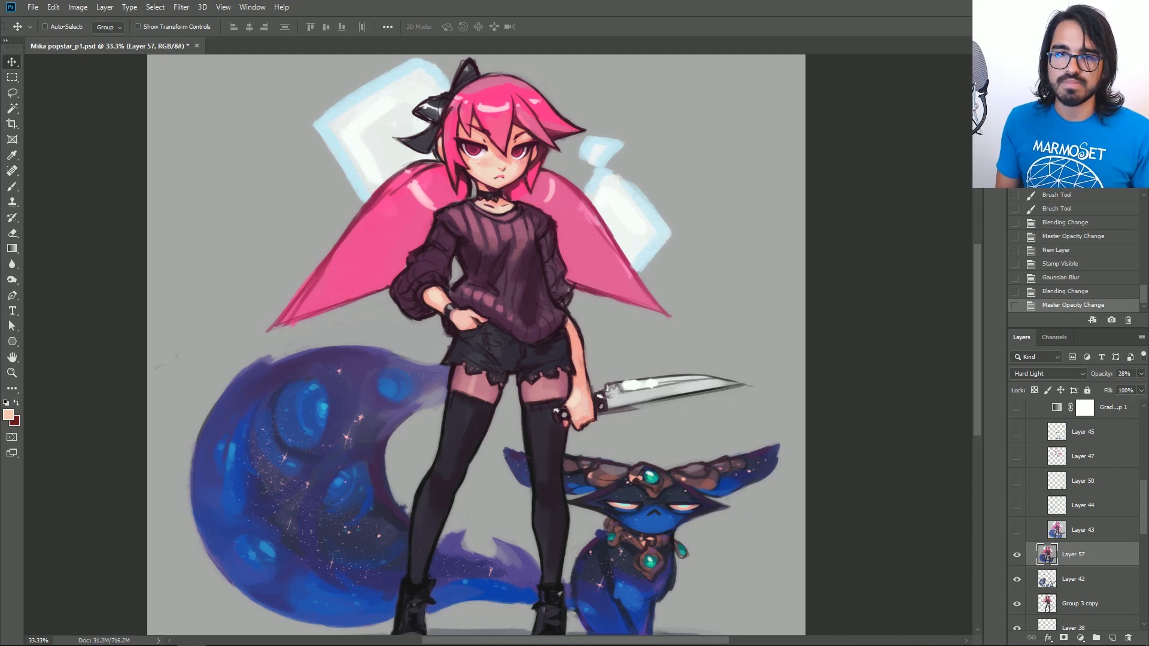
Step: Adjust Layer 57 with Hue/Saturation, using lightness +33 and saturation +14
key(ctrl+u)
mouse_move(932, 250)
mouse_down()
mouse_move(956, 250)
mouse_move(913, 217)
mouse_move(936, 219)
mouse_move(951, 250)
mouse_up()
click(934, 220)
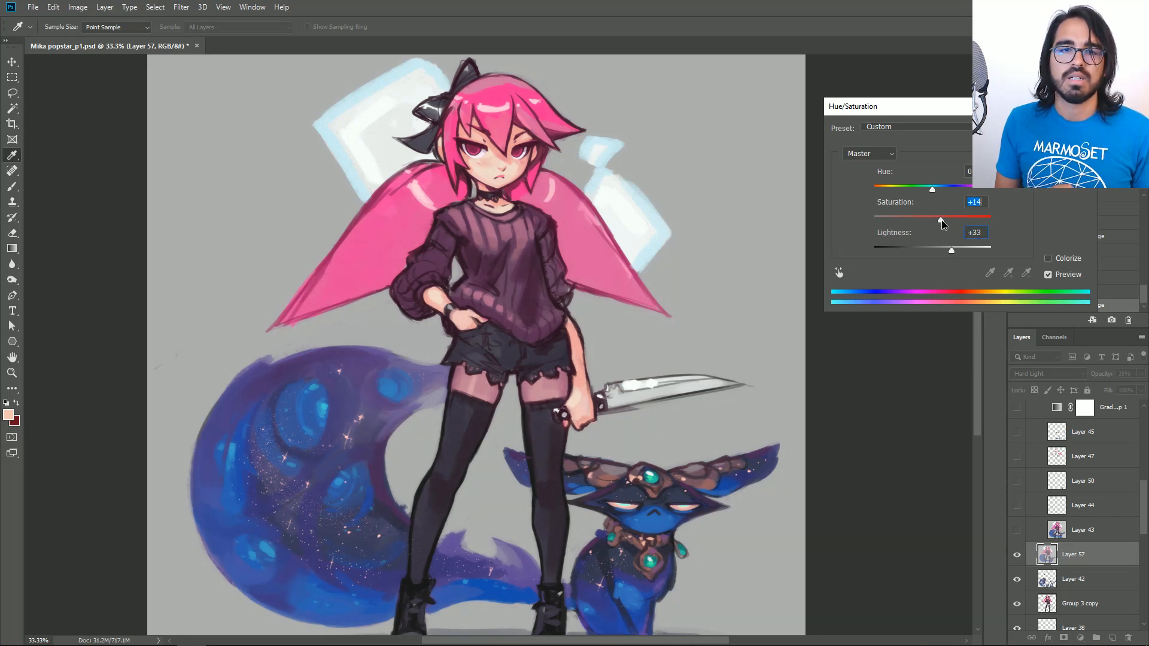
key(Return)
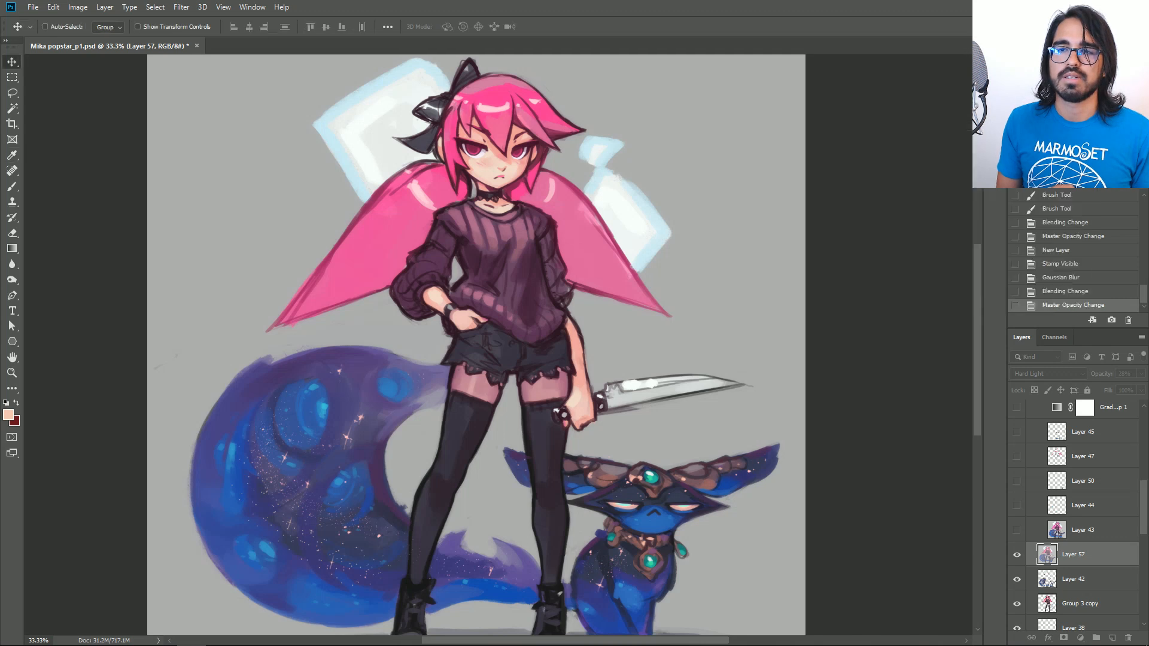
Step: Toggle Layer 57 off and on to compare the illustration with and without it, including a close view of the girl's upper body
click(1017, 556)
click(1017, 556)
click(1017, 556)
click(1017, 555)
key(ctrl+plus)
key(ctrl+plus)
drag(509, 239, 594, 482)
click(1021, 558)
click(1020, 558)
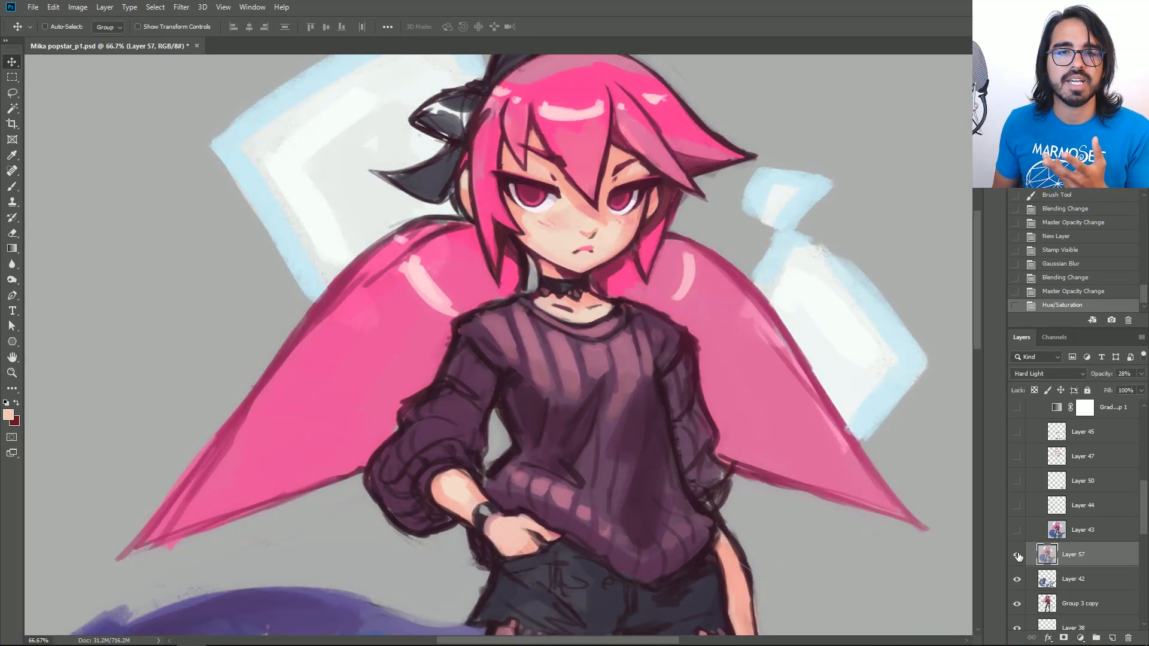
Step: Compare the girl's upper body with and without Layer 57 again, and inspect the legs, knife and cat with the layer on
click(1018, 557)
click(1016, 556)
click(1017, 557)
click(1017, 556)
drag(623, 587, 472, 95)
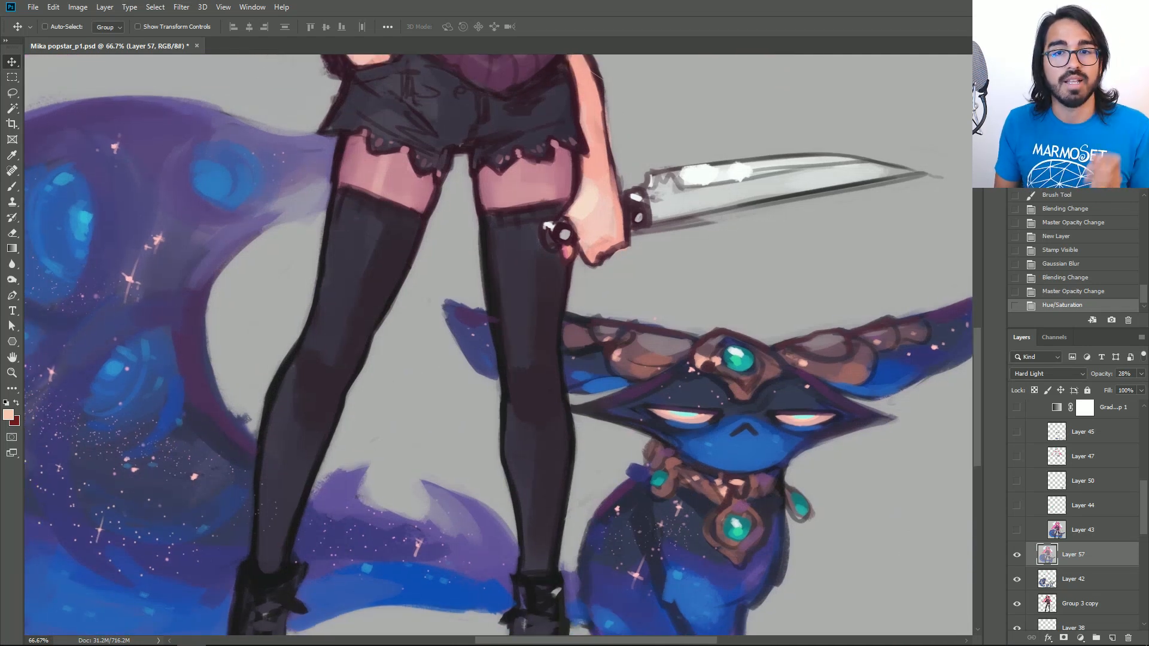
drag(473, 95, 530, 560)
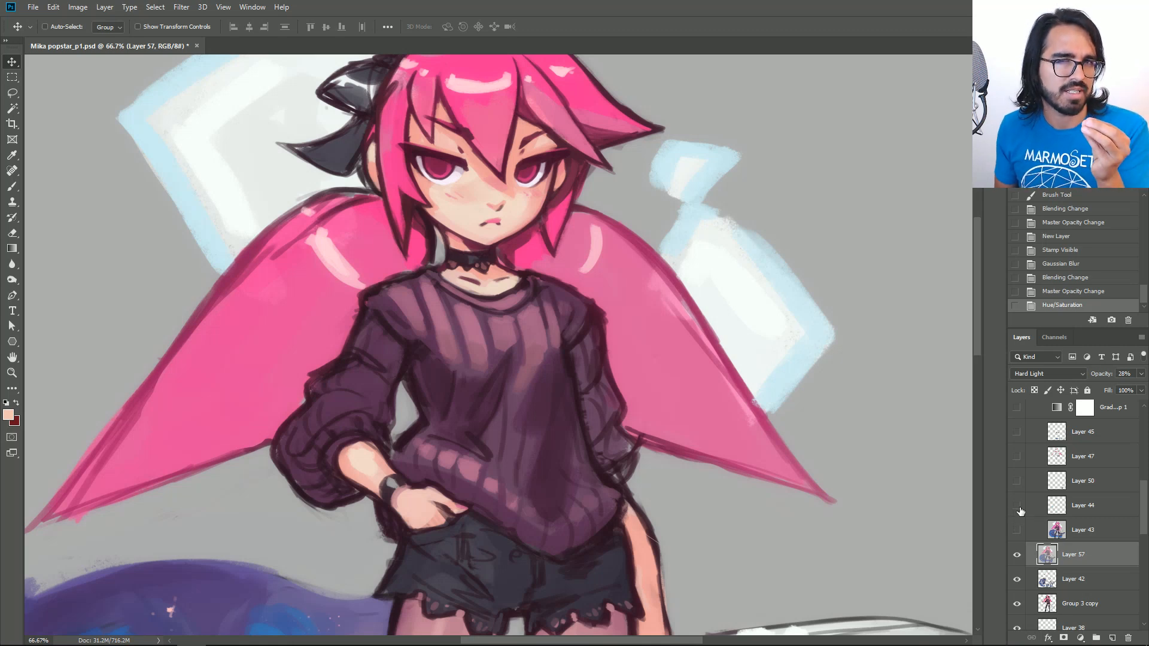
click(1017, 554)
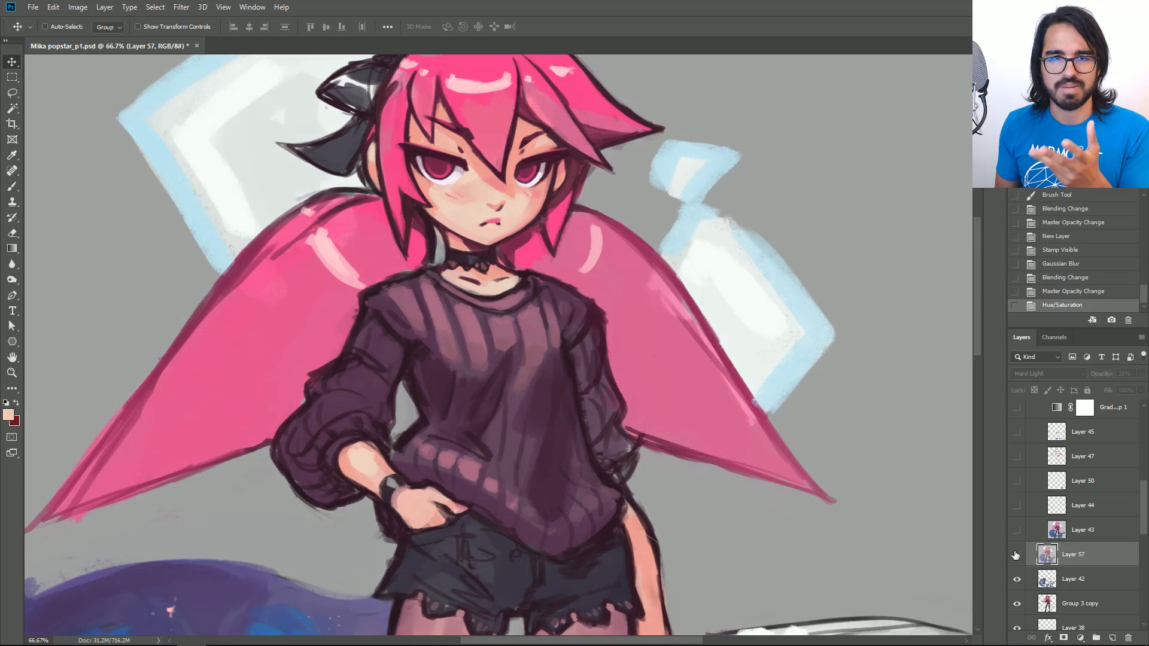
click(1016, 556)
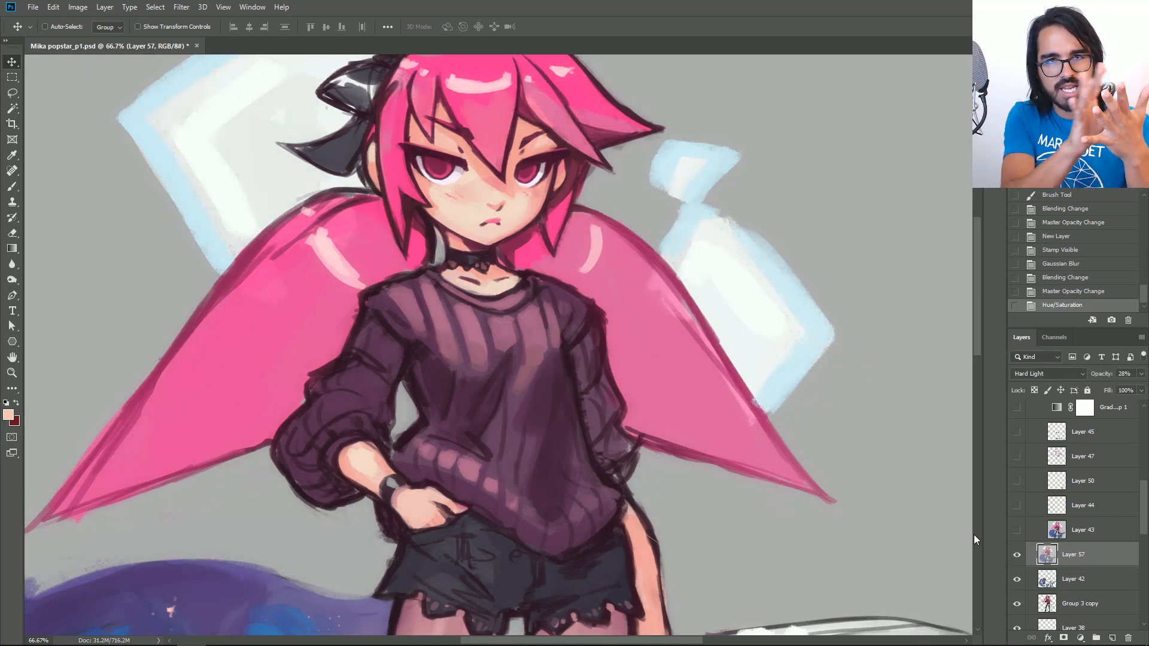
click(1017, 555)
click(1017, 554)
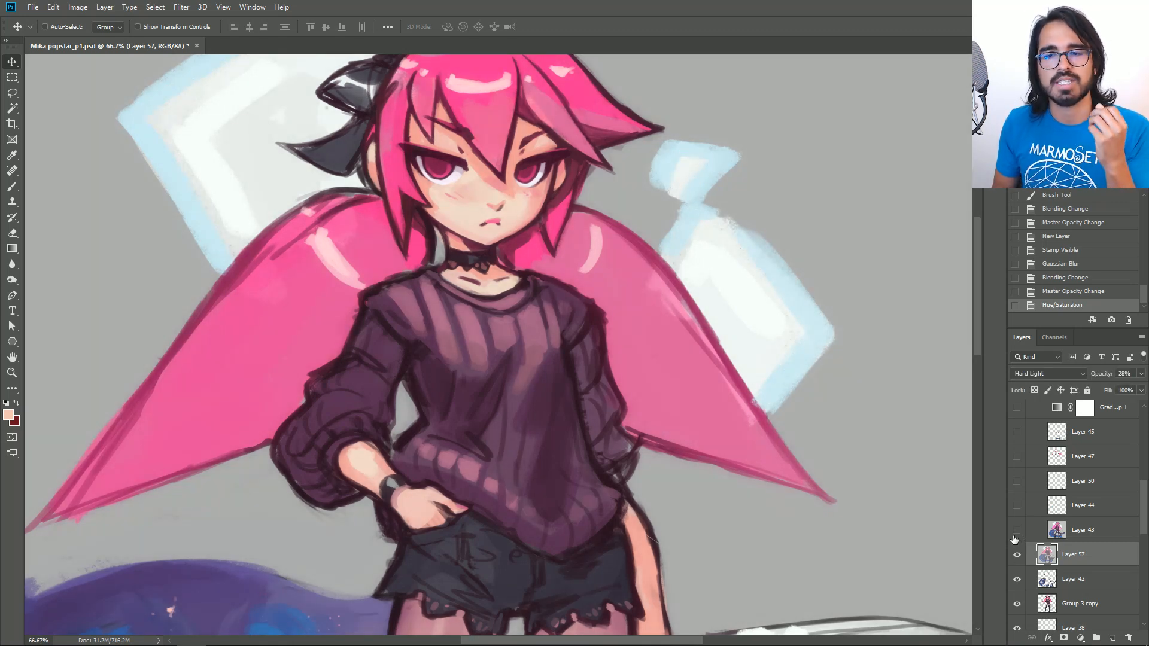
Step: Delete Layer 57 and make the original blurred Layer 43 visible and active in its place
drag(1071, 556, 1129, 637)
click(1017, 531)
click(1080, 532)
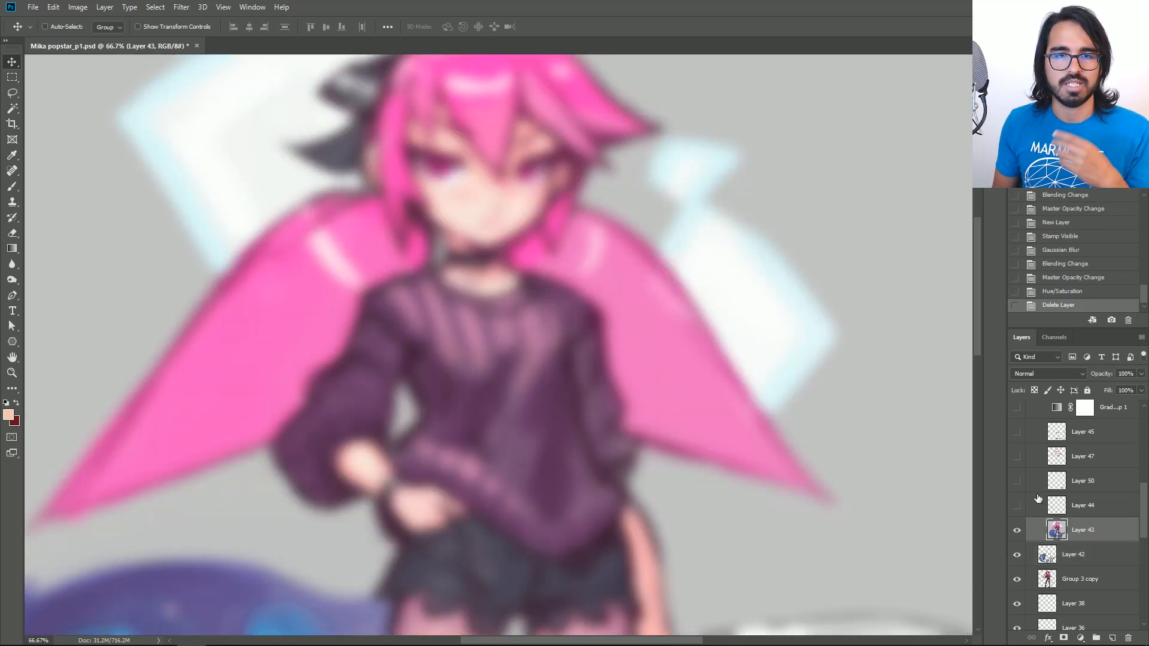
Step: Set Layer 43 to Hard Light blending at 28% opacity and compare the illustration with and without it
click(1141, 373)
drag(1140, 388, 1101, 387)
click(1057, 372)
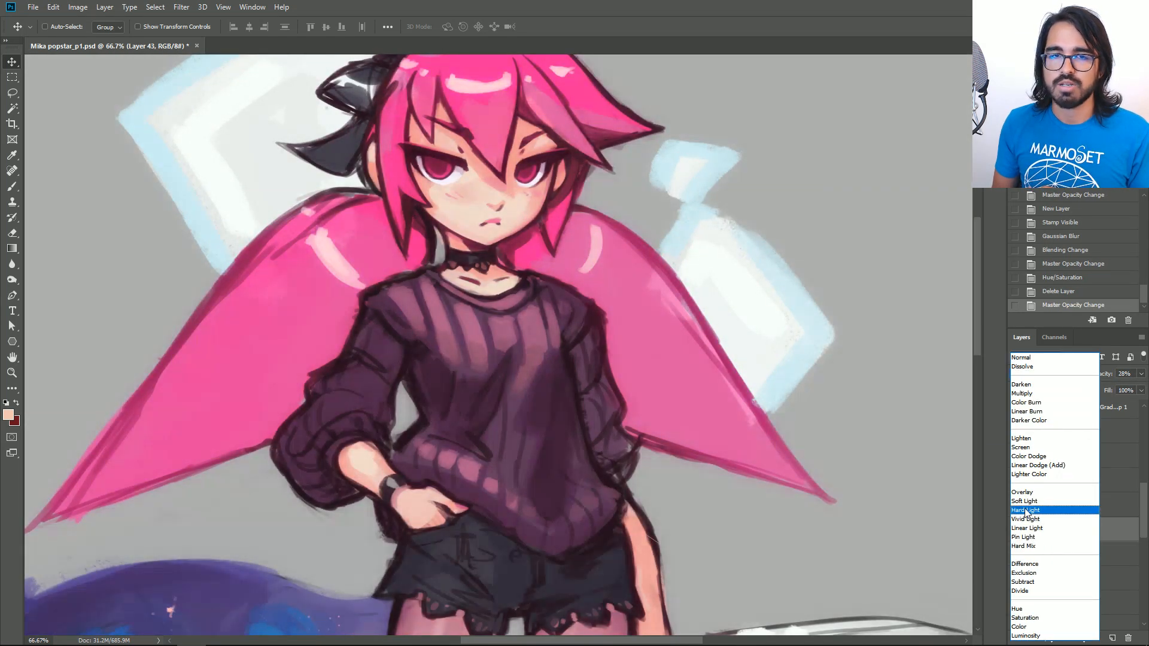
click(1026, 510)
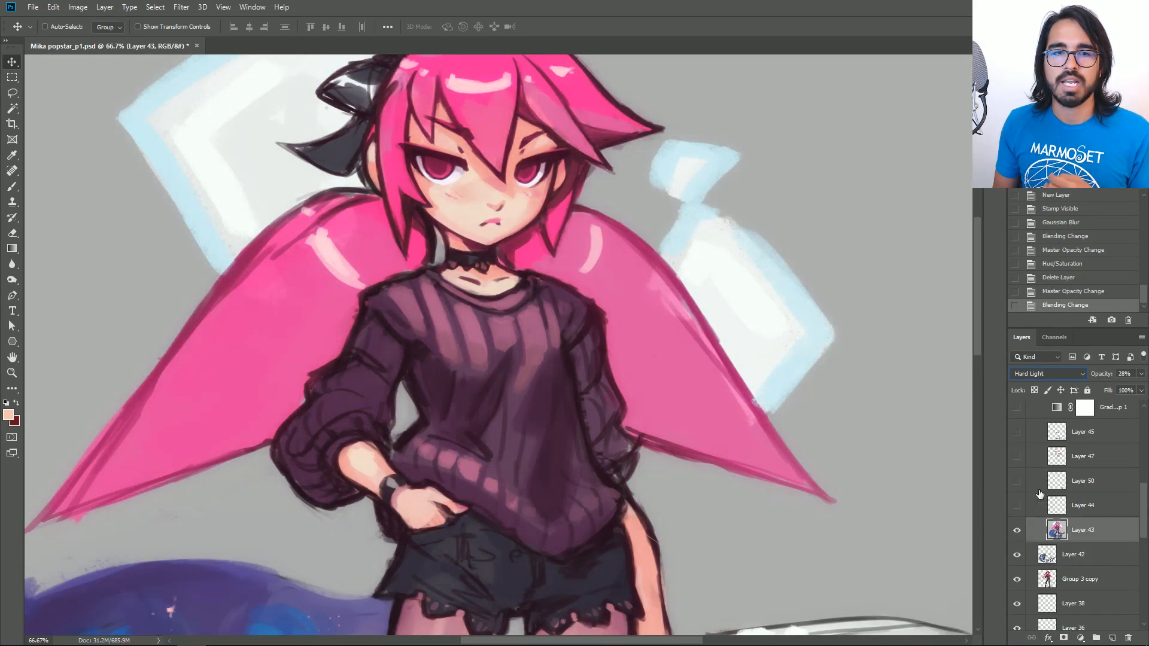
click(1018, 530)
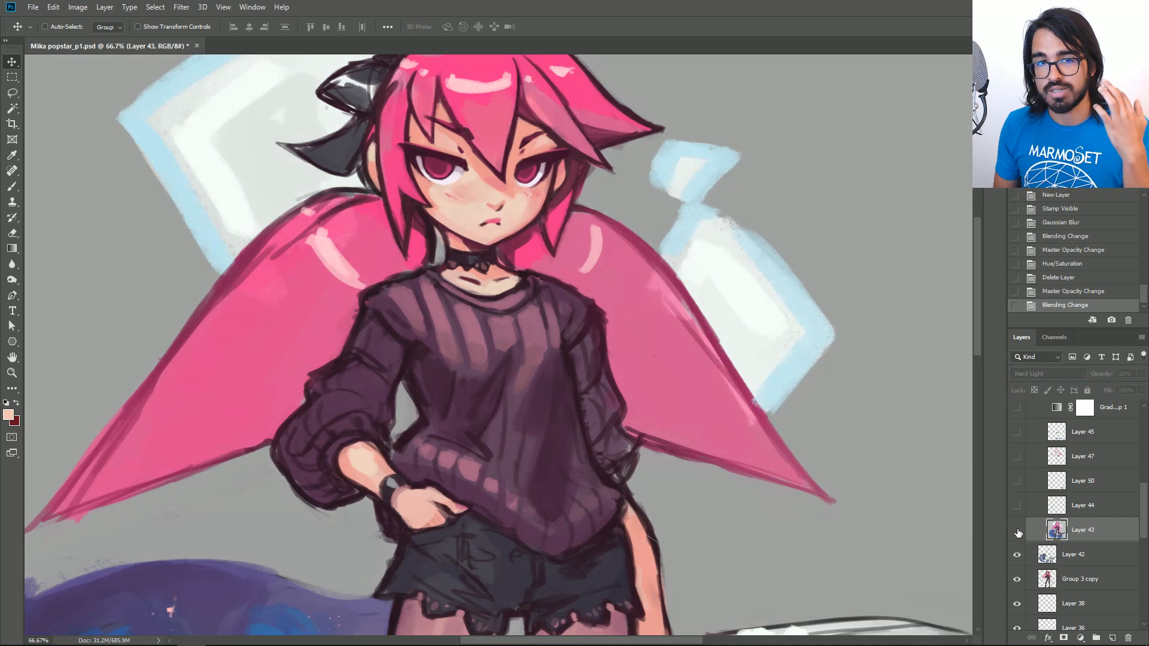
click(1017, 531)
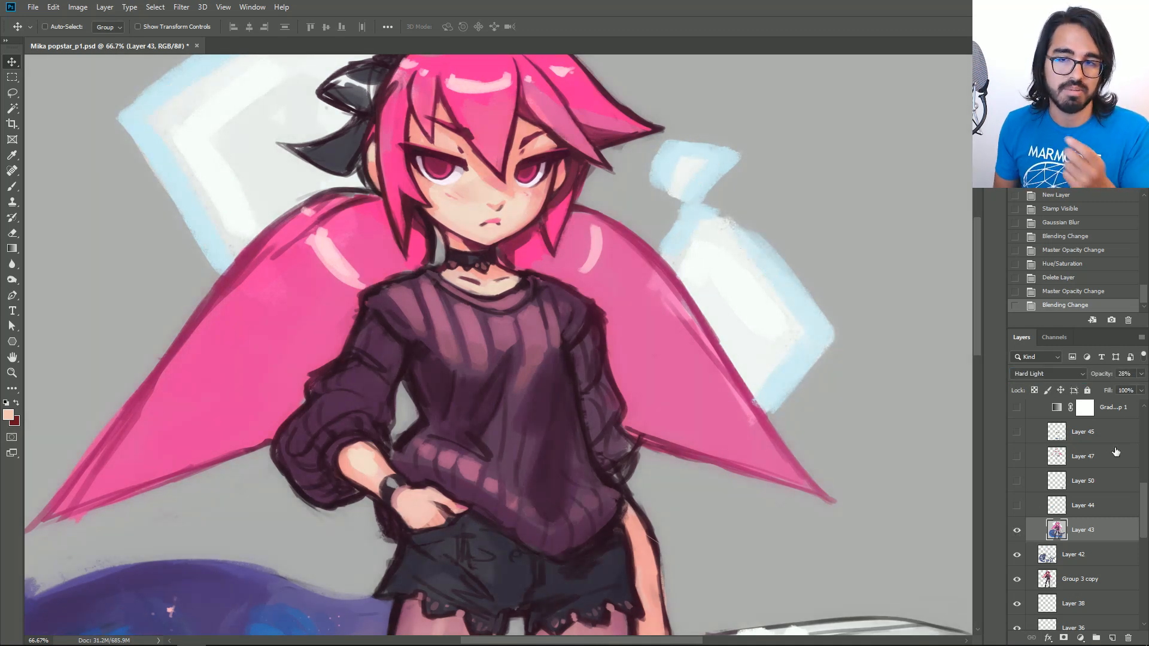
Step: Try Layer 43 at 100% opacity with Normal blending, and step the history back to its Hard Light state
click(1142, 376)
click(1142, 389)
click(1054, 373)
click(1025, 359)
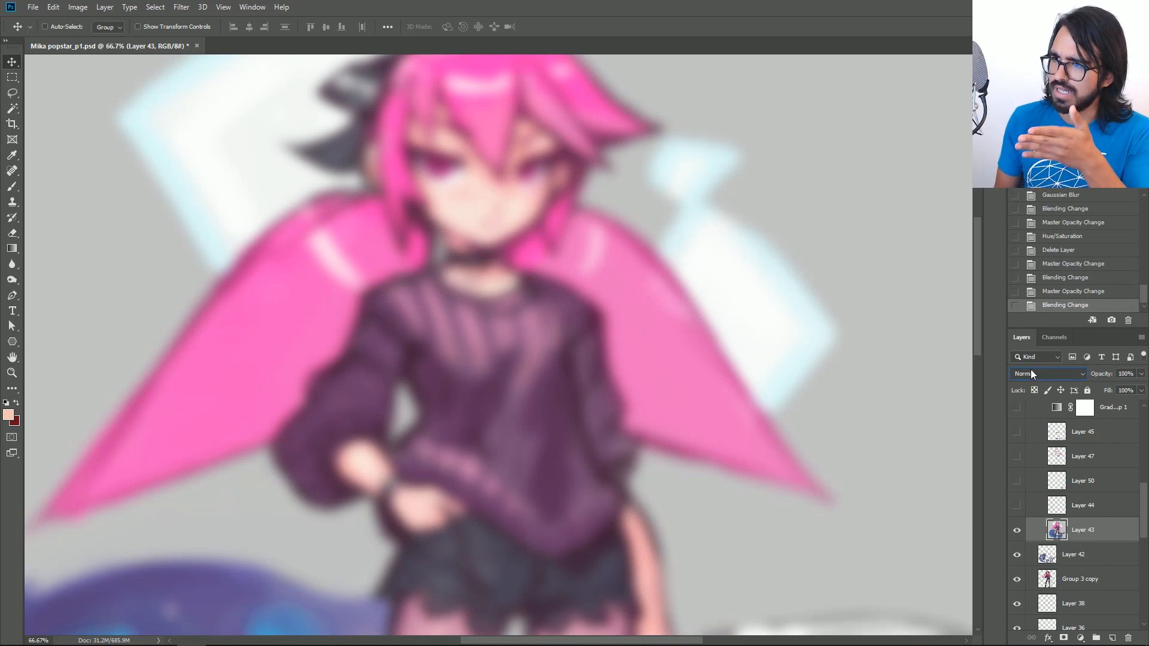
click(1063, 282)
click(1065, 292)
click(1067, 279)
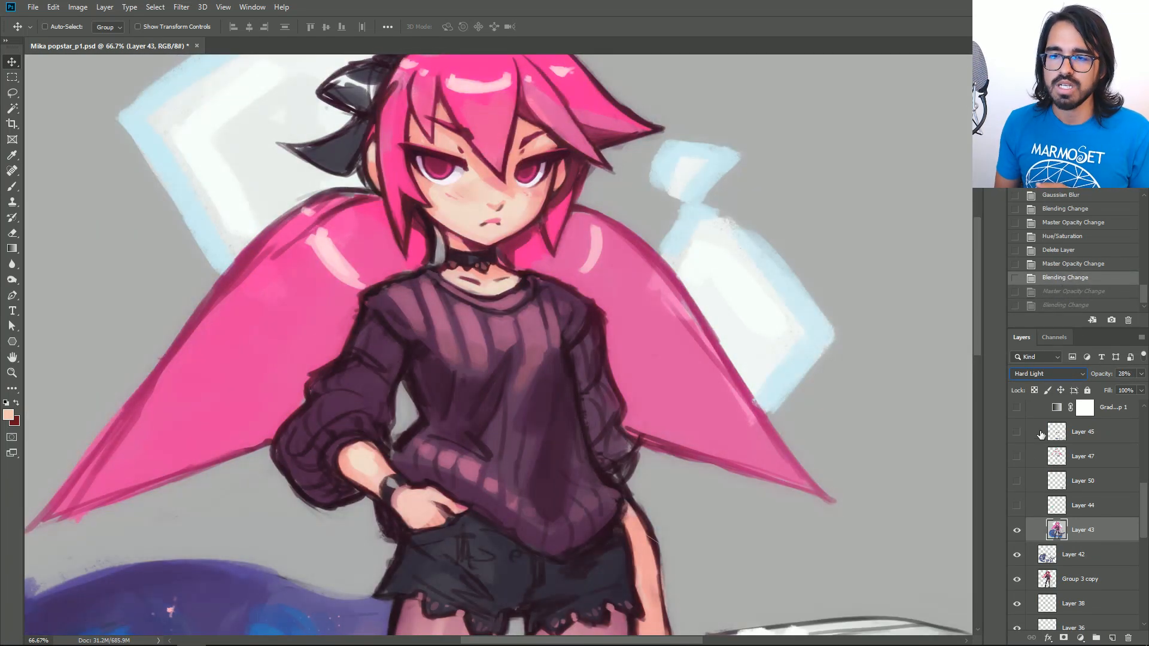
Step: Toggle Layer 43 off and on to compare its effect at a smaller view of the whole figure
click(1018, 531)
key(ctrl+minus)
key(ctrl+minus)
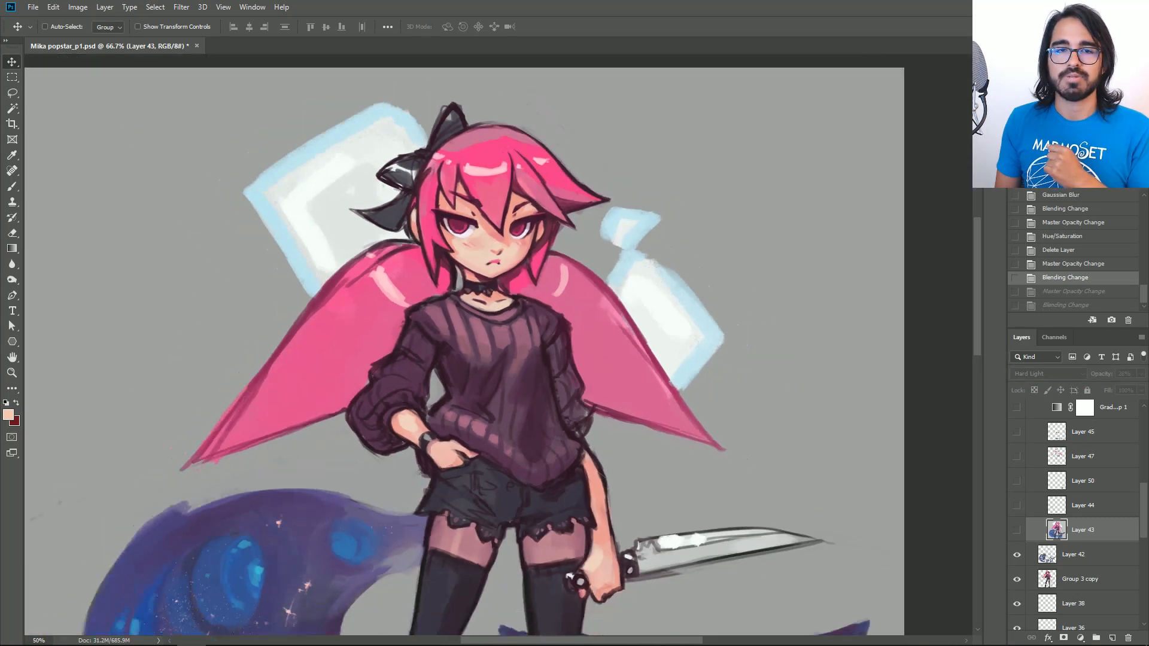
click(1017, 531)
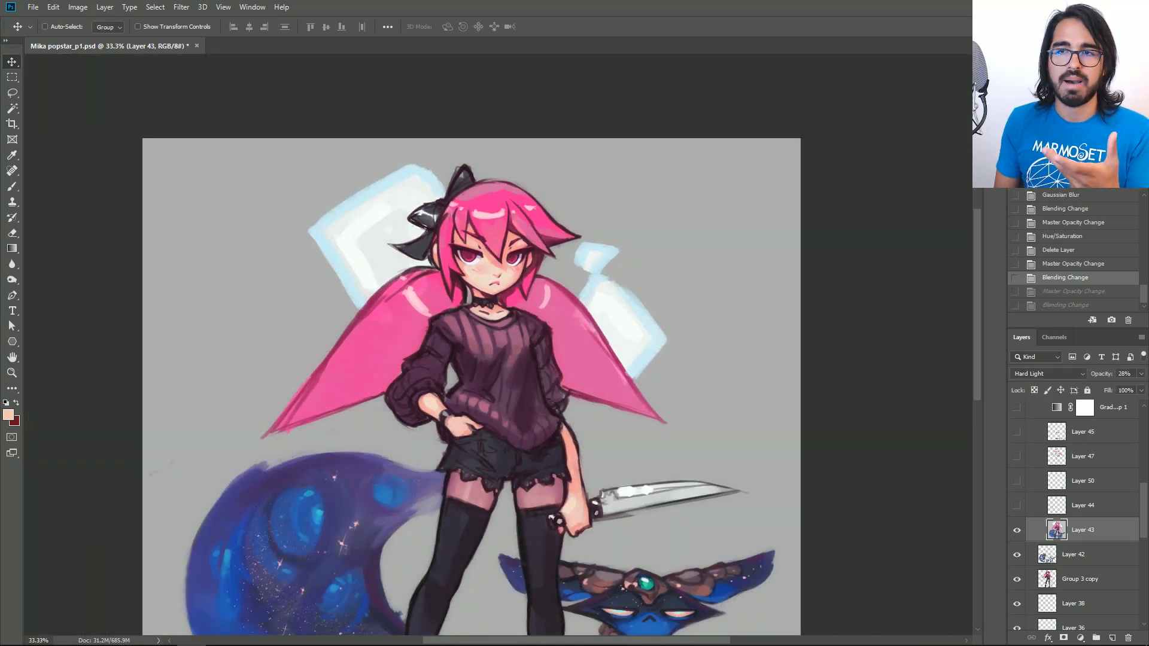
click(1016, 531)
click(1017, 531)
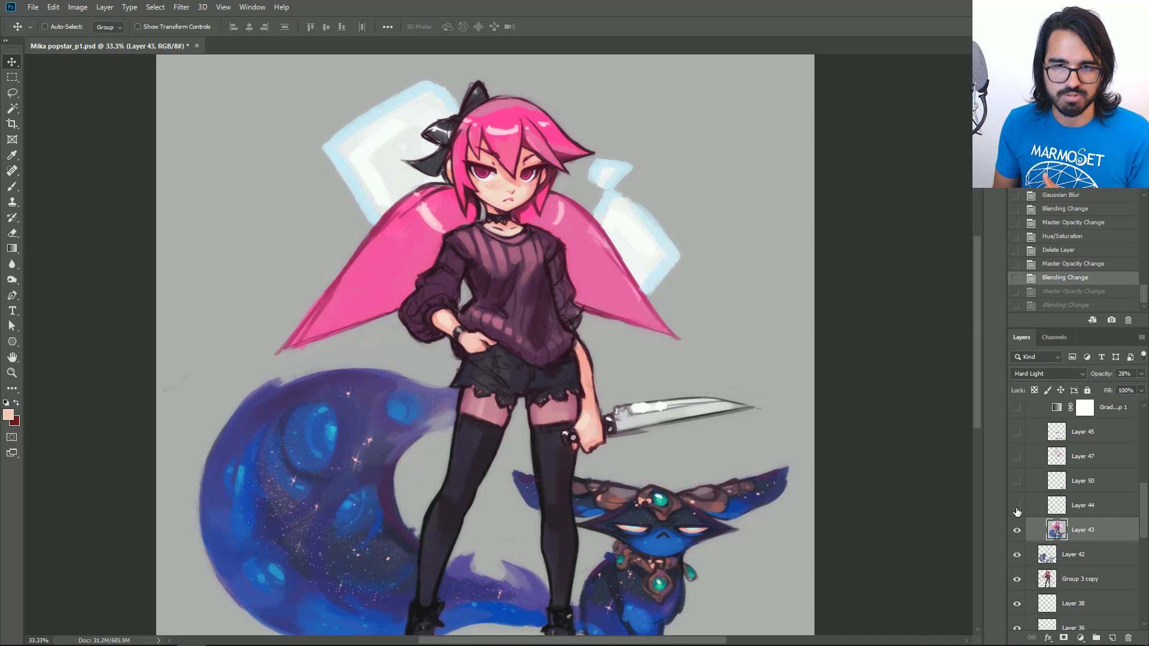
Step: Turn on and select Layer 44, checking the image with and without its glows
click(1017, 506)
click(1085, 506)
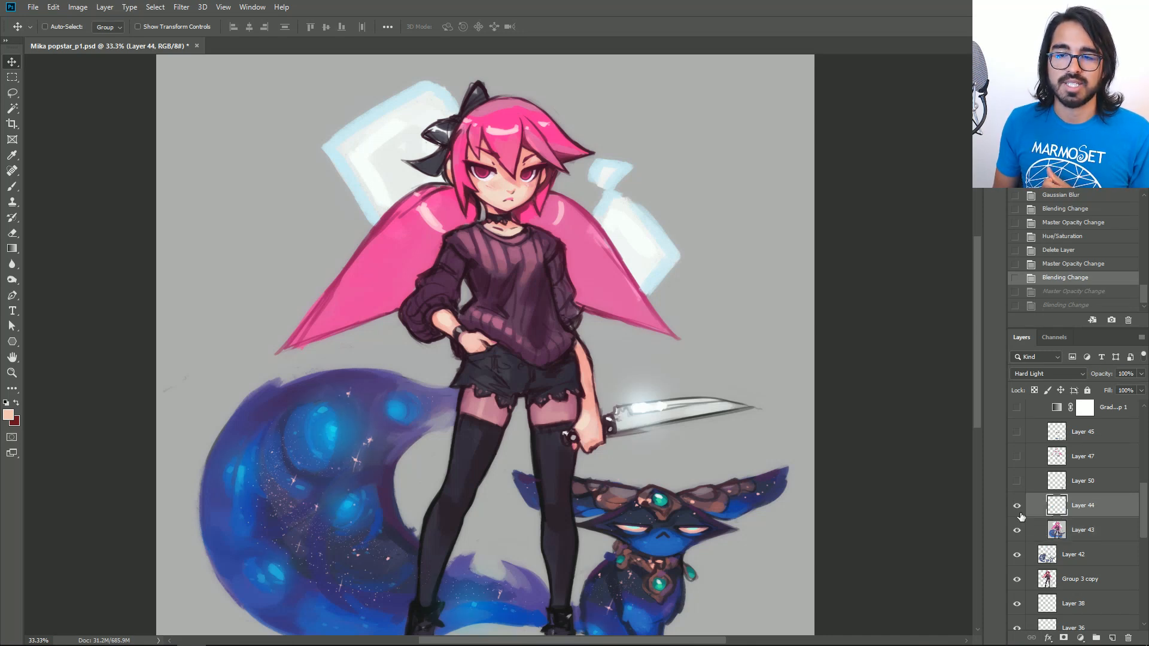
click(1016, 507)
click(1016, 507)
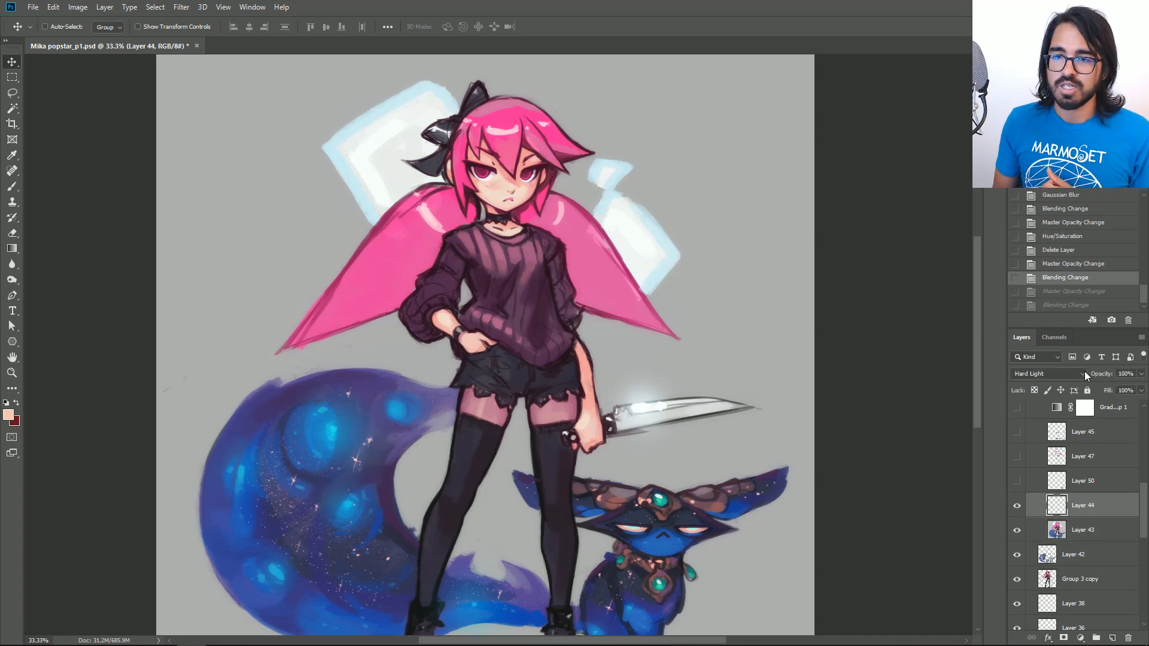
Step: Compare the tail orbs, knife and cat up close with Layer 44 off and on
key(ctrl+plus)
scroll(306, 341, down, 5)
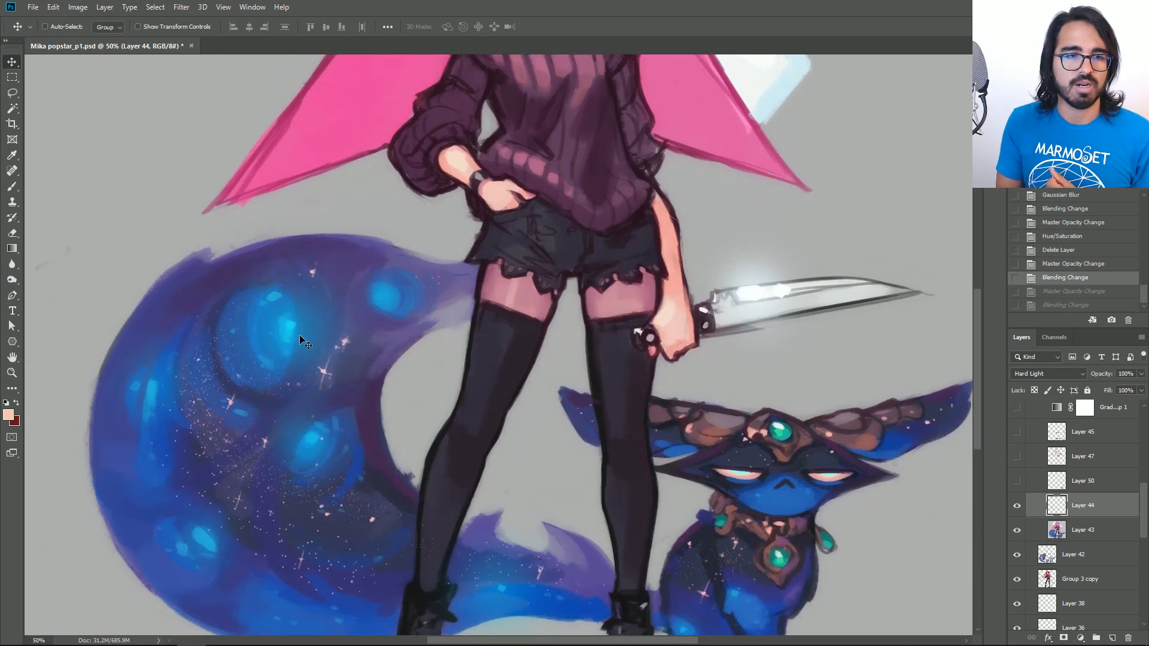
click(1016, 508)
click(1016, 508)
click(1017, 508)
click(1017, 508)
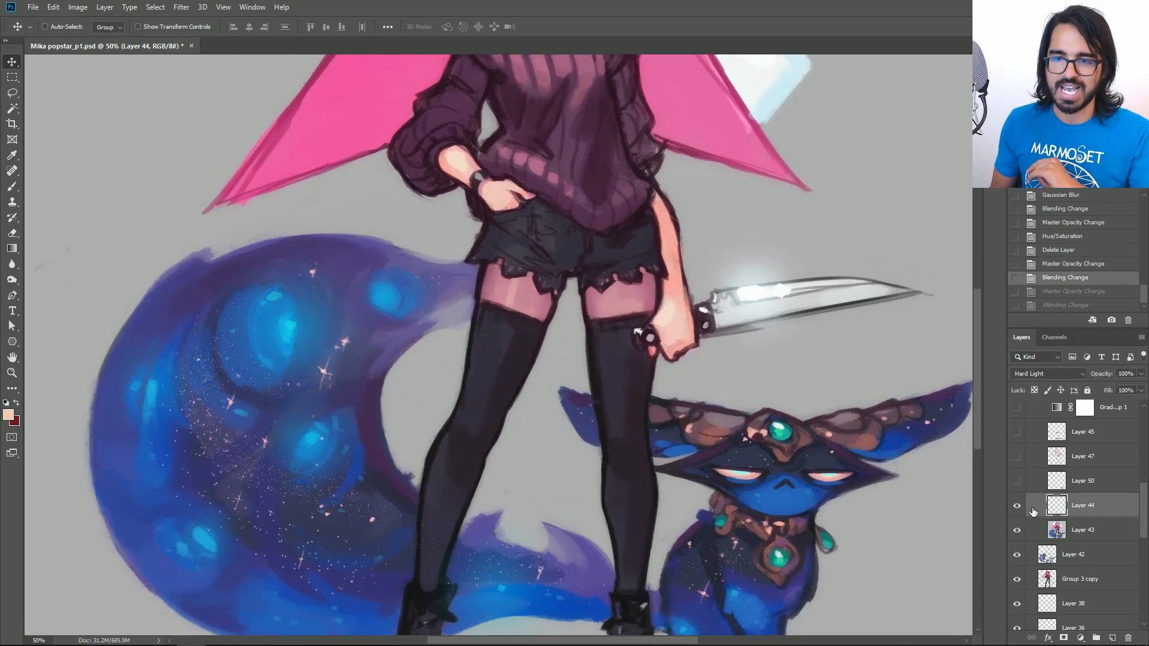
Step: Turn on Layer 50 and review the tail, cat and full figure with it visible
click(1018, 483)
drag(779, 524, 745, 421)
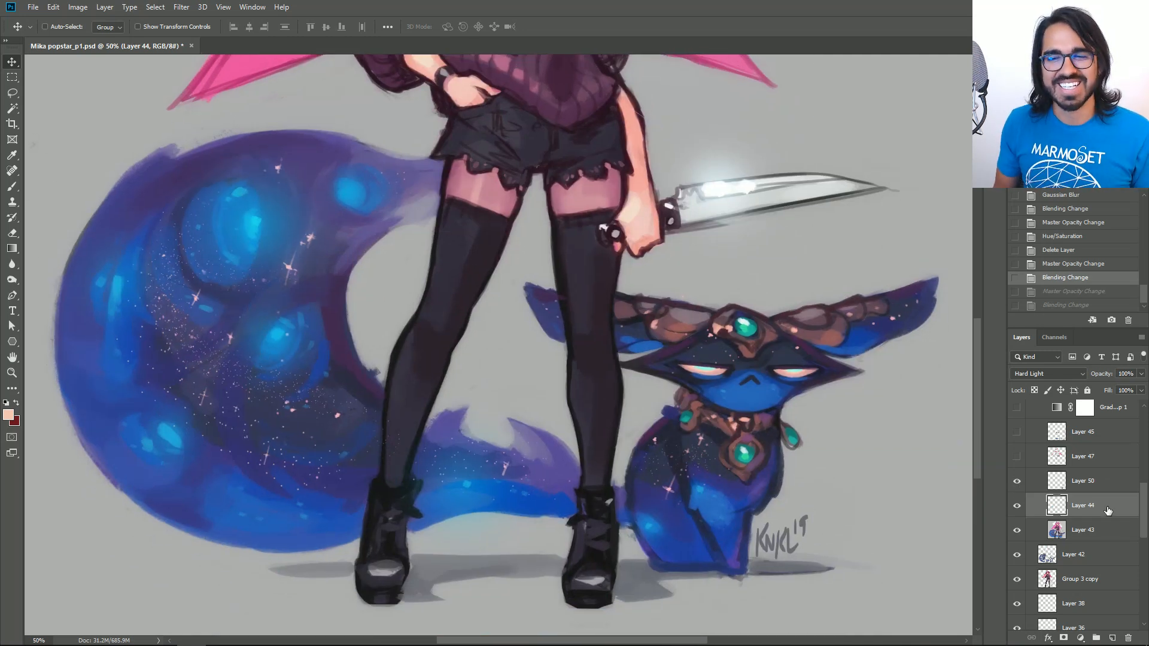
scroll(498, 345, up, 5)
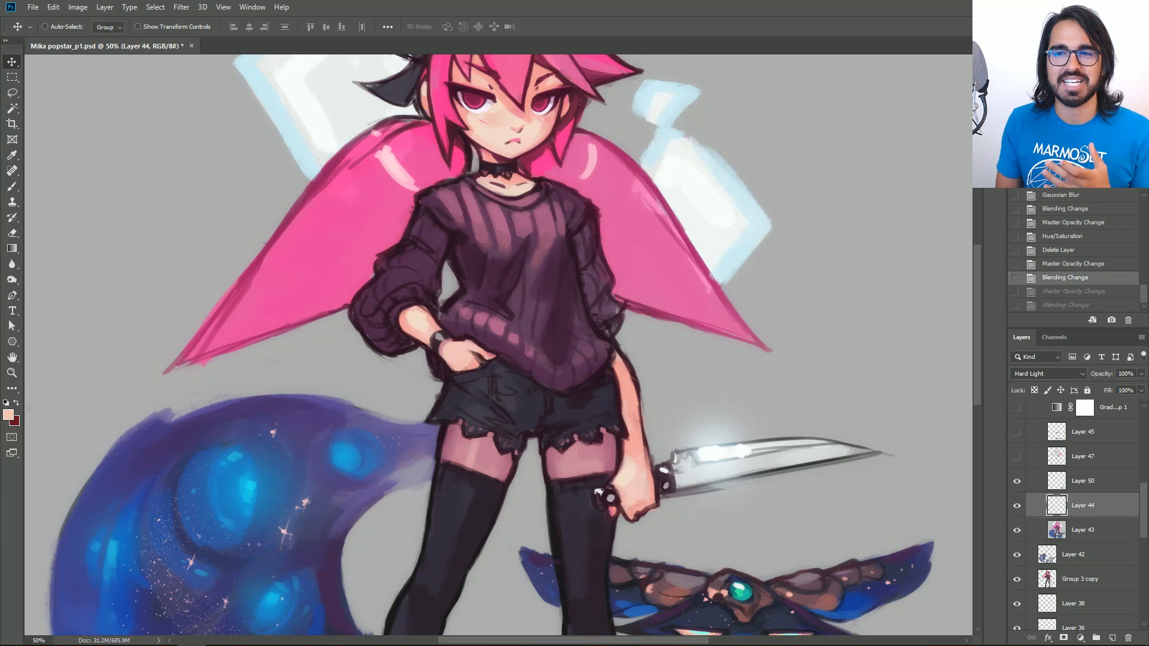
key(ctrl+minus)
mouse_move(498, 383)
mouse_down()
mouse_move(498, 319)
mouse_move(489, 332)
mouse_up()
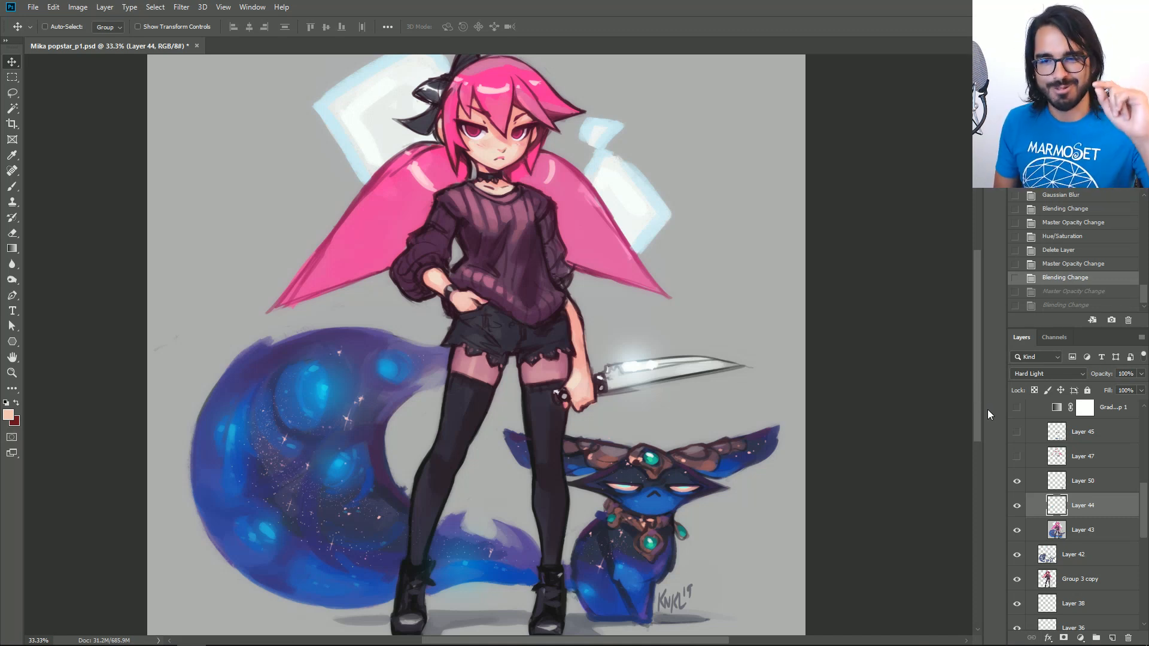
Step: Turn on Layer 47 and compare the girl's hair, face and sweater with and without it
scroll(1145, 501, up, 1)
scroll(1144, 501, up, 3)
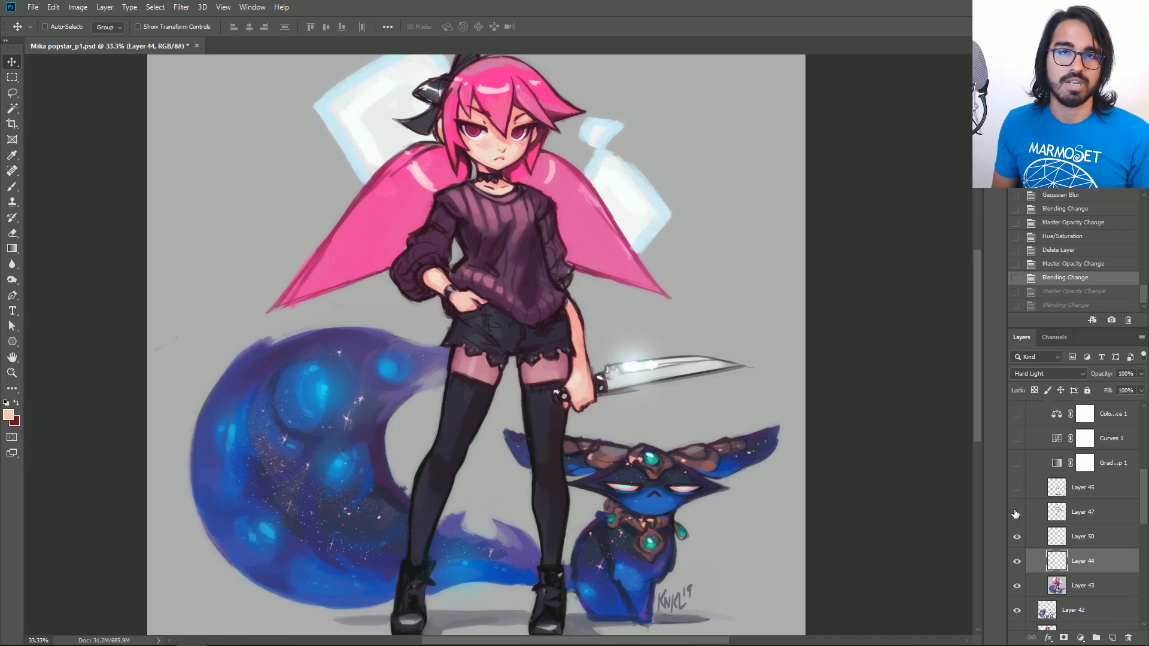
click(1016, 510)
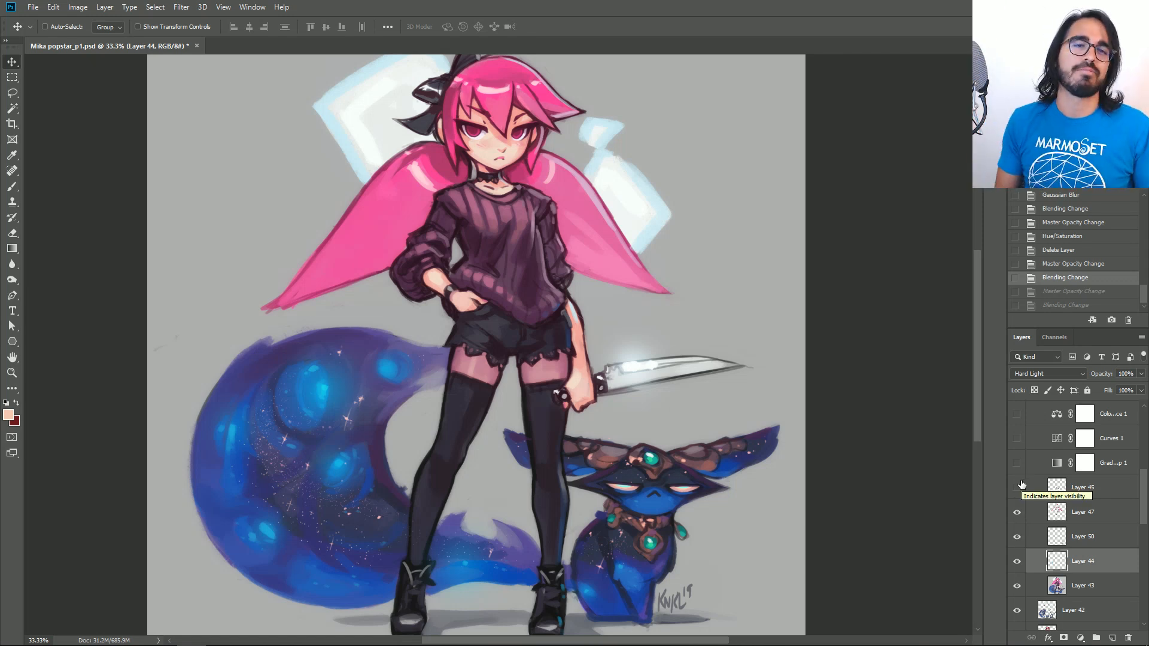
key(ctrl+plus)
drag(509, 269, 523, 416)
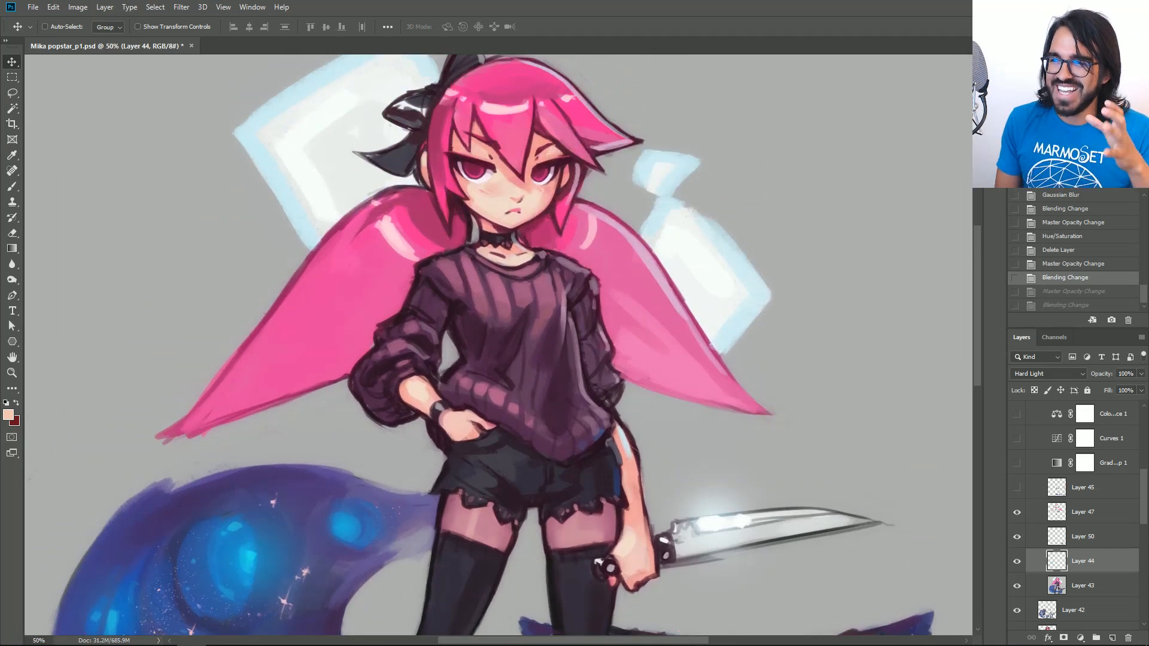
key(ctrl+plus)
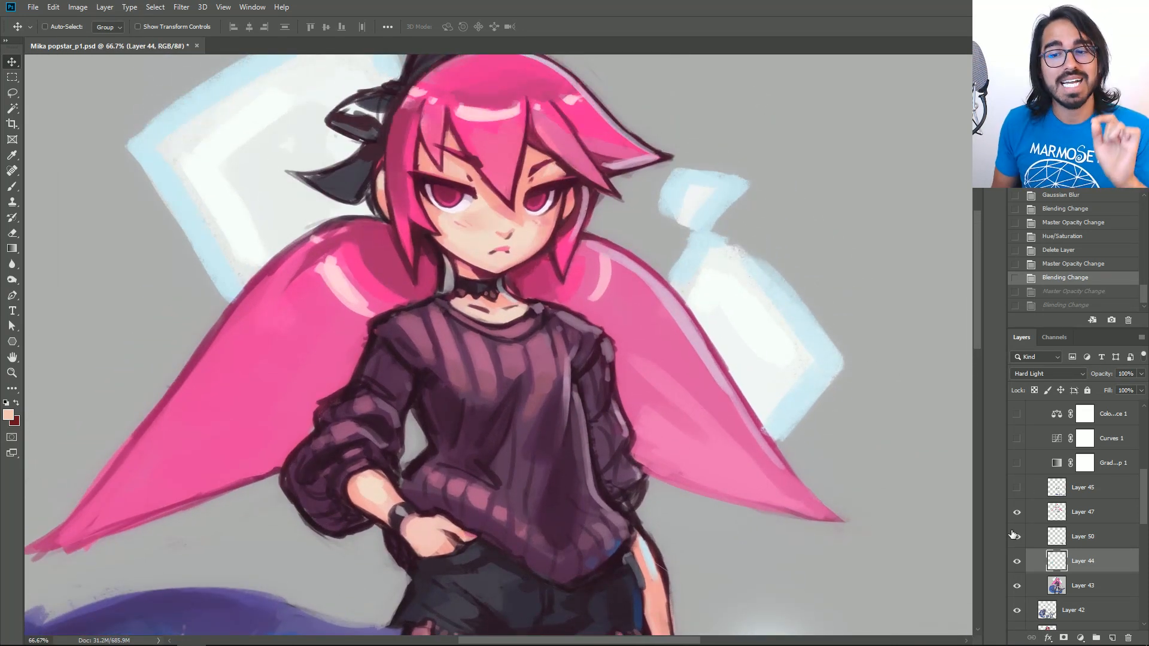
click(1017, 513)
click(1017, 514)
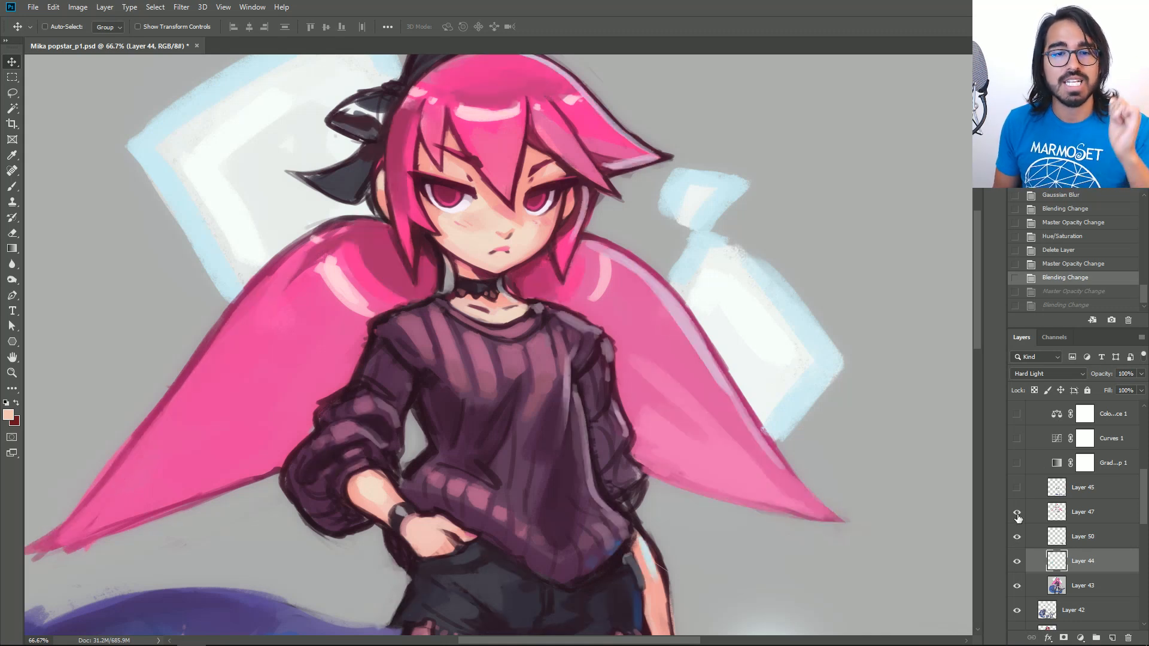
Step: Toggle Layer 47 to examine its changes on the sweater, shorts, arm, legs and boots
drag(539, 389, 474, 259)
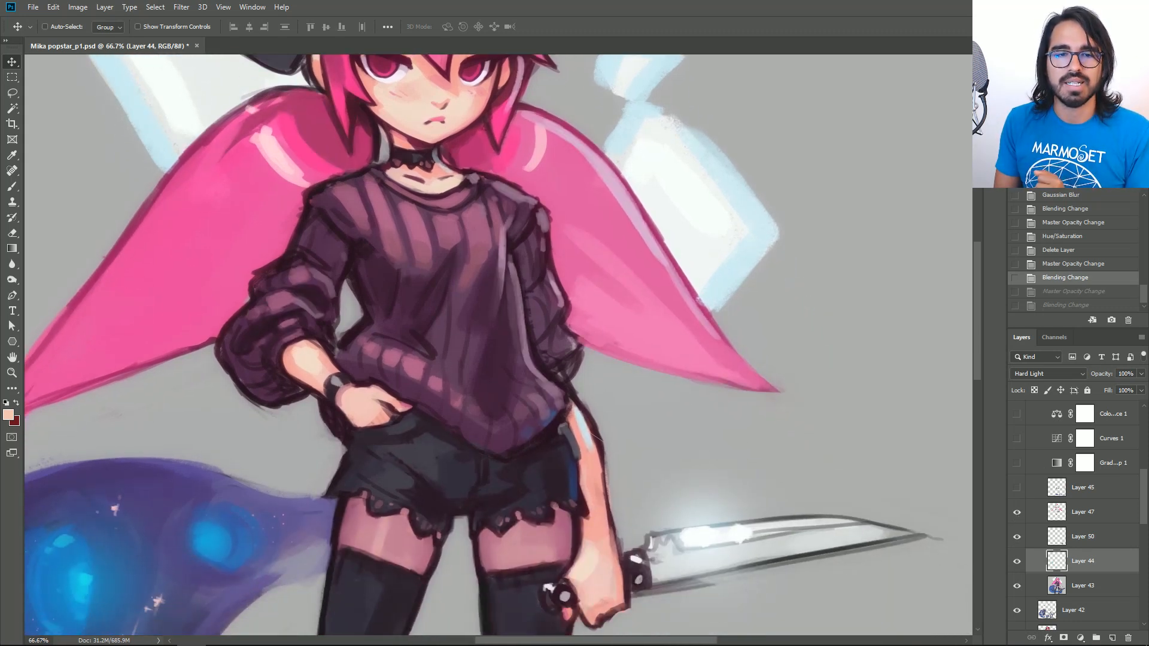
click(1016, 513)
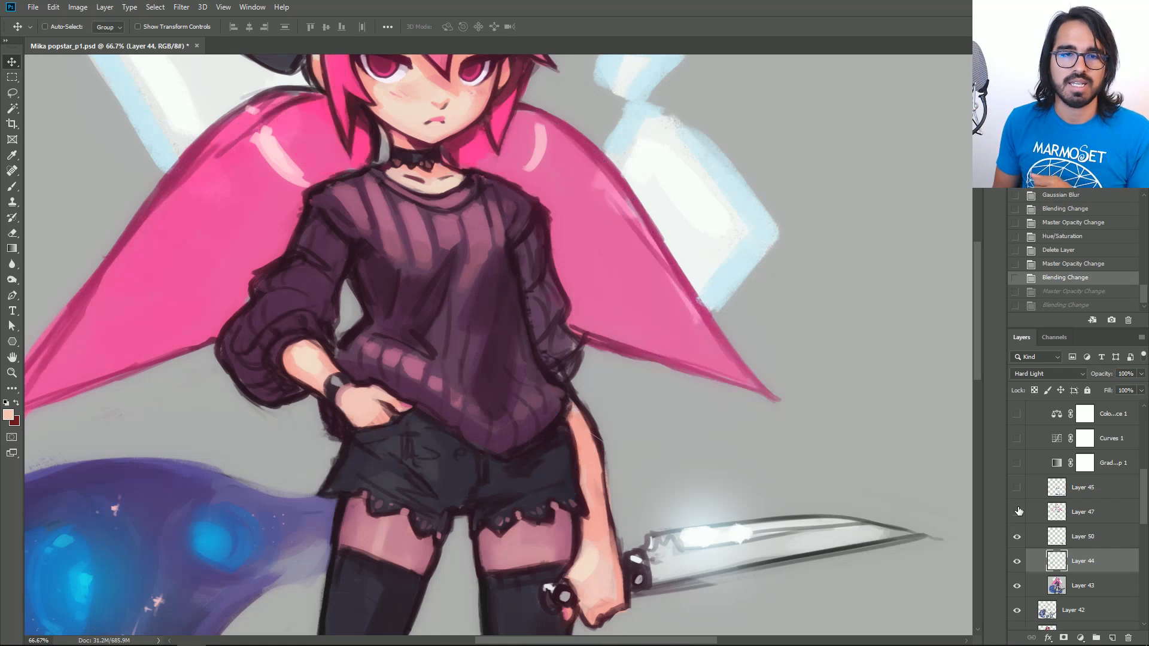
click(1018, 513)
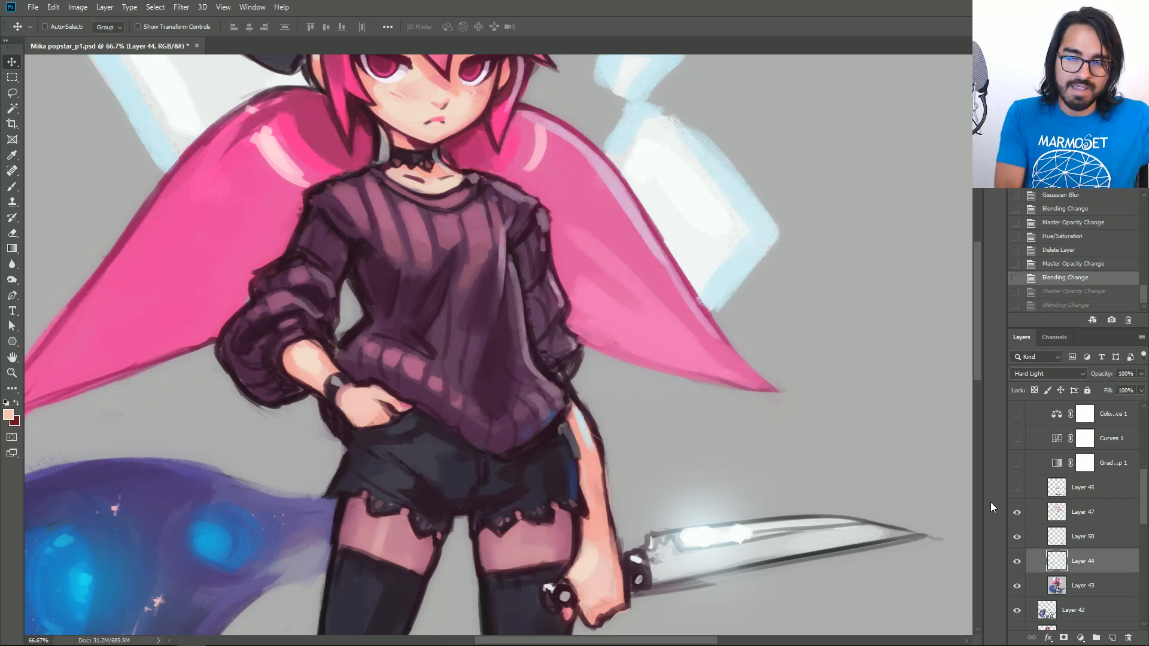
click(1017, 513)
click(1017, 513)
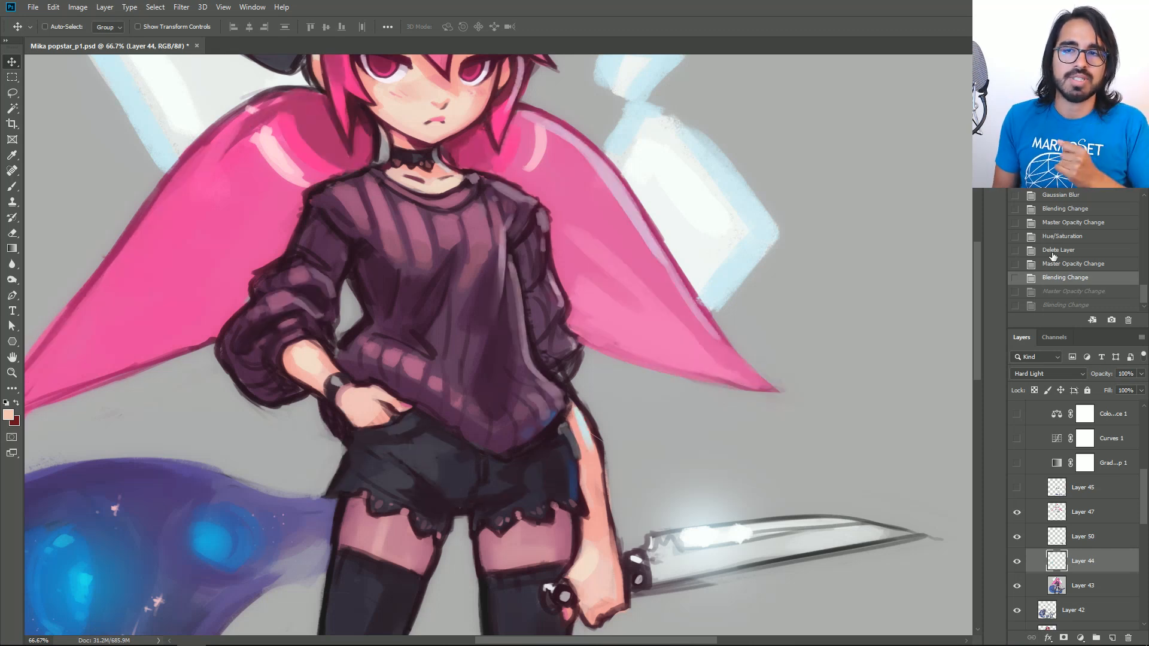
drag(598, 446, 543, 30)
click(1018, 514)
click(1017, 513)
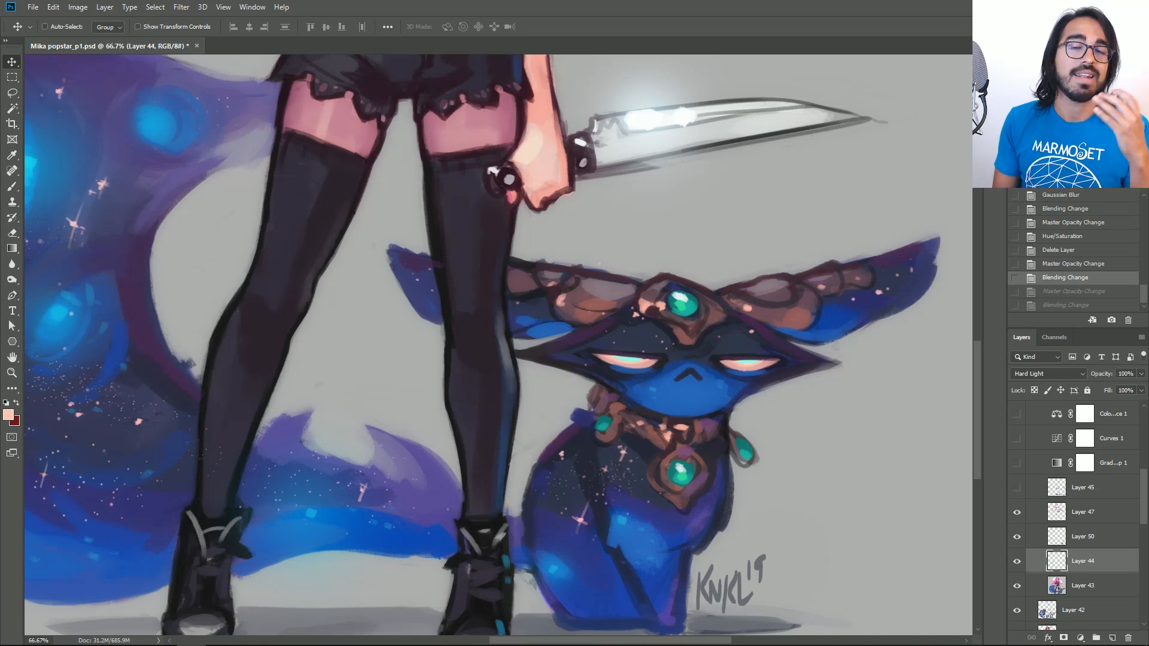
drag(539, 75, 558, 614)
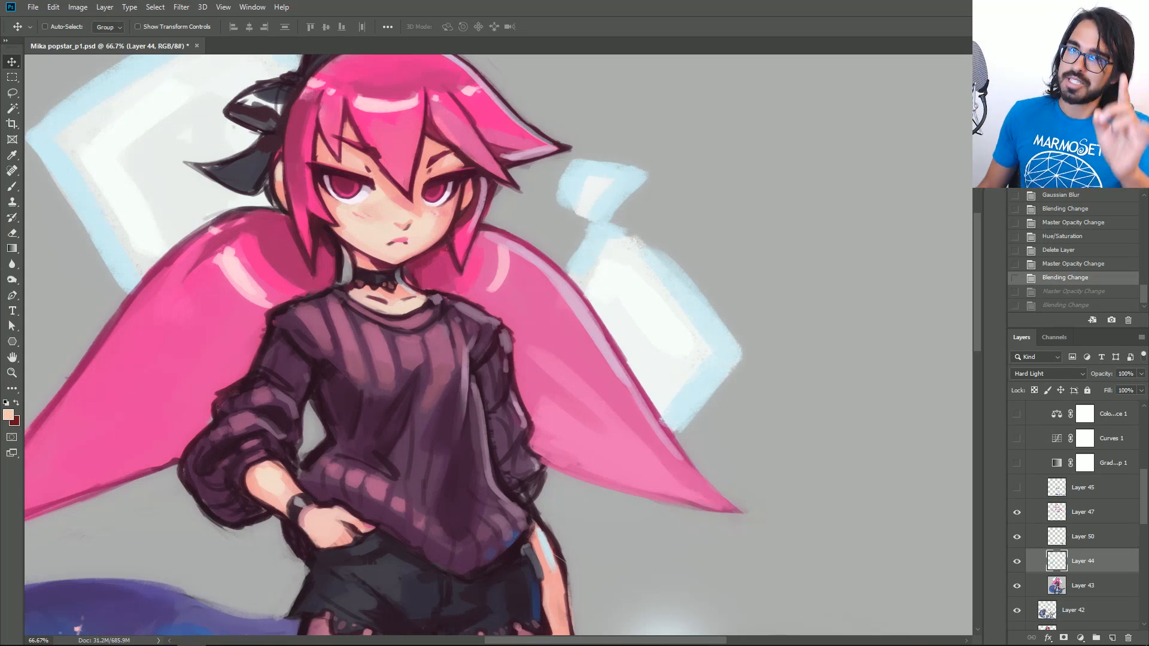
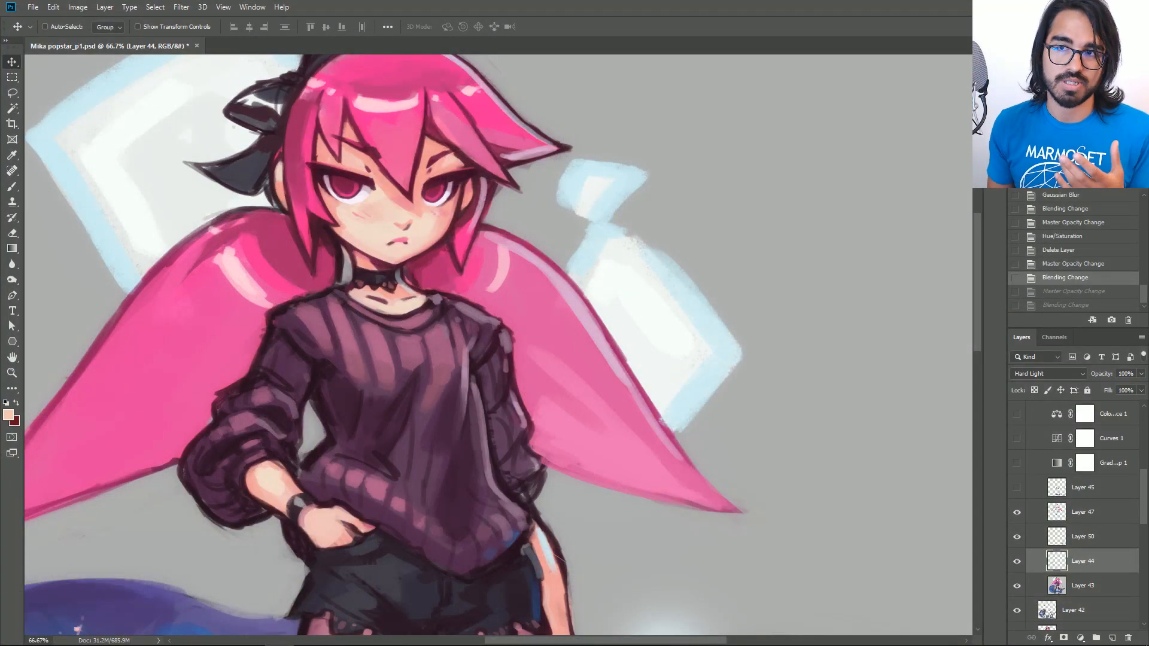
Step: Compare the girl's face, sweater, shorts and wing shapes with Layer 47 off and on
drag(478, 312, 562, 231)
click(1017, 515)
click(1018, 519)
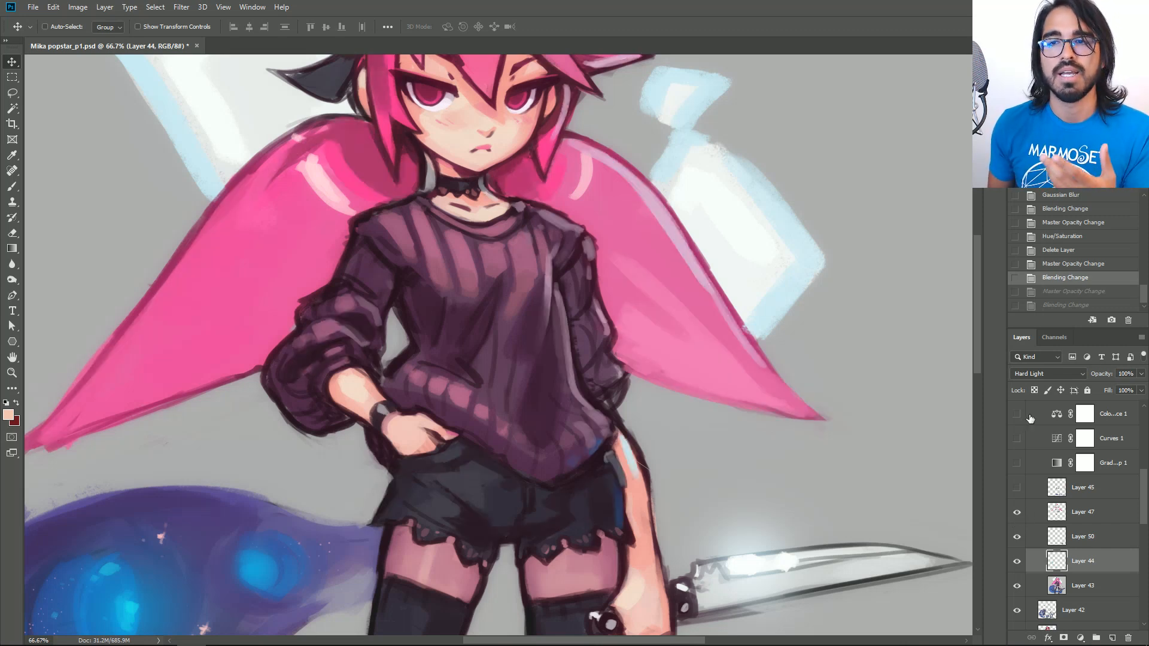
drag(644, 245, 552, 439)
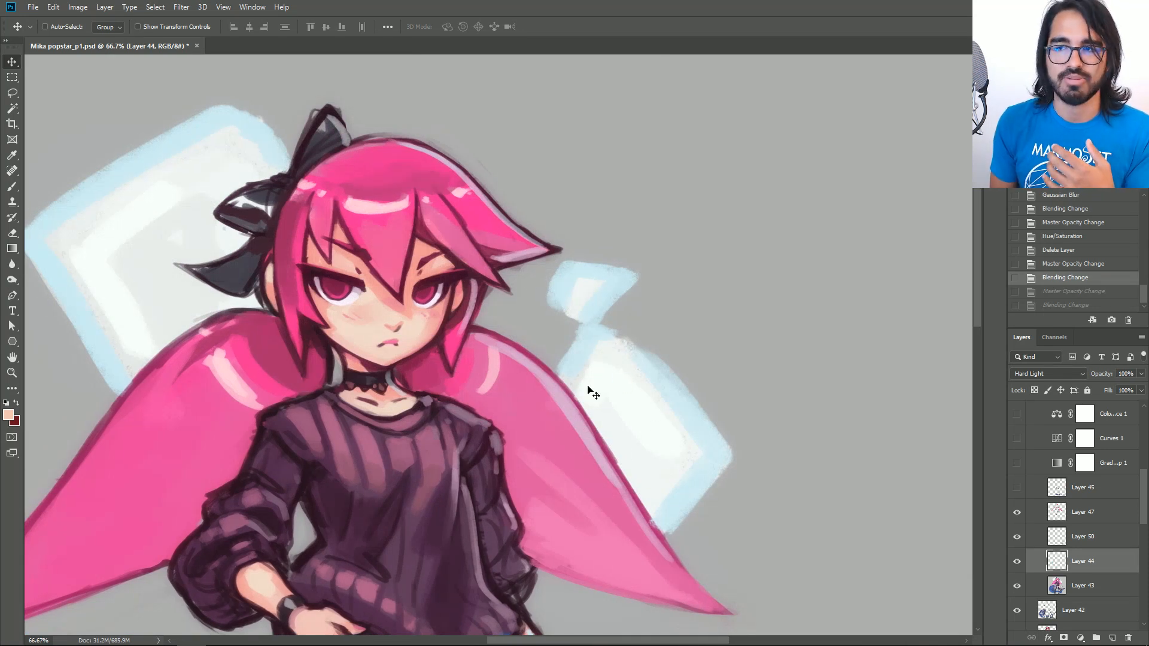
drag(552, 440, 580, 347)
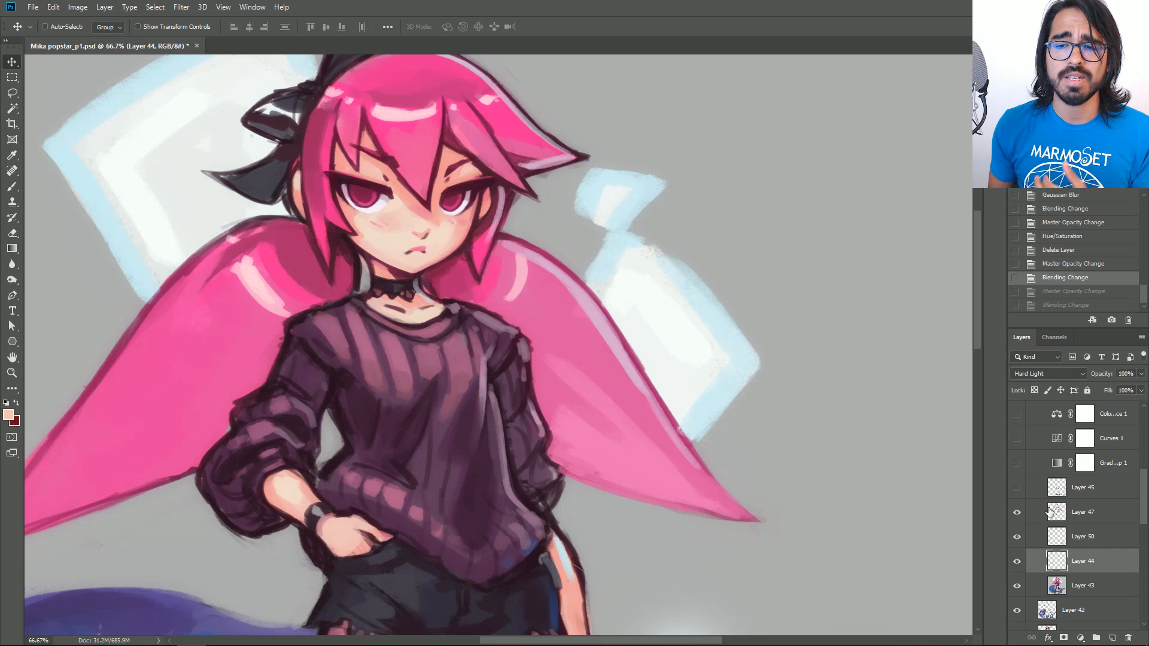
click(1017, 514)
click(1017, 514)
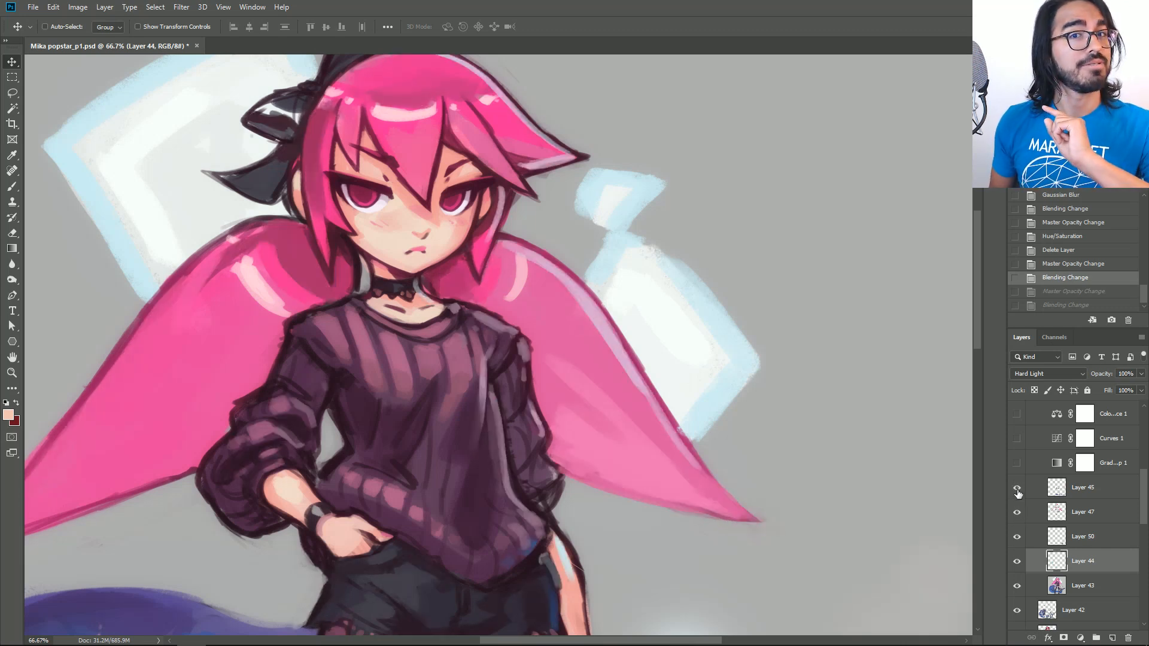
Step: Turn on Layer 45 and compare the legs, tail, knife and cat with and without it
click(1090, 491)
click(1018, 489)
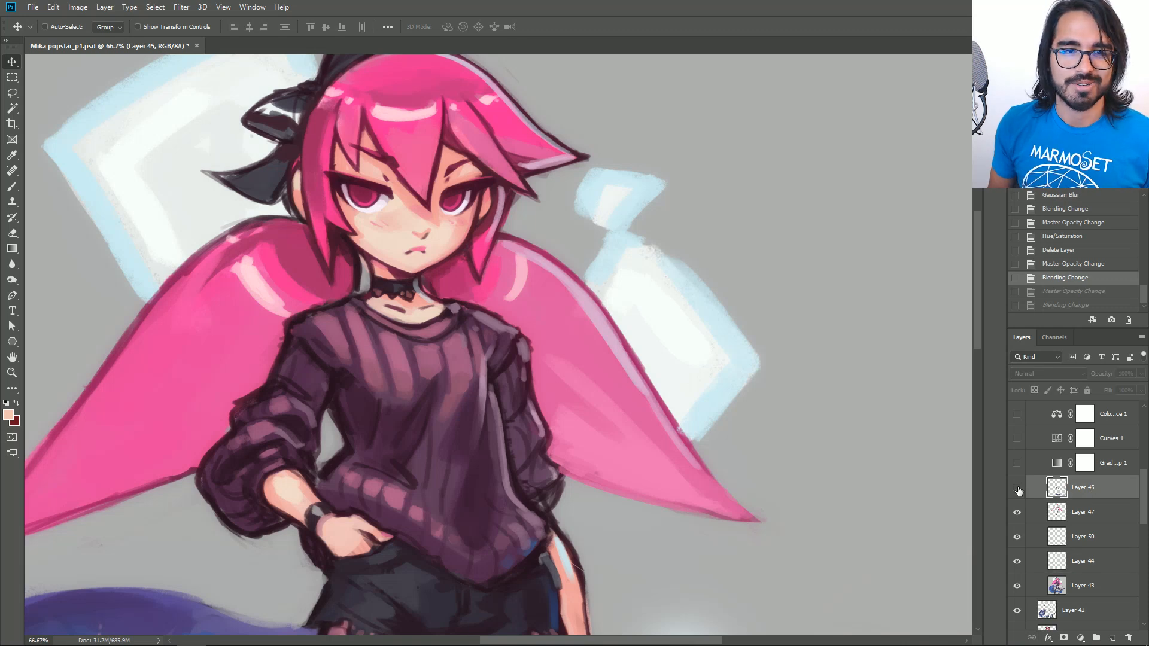
click(1018, 490)
drag(658, 527, 695, 119)
key(ctrl+minus)
click(1017, 489)
click(1017, 489)
drag(695, 396, 744, 320)
click(1015, 490)
click(1015, 490)
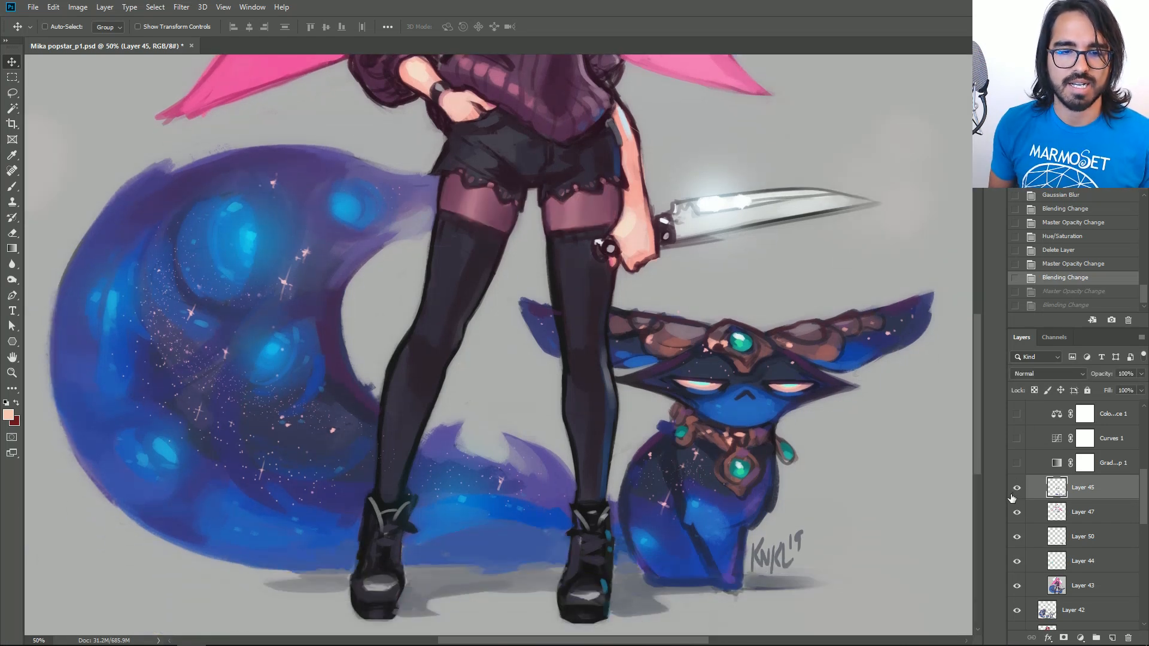
click(1014, 489)
click(1015, 490)
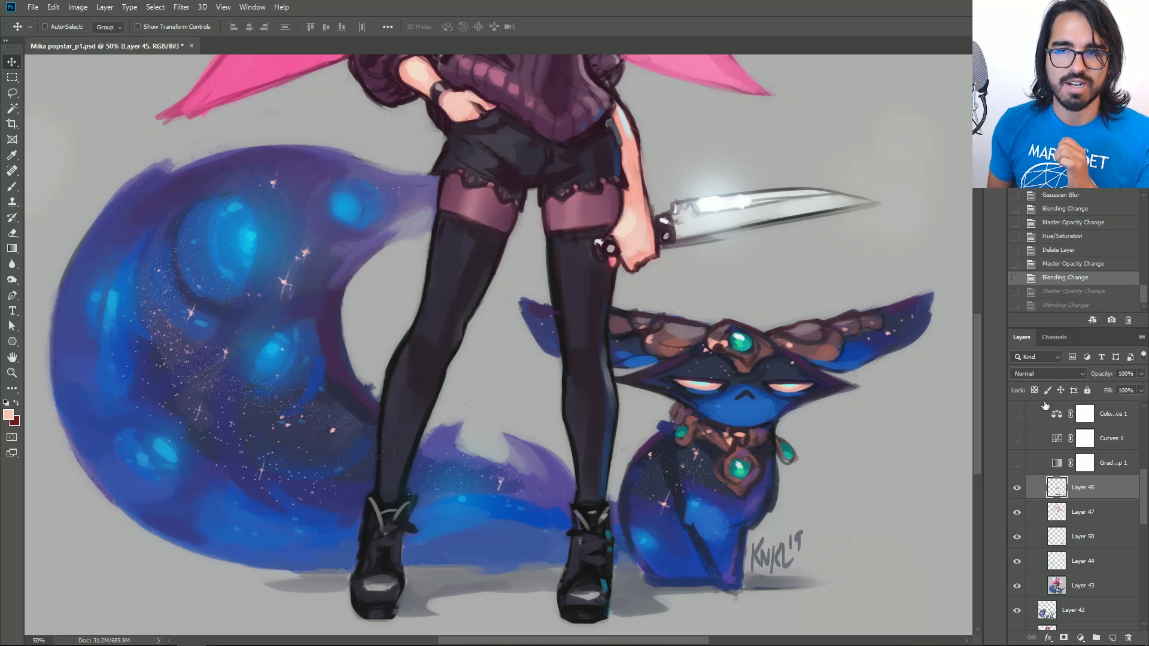
Step: Make the Gradient Map 1 adjustment layer visible over the full figure and open its gradient settings
scroll(499, 345, up, 3)
key(ctrl+minus)
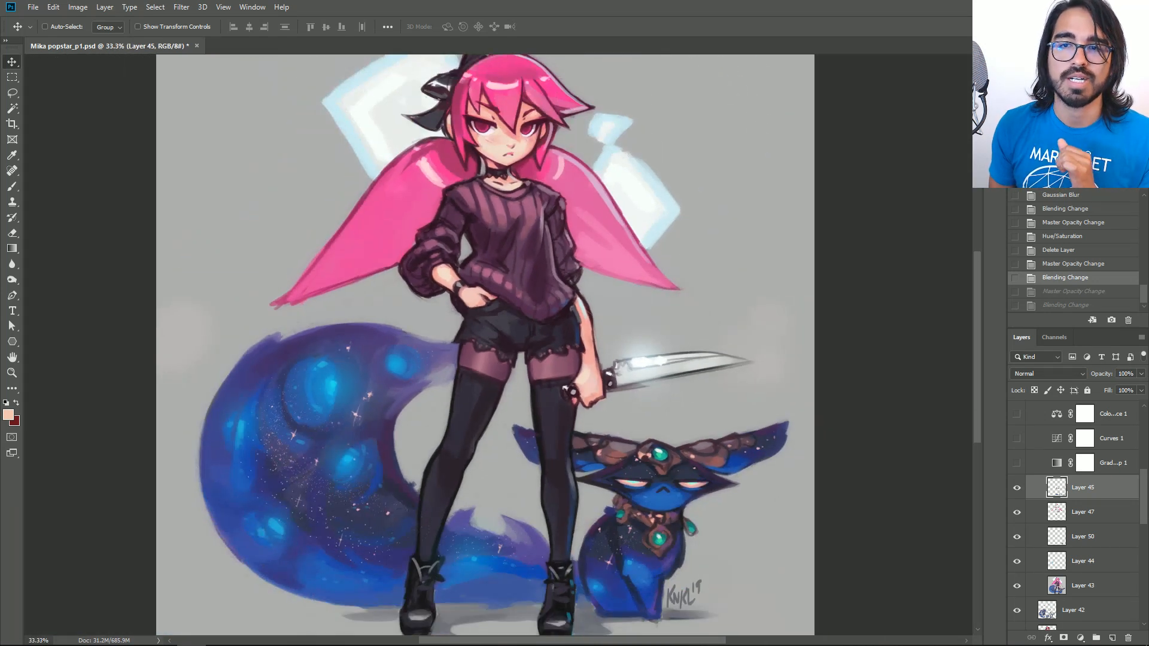
click(1082, 465)
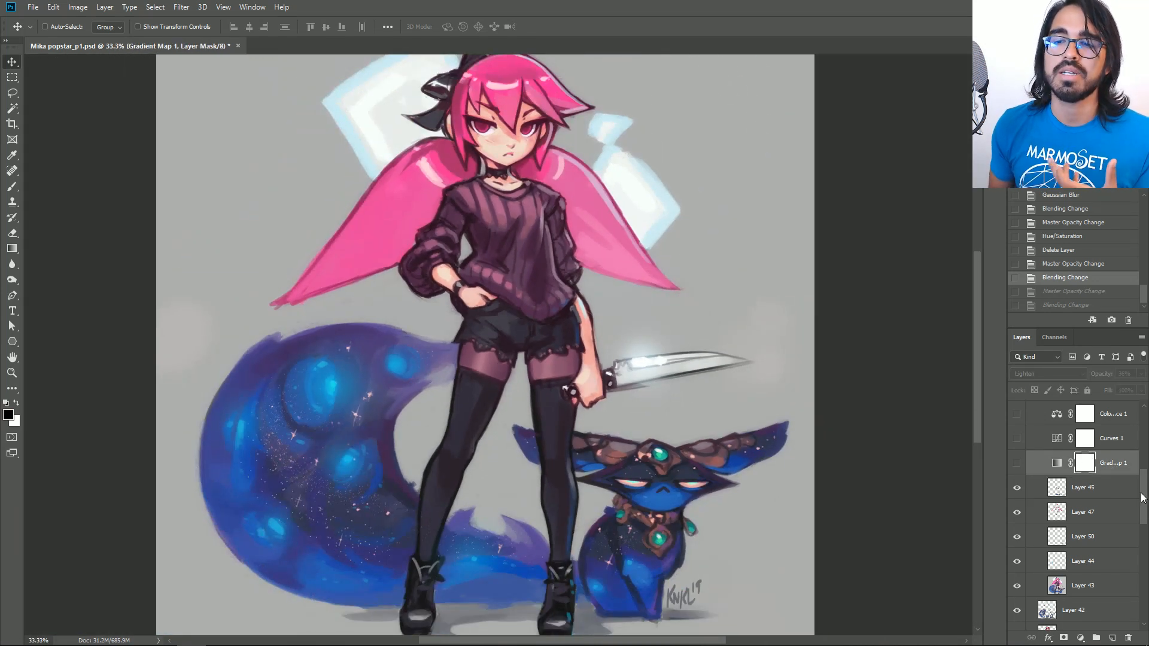
scroll(1048, 497, up, 2)
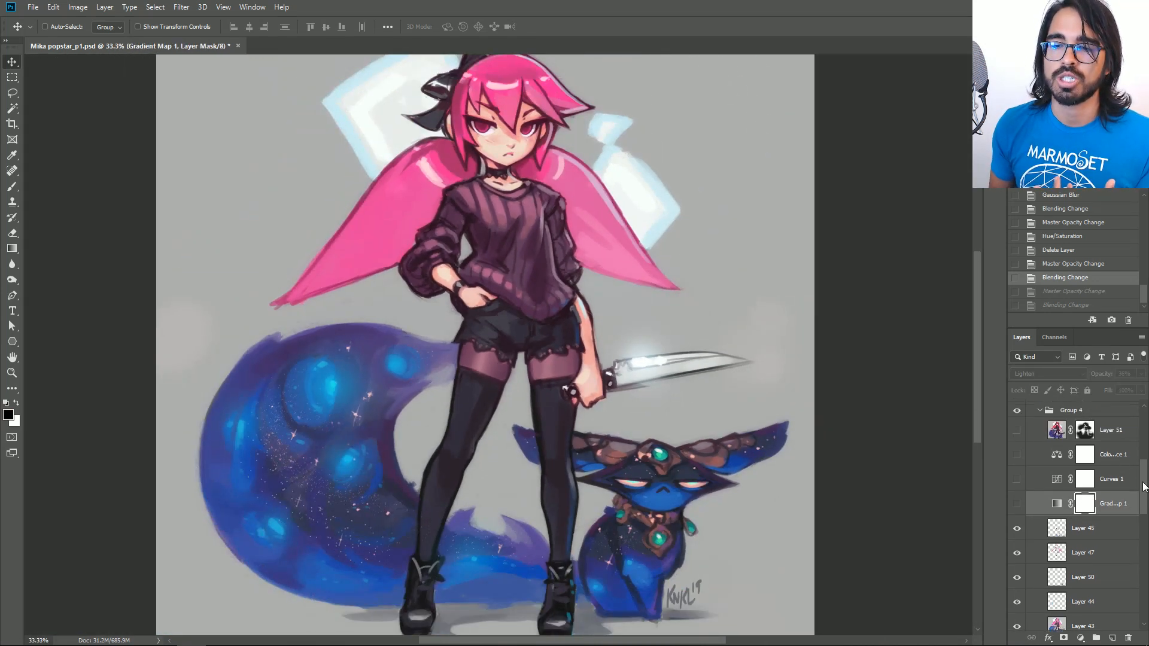
click(1017, 507)
double_click(1057, 506)
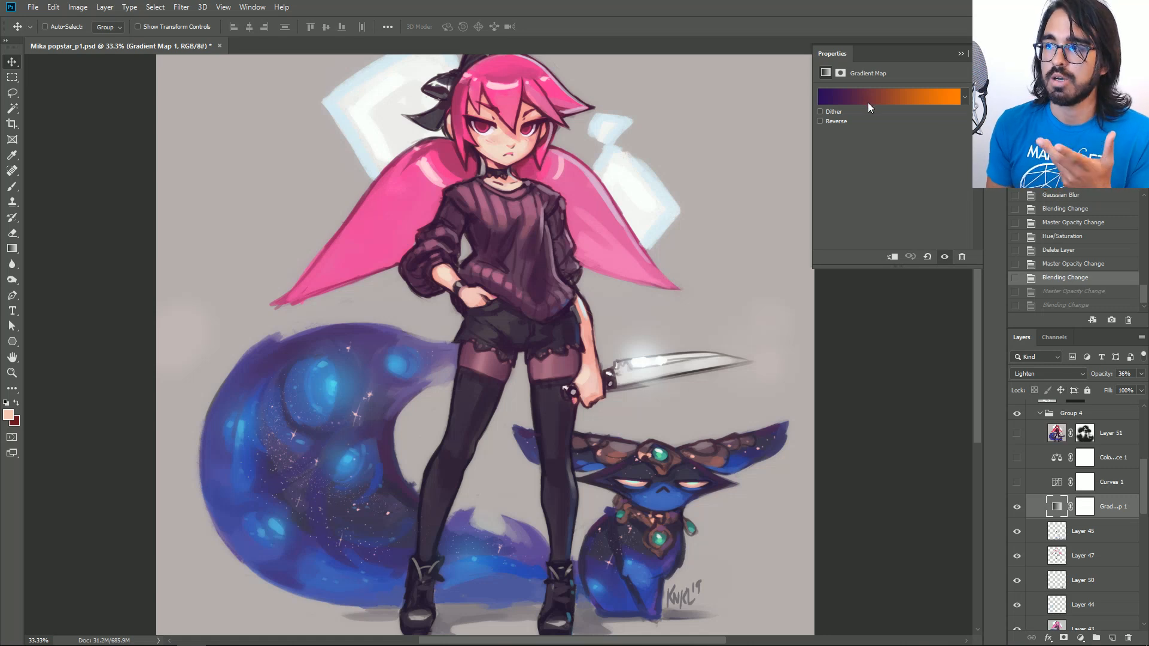
Step: Set Gradient Map 1 to Normal blending at 100% opacity to show its raw violet-to-orange effect
click(1084, 377)
click(1032, 359)
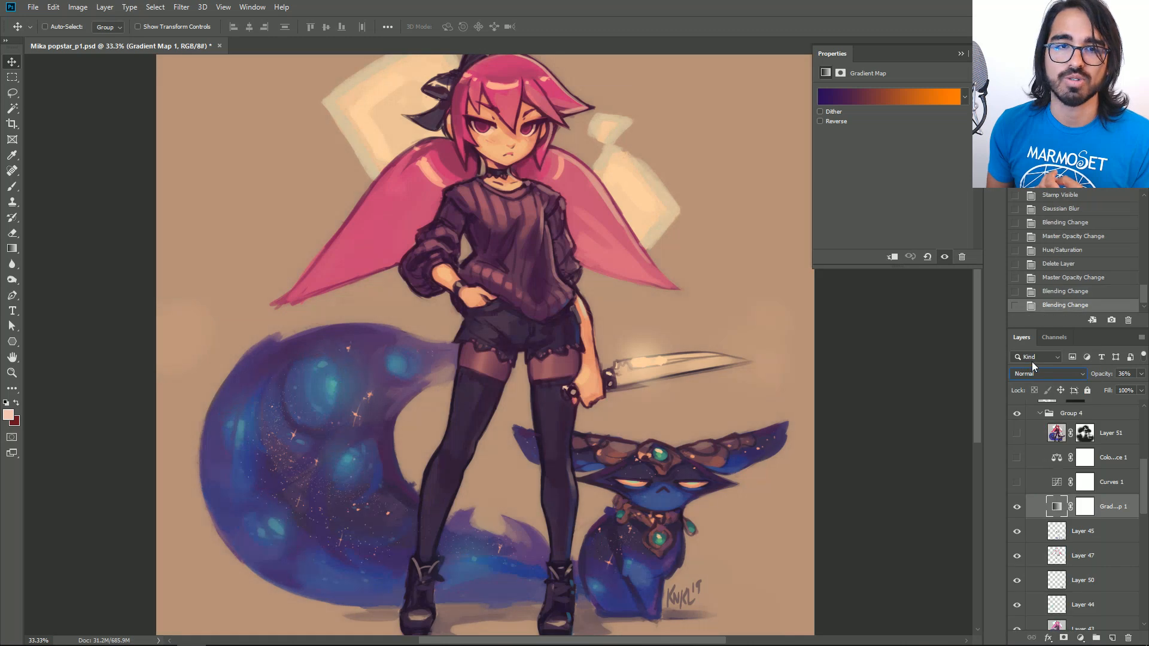
click(1142, 377)
click(1139, 388)
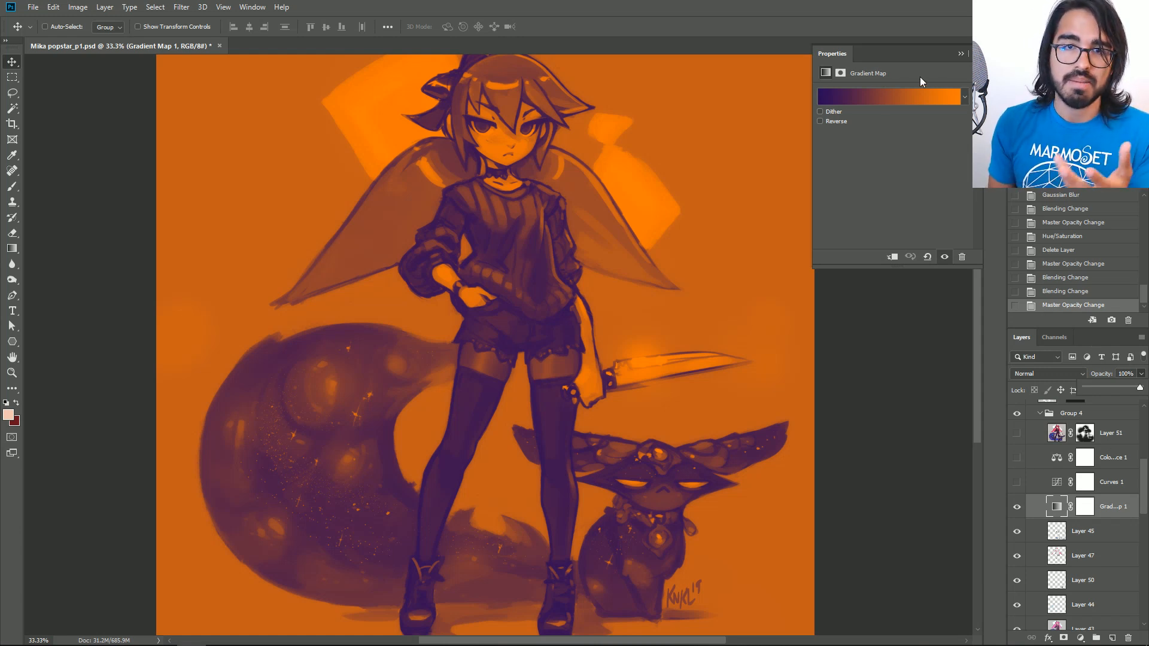
Step: Hide Gradient Map 1 and add a new Gradient Map adjustment layer above it
click(1020, 507)
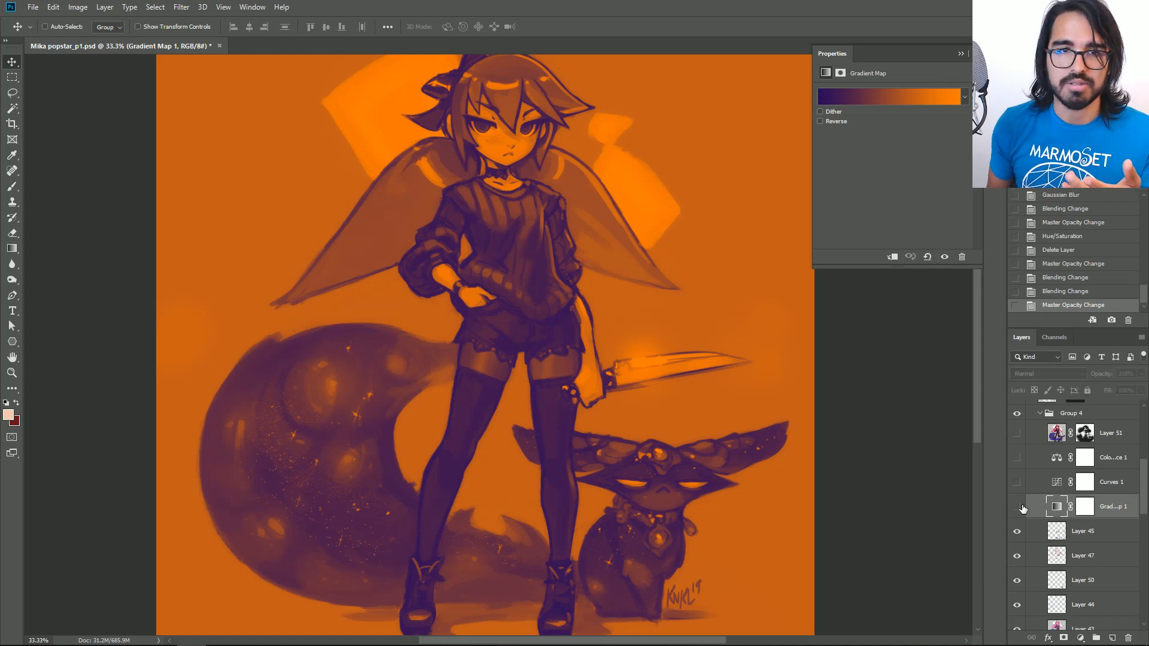
click(104, 9)
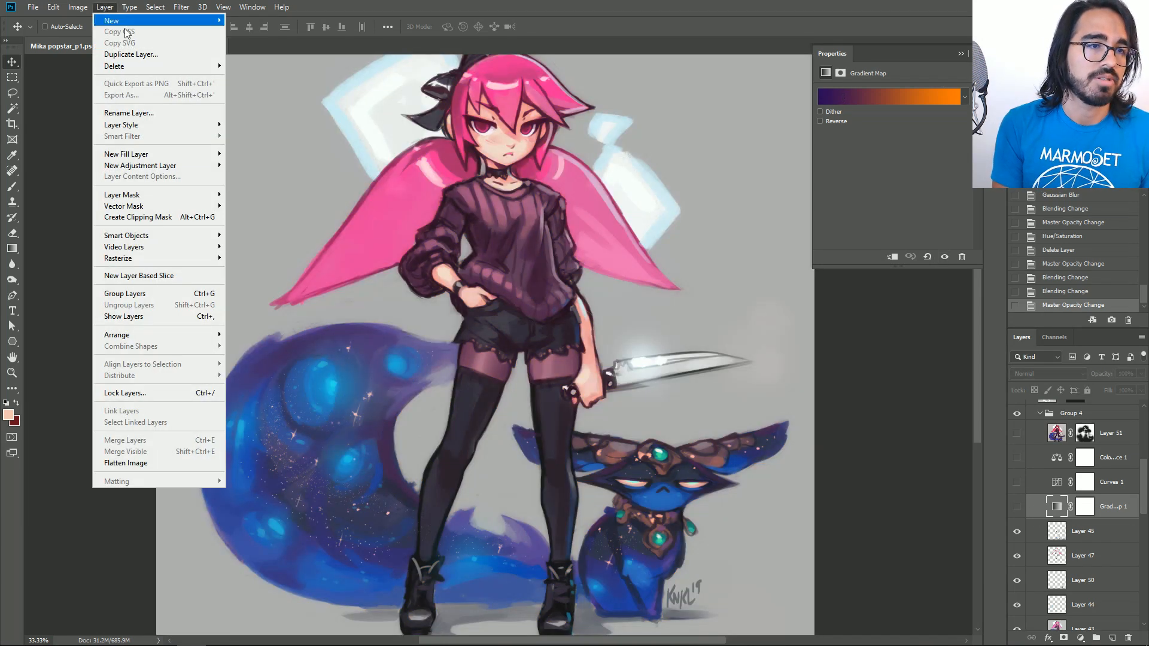
mouse_move(149, 165)
click(267, 338)
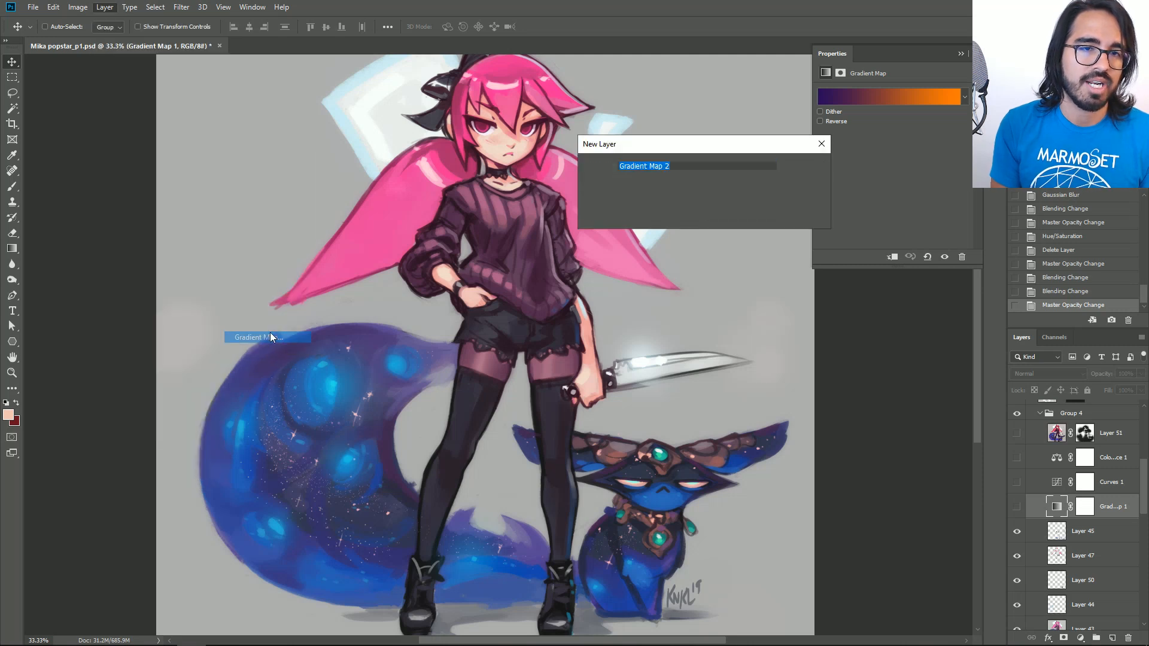
click(801, 166)
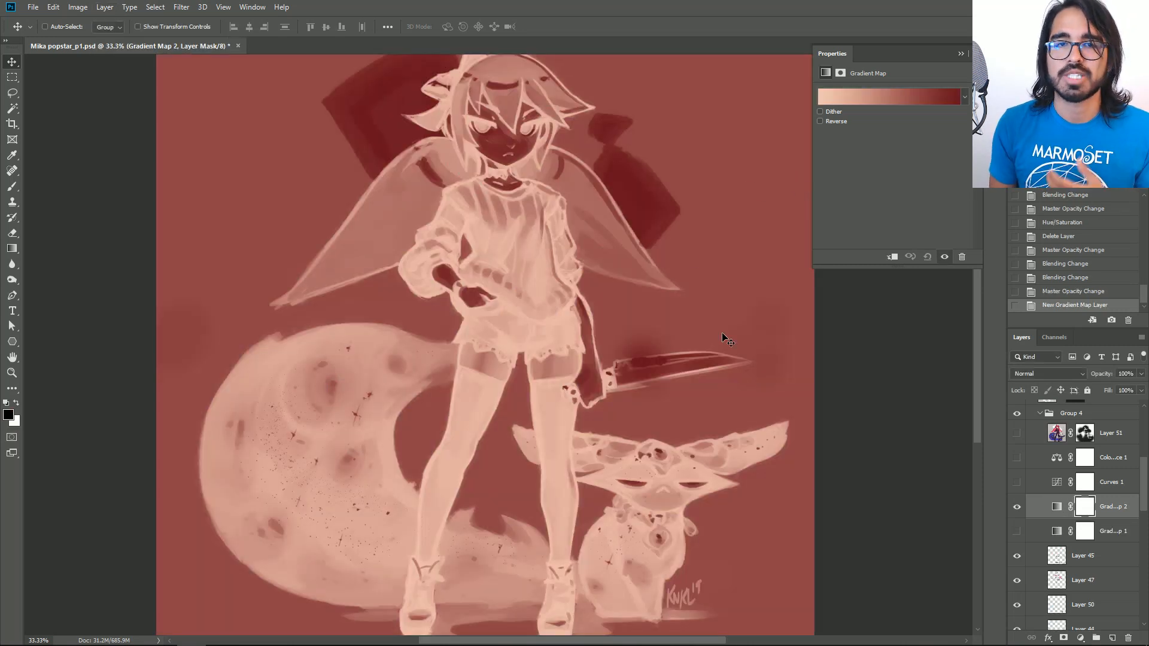
Step: Preview the Violet, Orange preset on the new gradient map and cancel the gradient edit
click(890, 99)
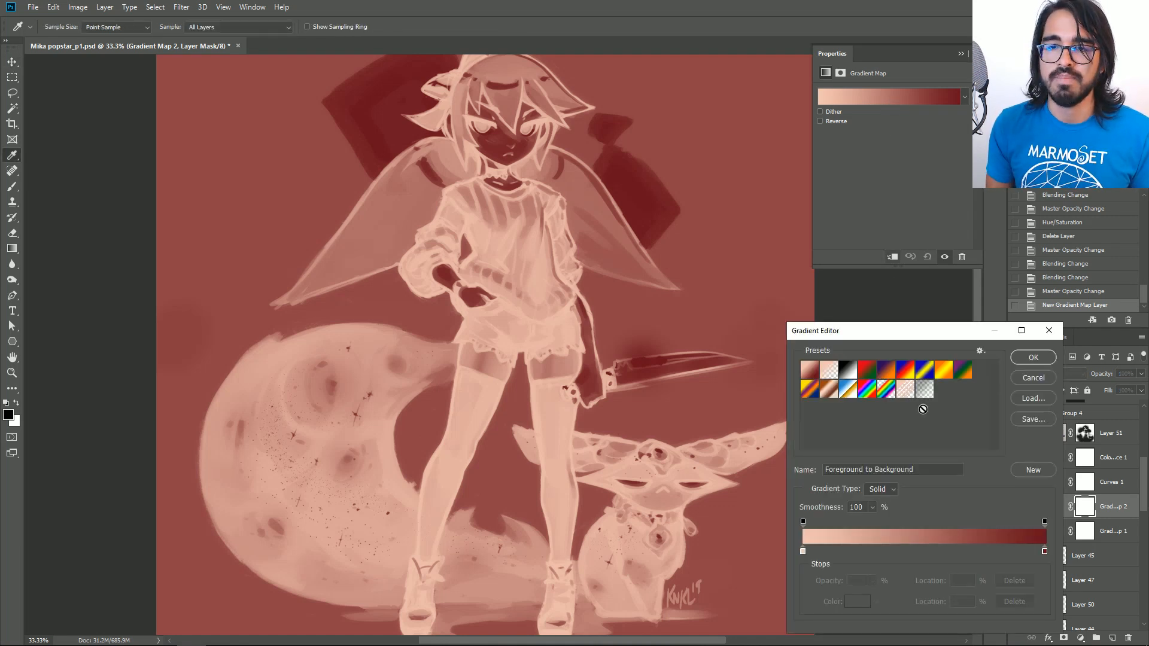
click(889, 379)
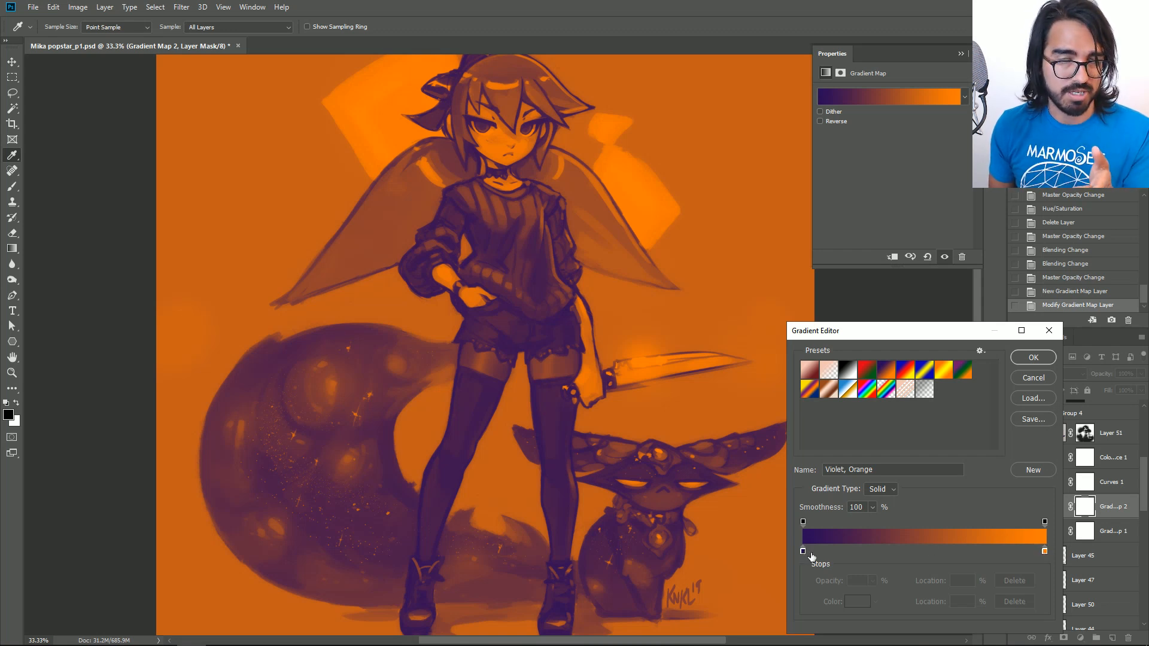
click(1031, 377)
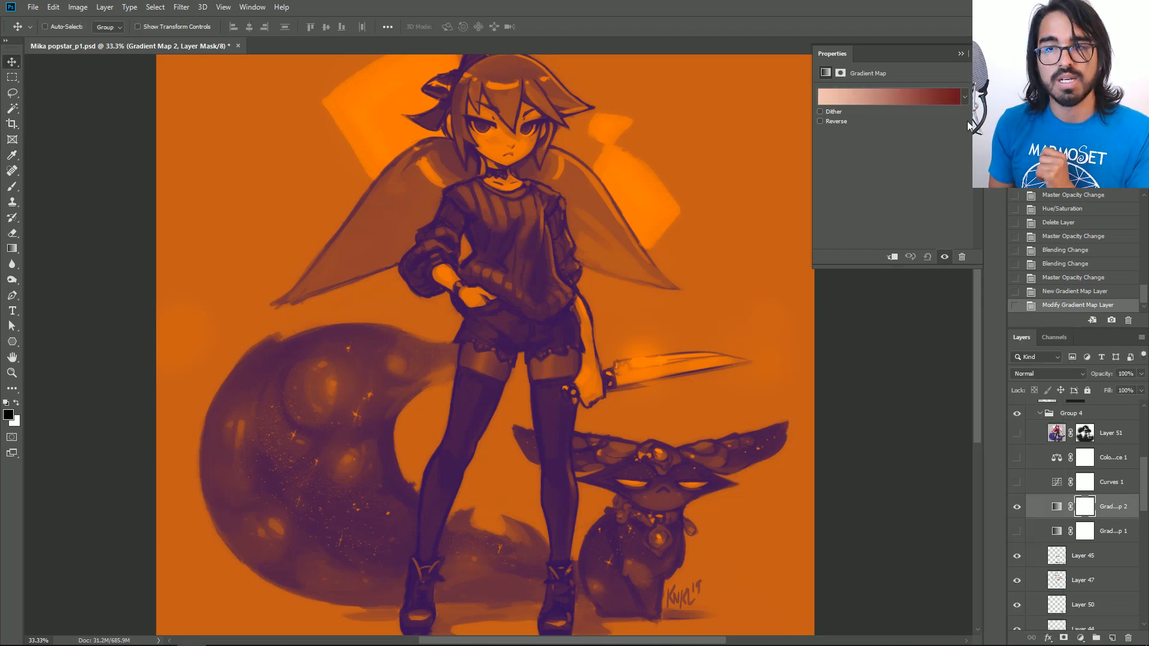
Step: Close the gradient settings, delete the Gradient Map 2 layer and make Gradient Map 1 visible
click(961, 53)
drag(1111, 517, 1129, 638)
click(1017, 507)
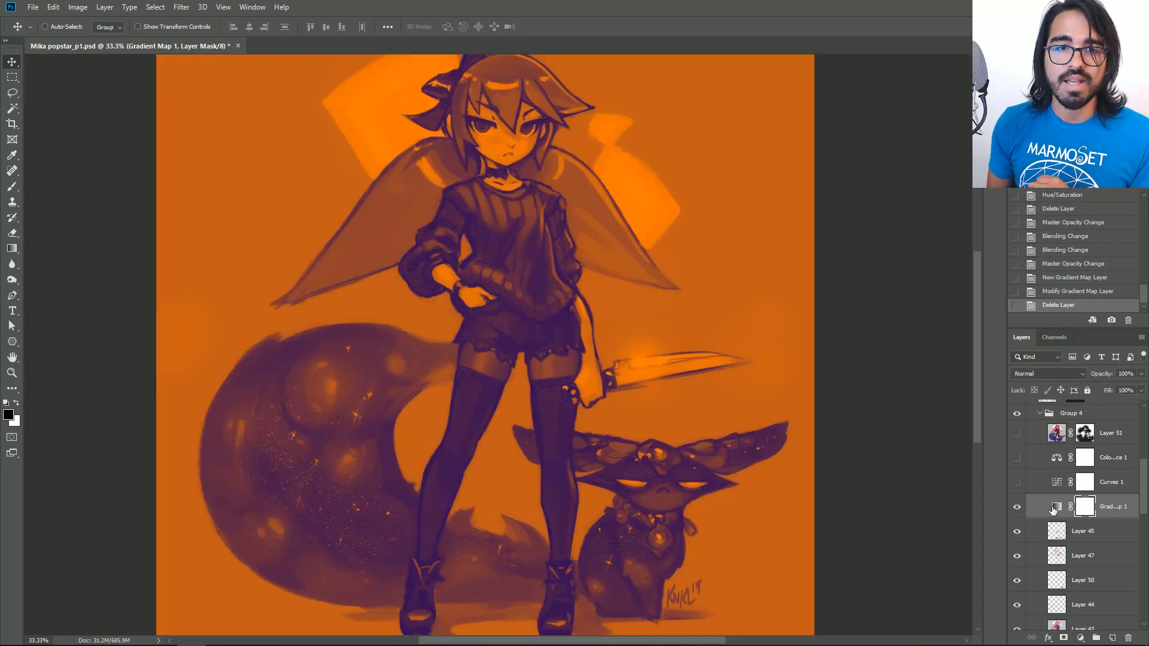
Step: Cycle Gradient Map 1 through the darkening blend modes from Dissolve past Multiply to Darker Color
click(1043, 373)
click(1016, 372)
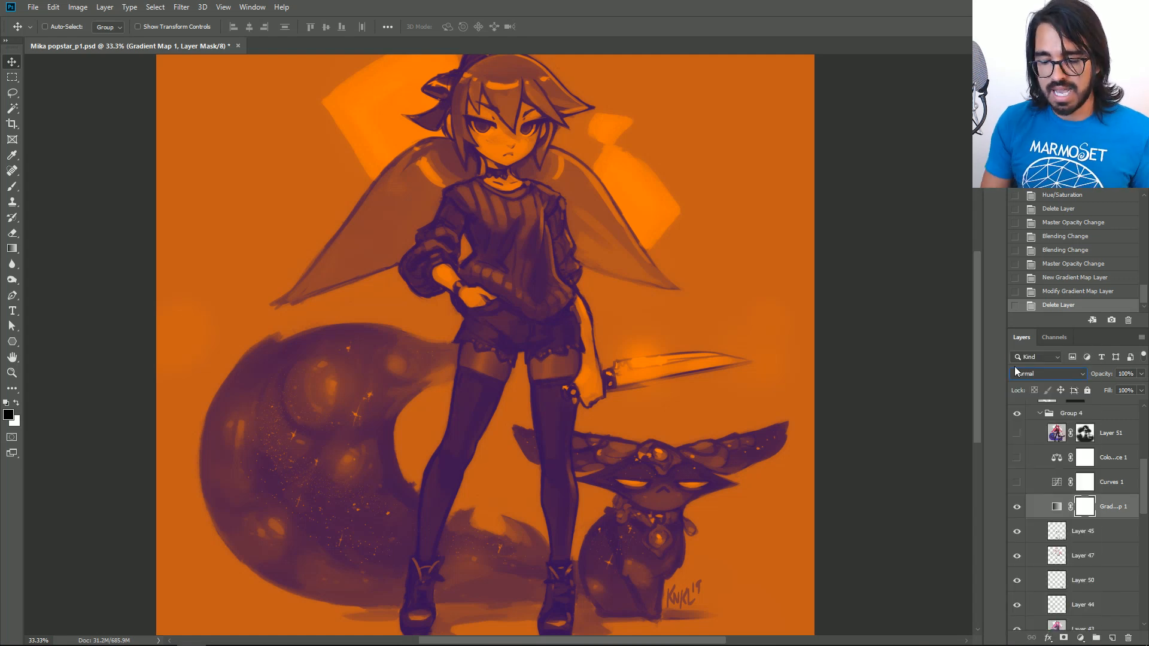
key(Down)
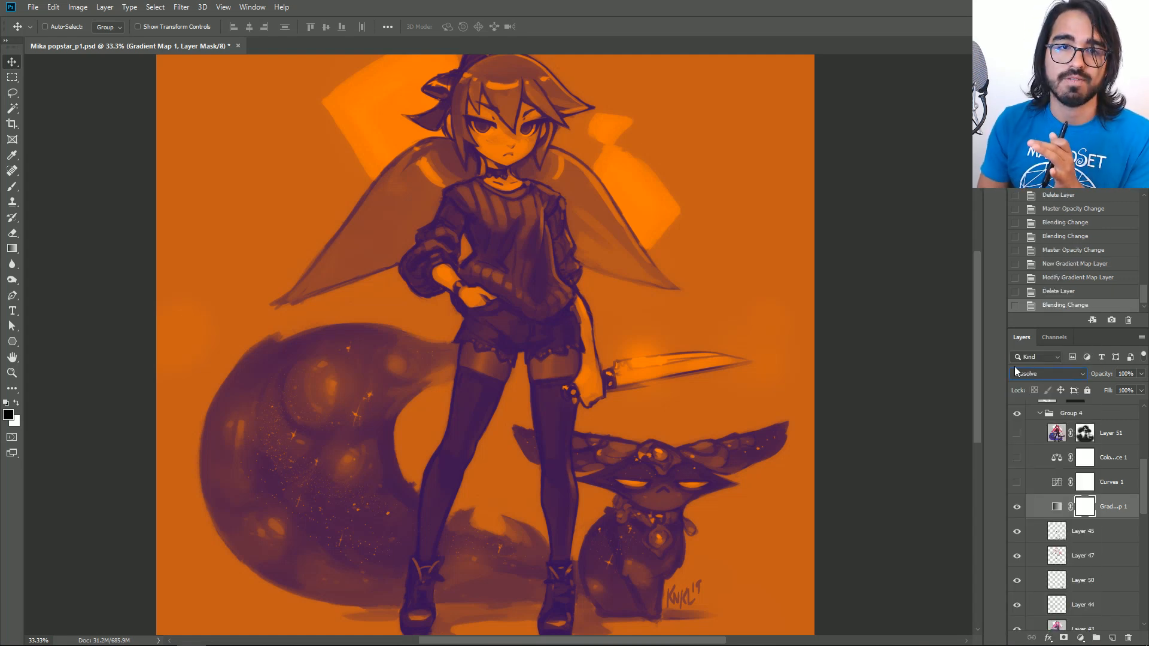
key(Down)
key(Down)
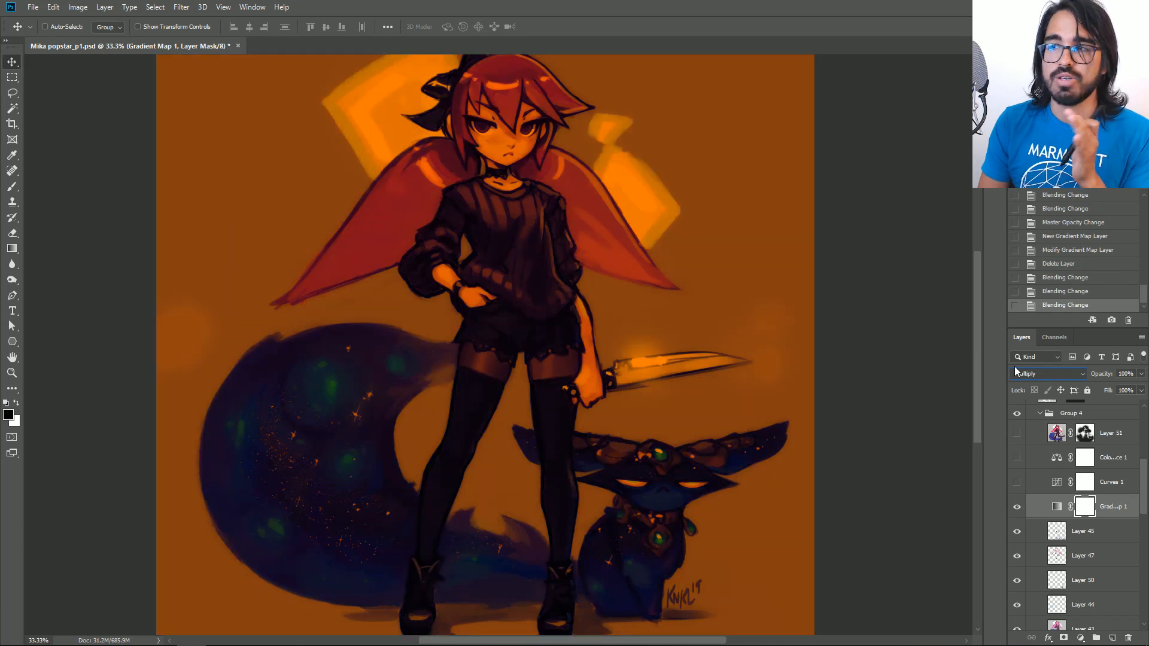
key(Down)
key(Down)
key(Down)
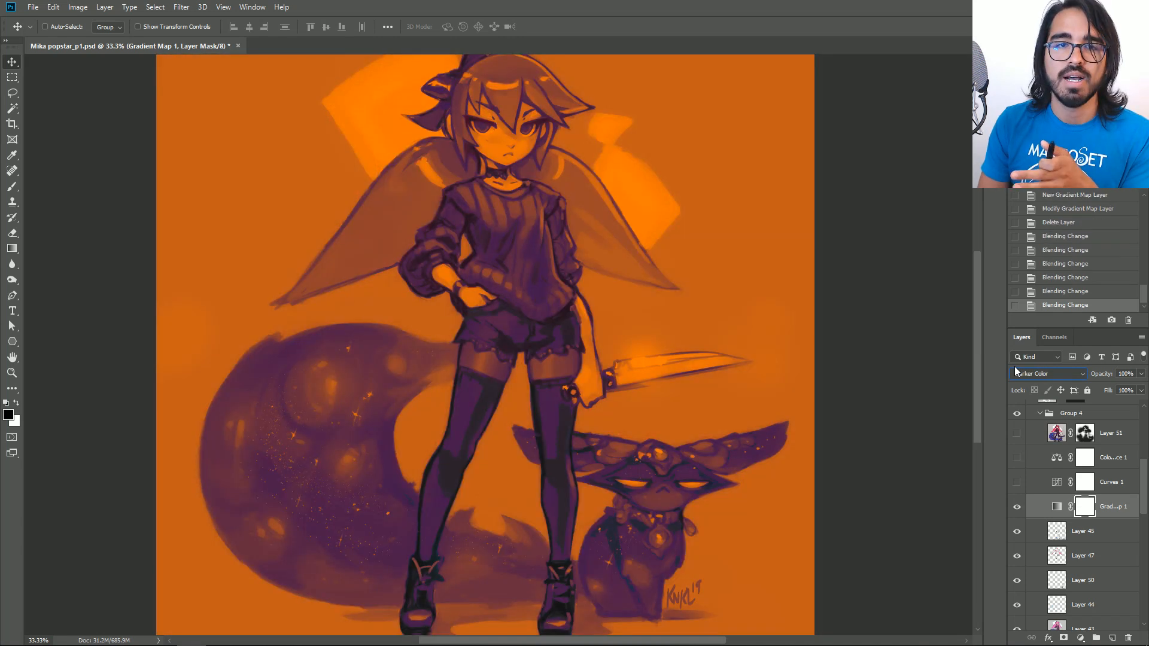
Step: Set Gradient Map 1 to Lighten blending at 40% opacity
key(Down)
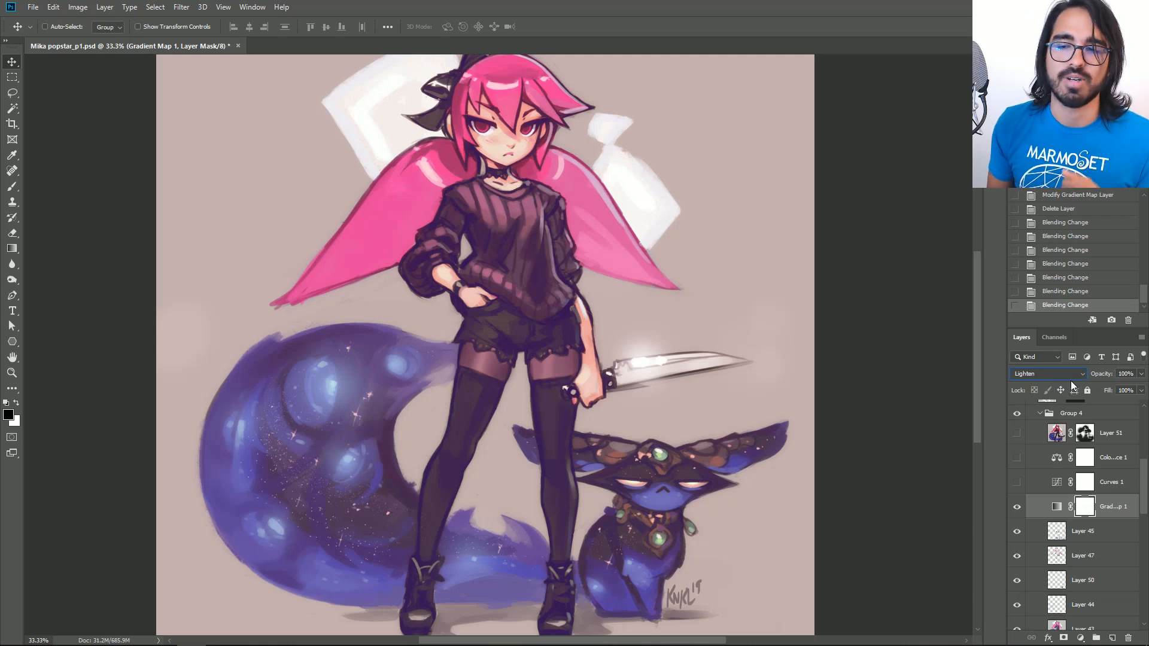
click(1142, 375)
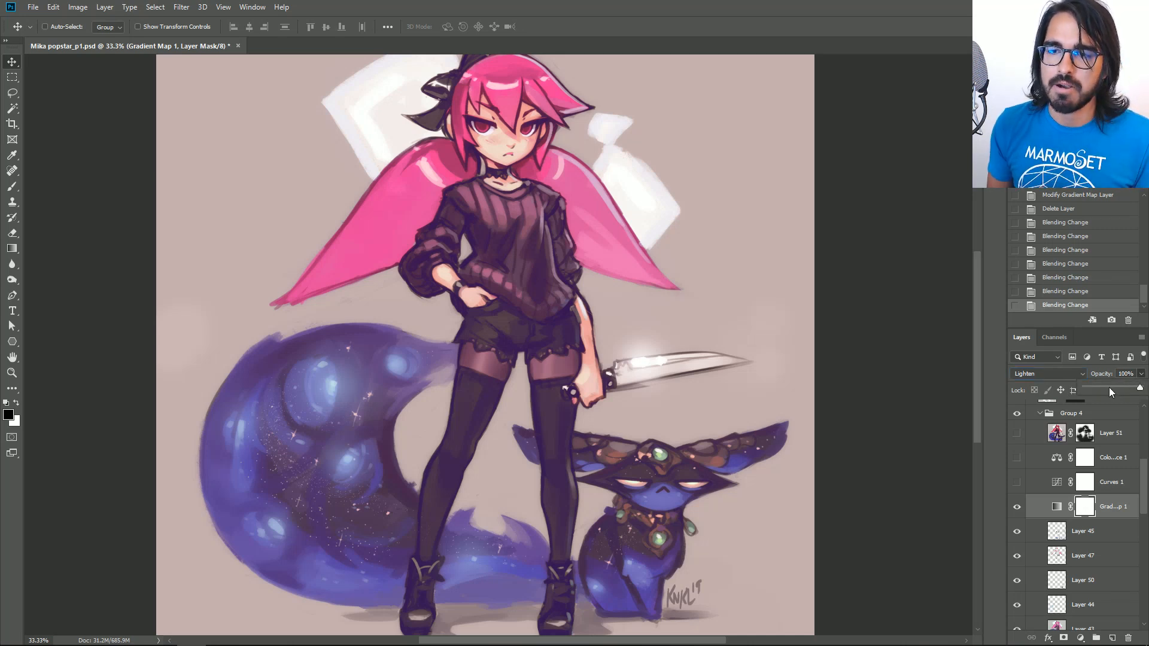
click(1109, 386)
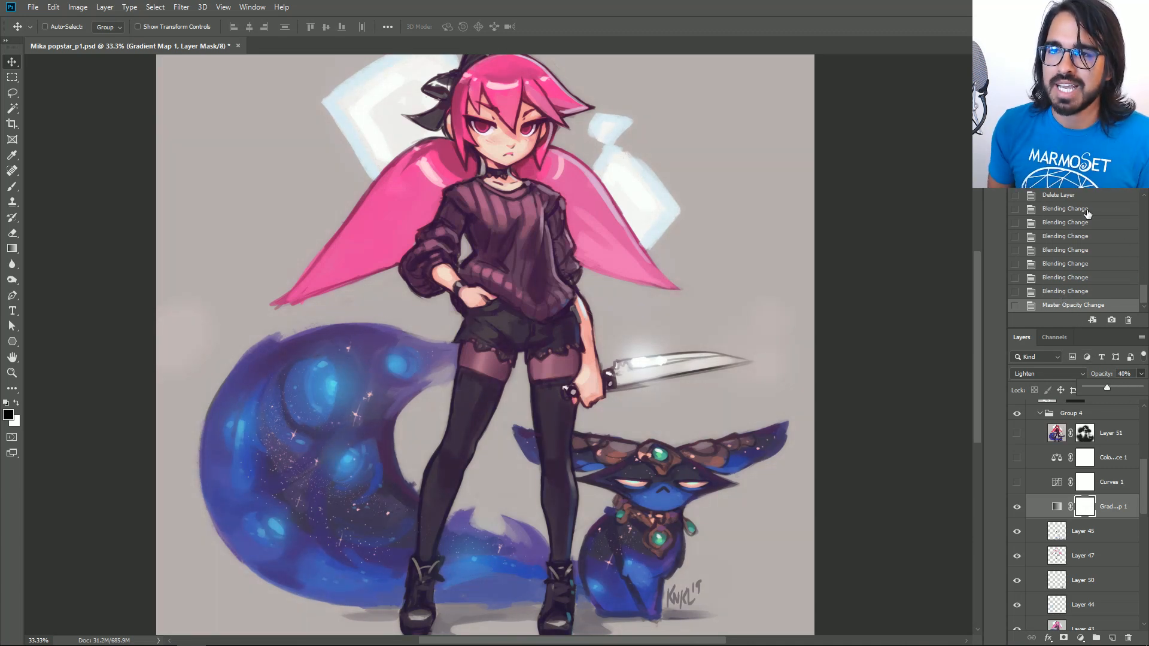
Step: Step back through the history to the Blending Change state that precedes the gradient map experiments
click(1058, 195)
scroll(1064, 281, up, 3)
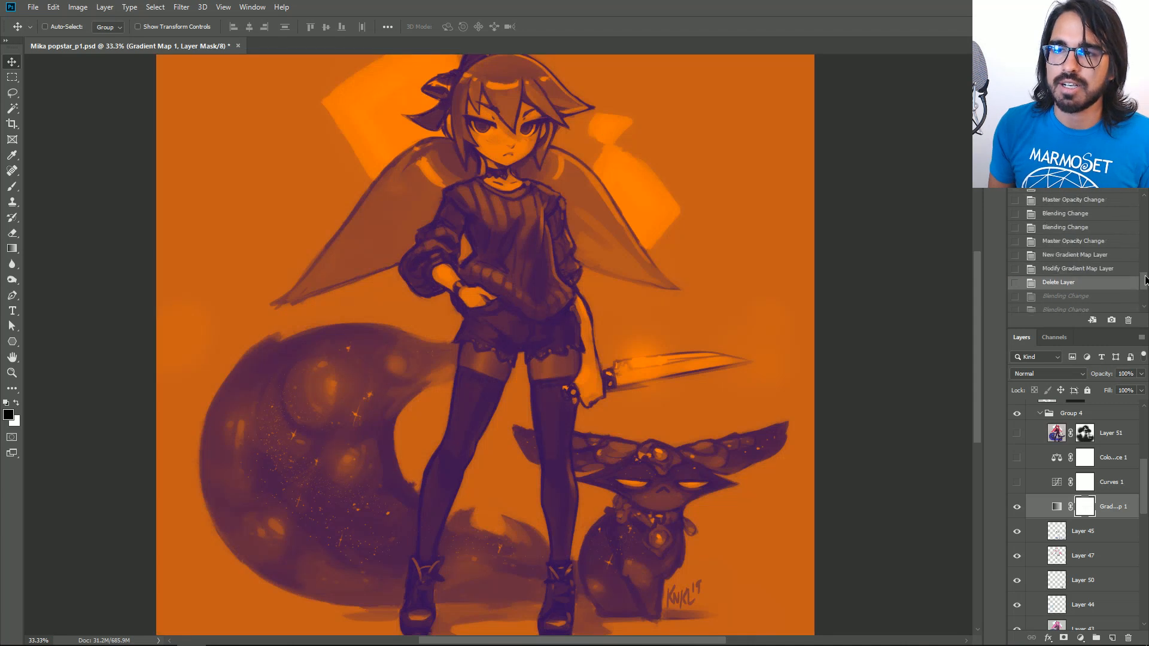
click(1063, 273)
click(1059, 260)
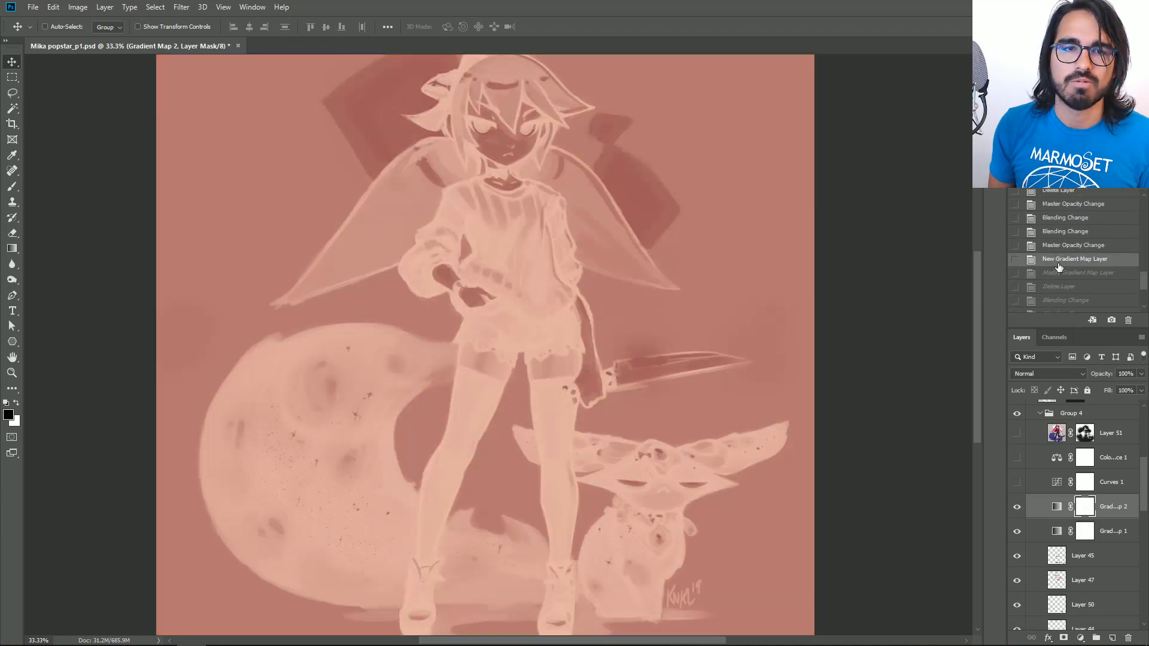
click(1059, 192)
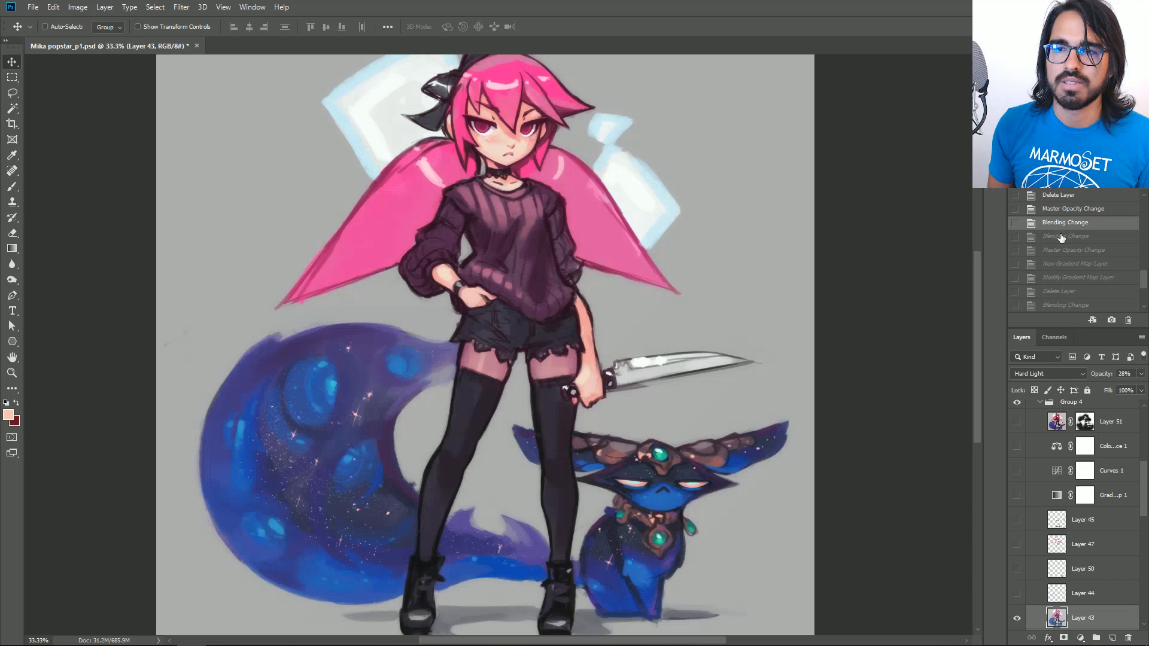
click(1063, 236)
click(1058, 223)
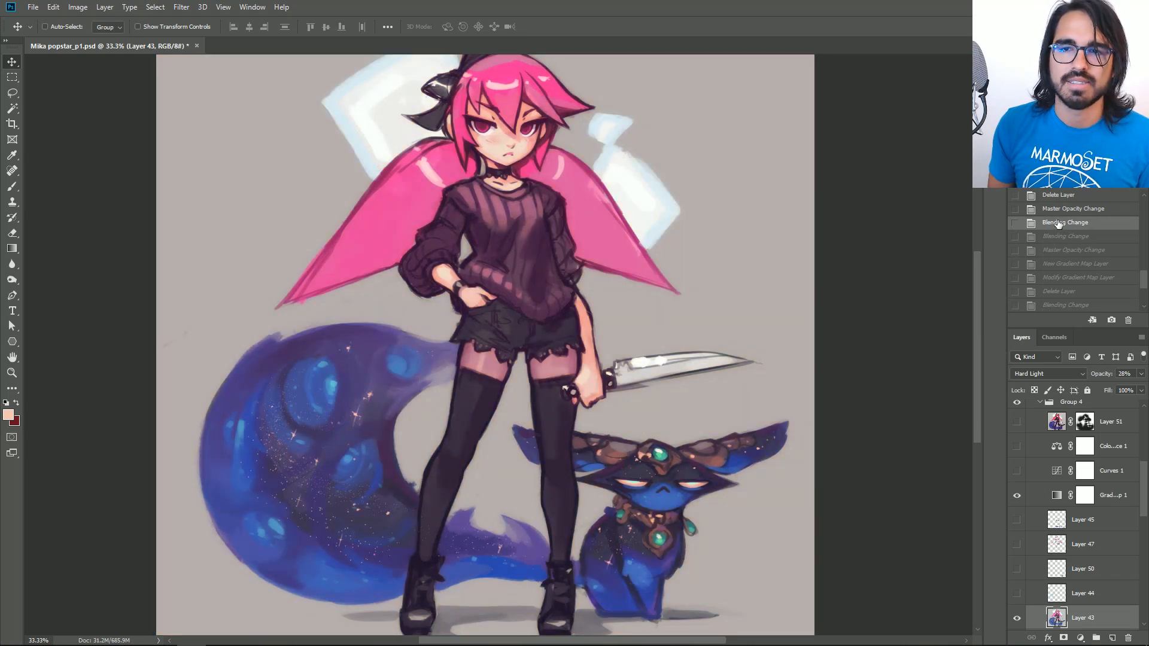
Step: Select the Curves 1 adjustment layer and compare the full illustration with it on and off
click(1062, 496)
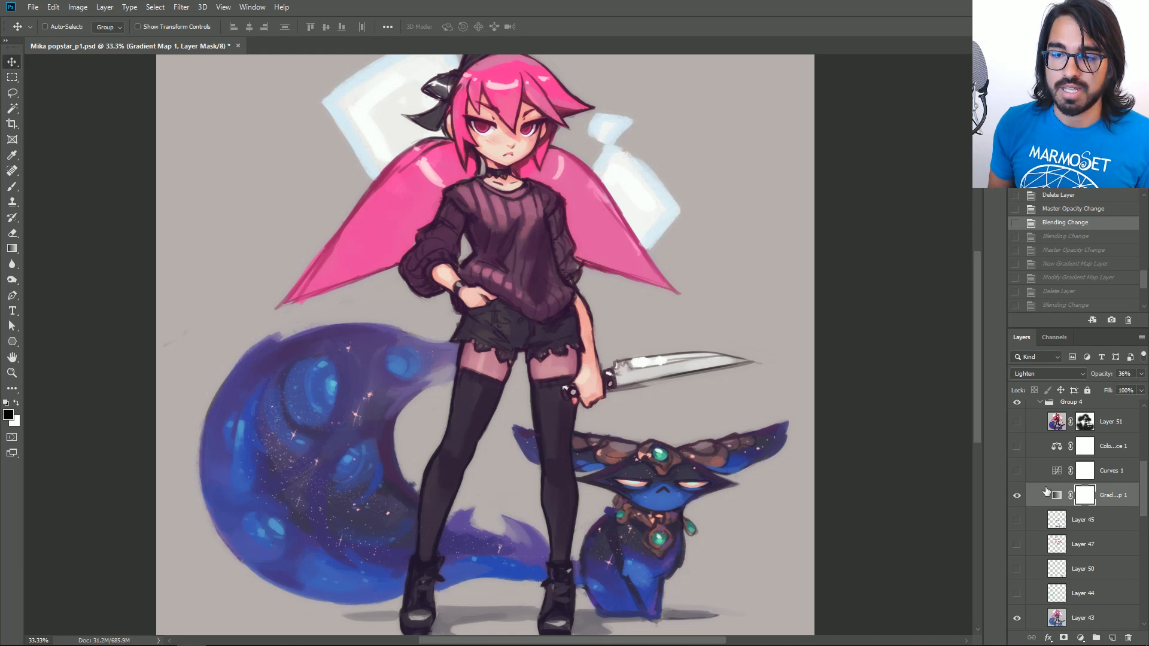
double_click(1111, 471)
click(1016, 472)
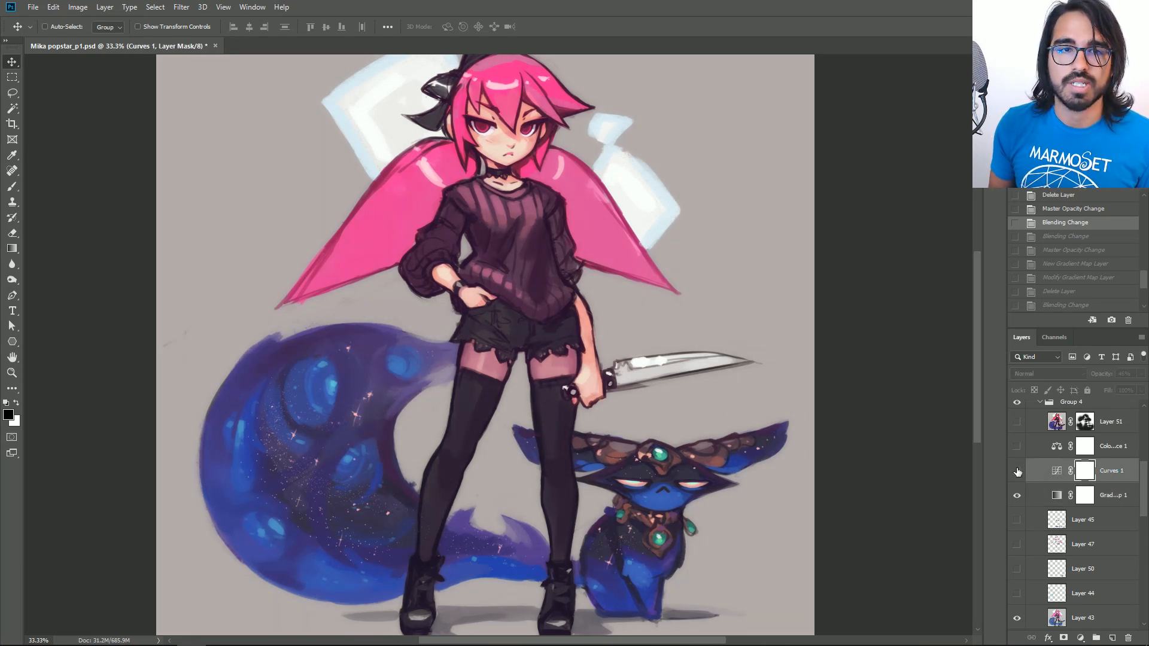
click(1017, 473)
click(1017, 472)
click(1017, 472)
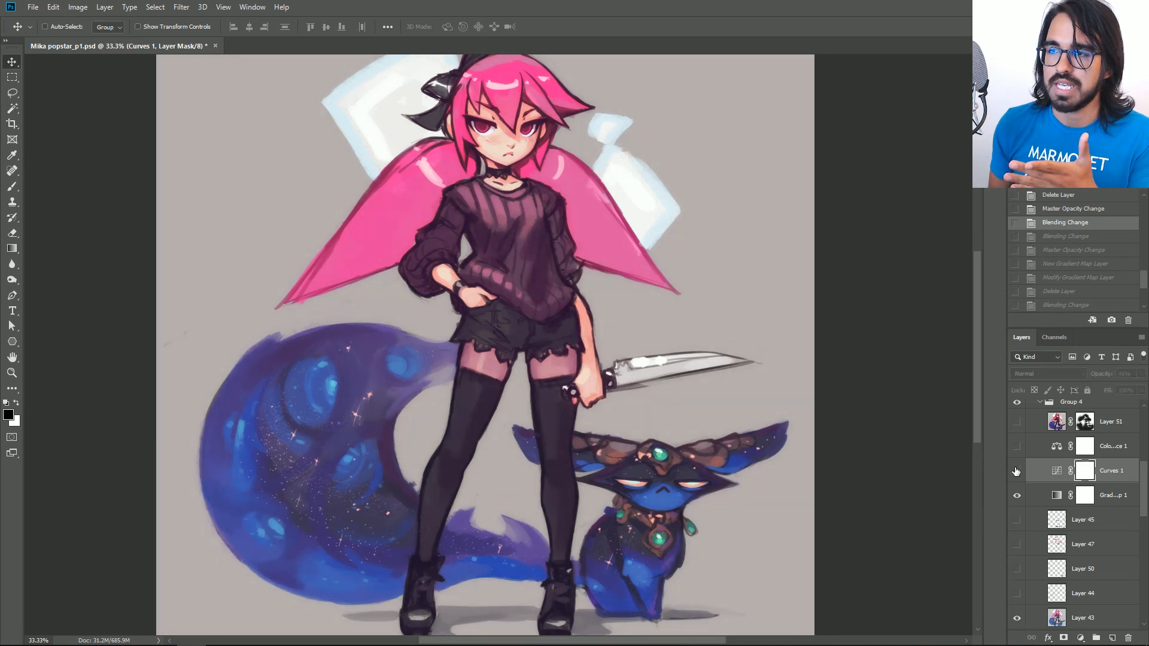
Step: Compare the illustration with Curves 1 on and off, and look over the adjustment layer types available for a new layer
click(1016, 473)
click(1017, 473)
click(1017, 472)
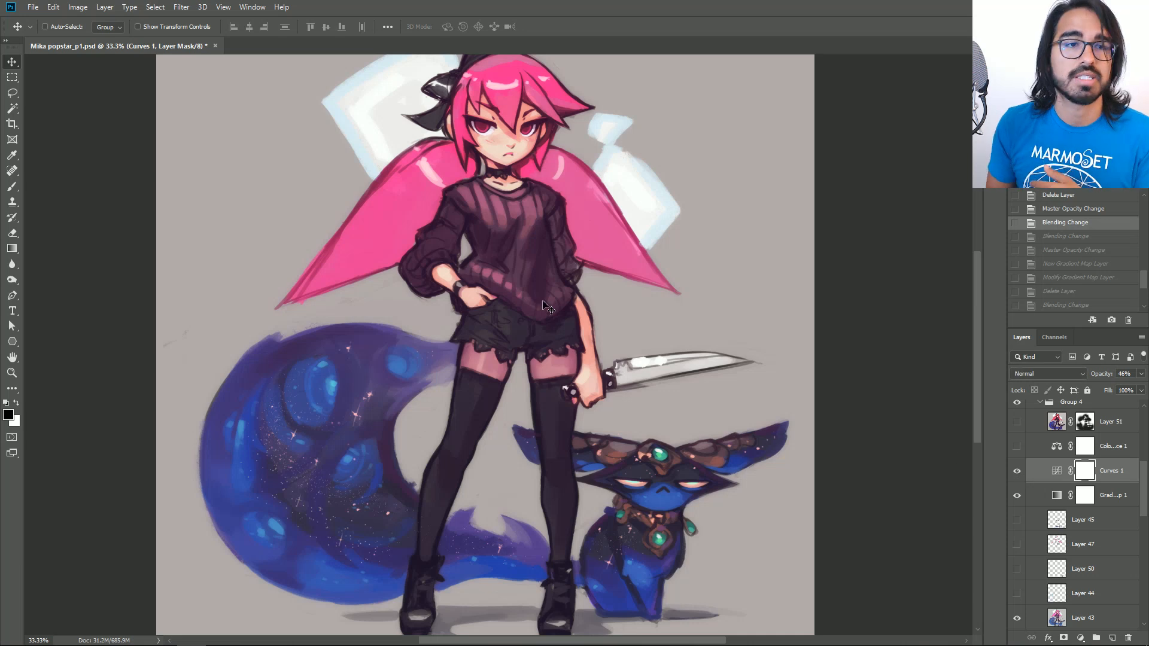
click(105, 6)
mouse_move(175, 168)
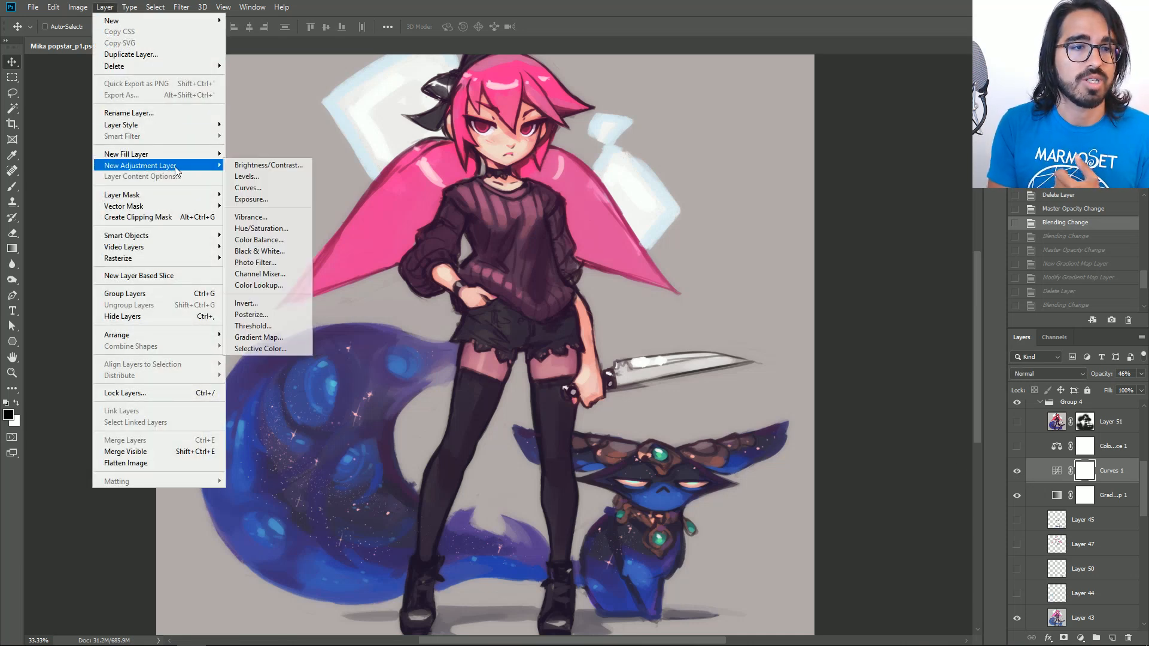
drag(658, 324, 663, 314)
Step: Exaggerate the RGB curve of Curves 1 into a steep contrast curve, and revert to the Blending Change history state
double_click(1057, 471)
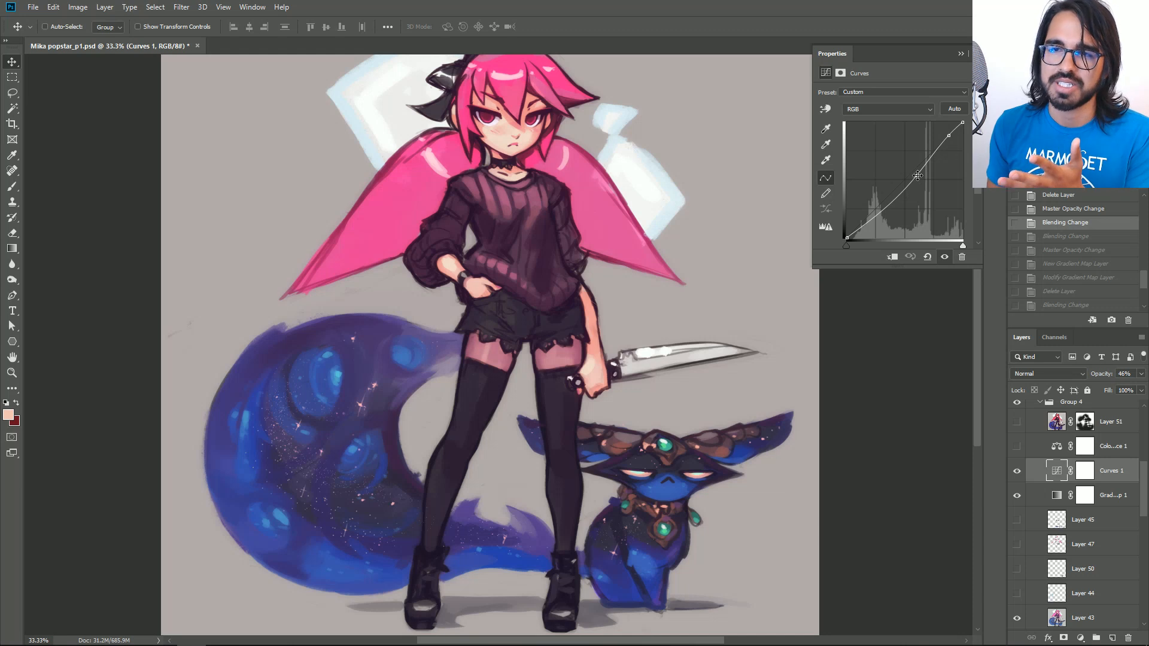
drag(917, 175, 916, 174)
drag(949, 135, 941, 125)
mouse_move(916, 175)
mouse_down()
mouse_move(921, 219)
mouse_move(924, 210)
mouse_up()
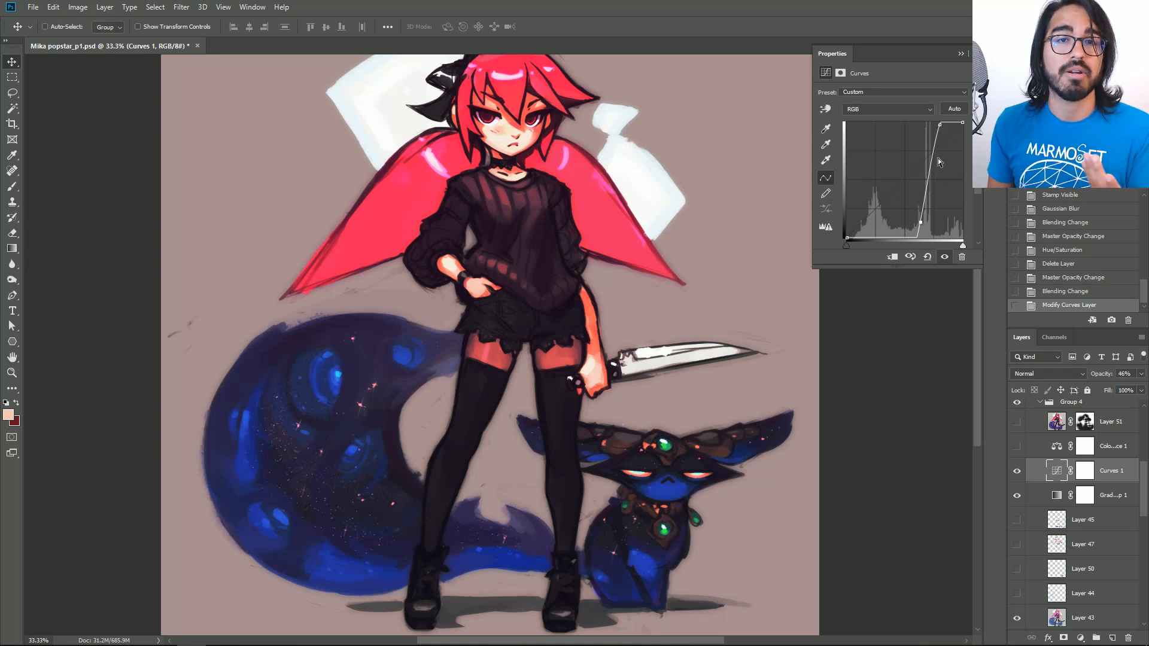
click(1054, 292)
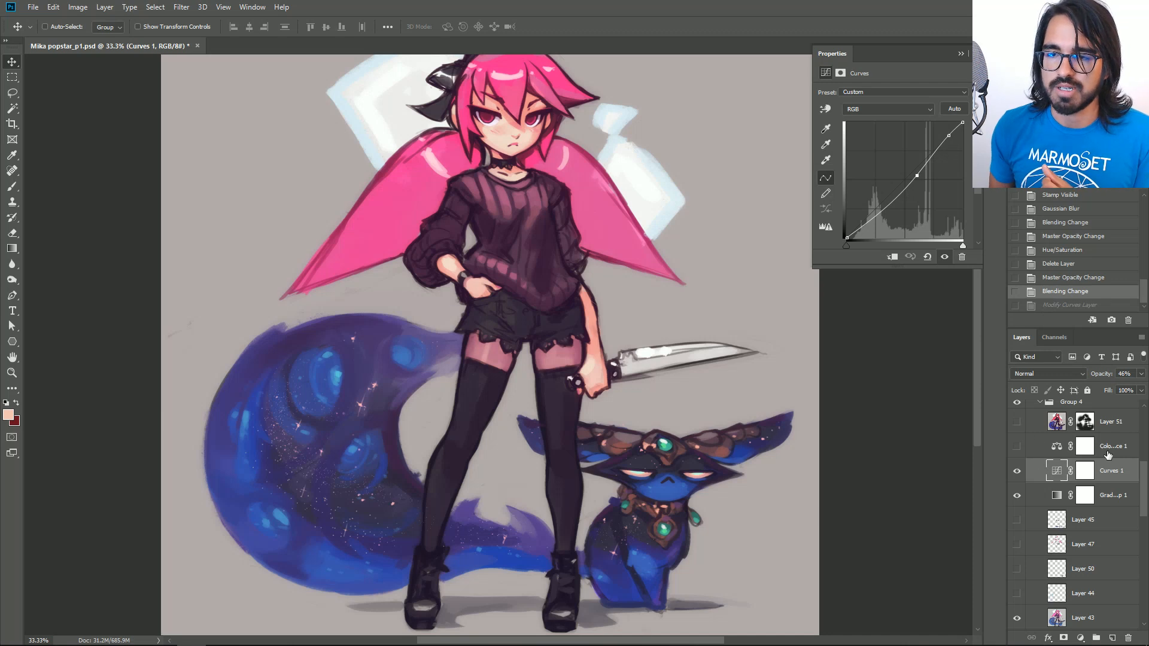
Step: Show and select the Color Balance 1 layer, and review its Highlights and Midtones settings
click(1108, 453)
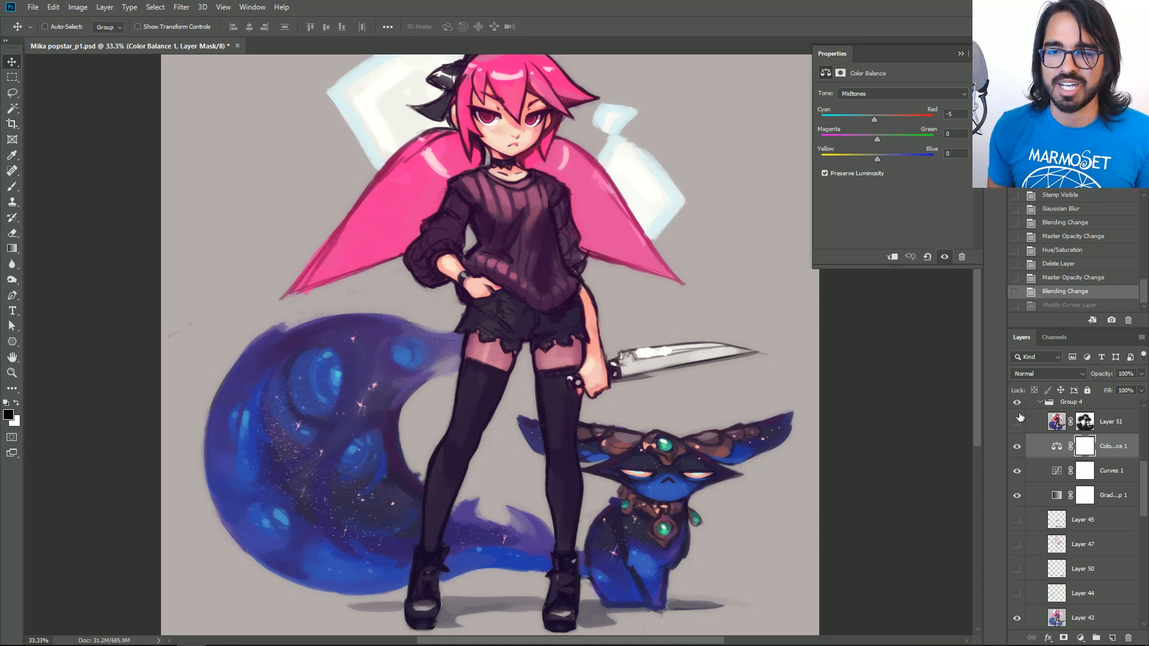
click(877, 93)
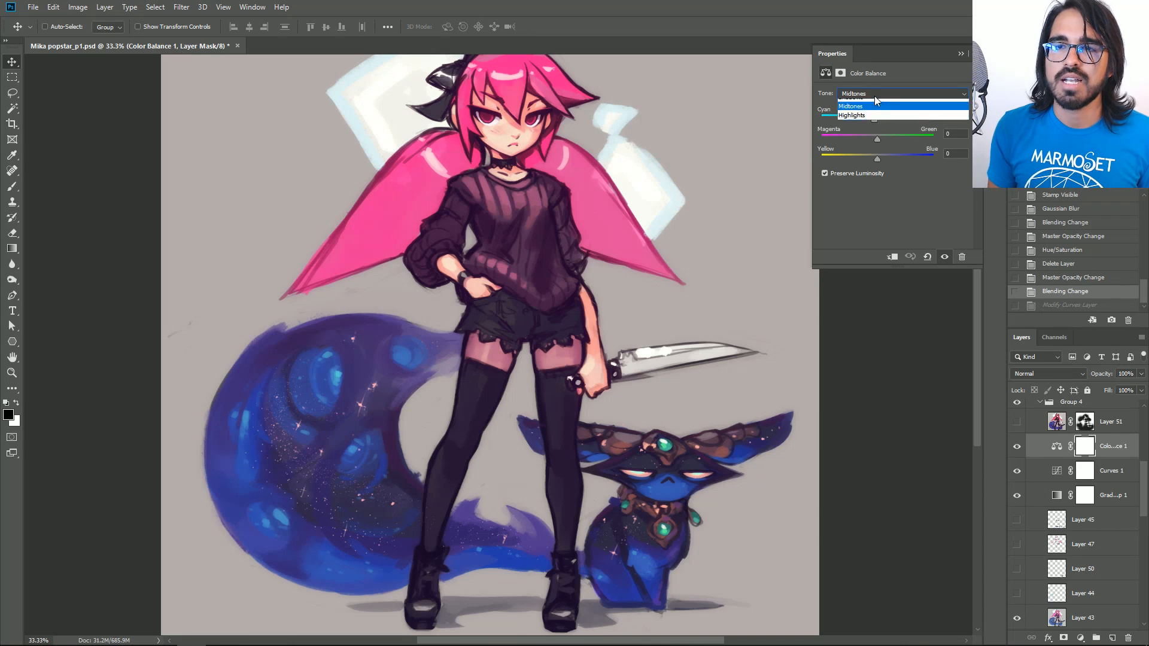
click(860, 119)
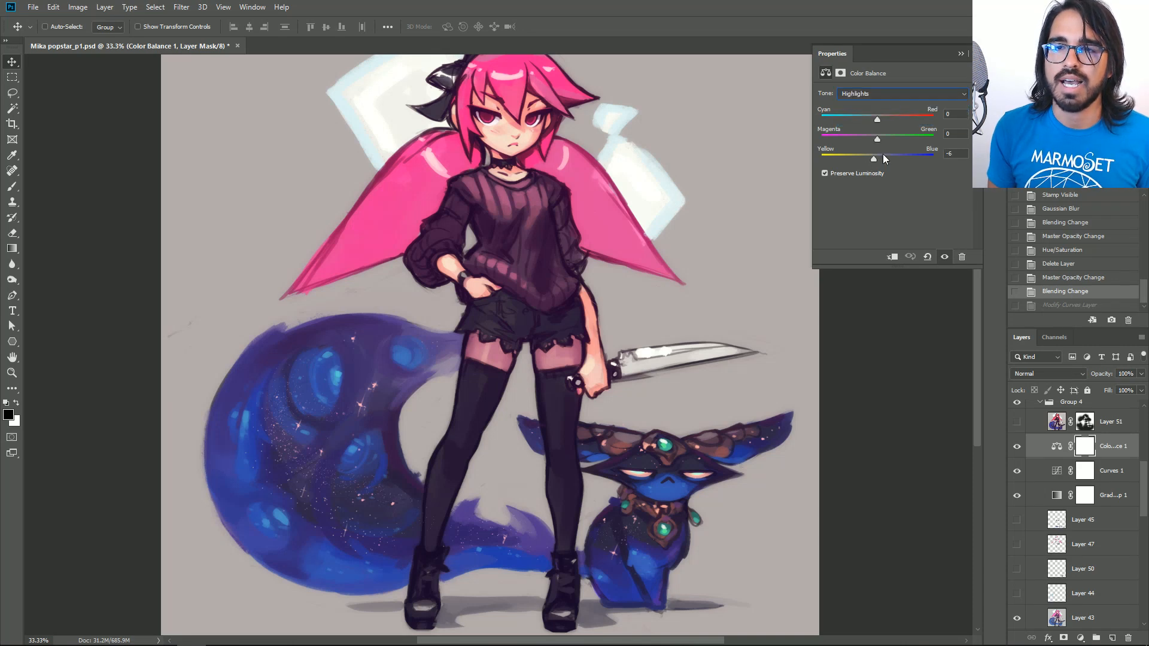
click(878, 95)
click(872, 112)
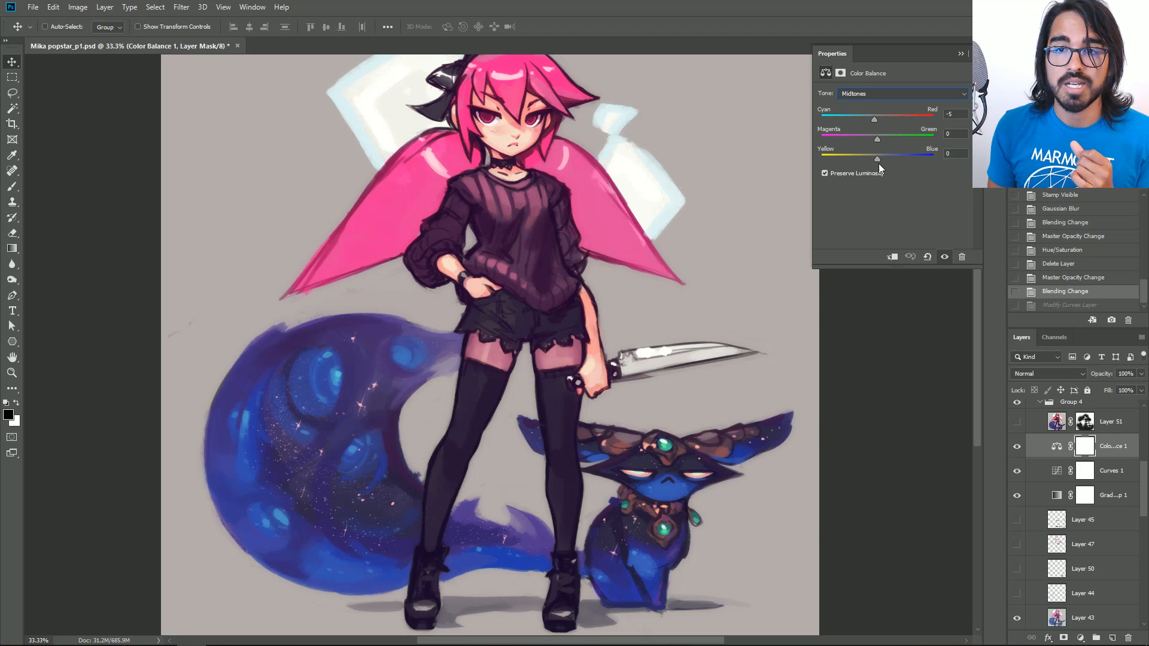
Step: Push the Color Balance 1 shadows towards blue to about +37, and revert to the Blending Change history state
click(871, 95)
click(867, 105)
drag(877, 159, 899, 161)
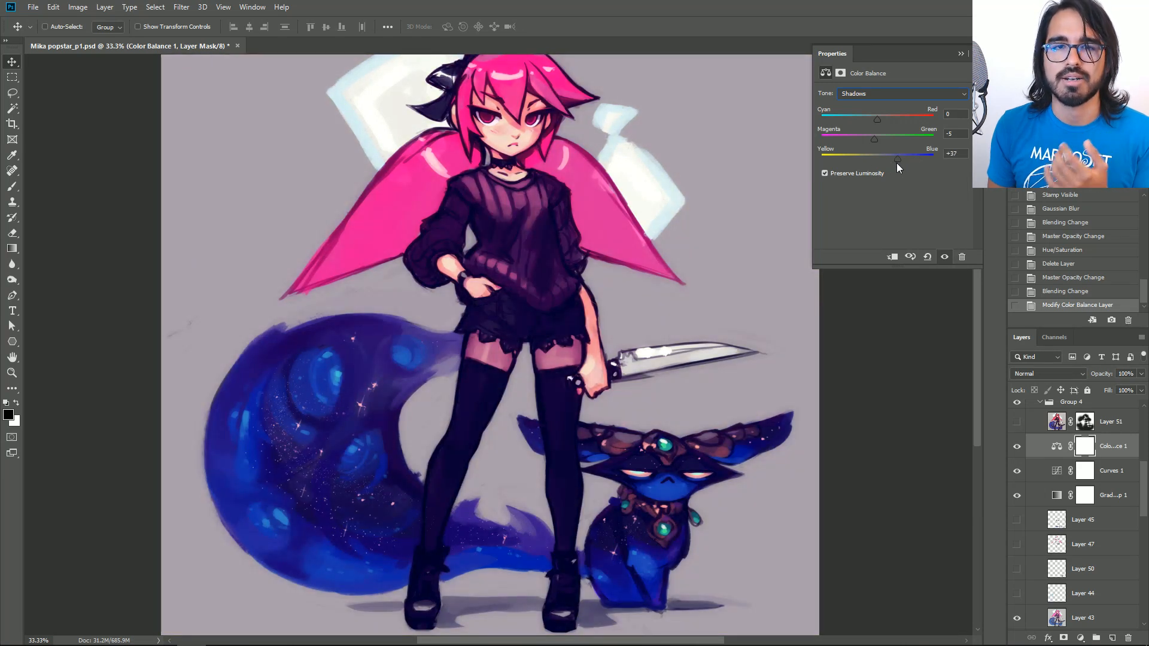
click(961, 53)
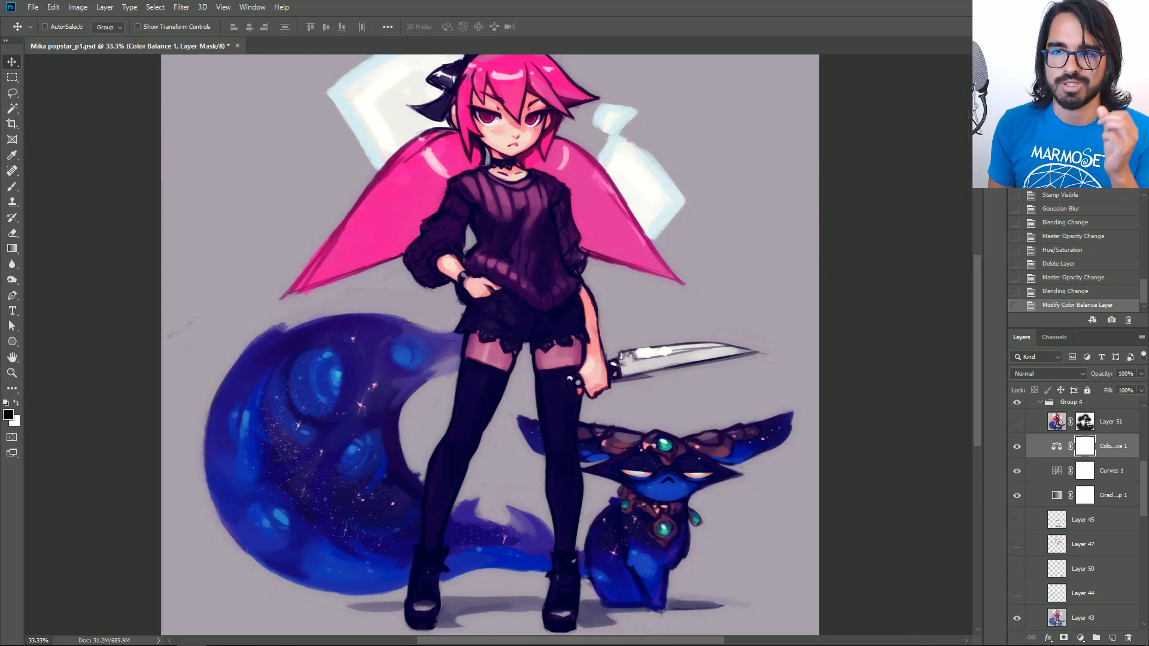
click(1051, 292)
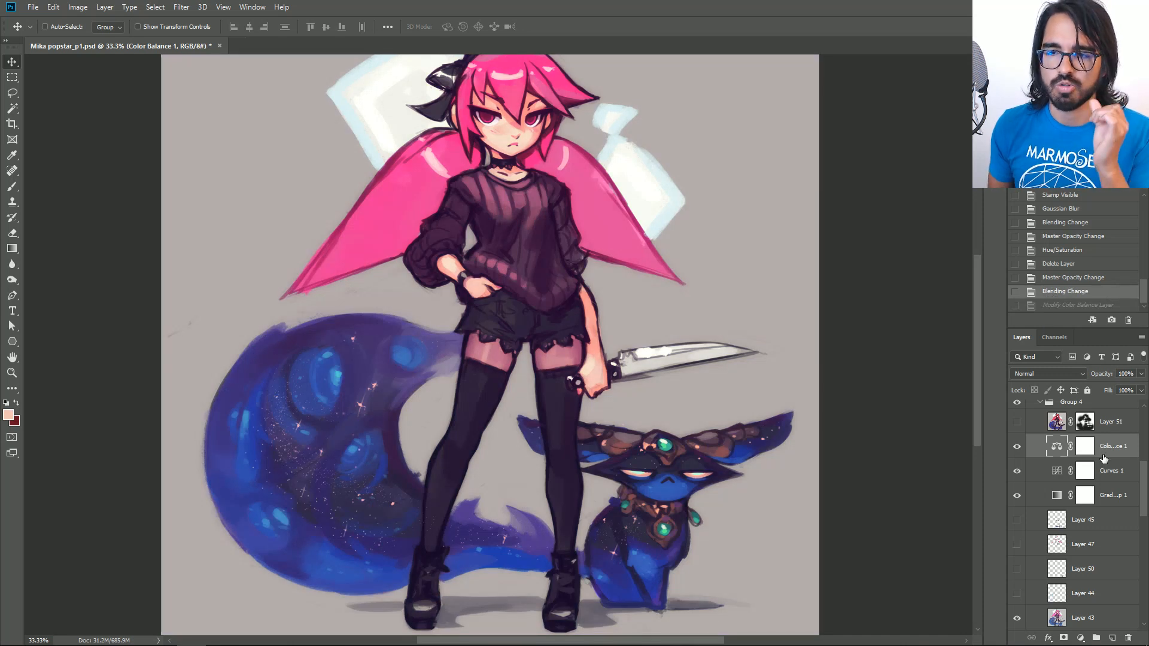
Step: Reveal the detail layers in Group 4: Layer 44, Layer 50, Layer 47 and Layer 45
drag(1143, 482, 1144, 466)
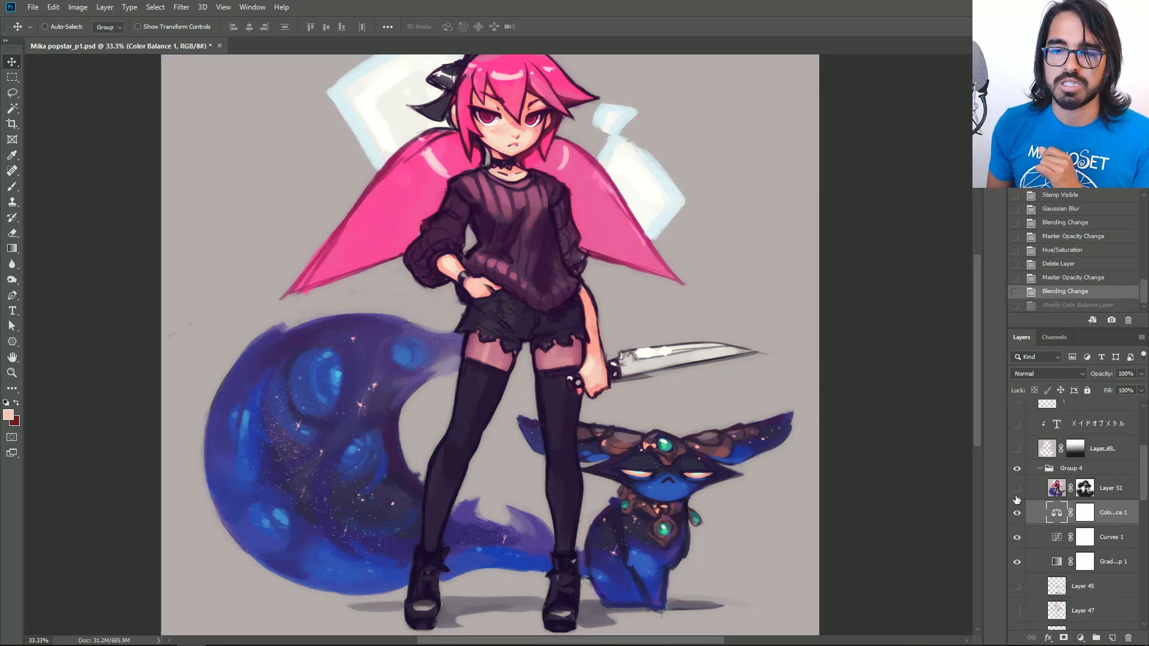
scroll(1022, 492, down, 3)
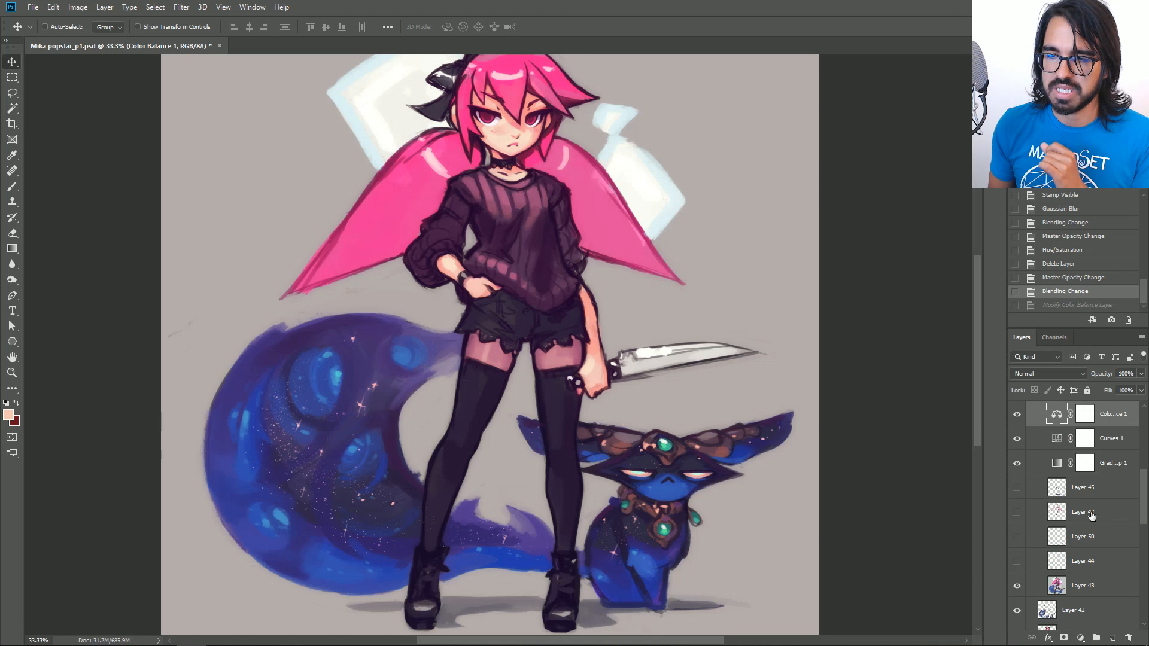
drag(1016, 562, 1016, 496)
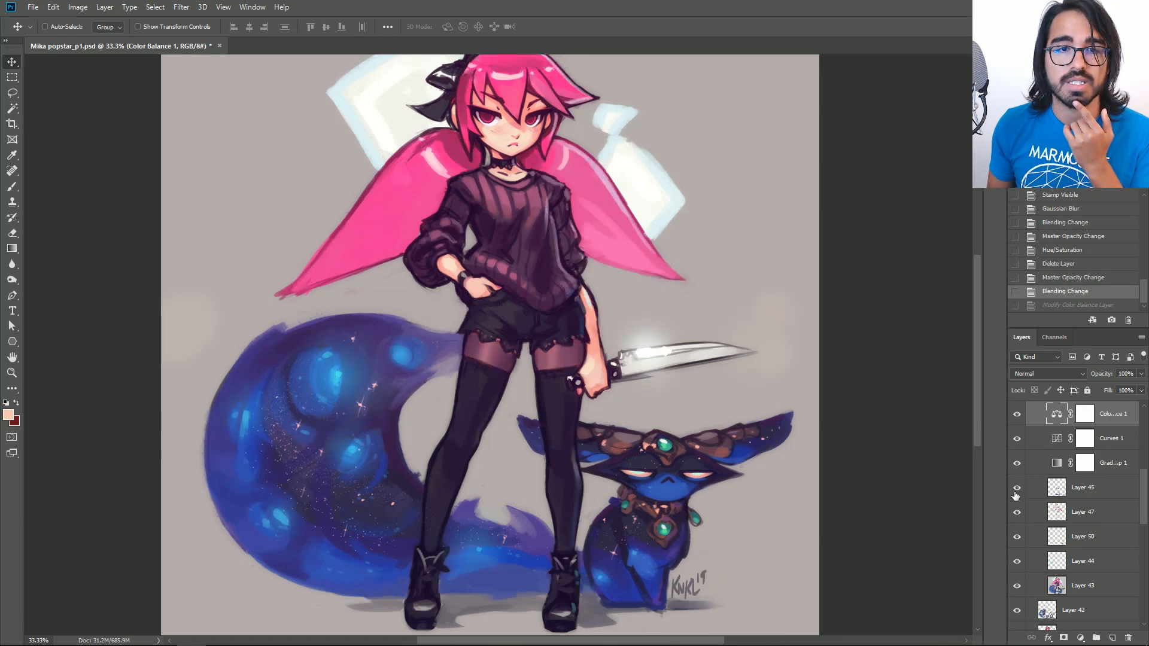
Step: Show Layer 51 in Group 4 and compare the illustration with it on and off, including the character's head and background
scroll(1016, 494, up, 4)
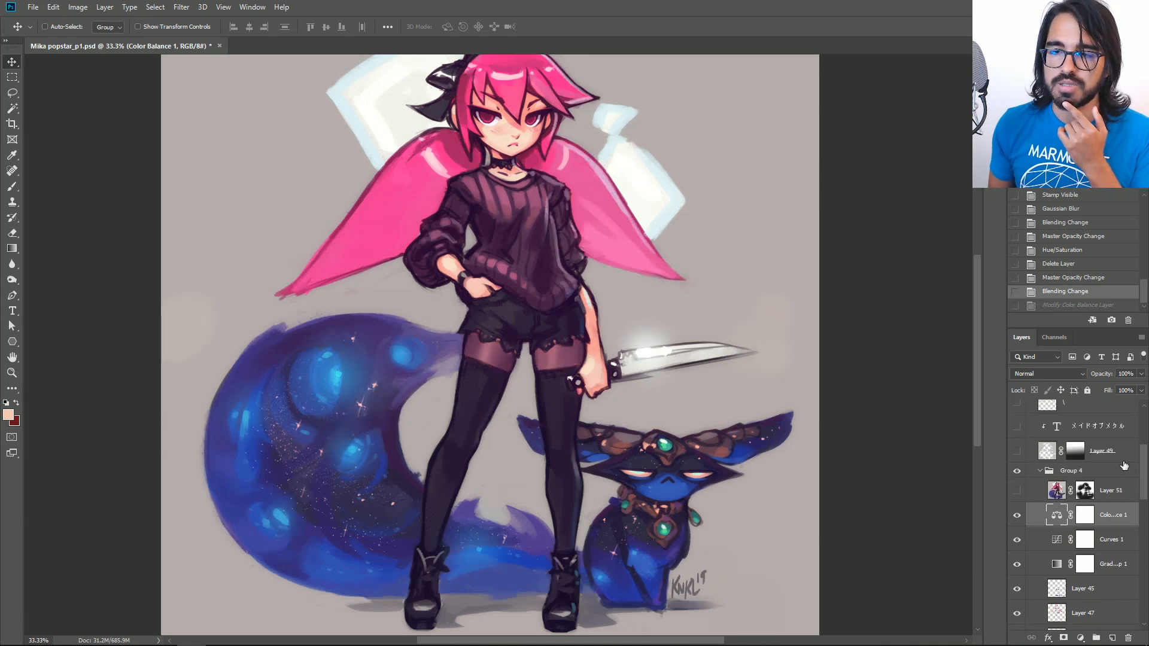
click(1016, 492)
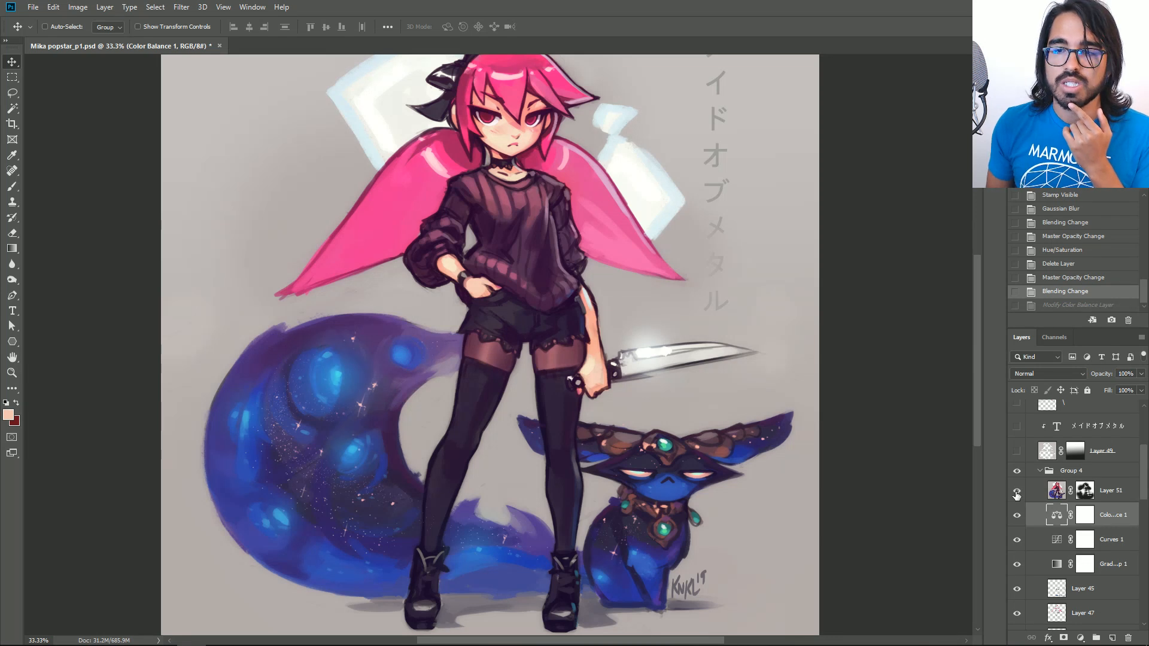
click(1016, 491)
click(1016, 492)
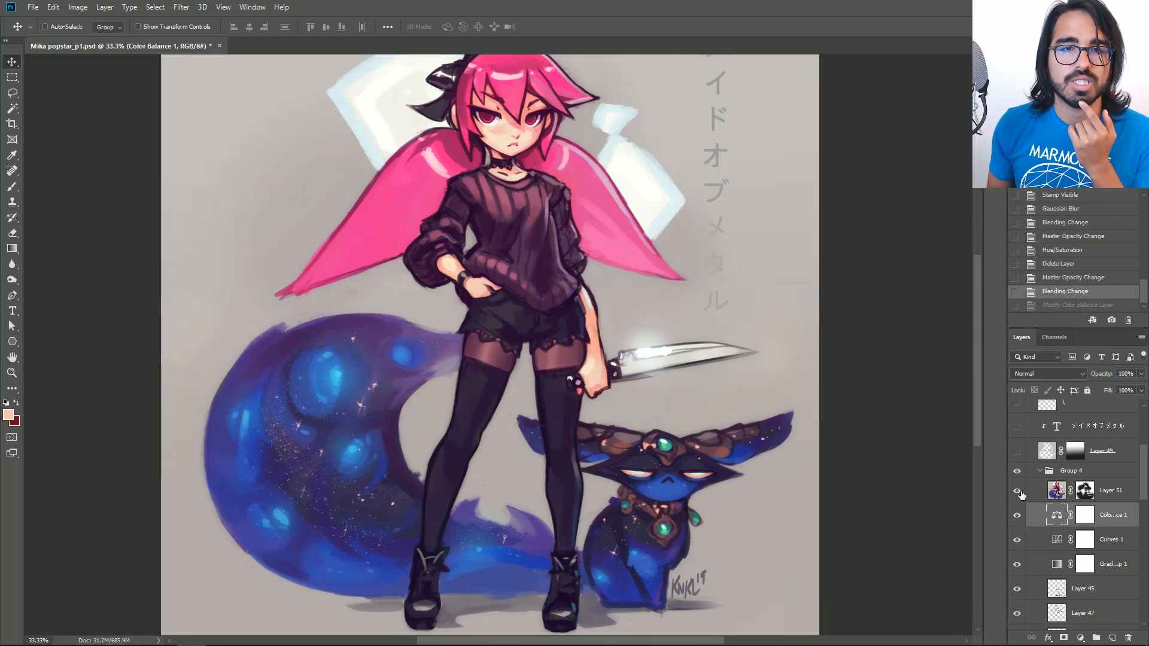
scroll(1140, 490, up, 3)
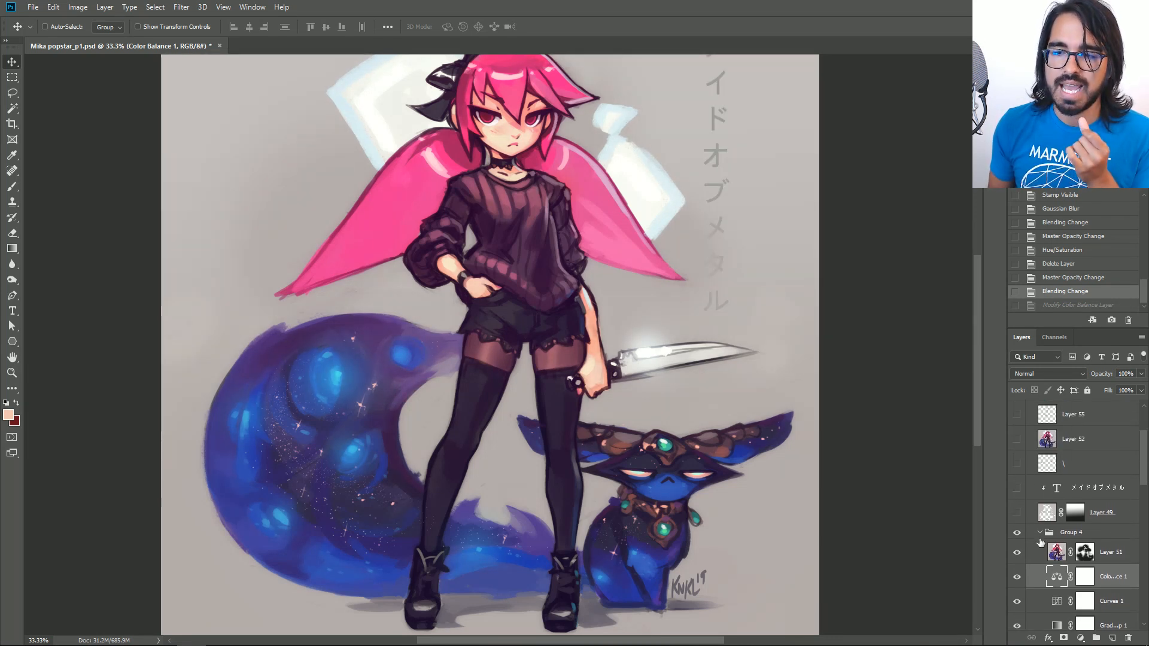
click(1016, 552)
click(1016, 553)
drag(631, 129, 622, 184)
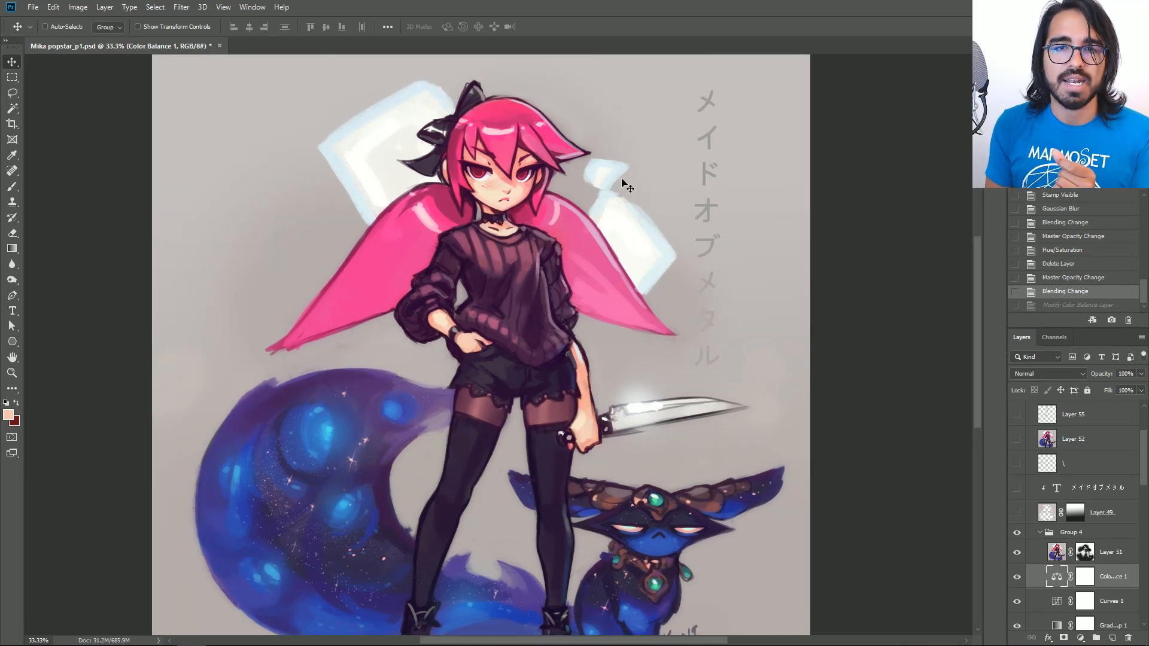
Step: Show the masked layer directly above Group 4 and compare the background lettering with it on and off
click(1016, 513)
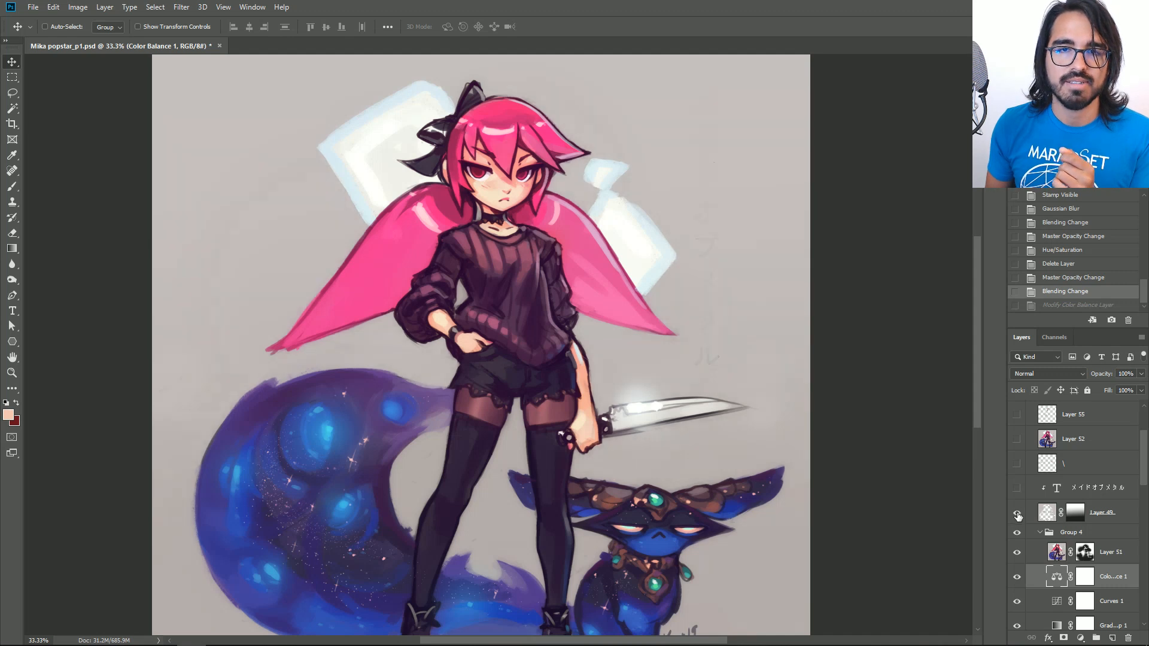
click(1016, 514)
click(1016, 514)
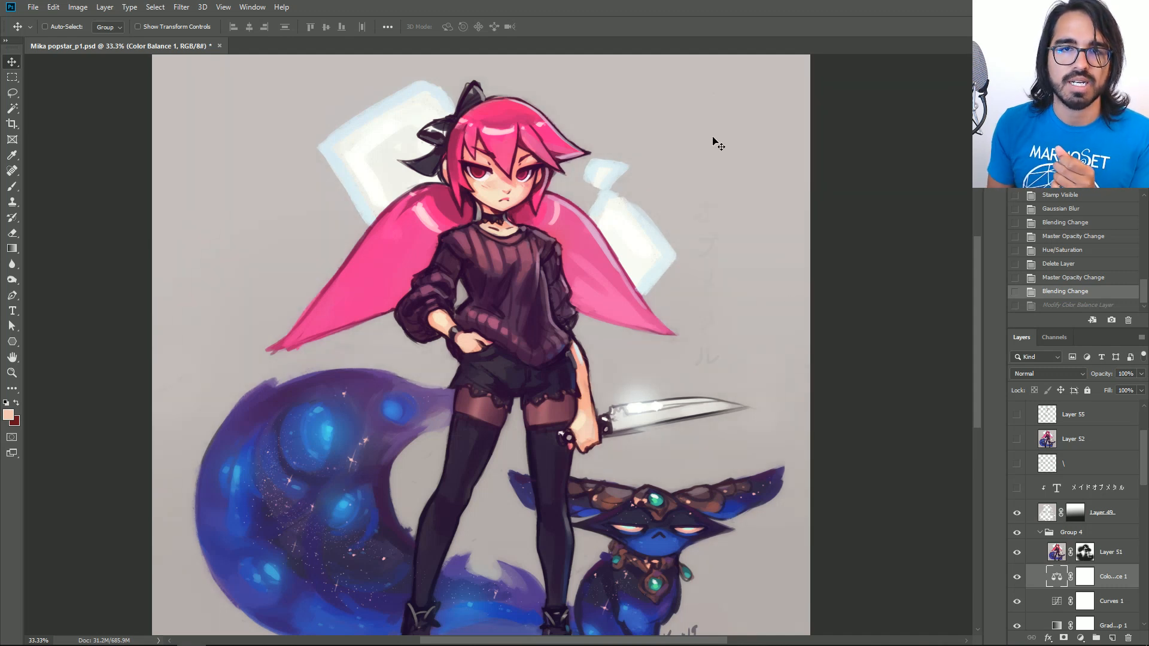
Step: Sample the background color near the canvas's upper and lower right corners in the Color Picker, and cancel without changing the foreground color
click(7, 419)
click(754, 96)
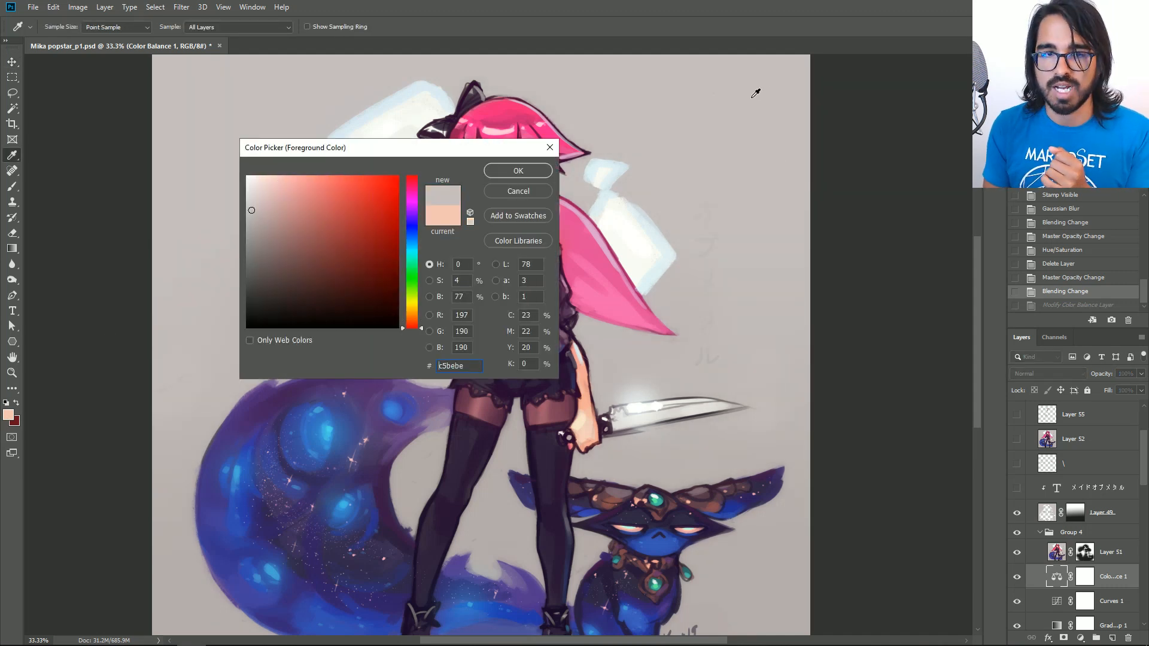
click(779, 600)
click(777, 99)
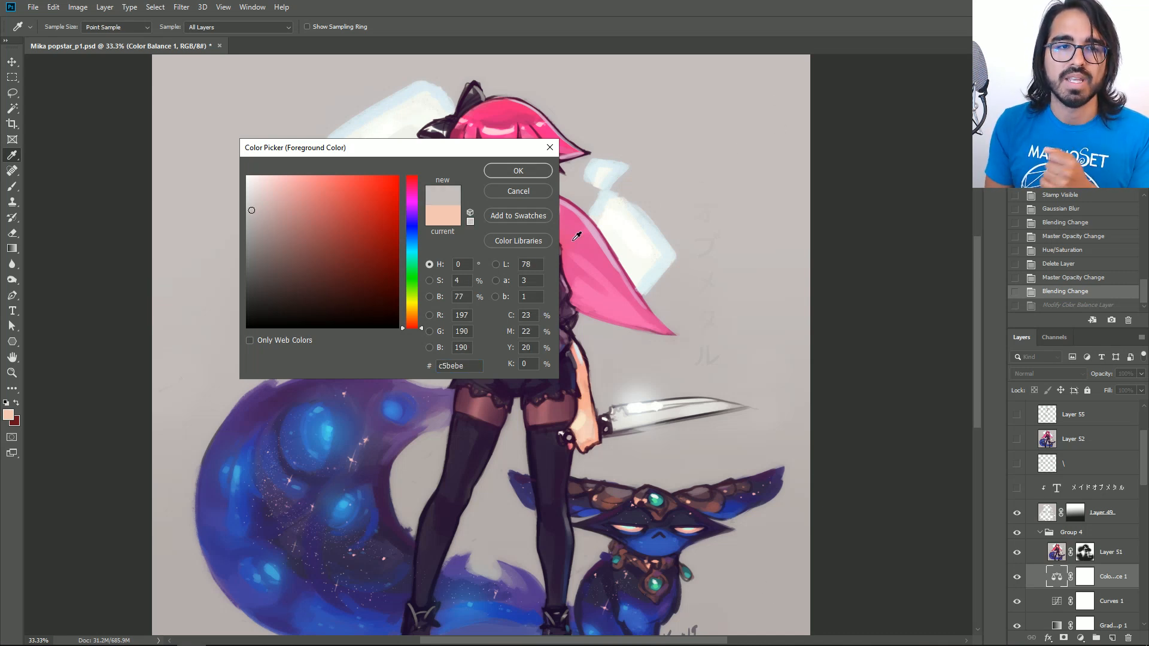
click(504, 193)
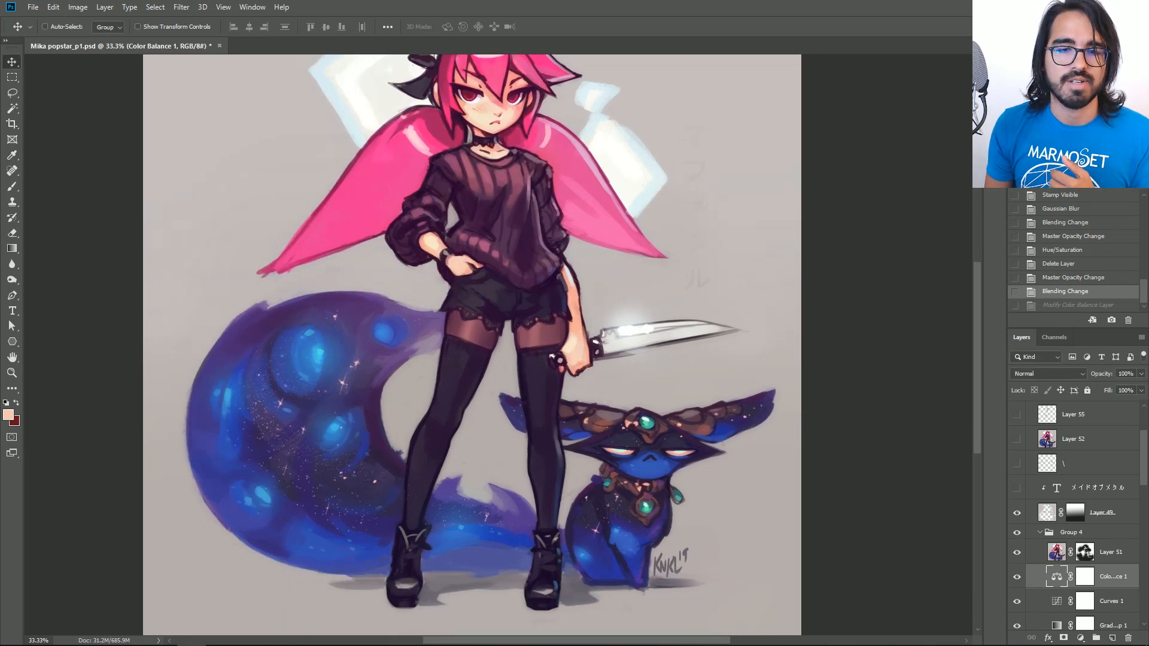
Step: Show the Japanese title text layer and the "\" layer above it, comparing the illustration with the "\" layer on and off
drag(473, 335, 473, 412)
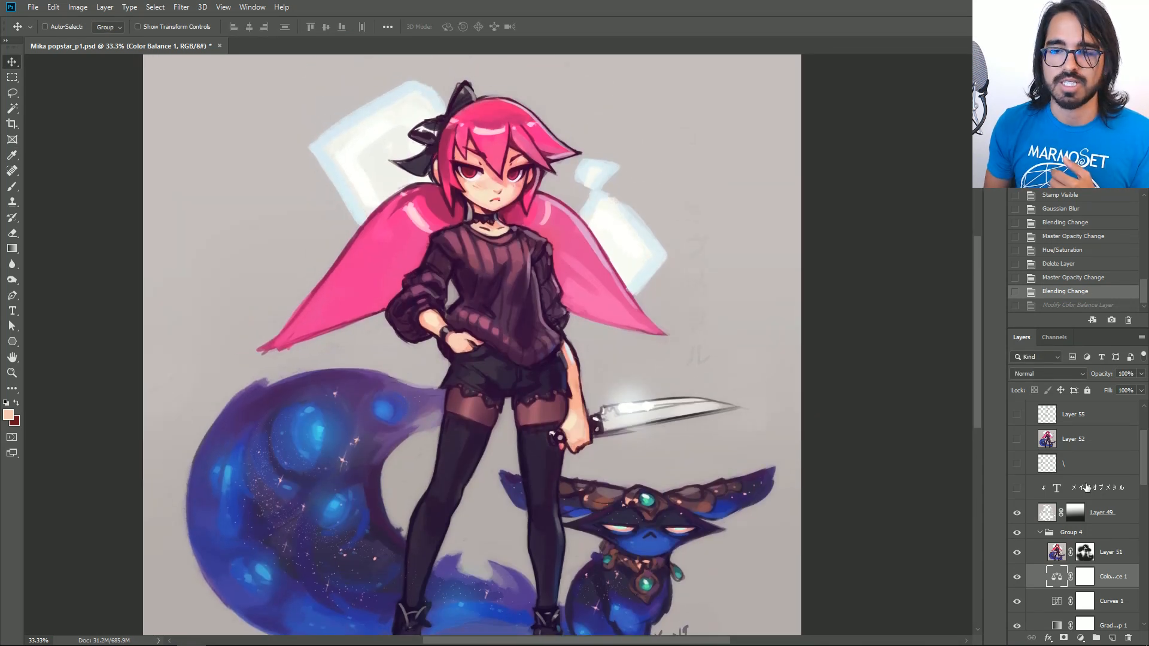
click(1017, 490)
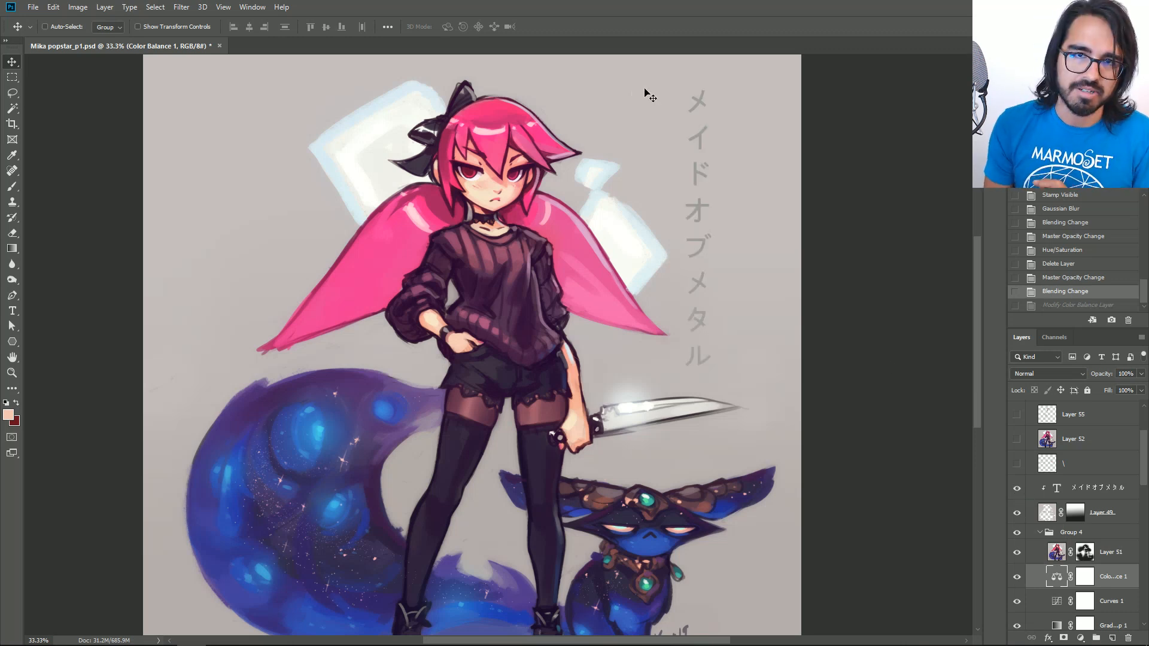
scroll(1126, 473, up, 1)
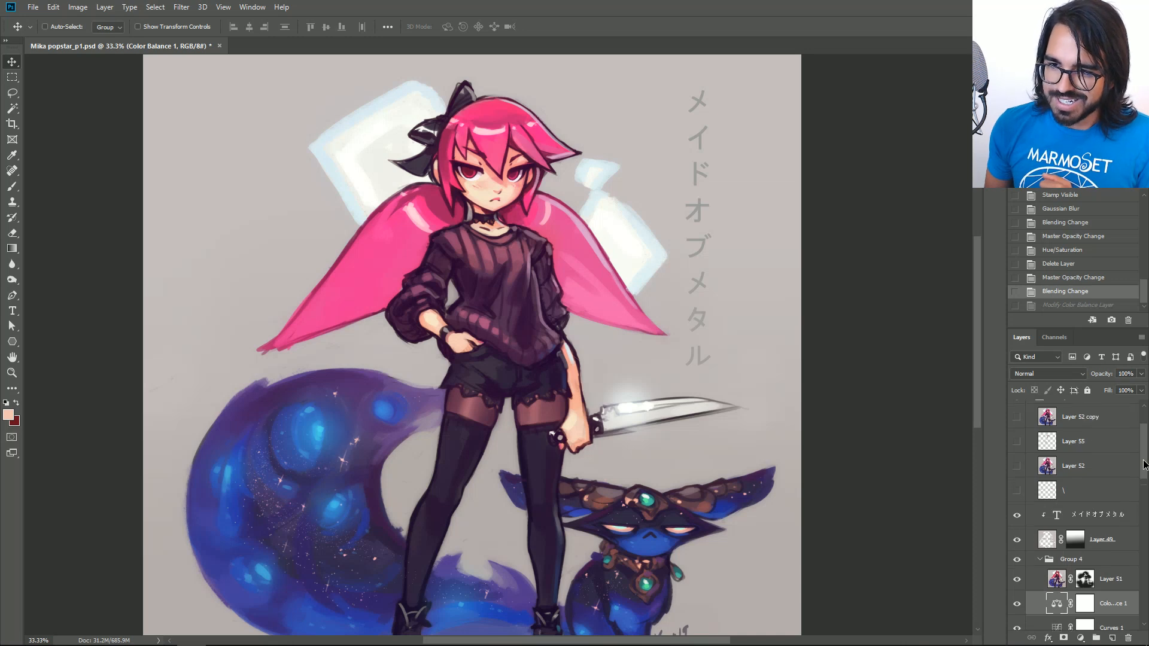
click(1017, 494)
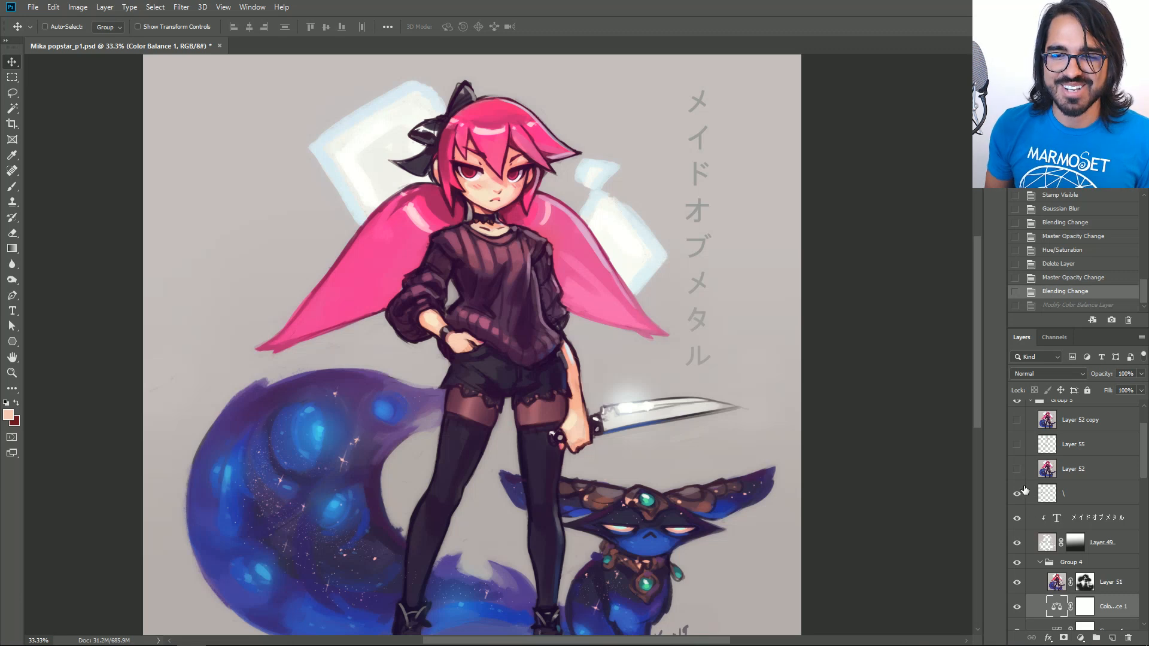
click(1018, 497)
click(1018, 497)
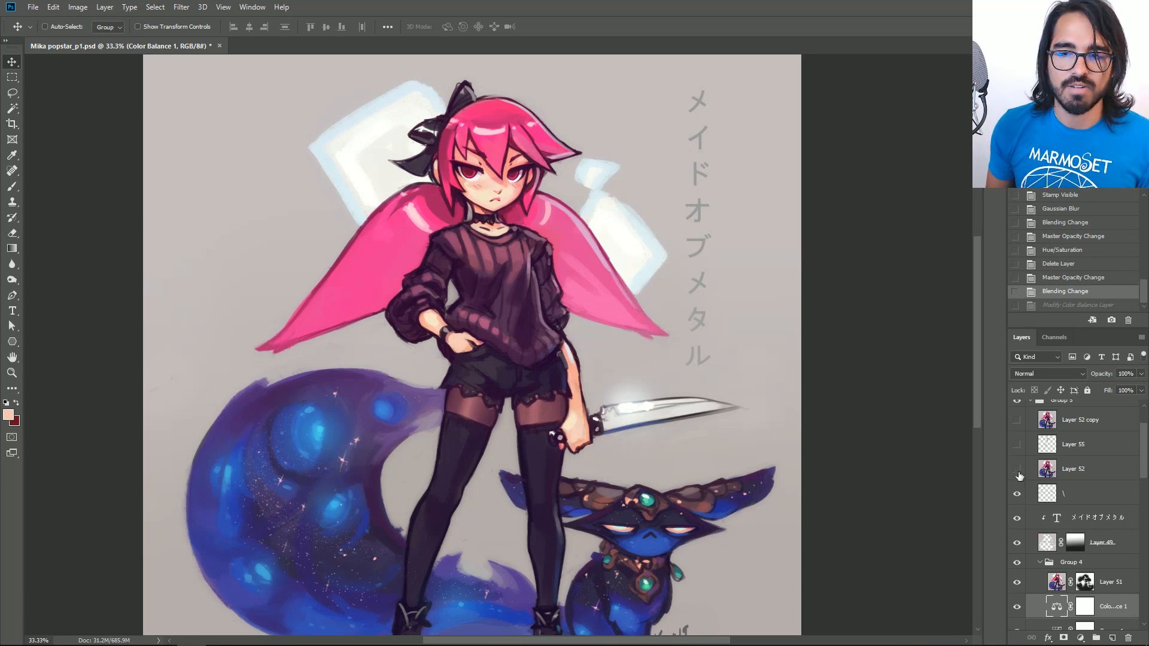
Step: Show and select Layer 52, and compare the full figure with it on and off
click(1017, 470)
click(1016, 471)
drag(553, 435, 544, 358)
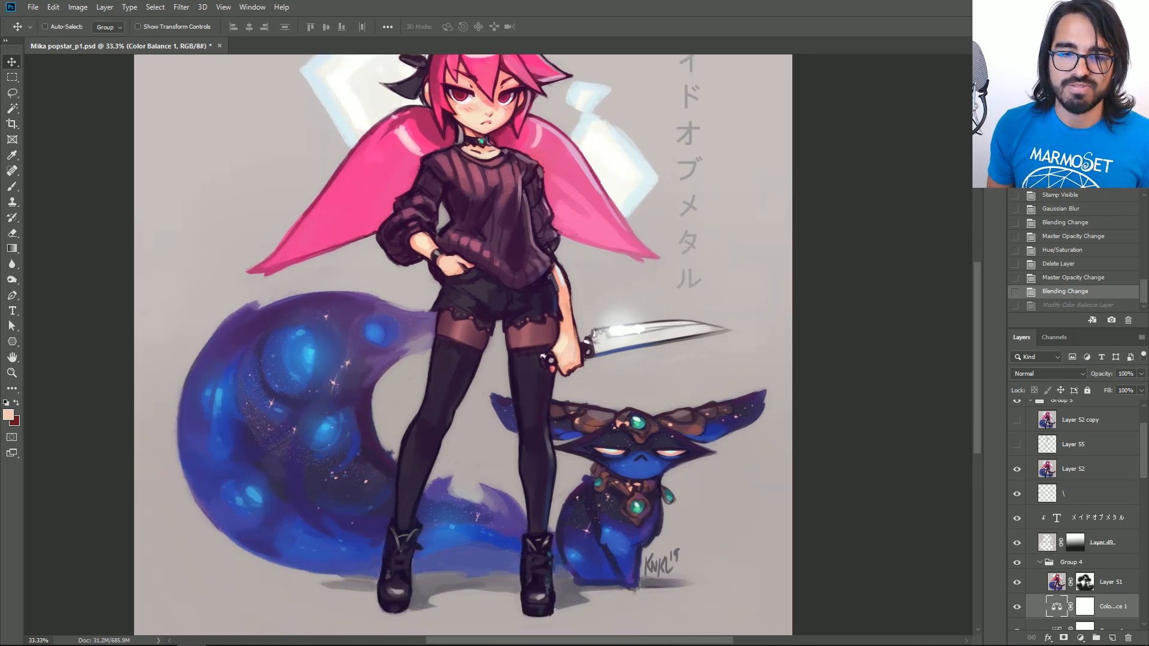
click(1082, 472)
drag(455, 296, 378, 350)
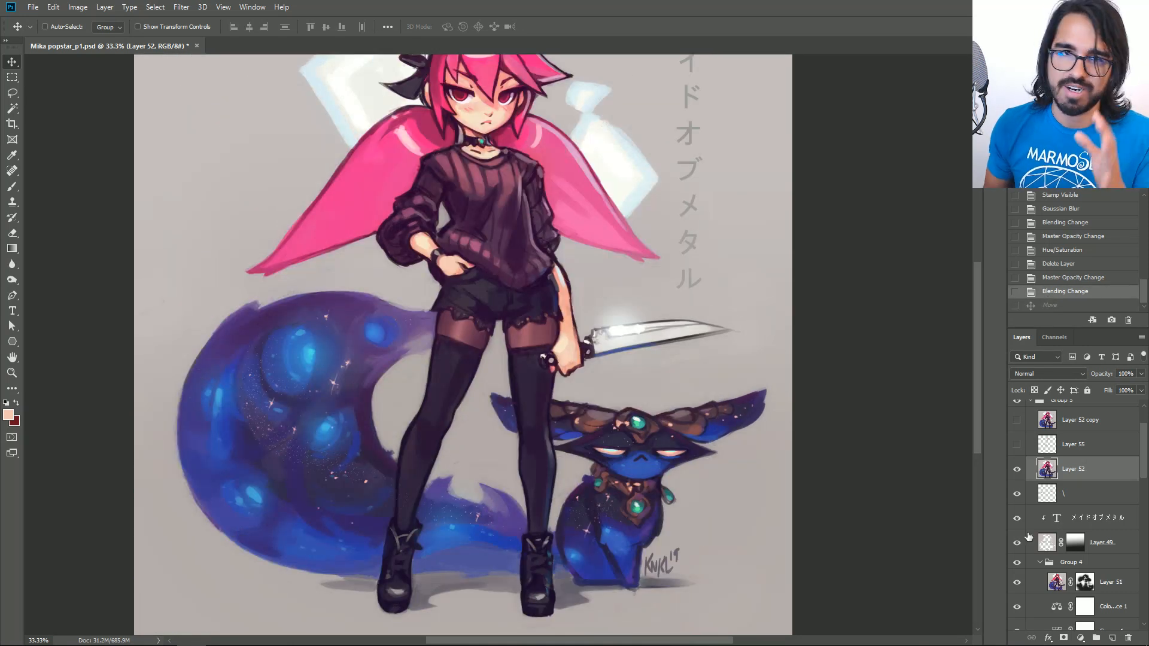
click(1018, 471)
click(1017, 470)
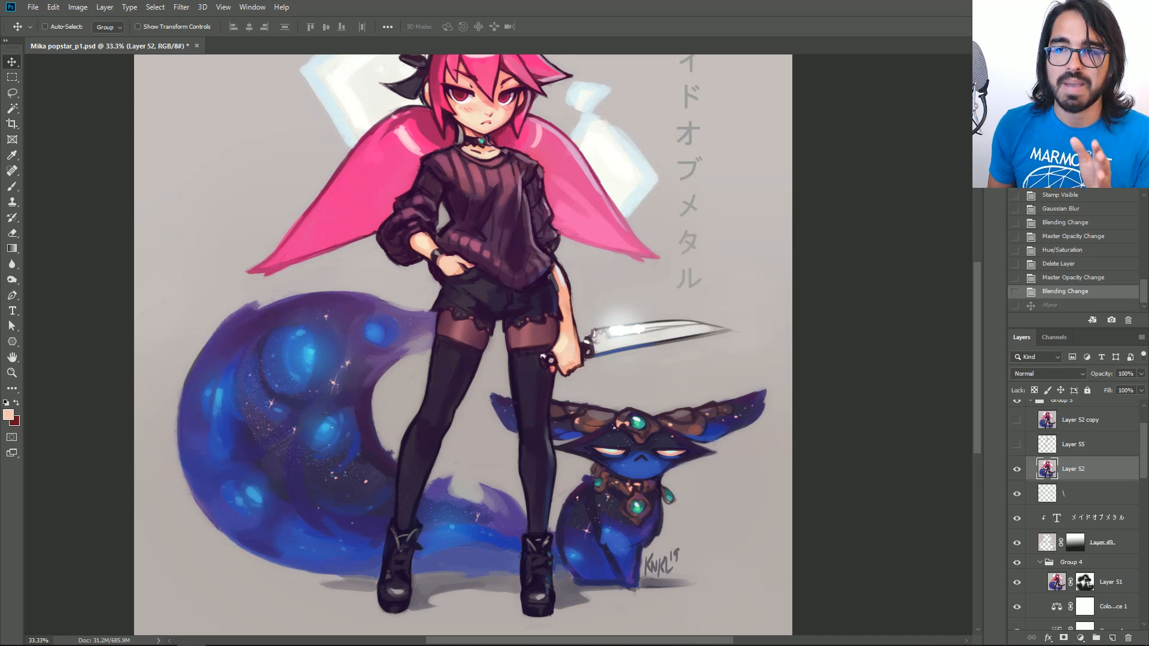
Step: Compare the legs, boots and tail at 50% zoom with Layer 52 on and off, leaving the layer hidden
key(ctrl+plus)
drag(509, 419, 579, 274)
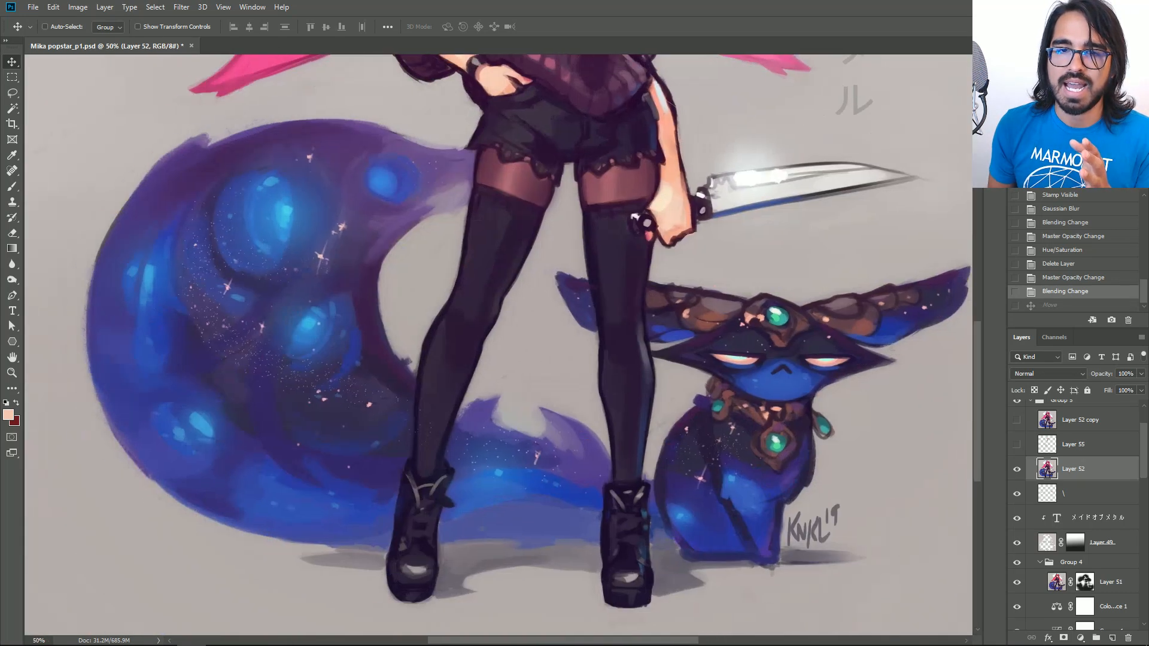
click(1017, 472)
click(1018, 472)
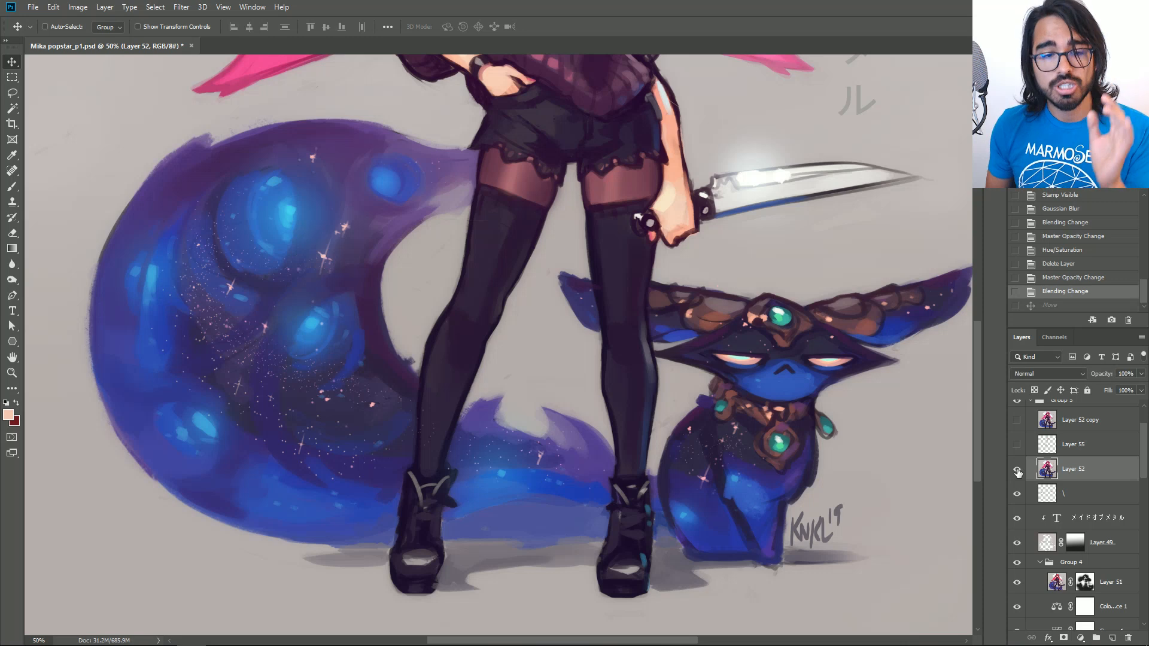
click(1016, 473)
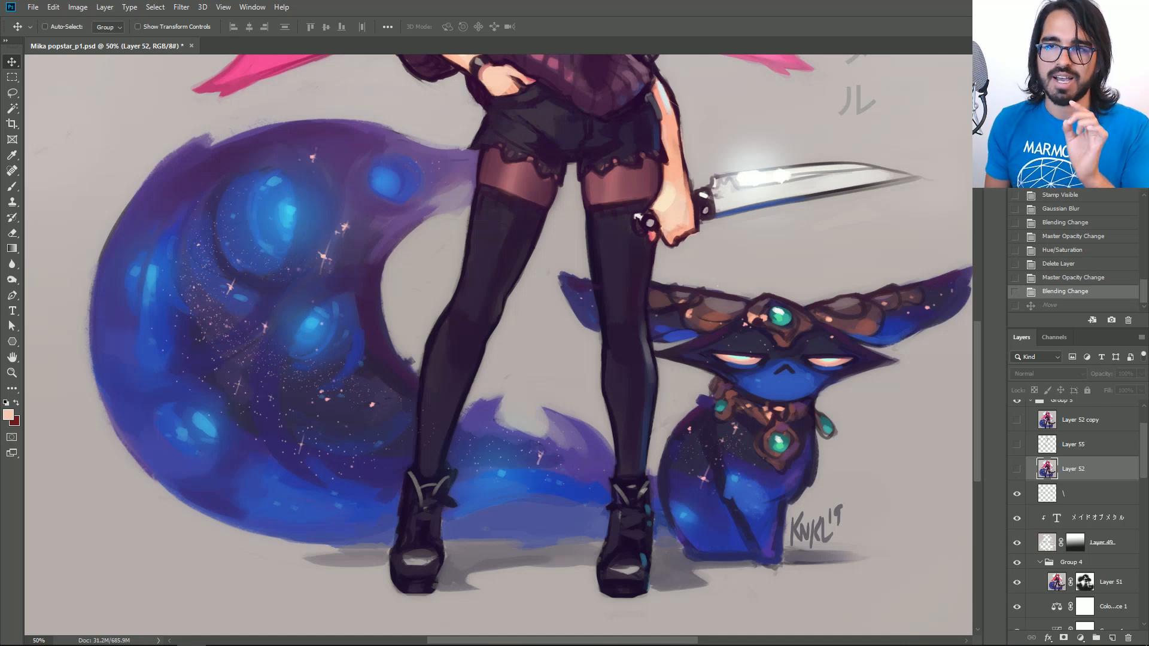
Step: Show Layer 52 again and compare the upper body, legs and boots at 50% zoom with the layer off and on
scroll(497, 344, up, 5)
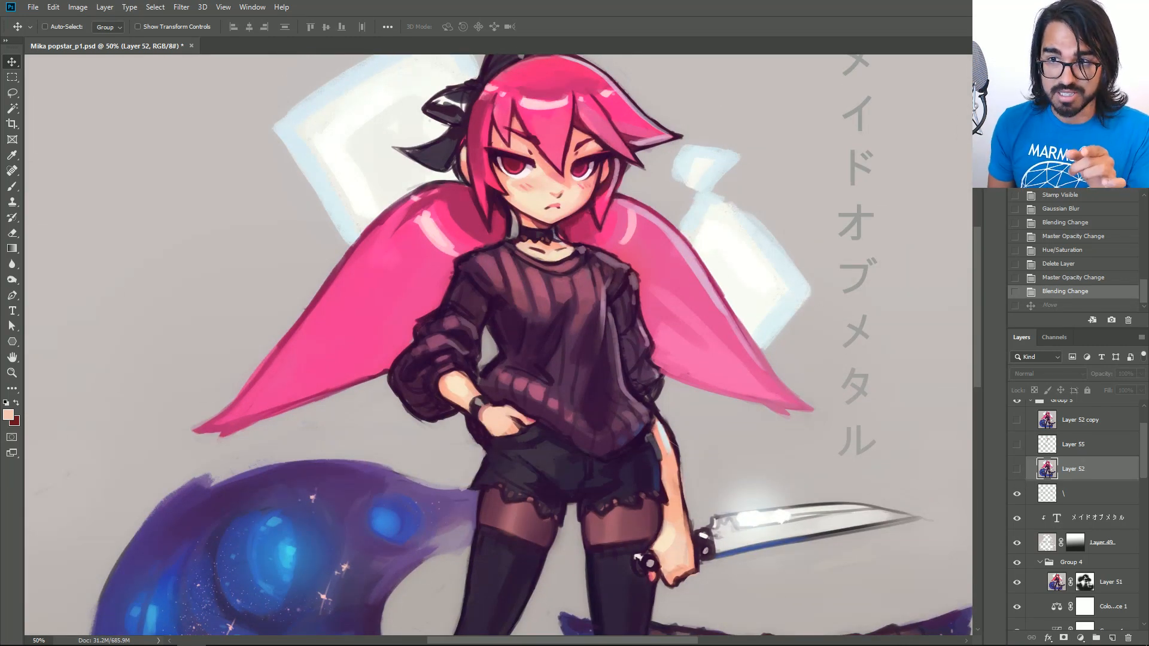
scroll(838, 299, down, 6)
click(1017, 470)
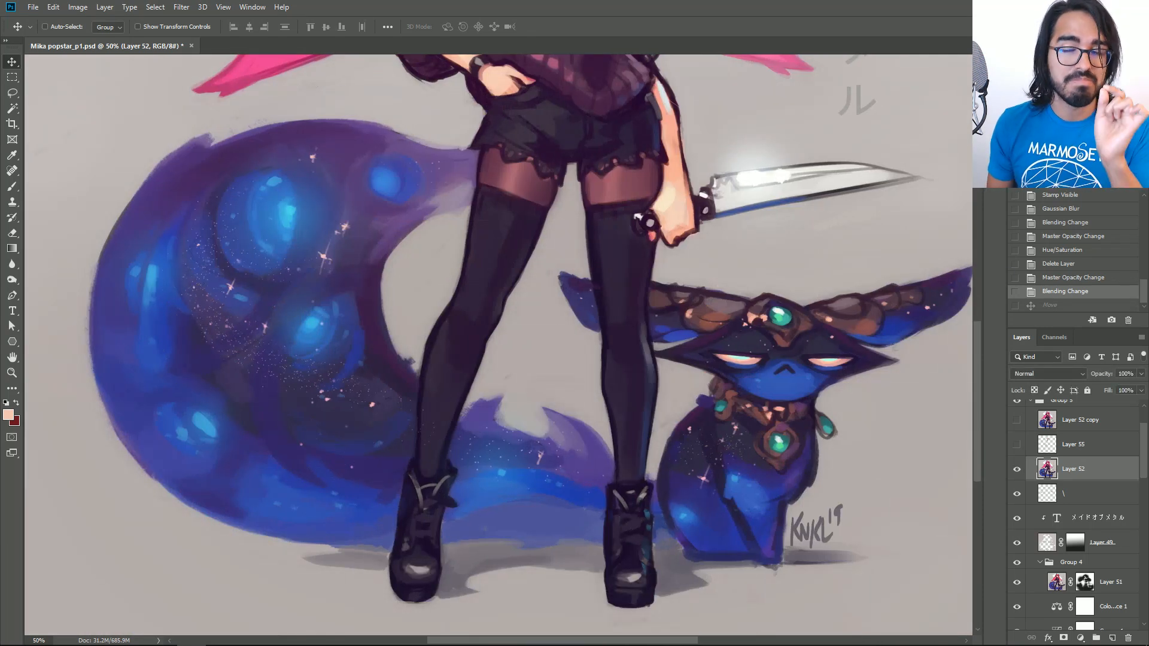
scroll(498, 345, up, 6)
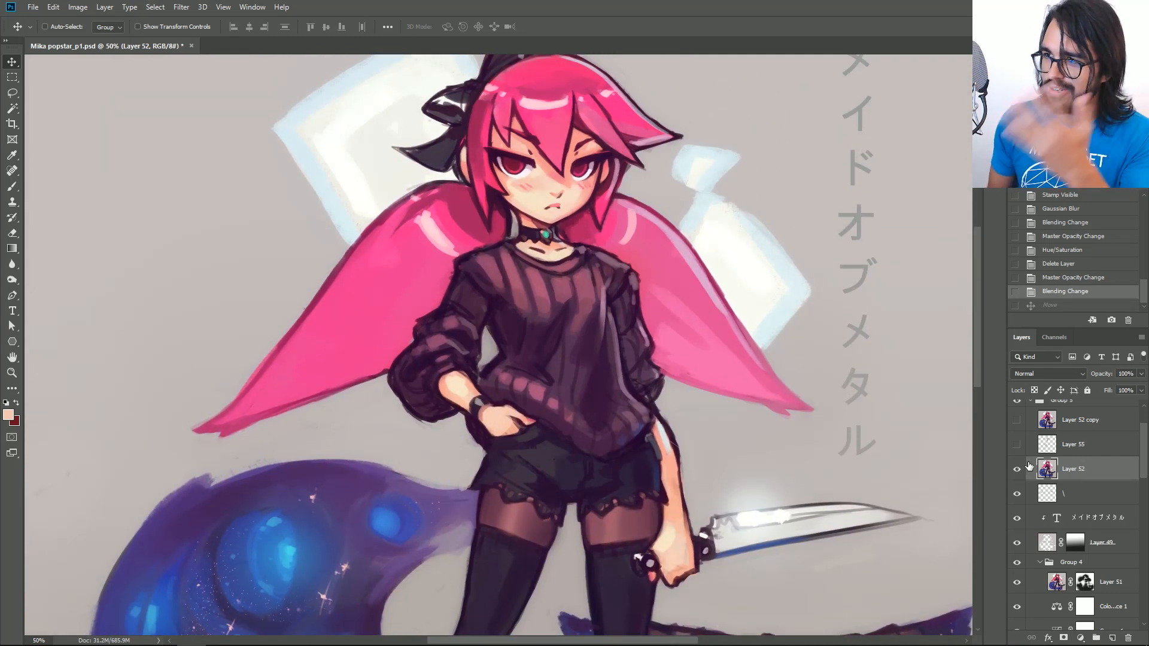
scroll(633, 559, down, 6)
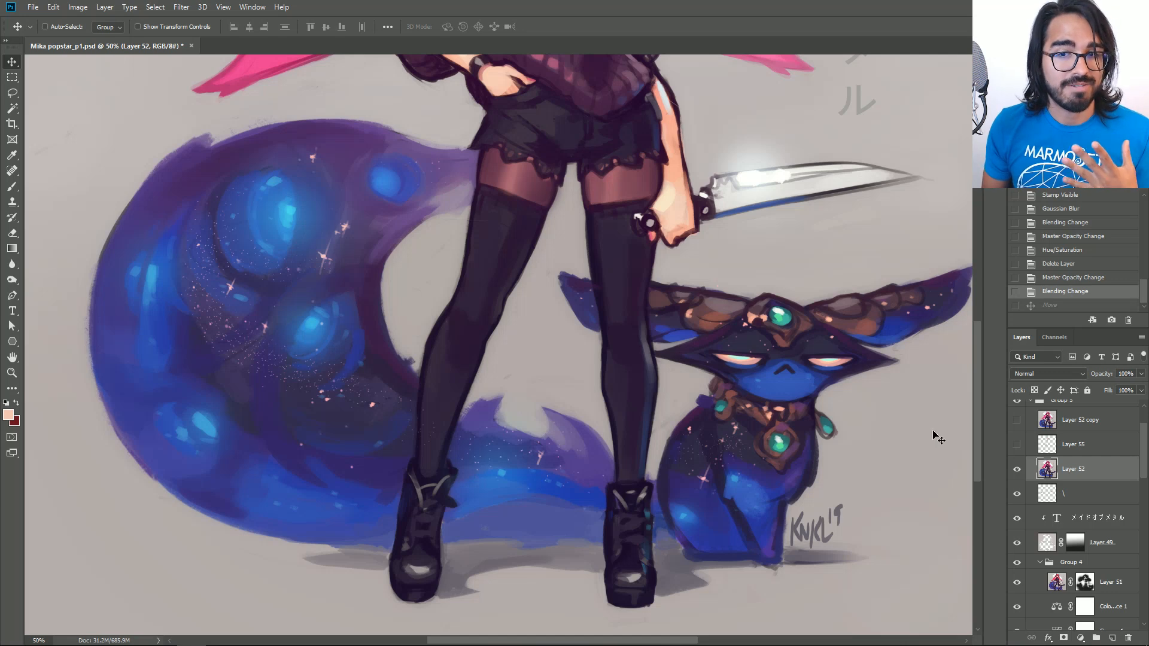
Step: Show Layer 55 and examine its effect on the tail, legs, sweater and face at 50% zoom
click(1017, 445)
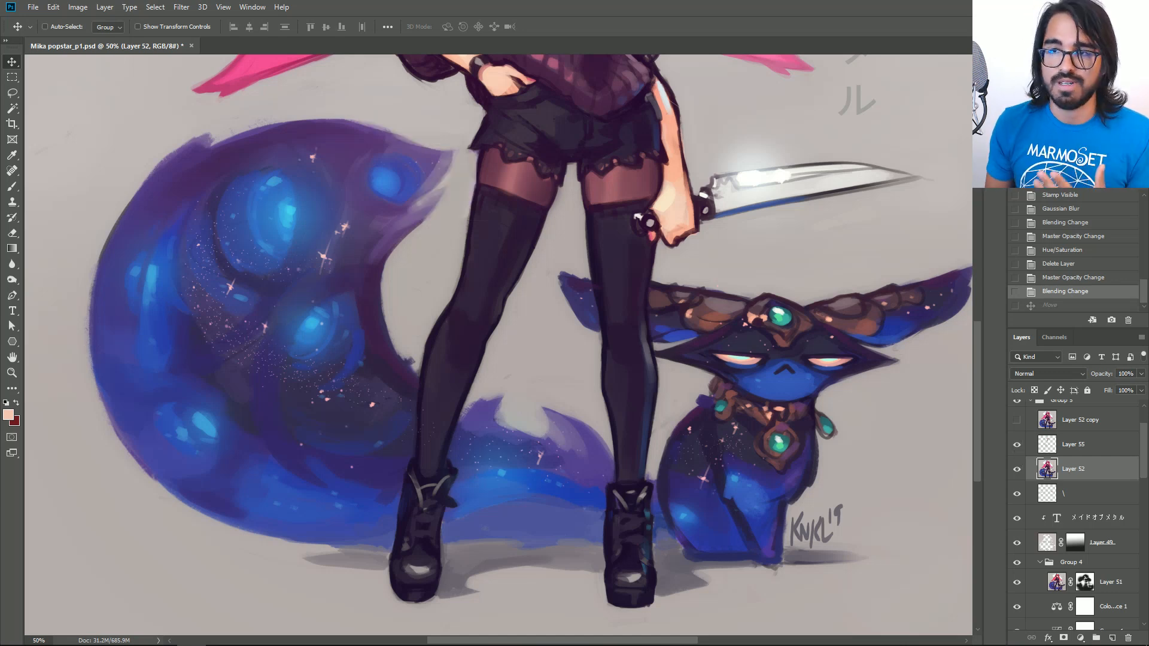
scroll(498, 345, up, 6)
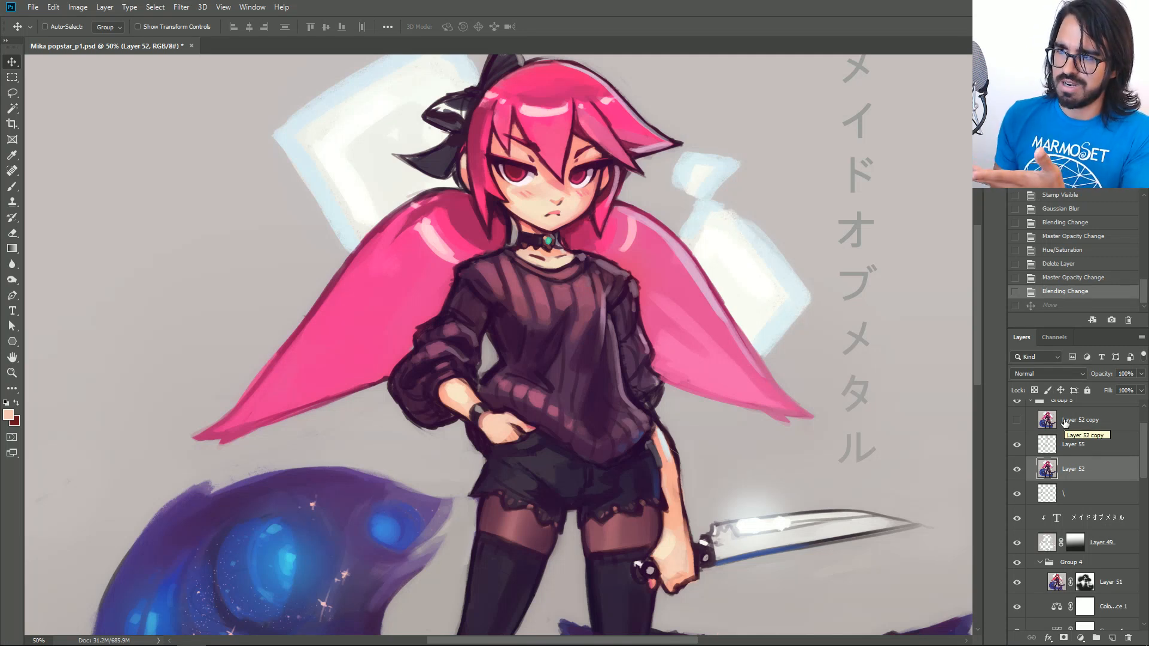
click(1017, 421)
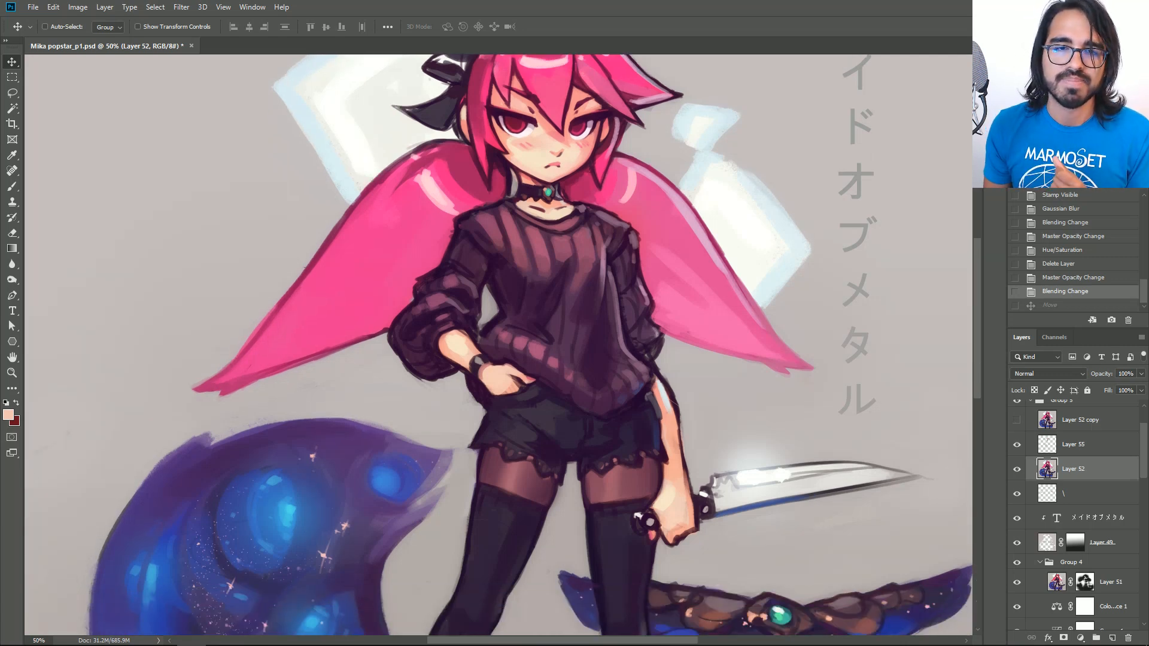
scroll(498, 345, down, 1)
scroll(499, 345, up, 1)
scroll(498, 345, down, 10)
scroll(499, 344, up, 7)
scroll(499, 345, up, 2)
scroll(499, 345, down, 2)
Step: Hide Layer 55 and review the tail, legs and upper body without it
click(1017, 445)
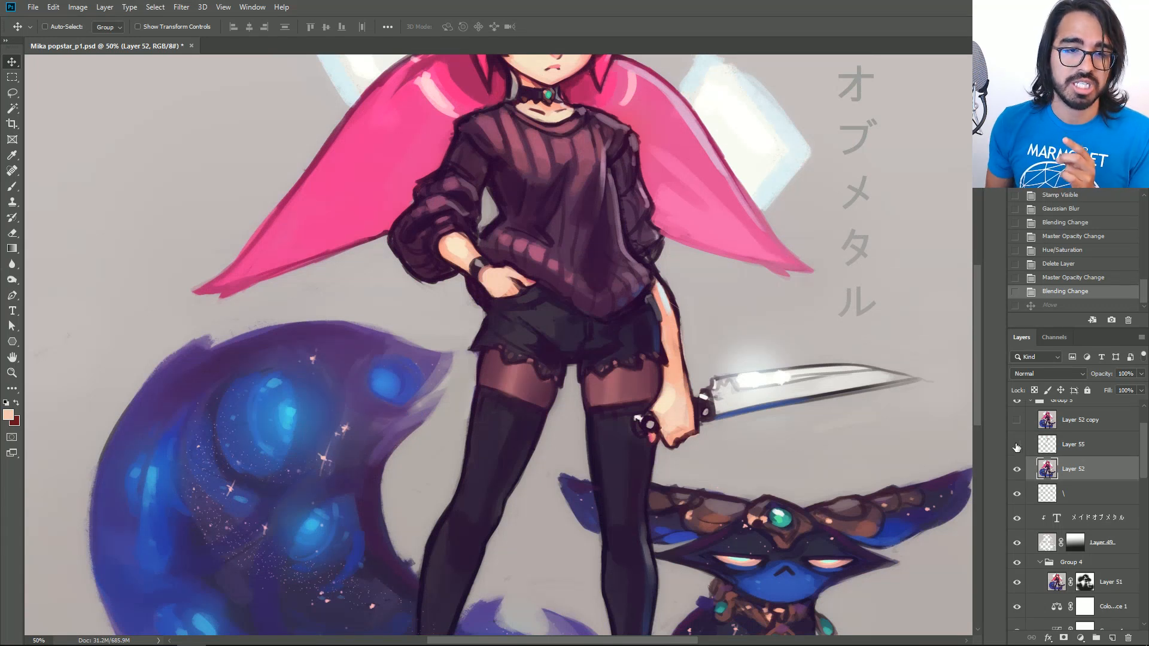
click(1016, 446)
scroll(498, 344, down, 7)
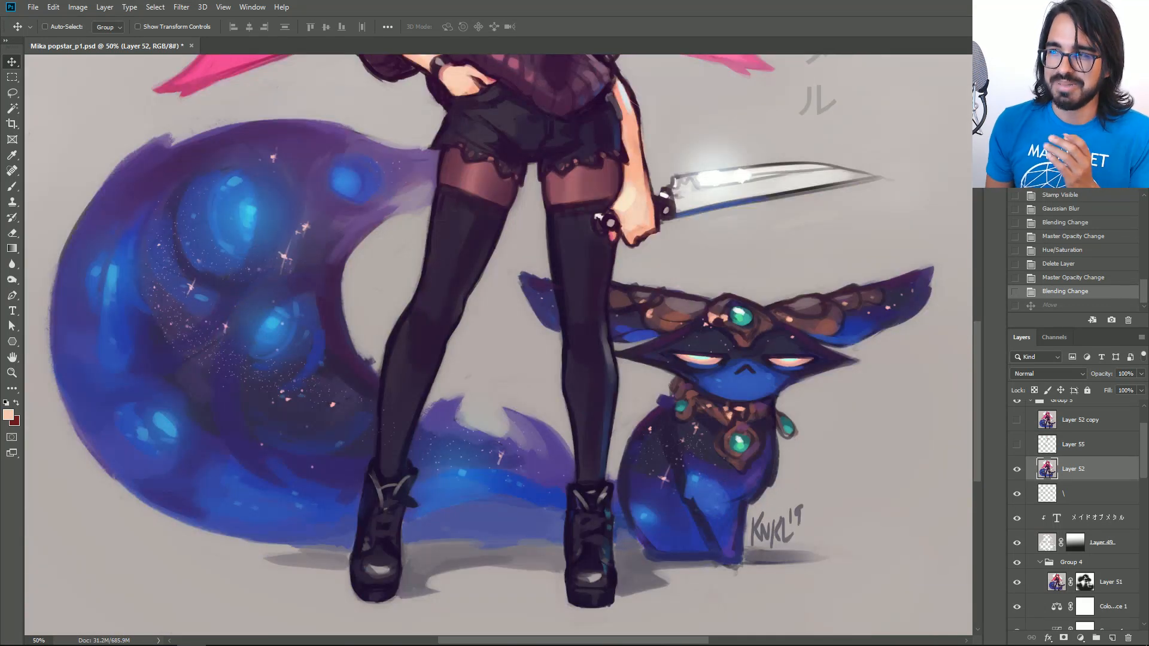
scroll(499, 345, up, 14)
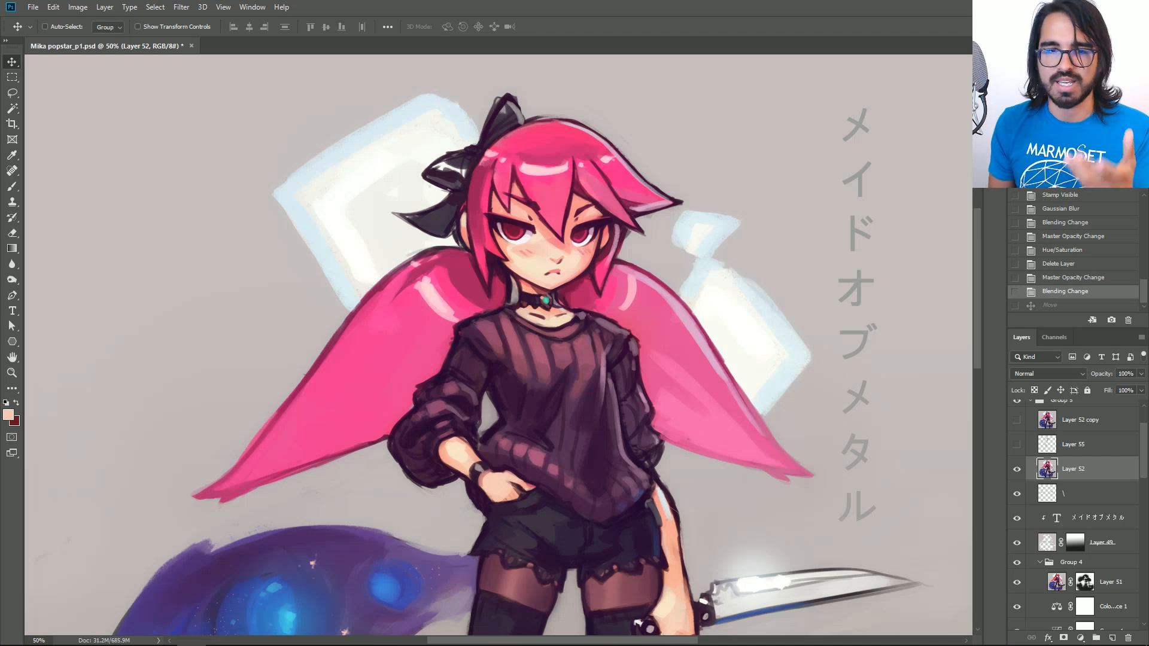
key(ctrl+minus)
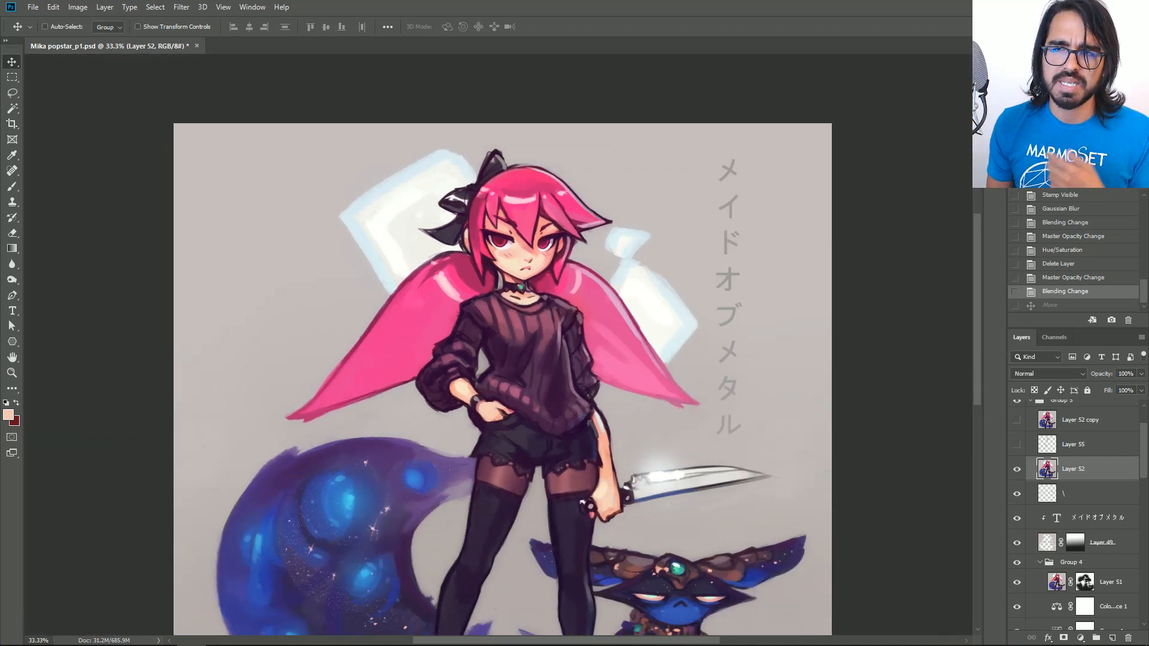
Step: Compare the full figure and tail at 33.3% zoom with Layer 55 on and off, leaving the layer visible
click(1017, 444)
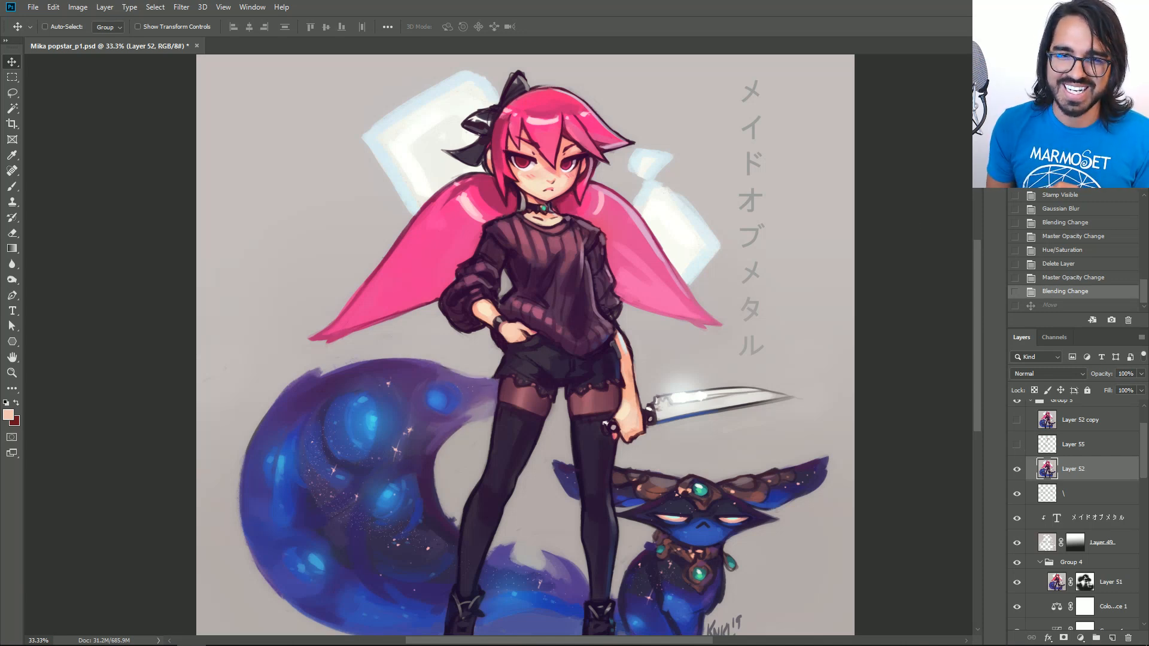
scroll(535, 349, down, 2)
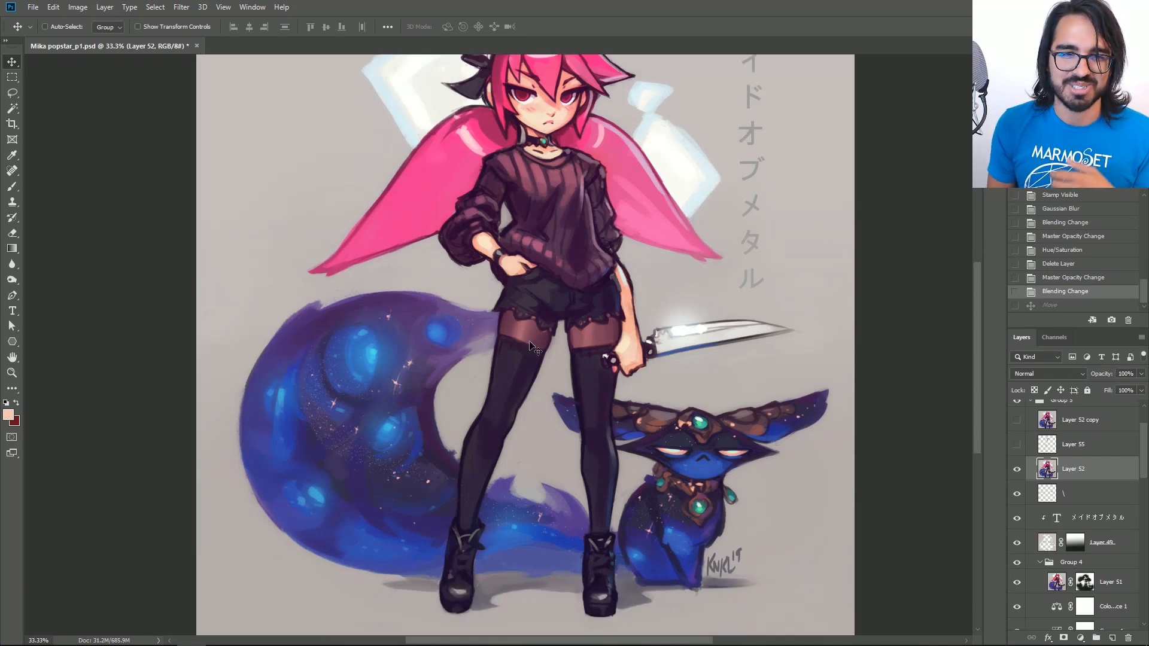
click(1019, 447)
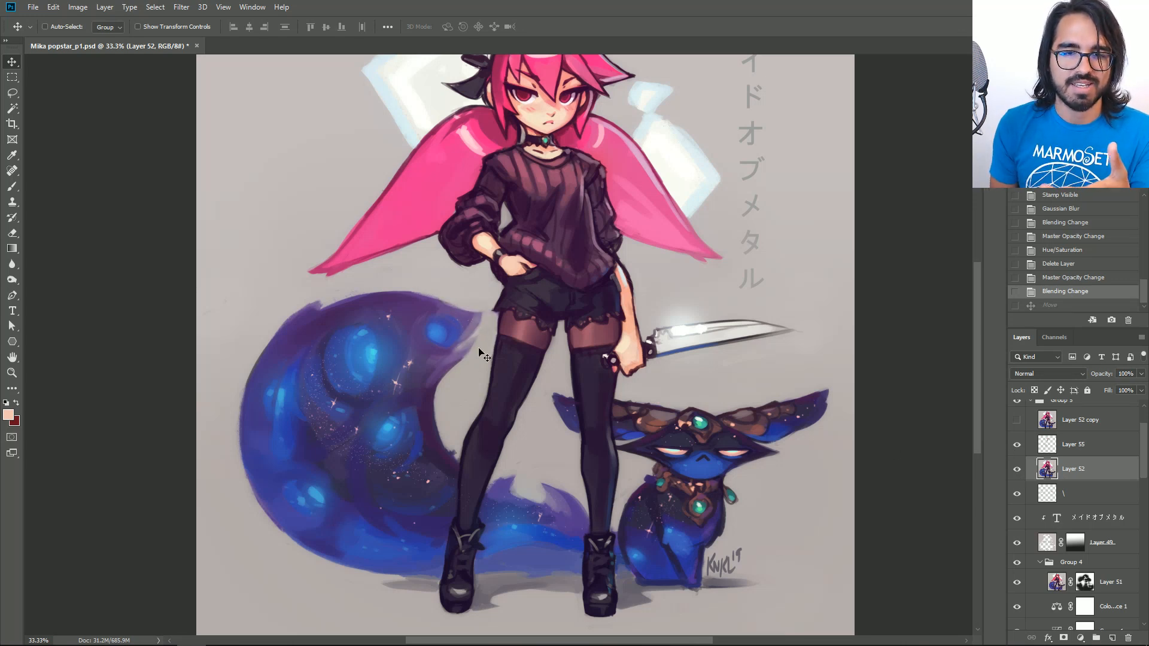
scroll(892, 193, up, 2)
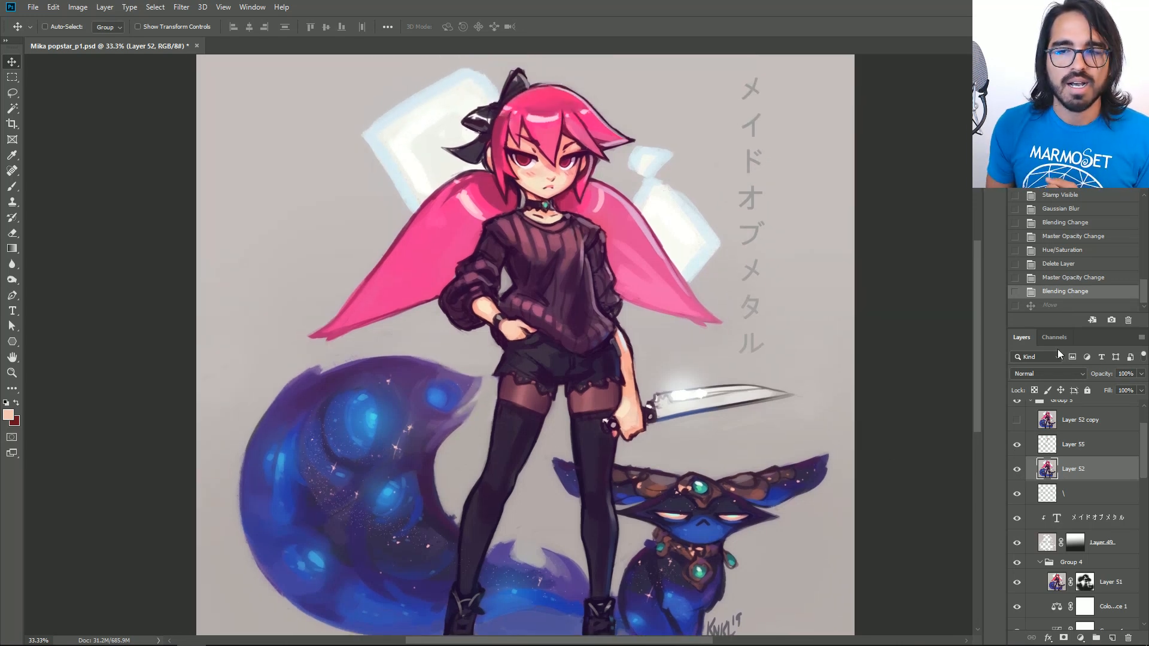
click(1017, 445)
click(1017, 445)
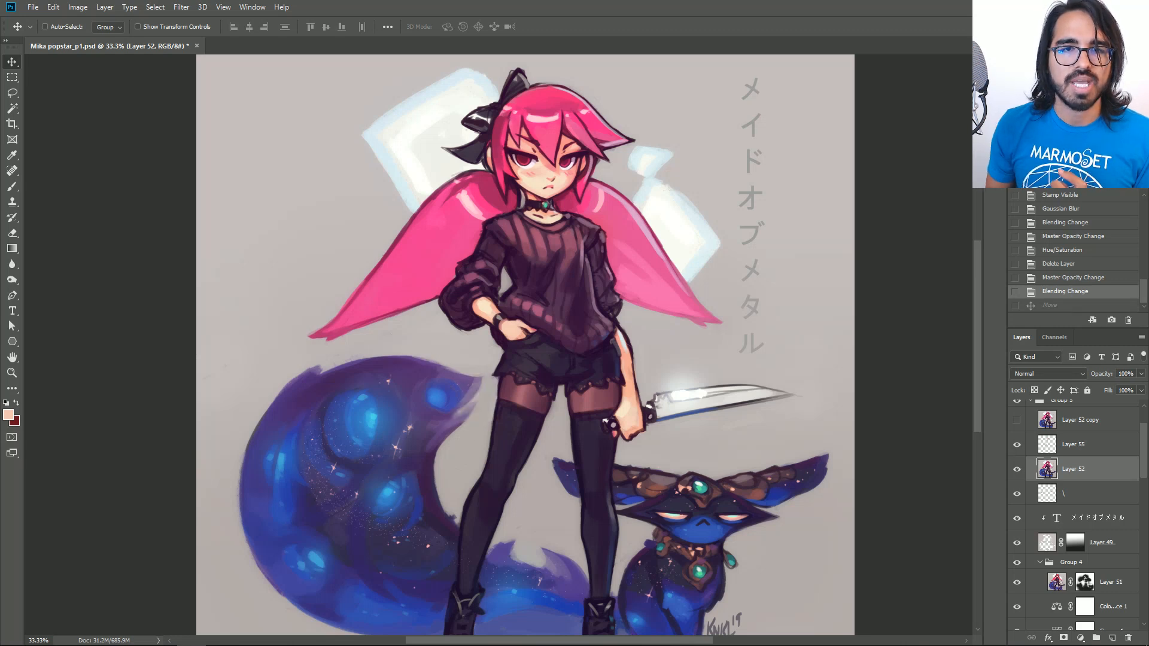
Step: Compare the face, choker and sweater at 66.7% zoom with Layer 55 on and off, leaving the layer visible
key(ctrl+plus)
key(ctrl+plus)
drag(707, 222, 717, 462)
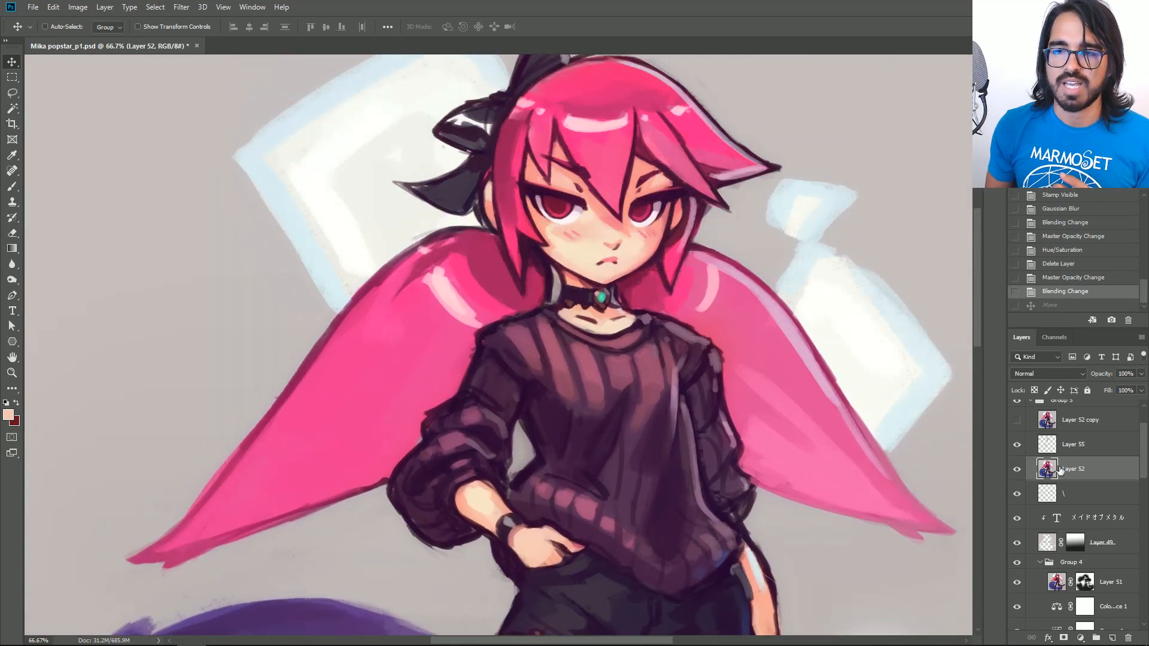
click(1016, 449)
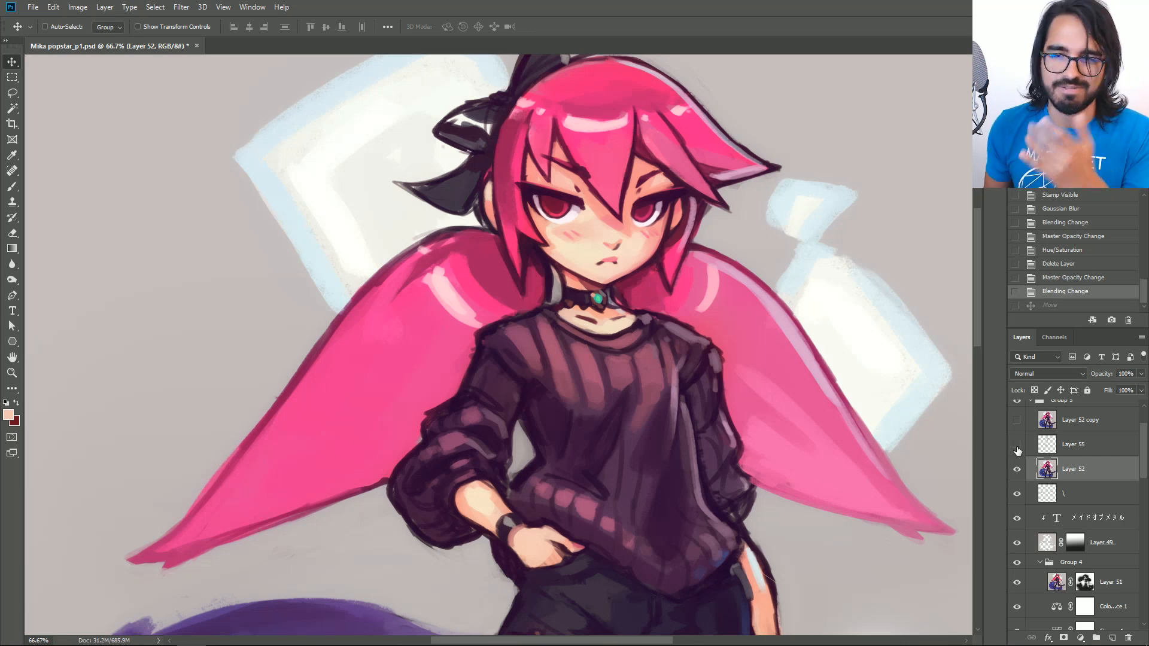
click(1016, 447)
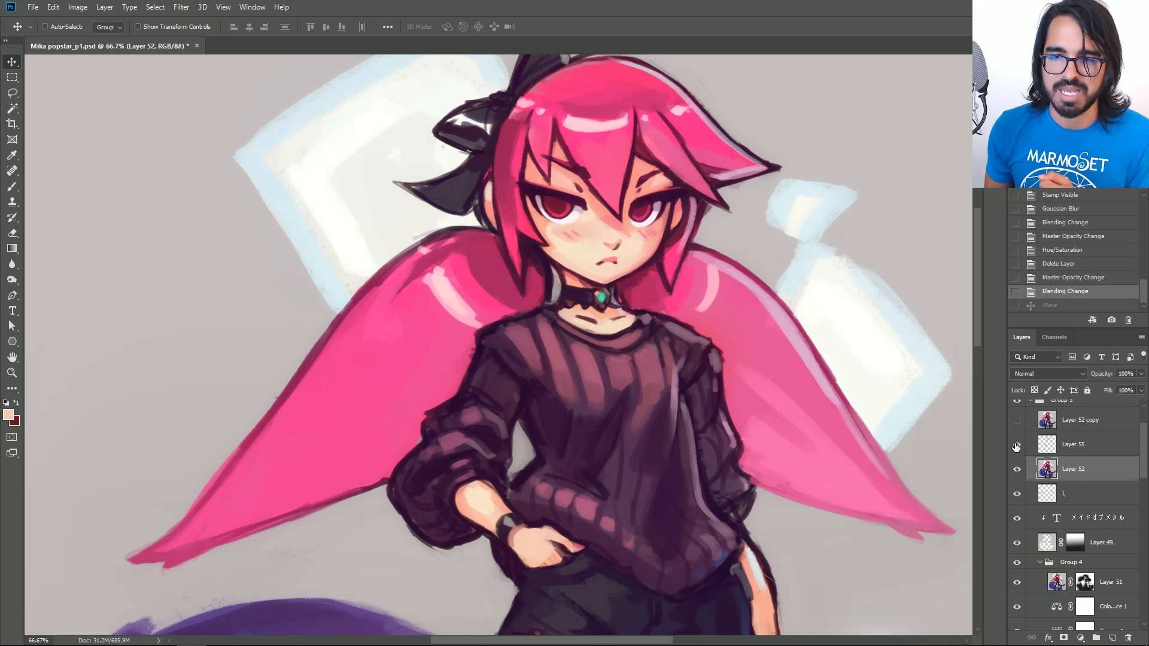
click(1017, 446)
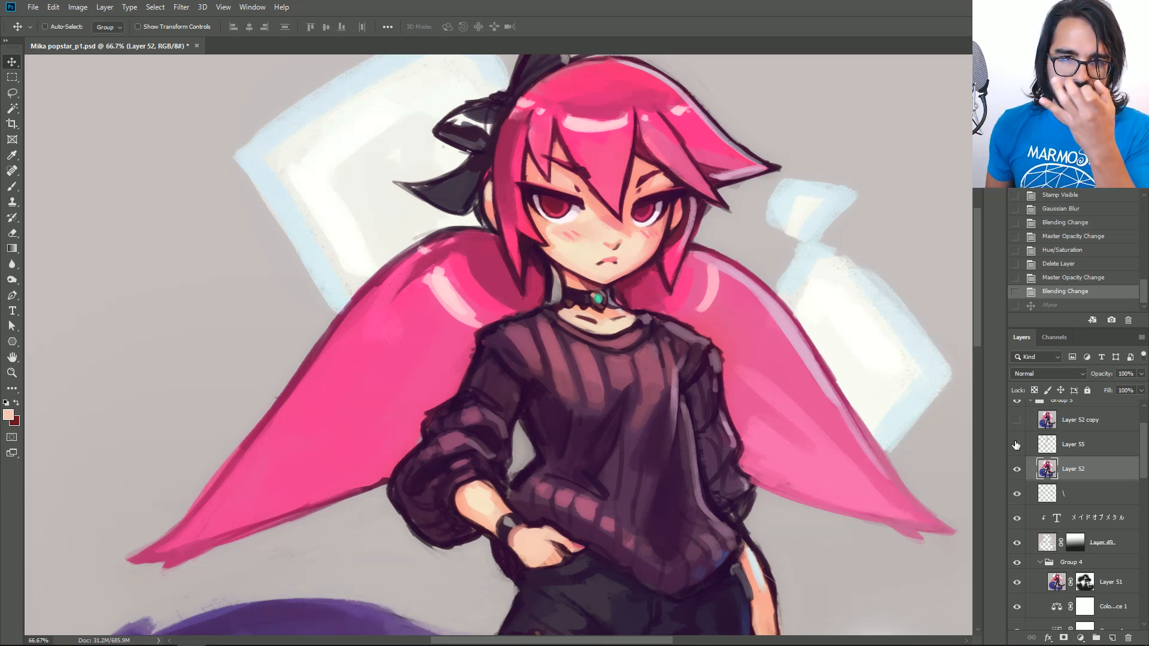
click(1017, 447)
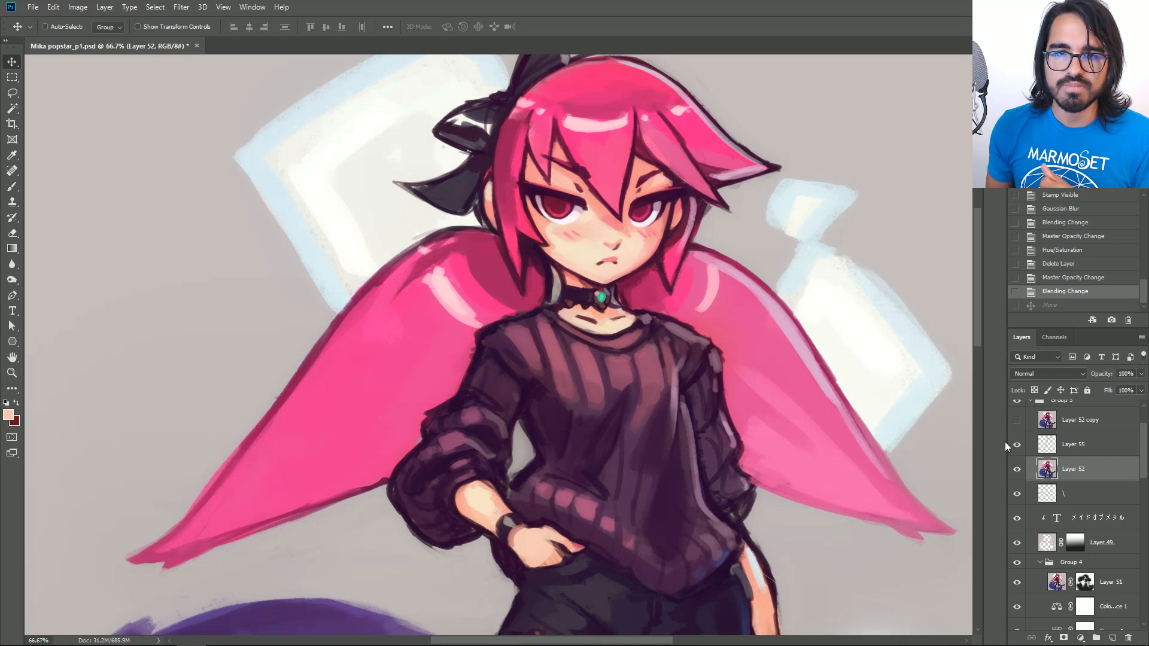
click(1015, 448)
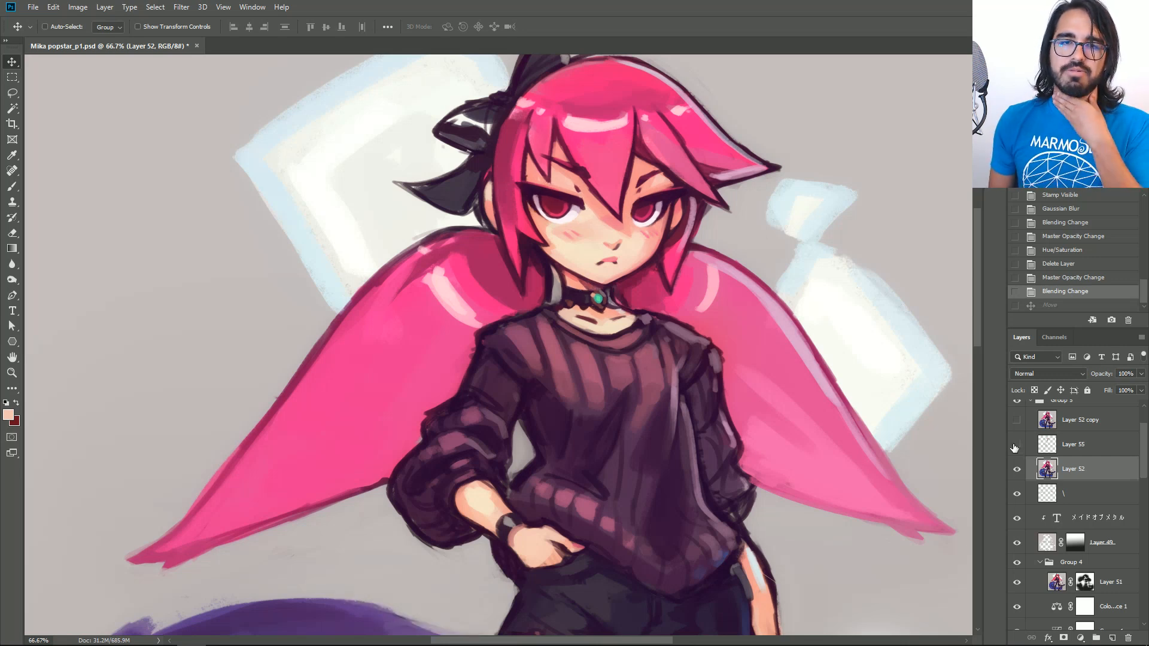
click(1016, 447)
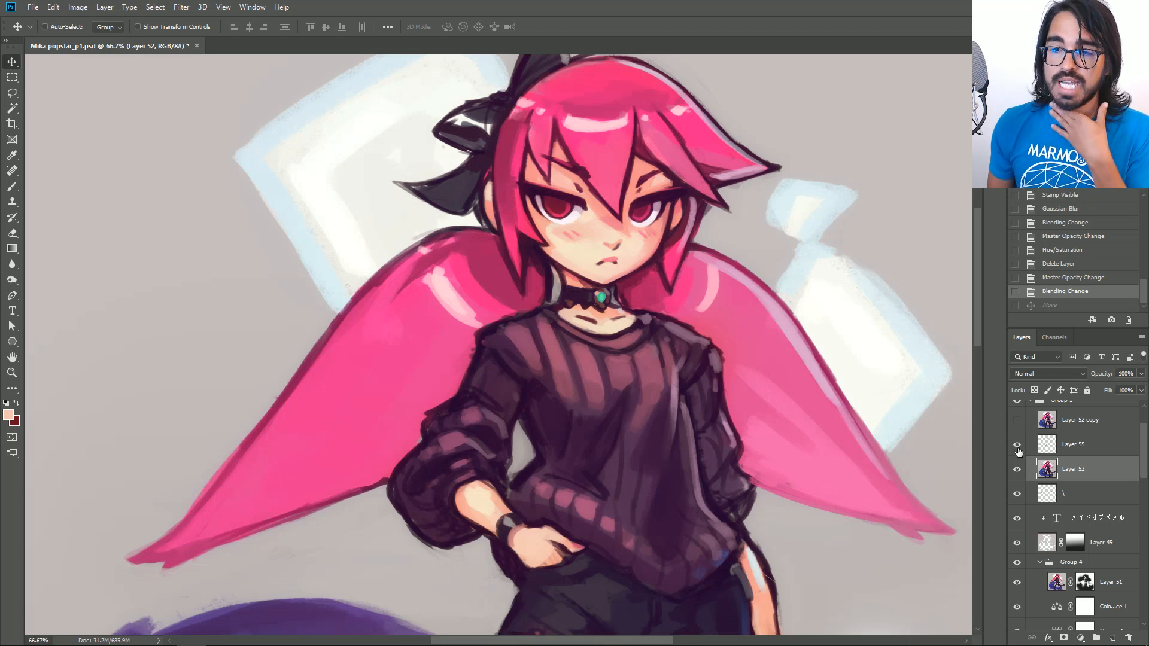
click(1017, 447)
click(1017, 446)
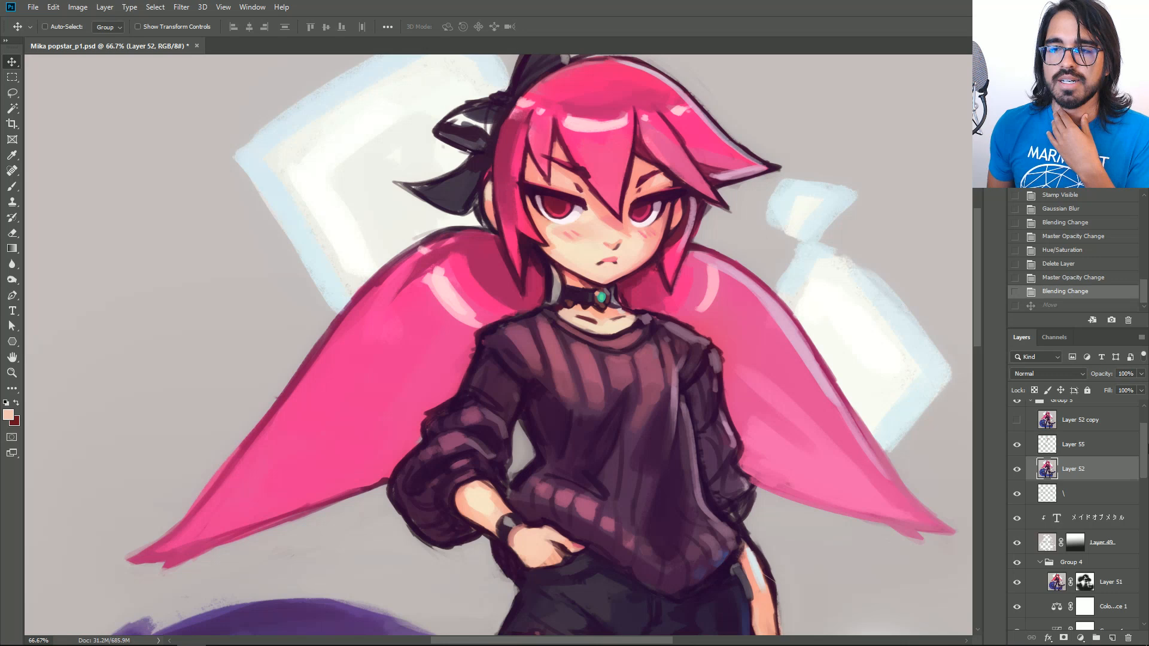
Step: Show Layer 52 copy and compare the full figure at 33.3% zoom with it on and off, leaving it visible
scroll(1145, 452, up, 2)
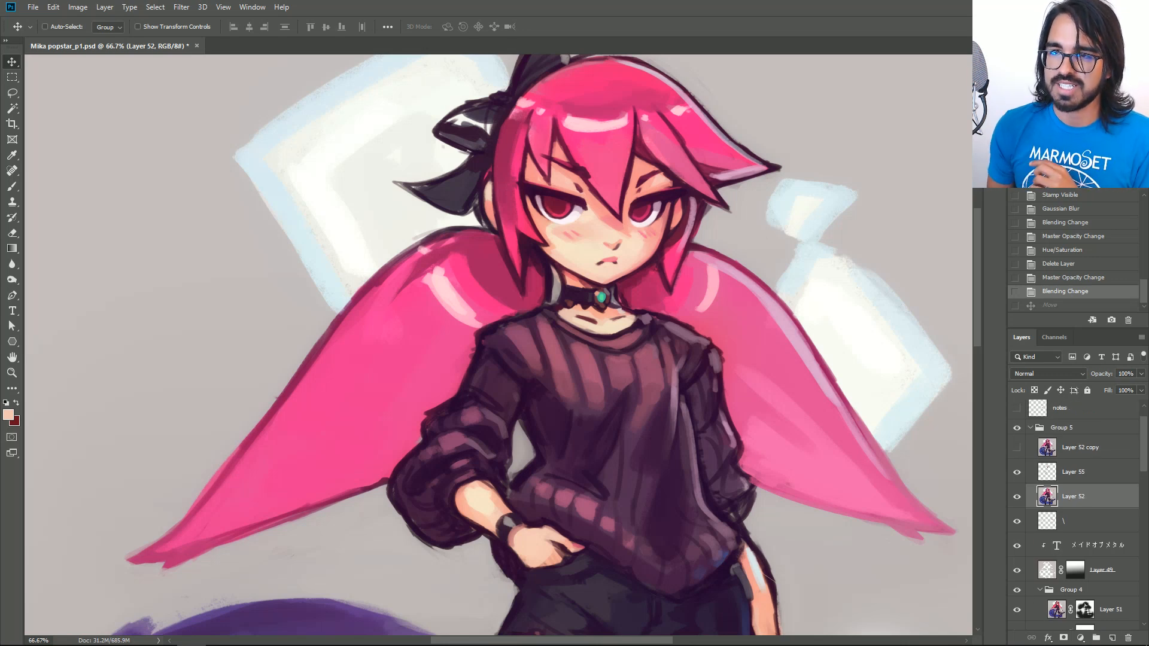
key(ctrl+minus)
drag(539, 431, 513, 326)
key(ctrl+minus)
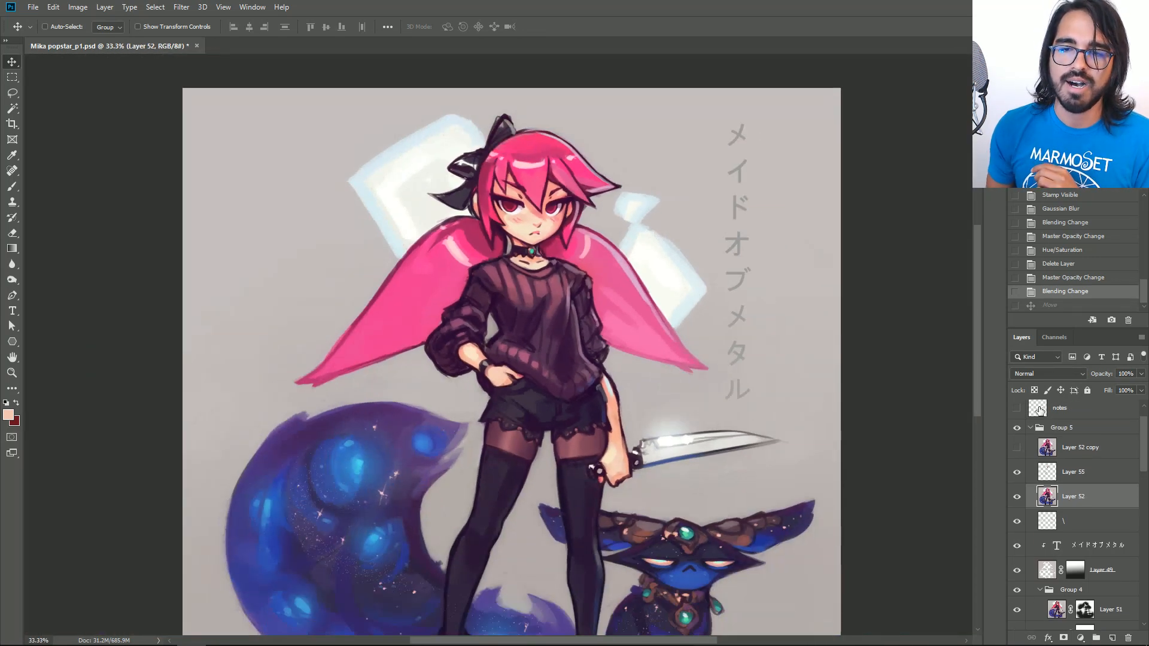
drag(533, 413, 599, 338)
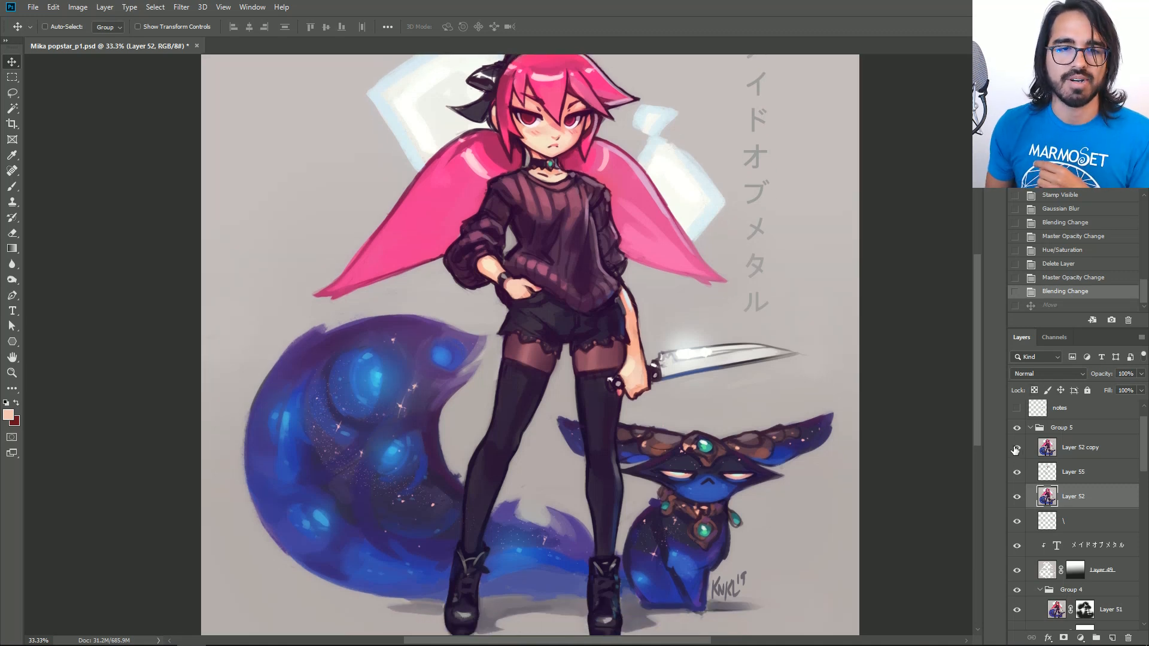
click(1016, 452)
click(1017, 452)
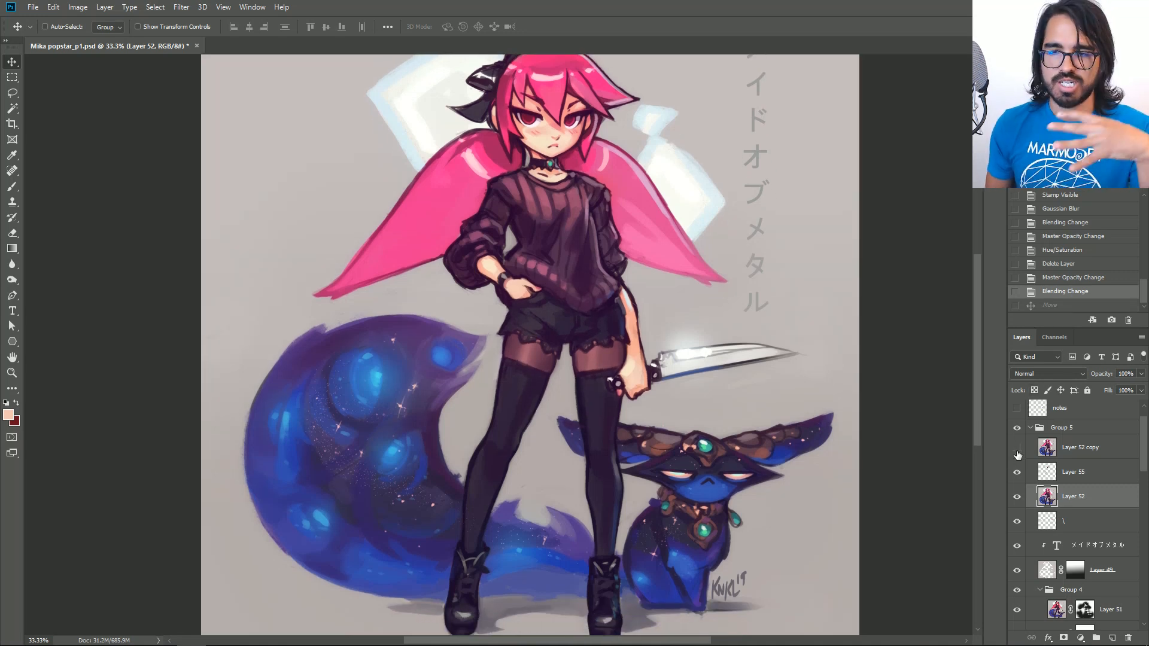
click(1017, 451)
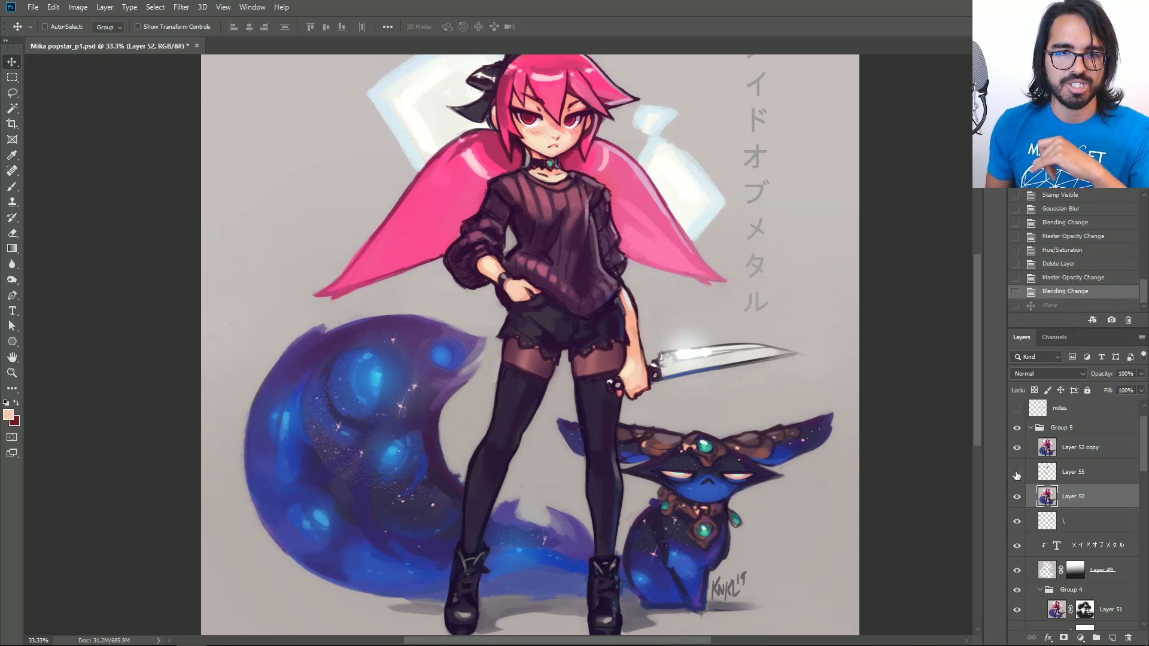
click(1017, 452)
click(1016, 452)
Step: Open Layer 52 copy in Liquify, try warping the character's head and hair, and cancel the filter
click(1081, 448)
click(181, 7)
click(212, 106)
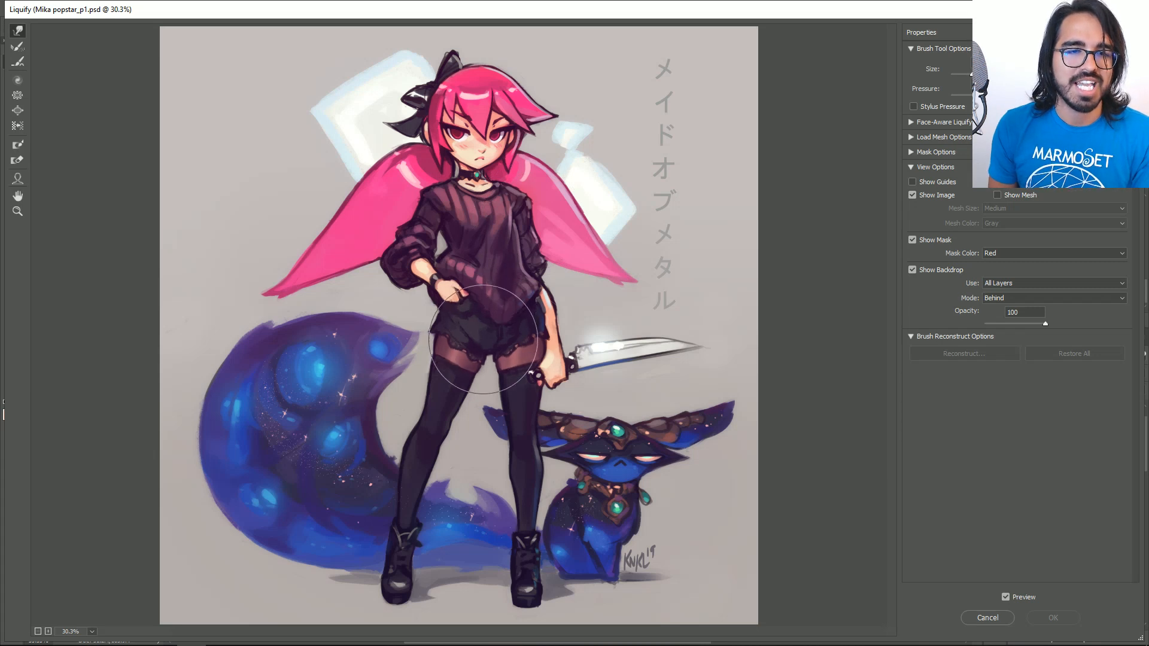
mouse_move(460, 127)
mouse_down()
mouse_move(485, 106)
mouse_move(480, 137)
mouse_move(513, 148)
mouse_up()
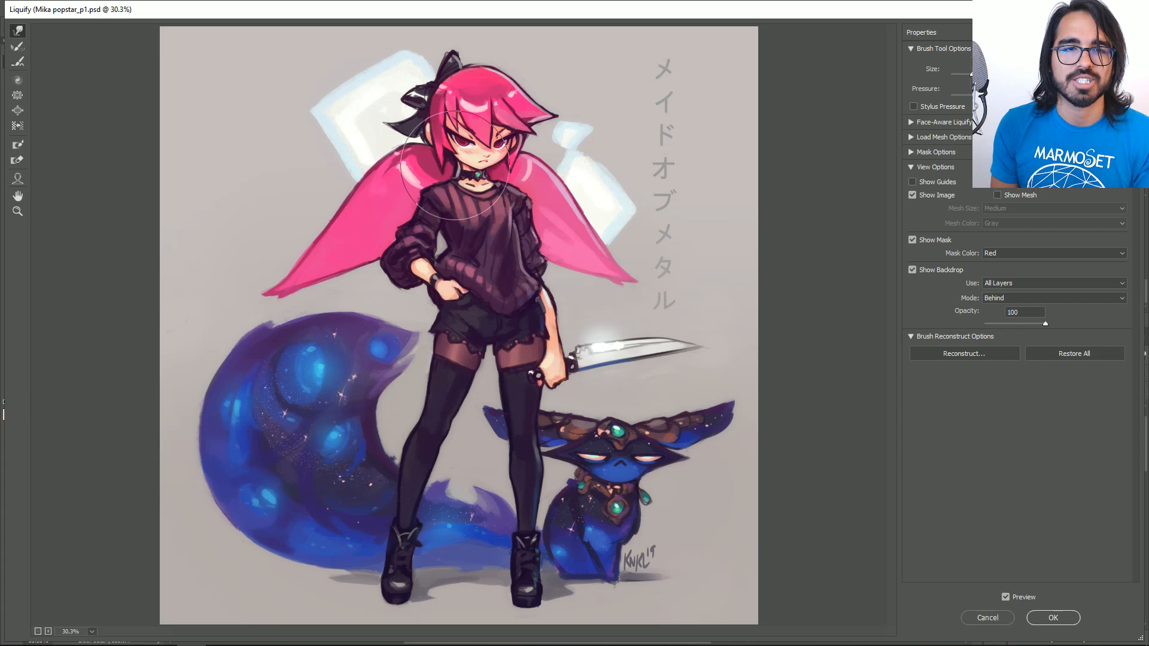
drag(443, 159, 436, 154)
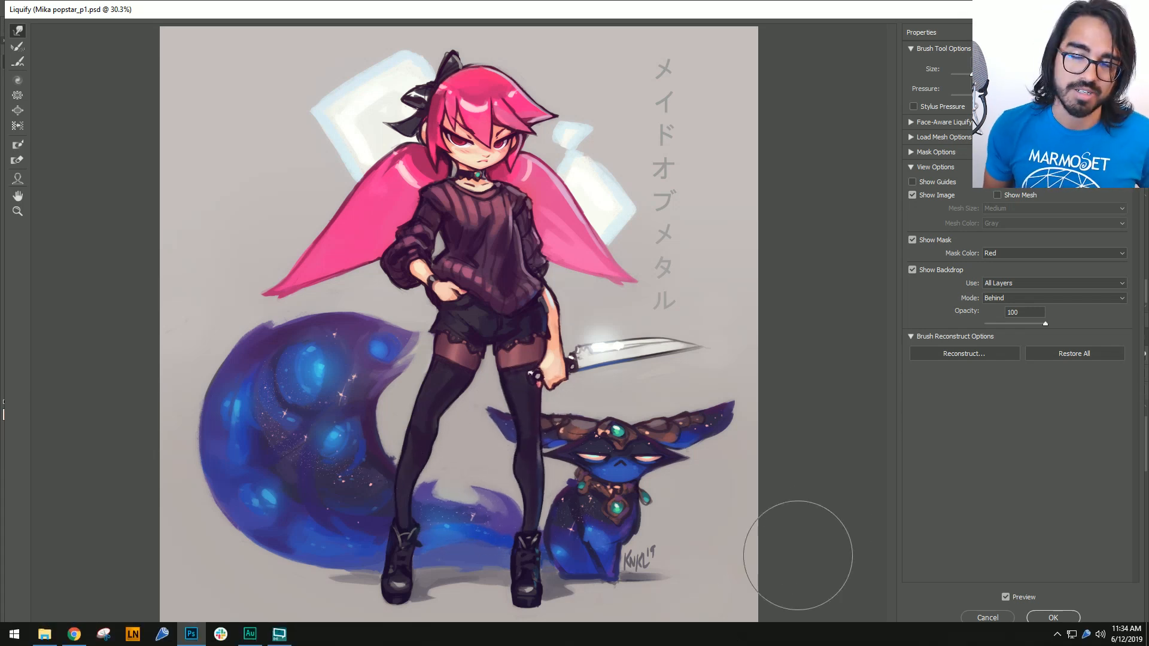
click(987, 617)
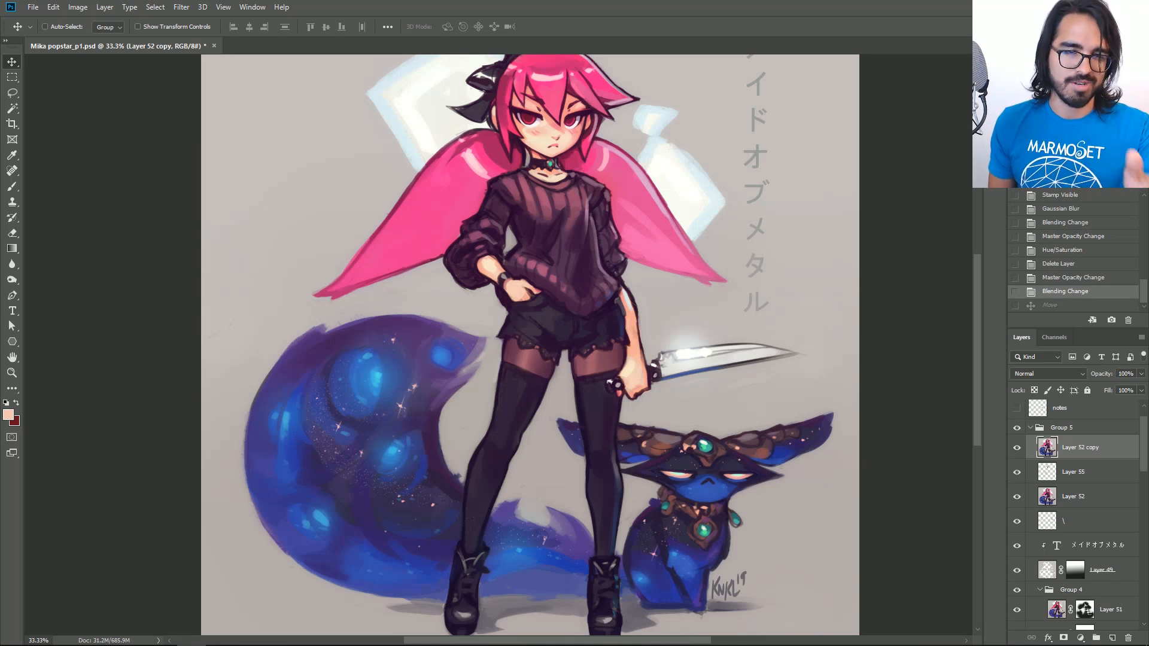
Step: View the whole illustration at 25% zoom with Layer 52 copy visible
drag(599, 299, 575, 342)
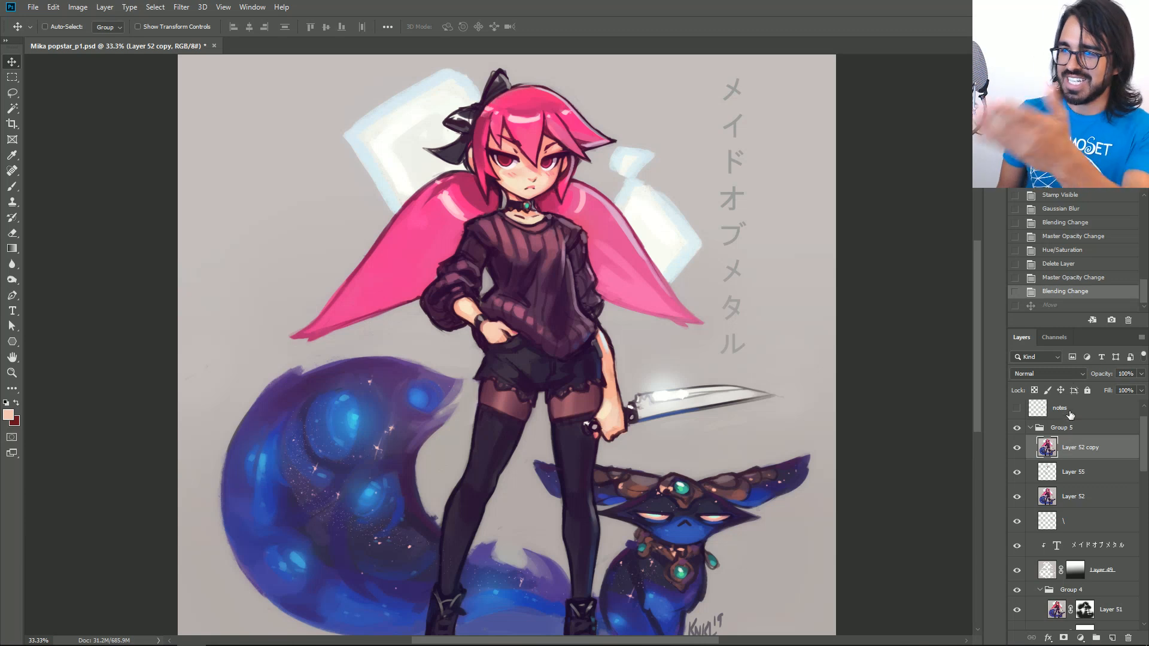
key(ctrl+minus)
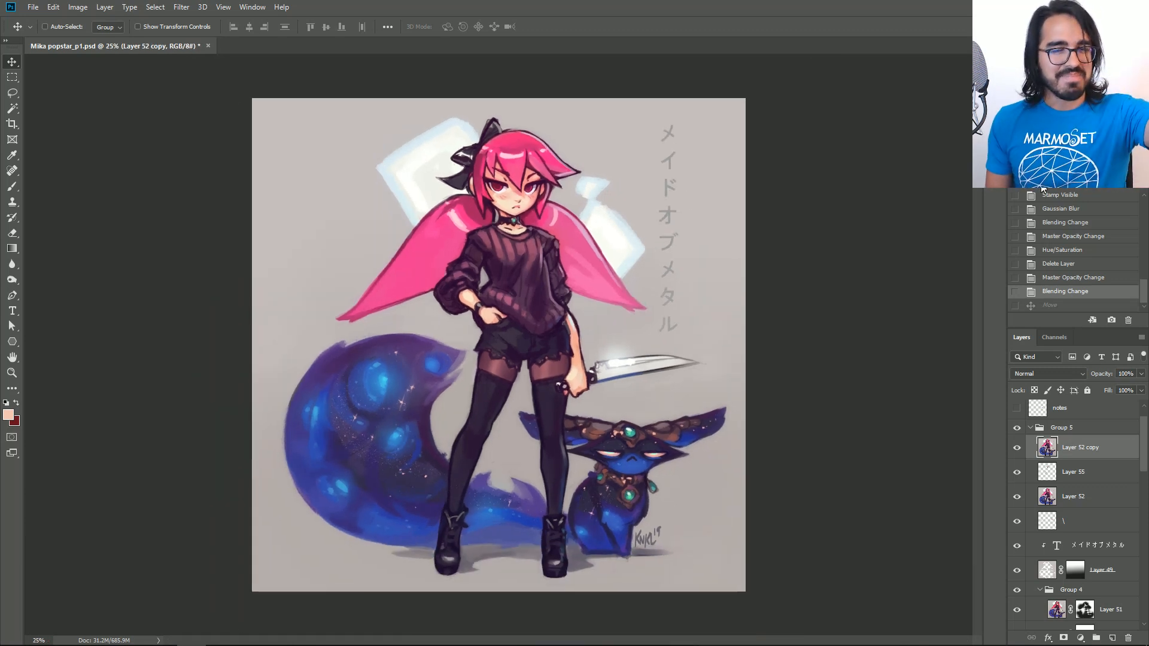